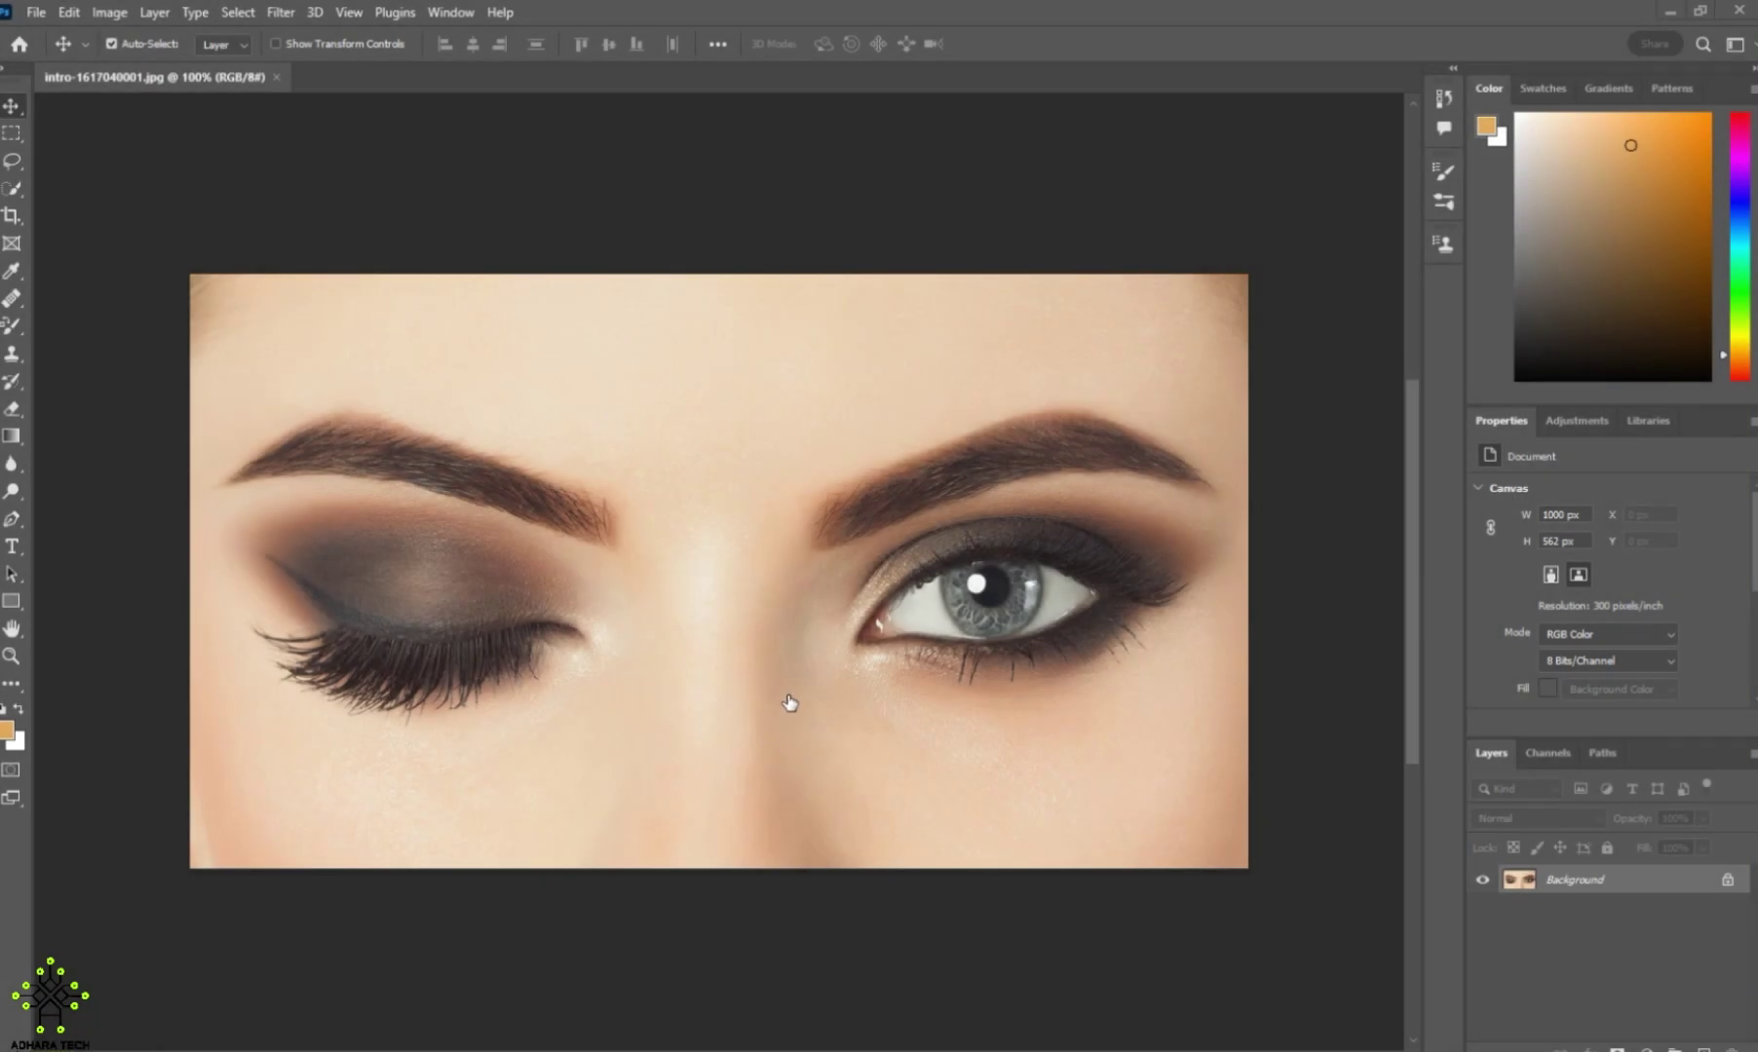
# Step: Try to cover the open eye by lassoing the closed eye and moving it over, then undo and deselect
pyautogui.click(12, 162)
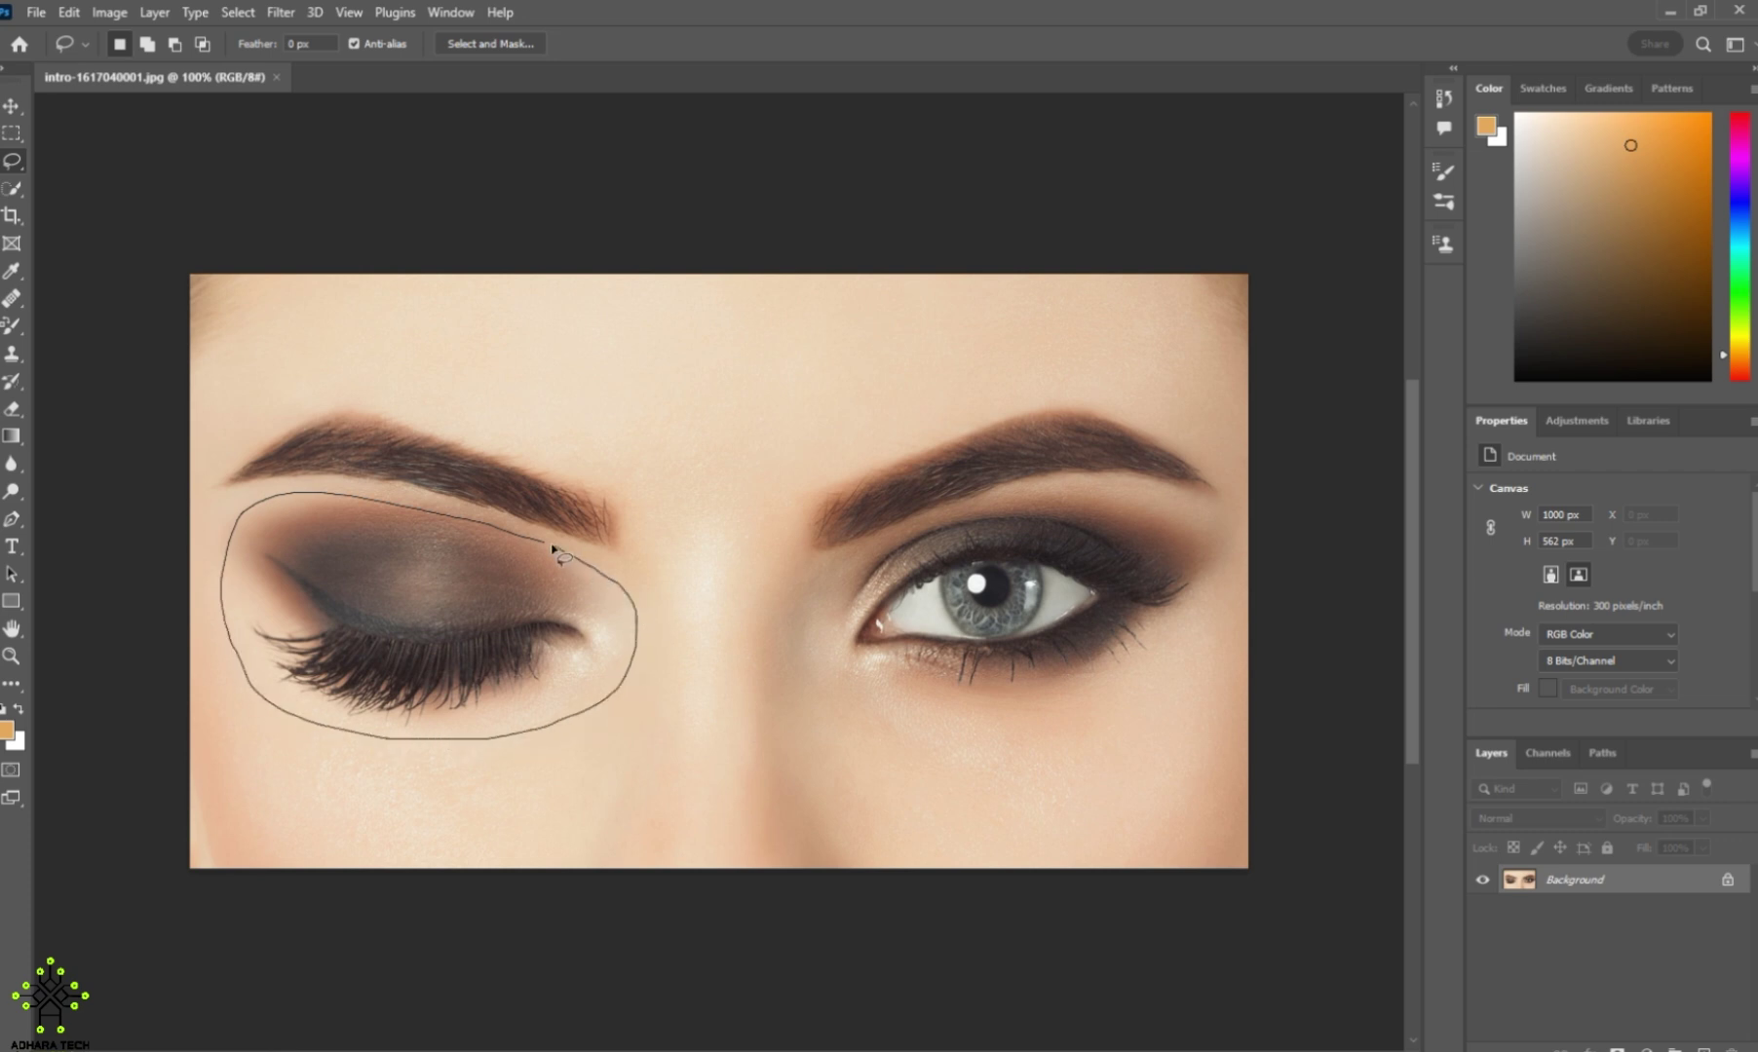
pyautogui.moveTo(541, 548); pyautogui.dragTo(548, 551)
pyautogui.press('v')
pyautogui.moveTo(453, 633); pyautogui.dragTo(1059, 627)
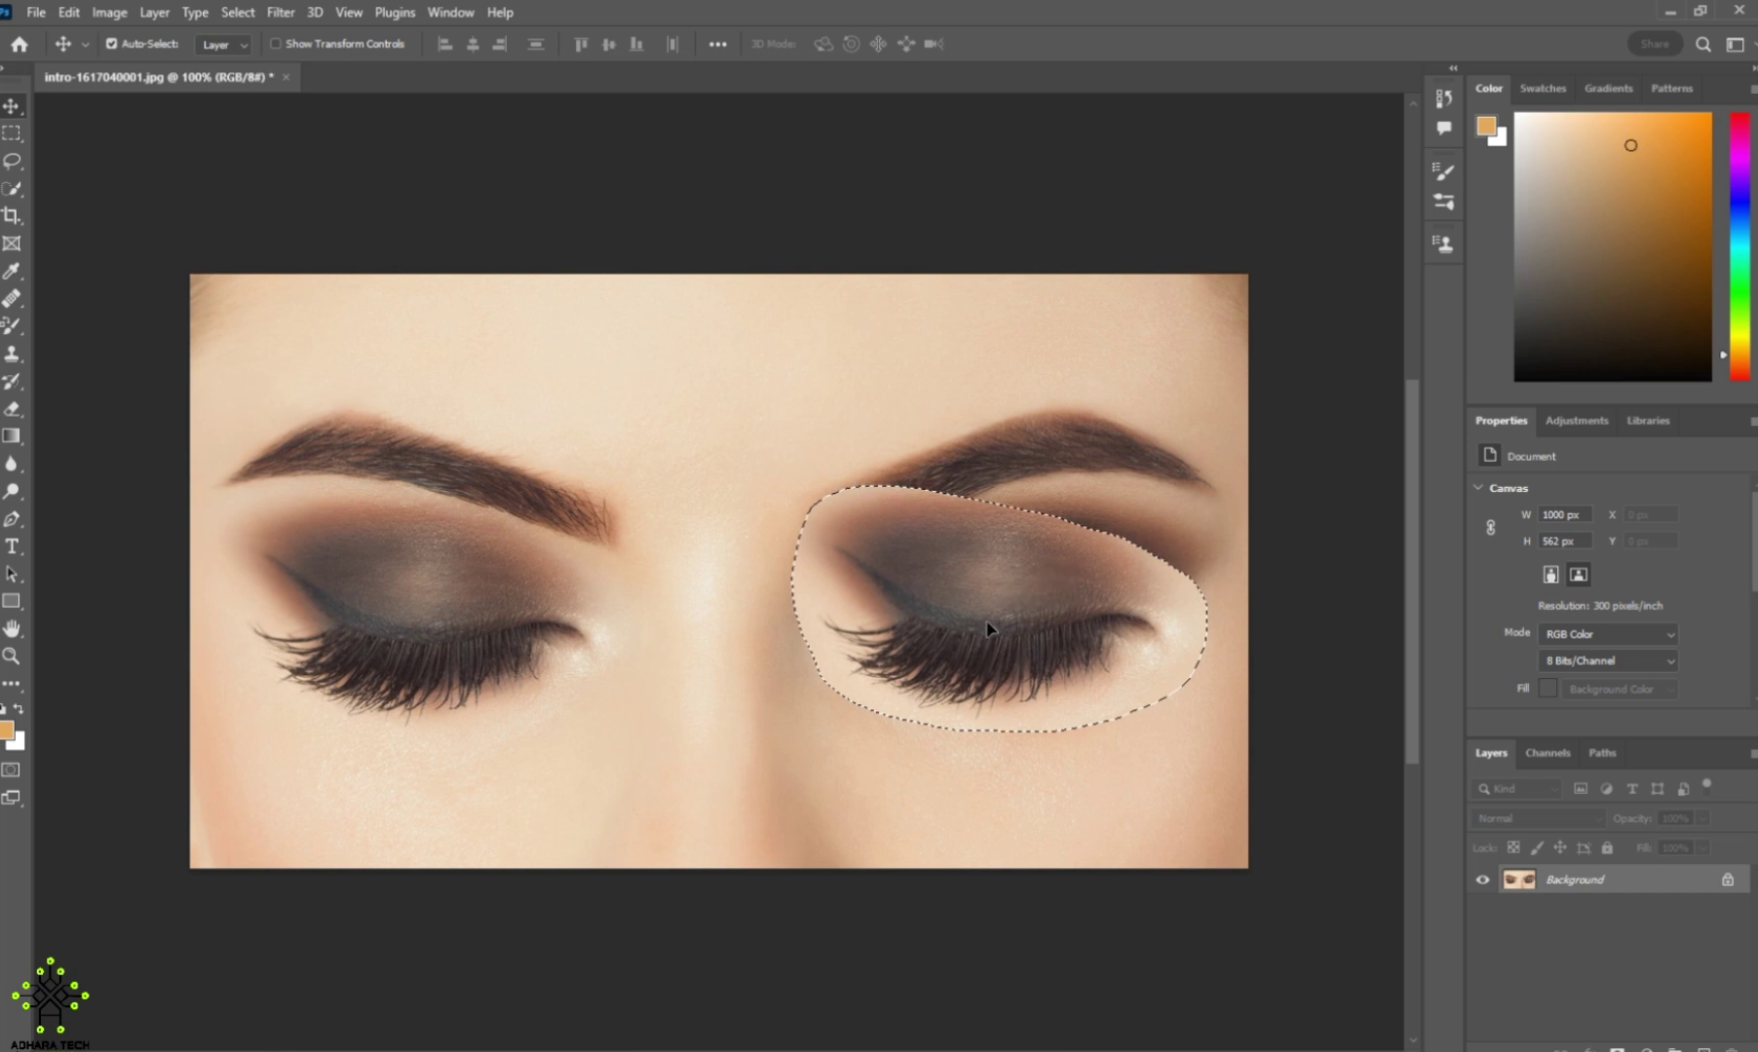
pyautogui.hotkey('ctrl', 'z')
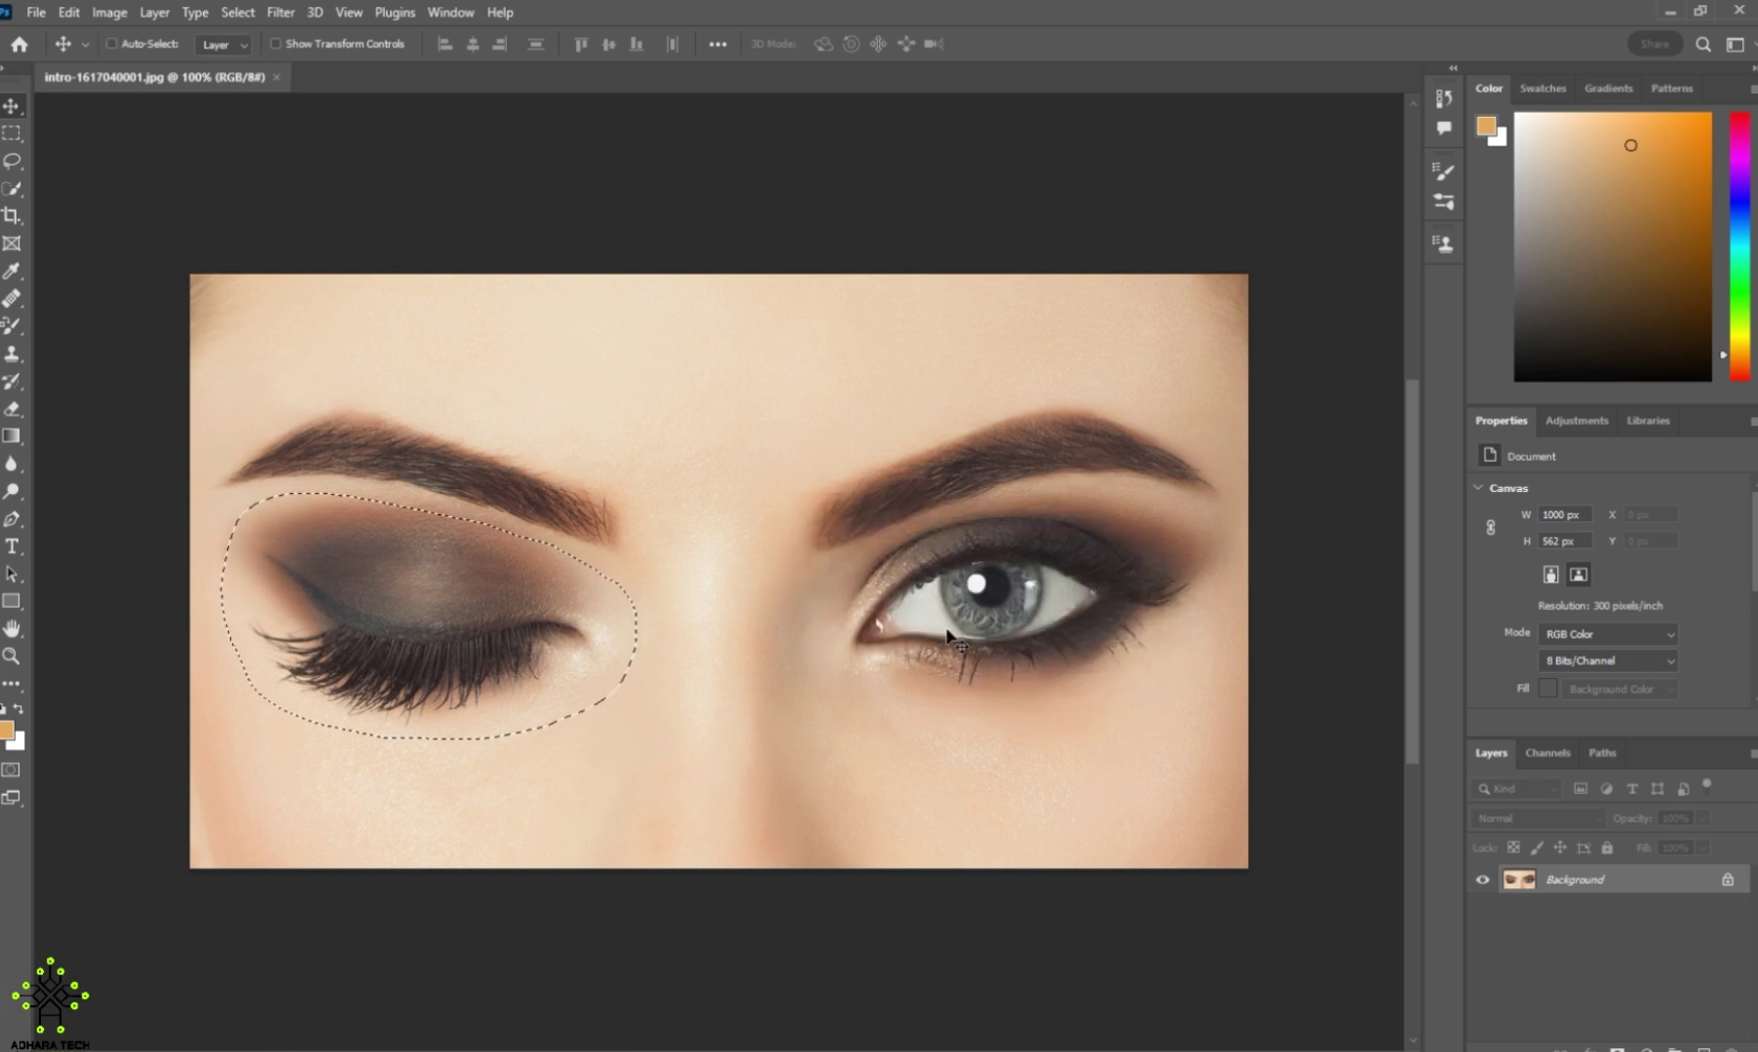
pyautogui.hotkey('ctrl', 'd')
# Step: Duplicate the Background layer and set the Clone Stamp's clone source to flip horizontally
pyautogui.moveTo(1611, 885); pyautogui.dragTo(1704, 1048)
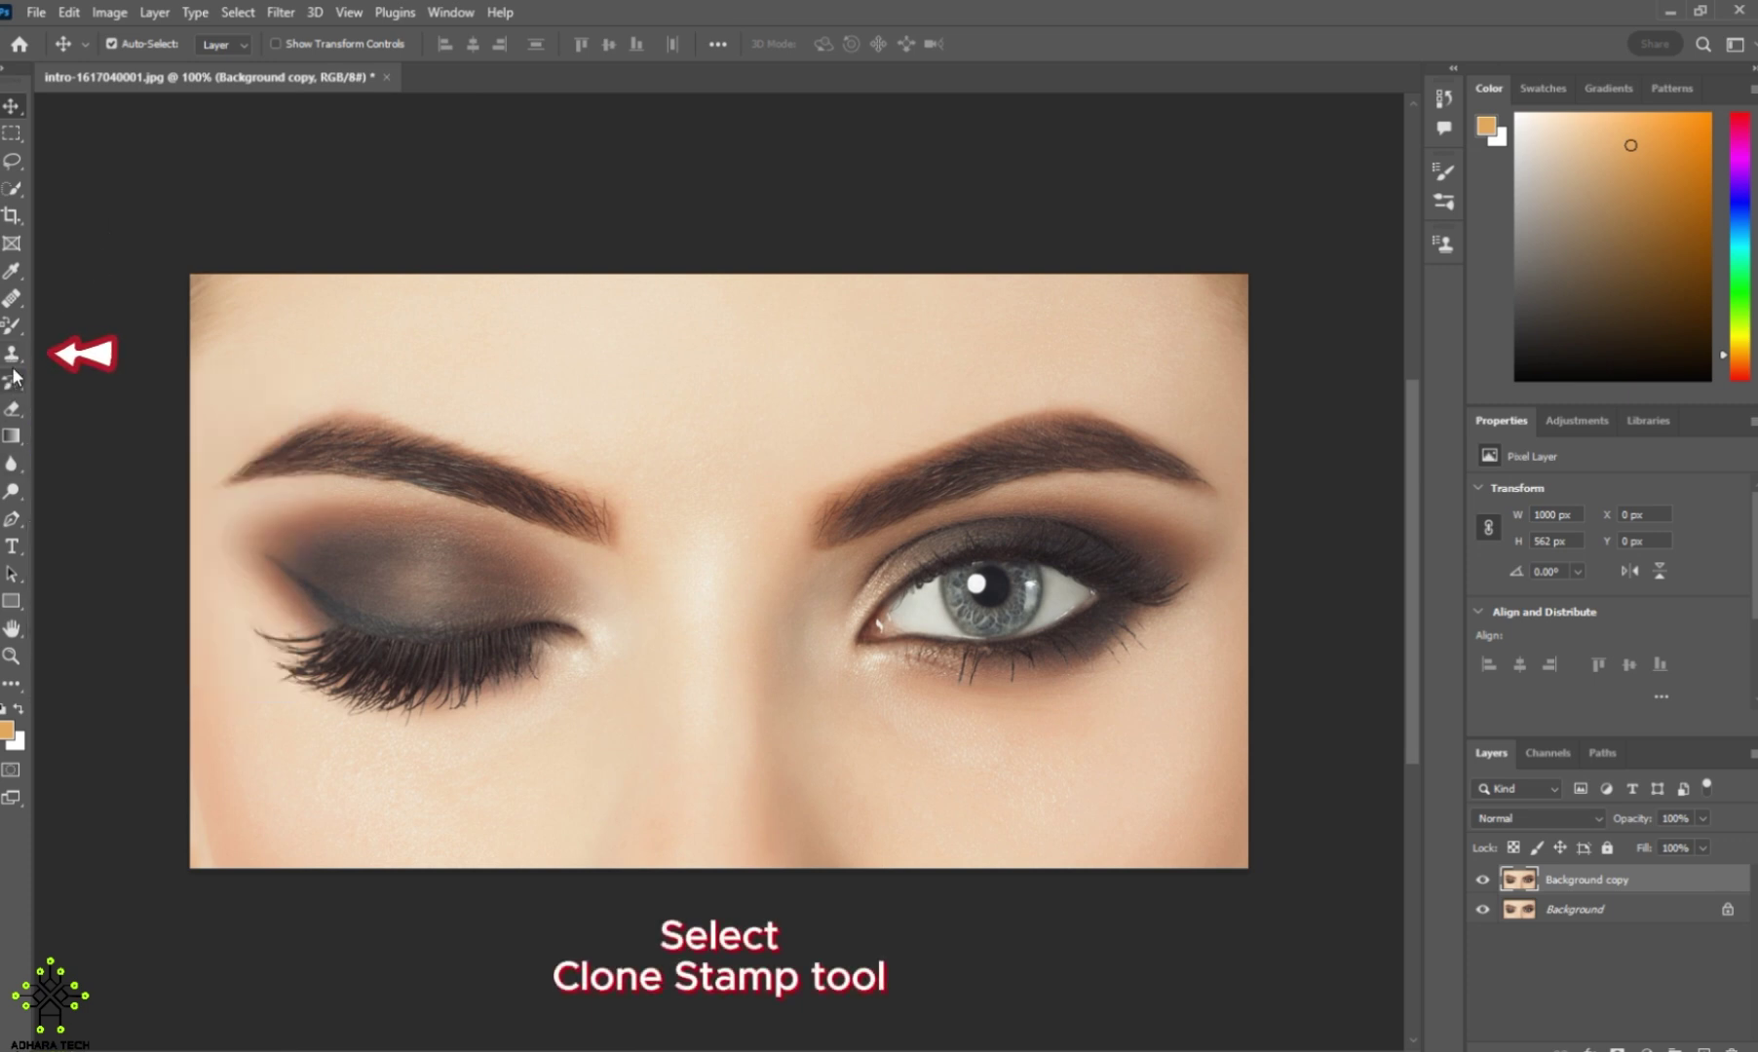
pyautogui.moveTo(12, 353); pyautogui.dragTo(81, 355)
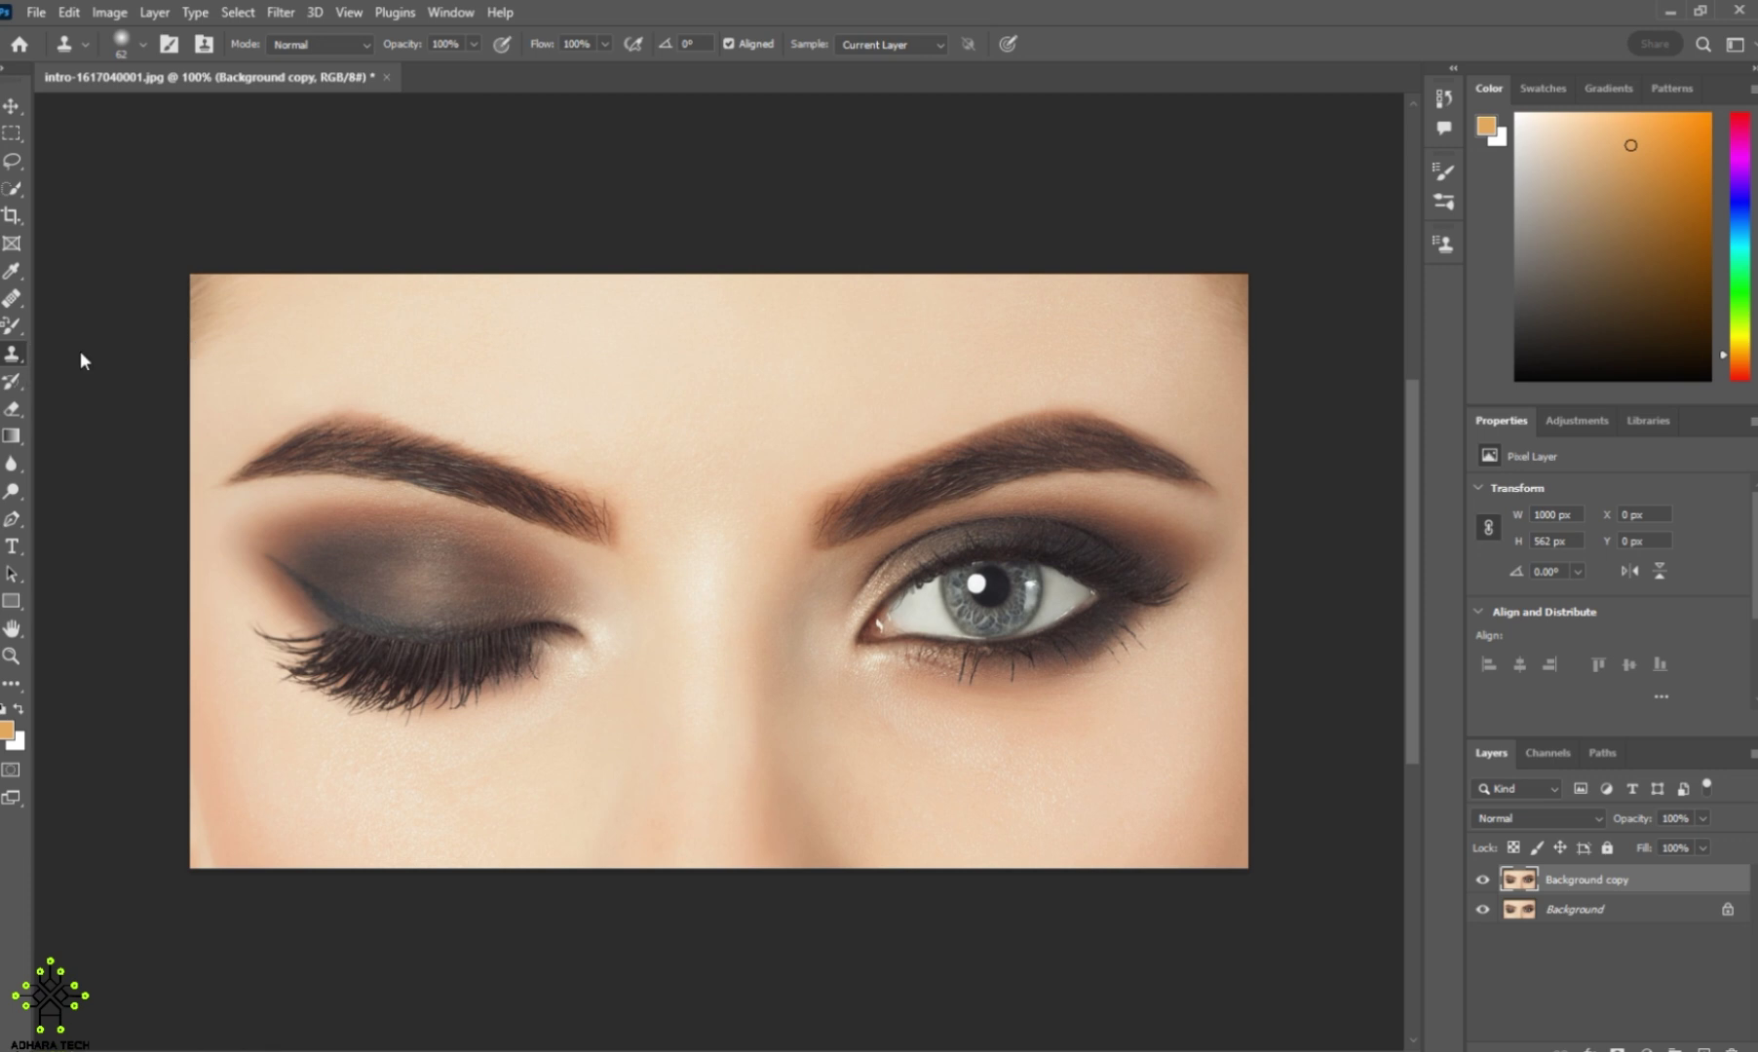
pyautogui.click(450, 13)
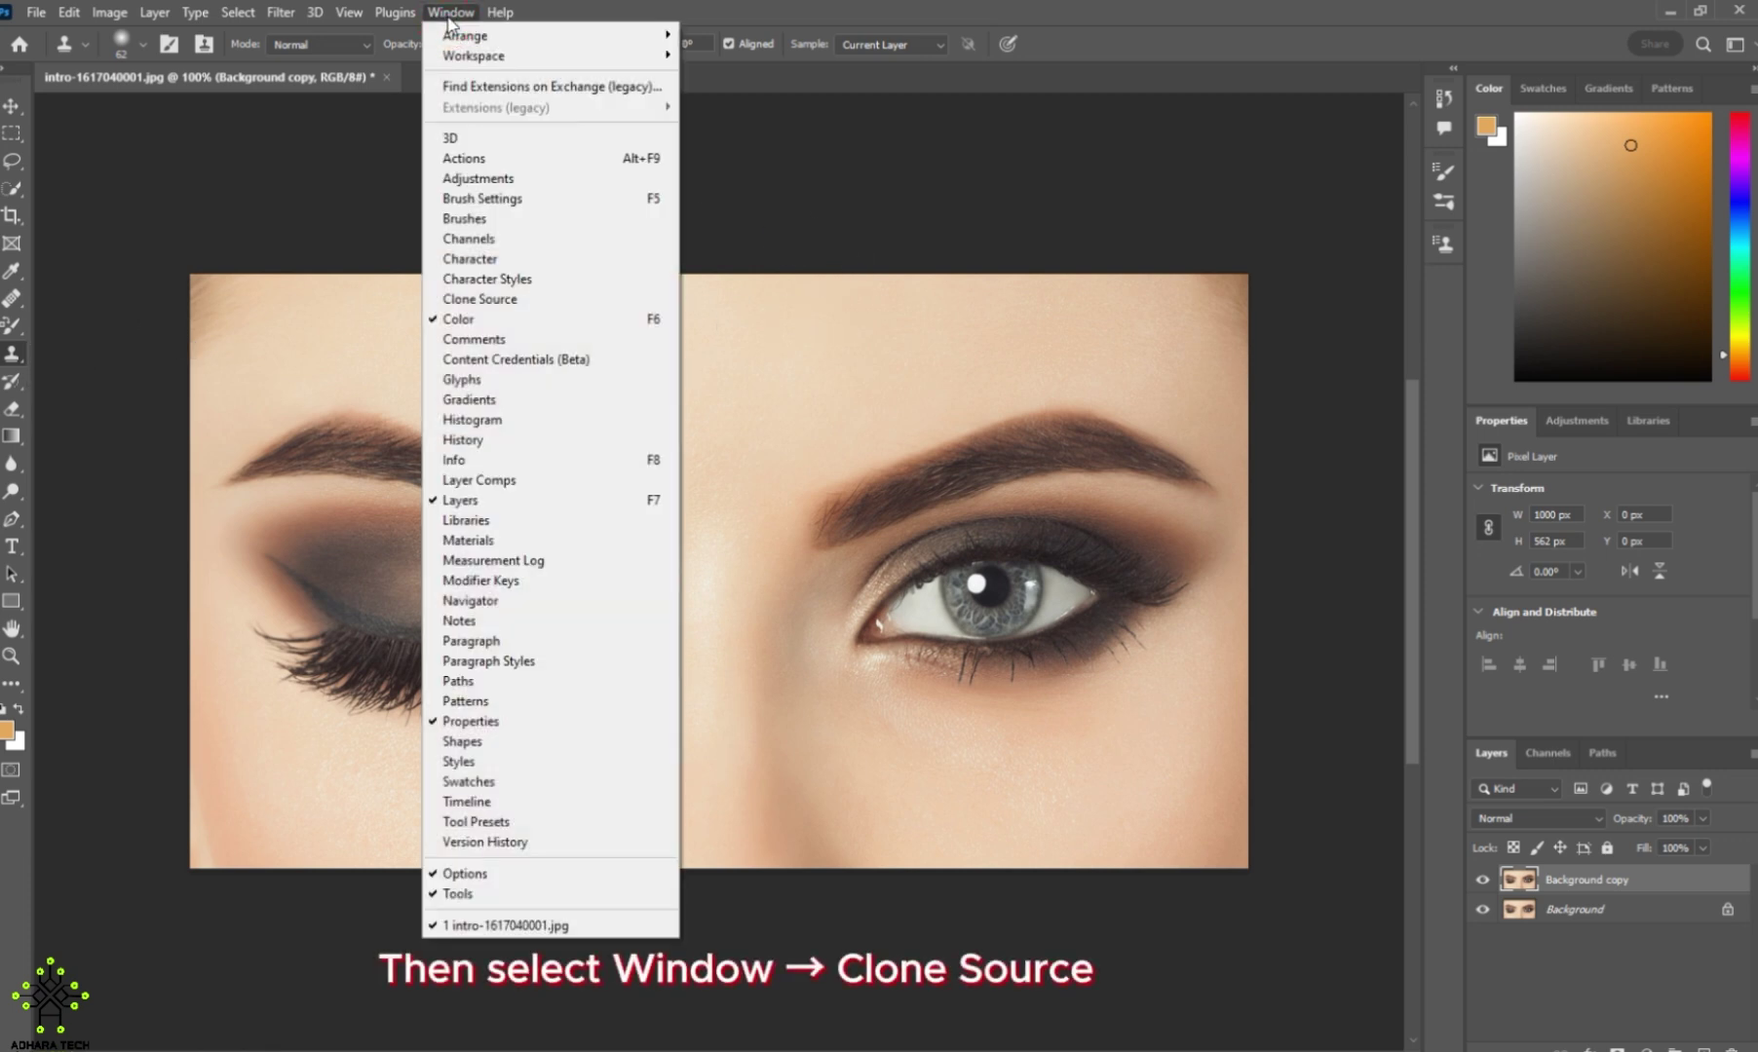
pyautogui.click(536, 300)
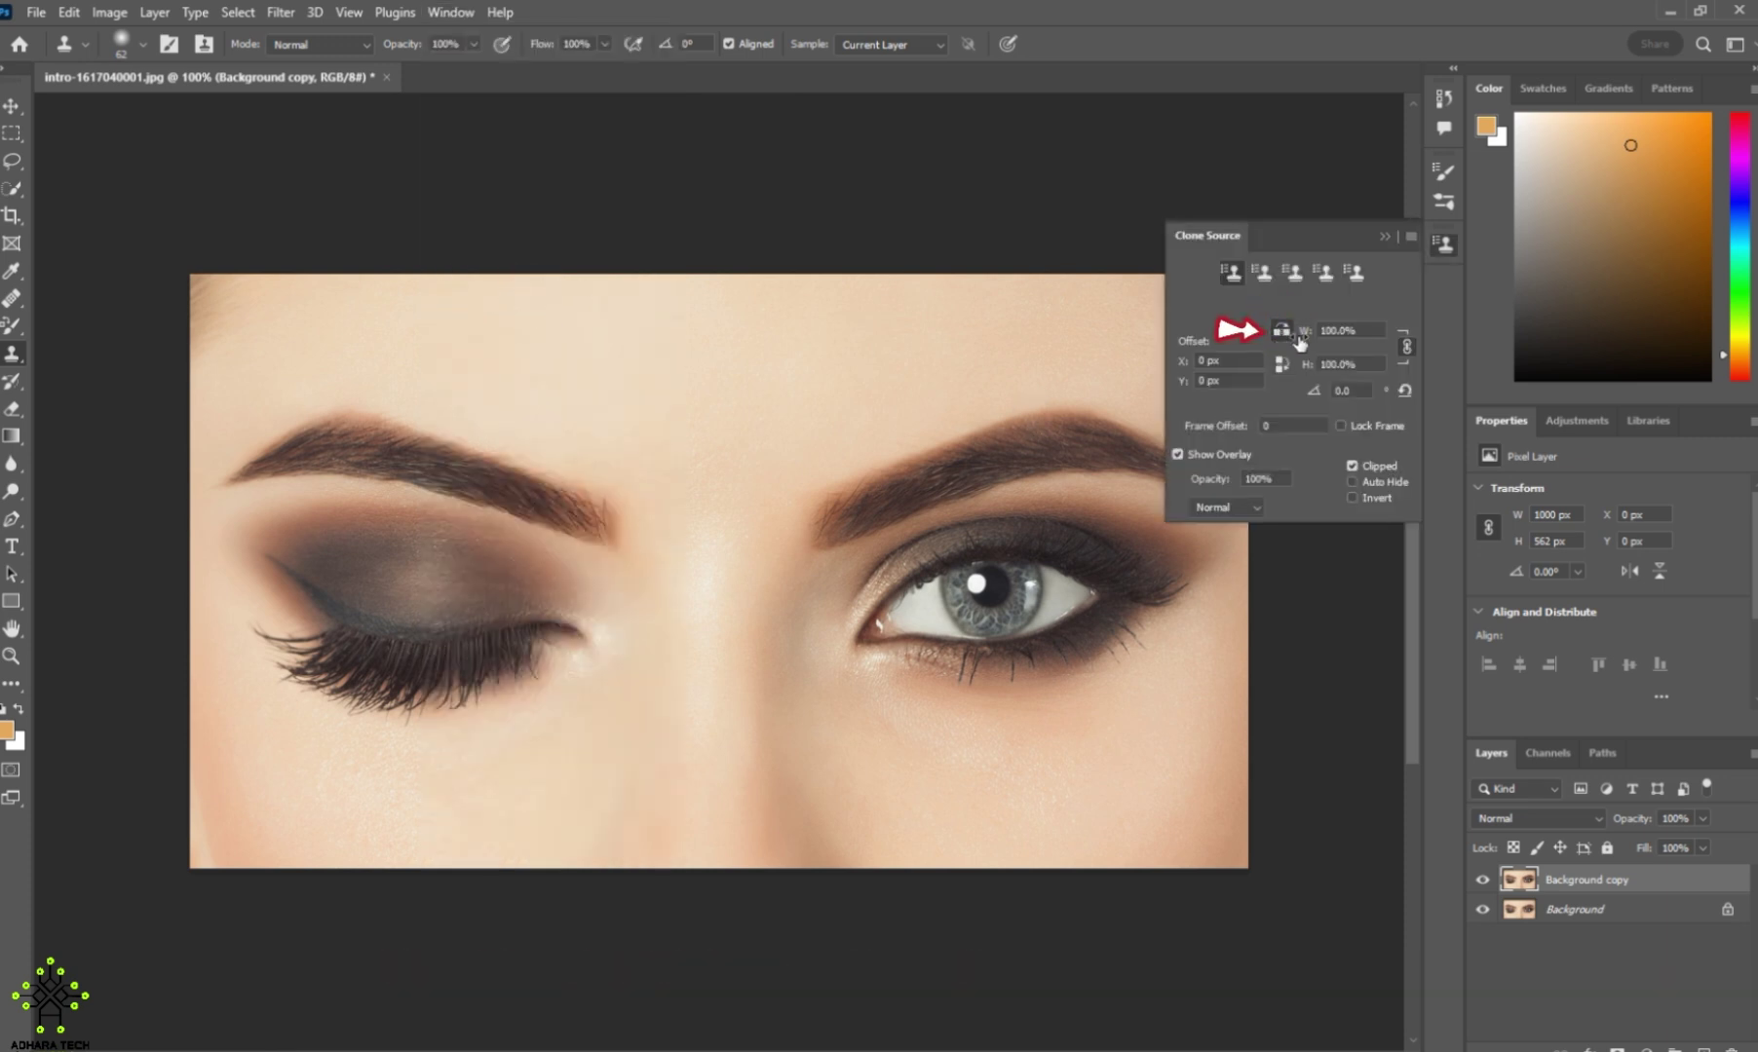
pyautogui.click(1385, 234)
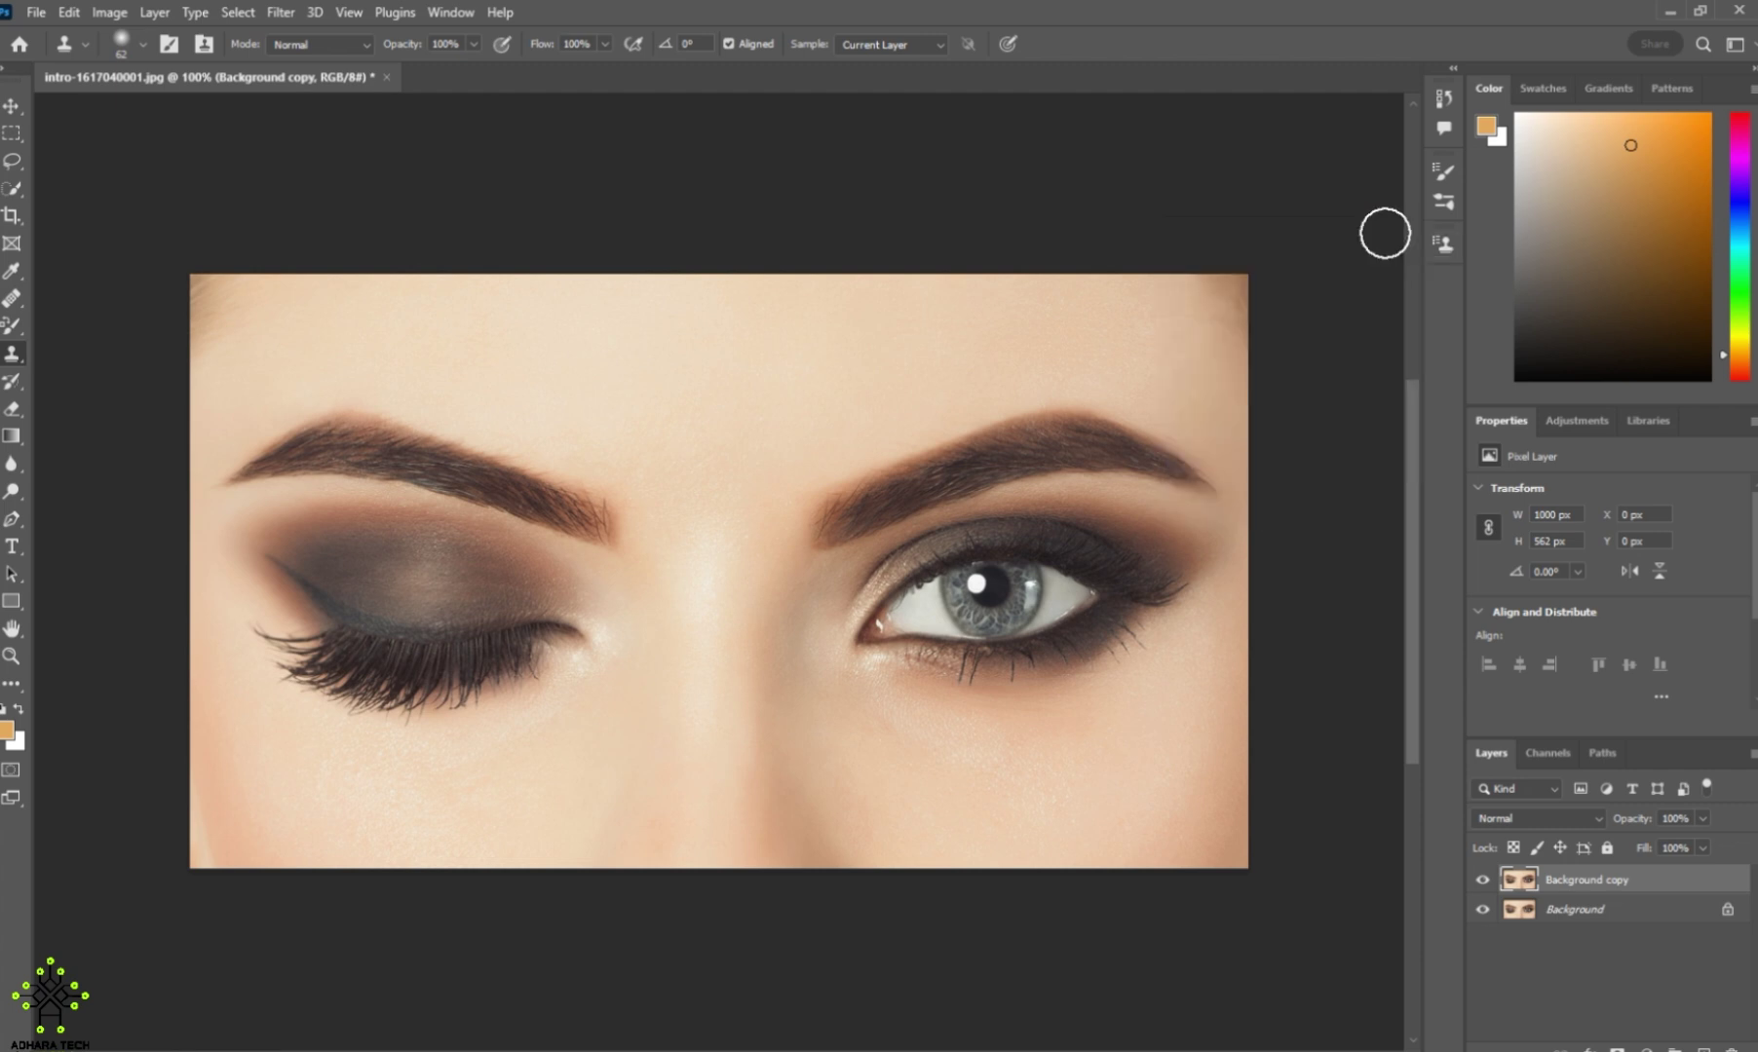
# Step: Set the Clone Stamp brush size to 180 px
pyautogui.click(143, 45)
pyautogui.moveTo(163, 121); pyautogui.dragTo(172, 115)
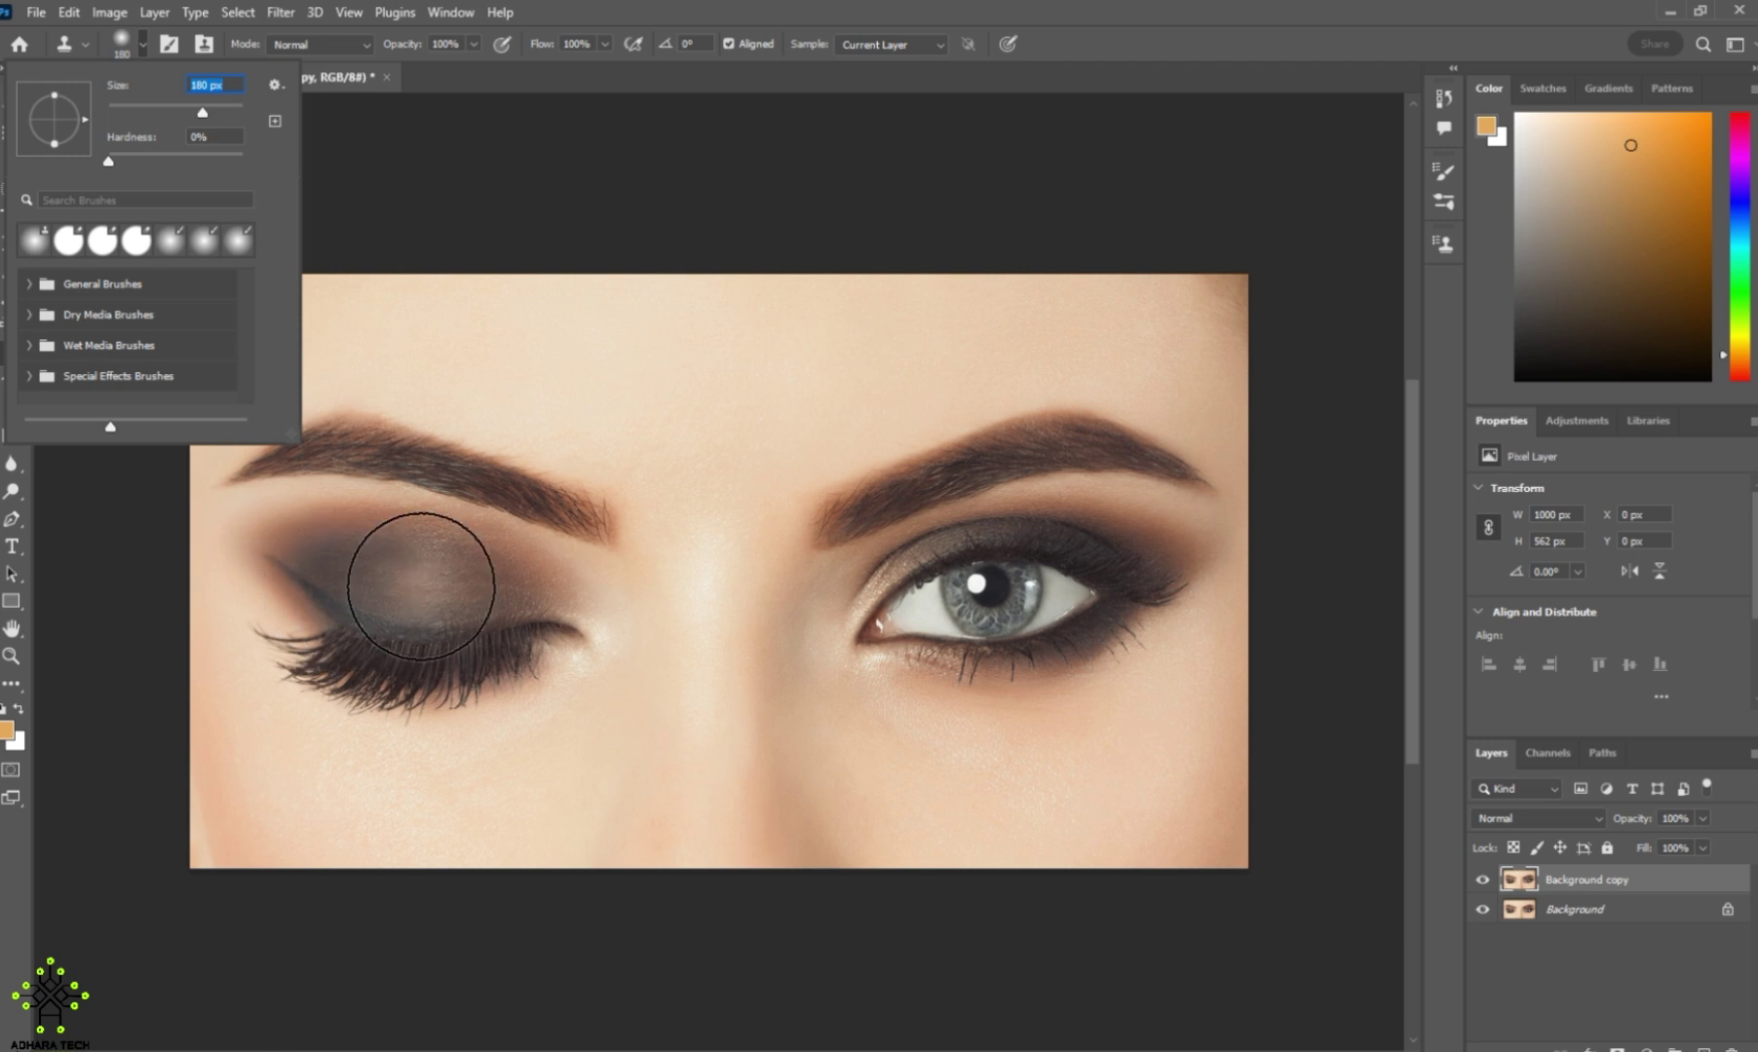
pyautogui.click(144, 47)
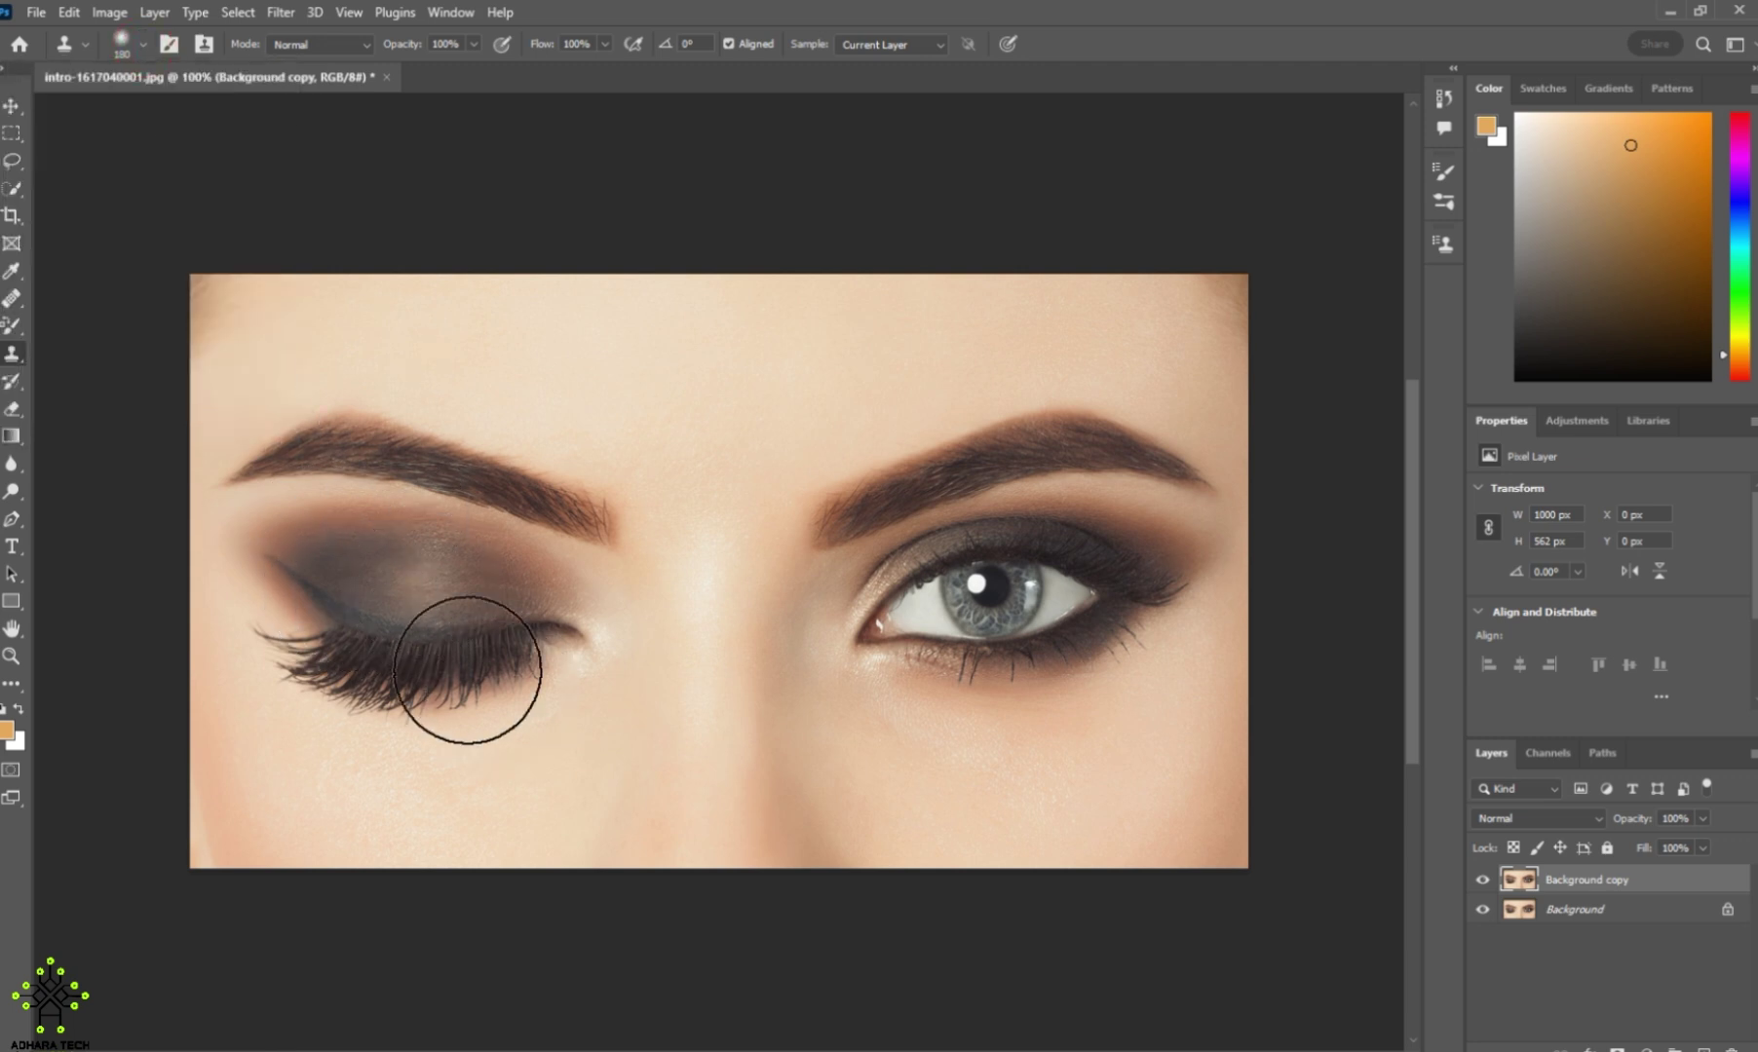
# Step: Sample the closed eyelid as the clone source and paint its mirrored copy over the open eye on the Background copy layer
pyautogui.click(412, 590)
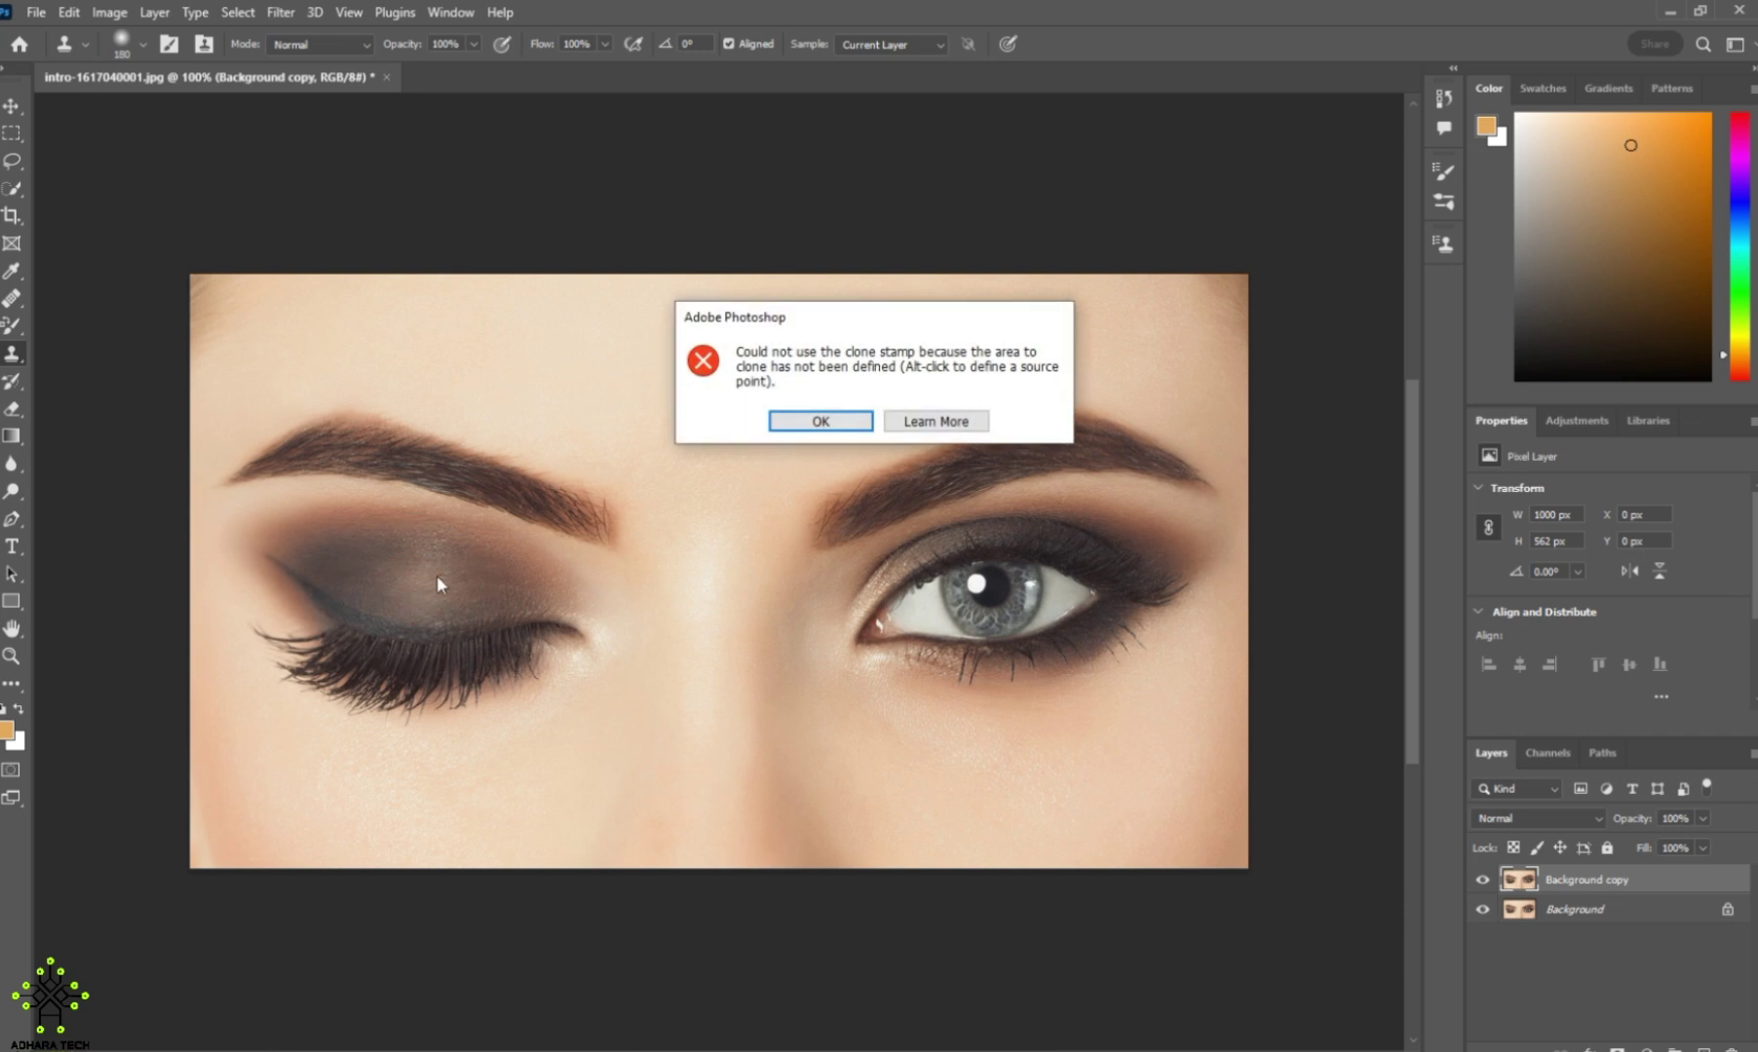
pyautogui.click(844, 421)
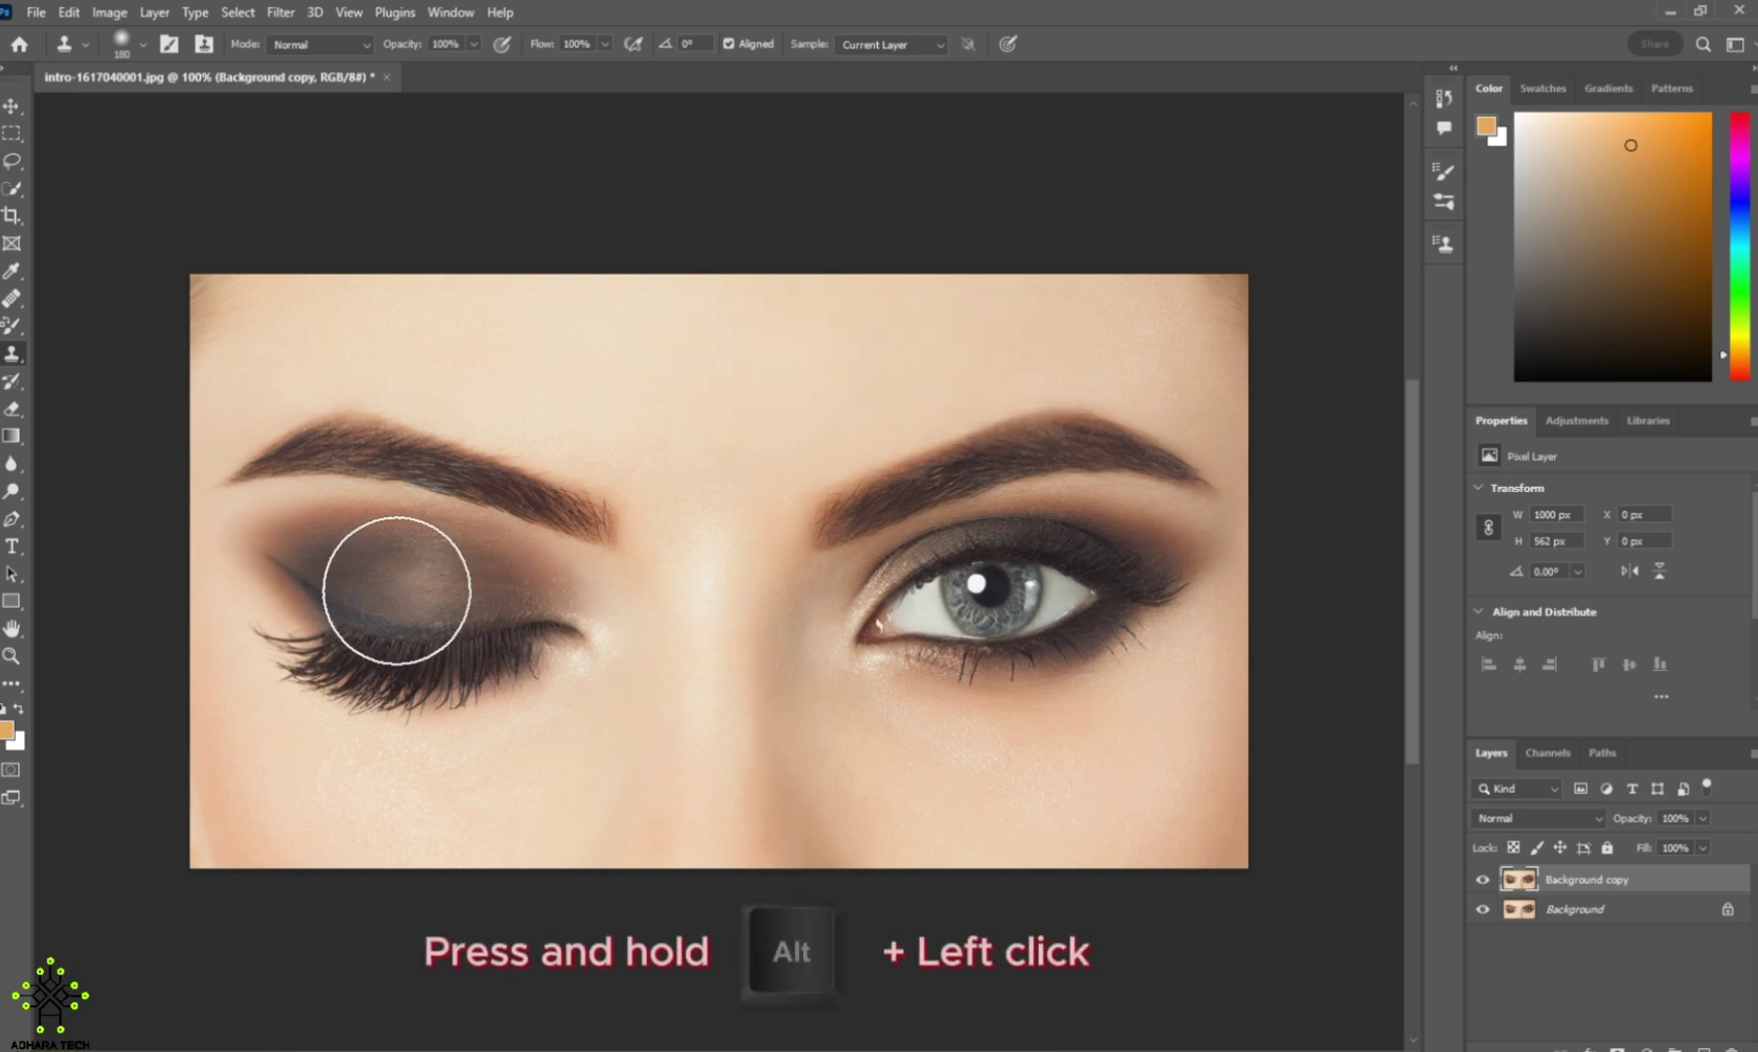
pyautogui.keyDown('alt'); pyautogui.click(508, 597); pyautogui.keyUp('alt')
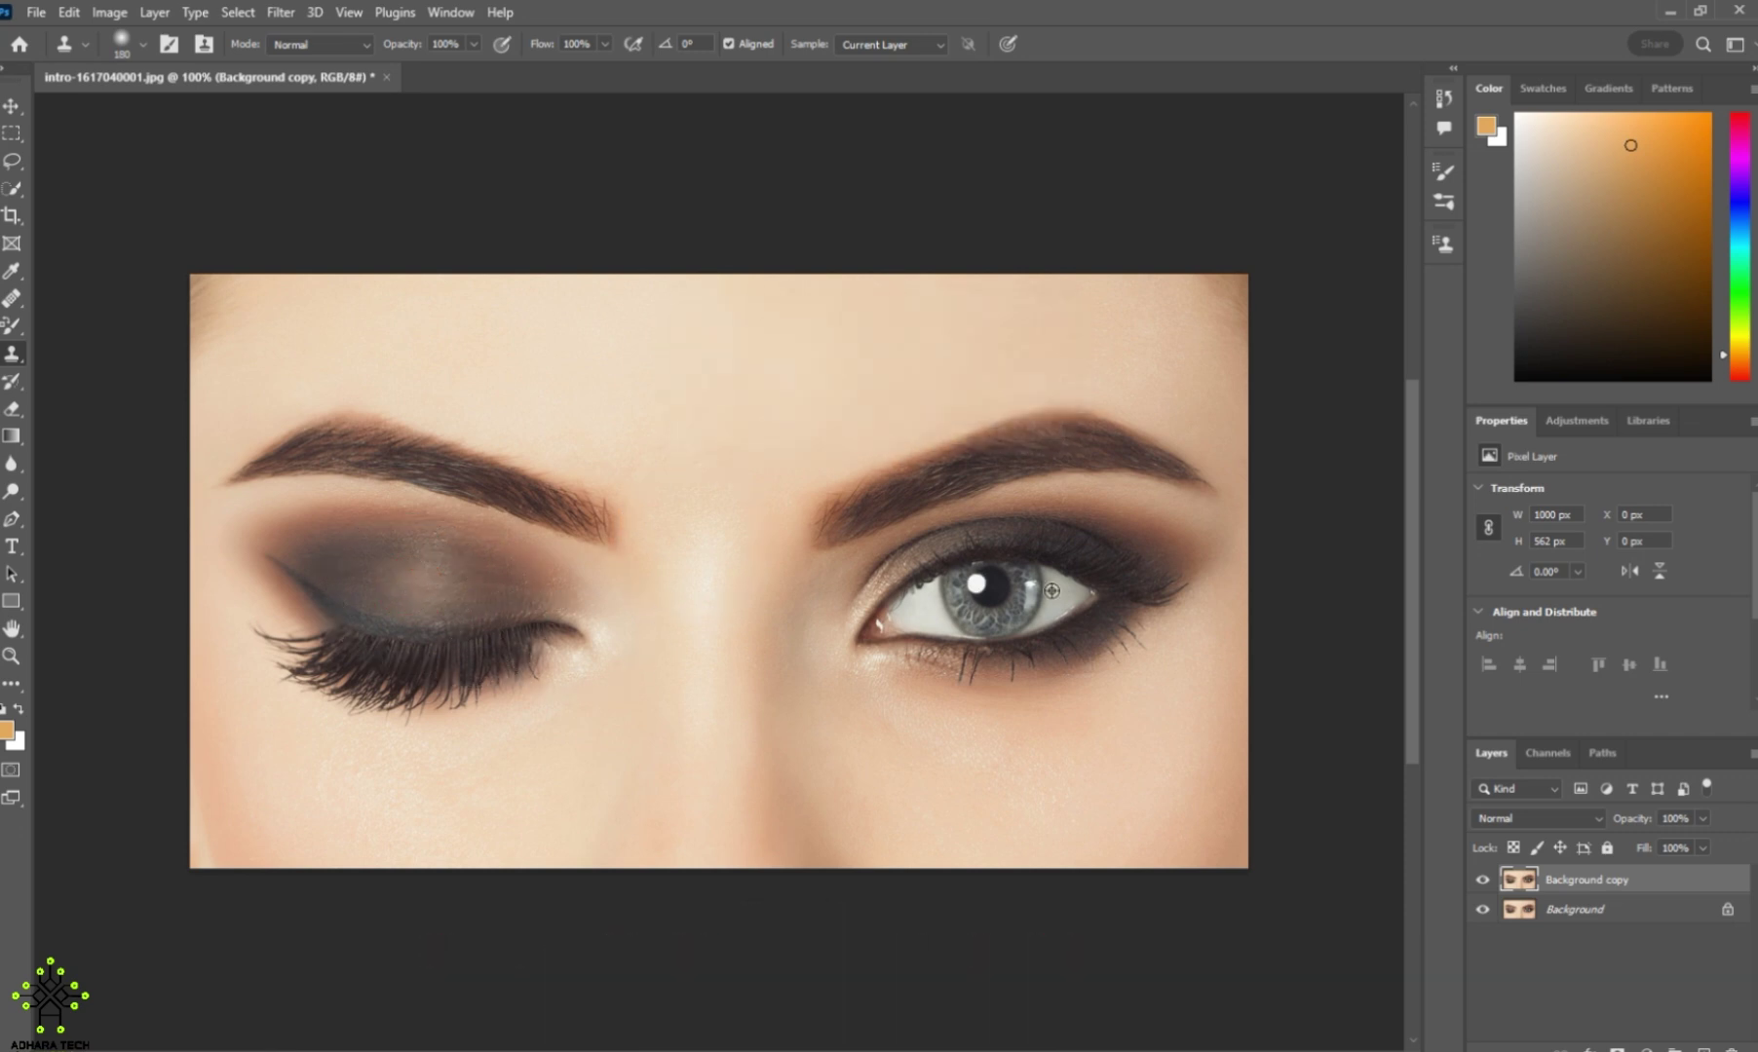
pyautogui.moveTo(1004, 596); pyautogui.dragTo(1022, 605)
pyautogui.hotkey('ctrl', 'z')
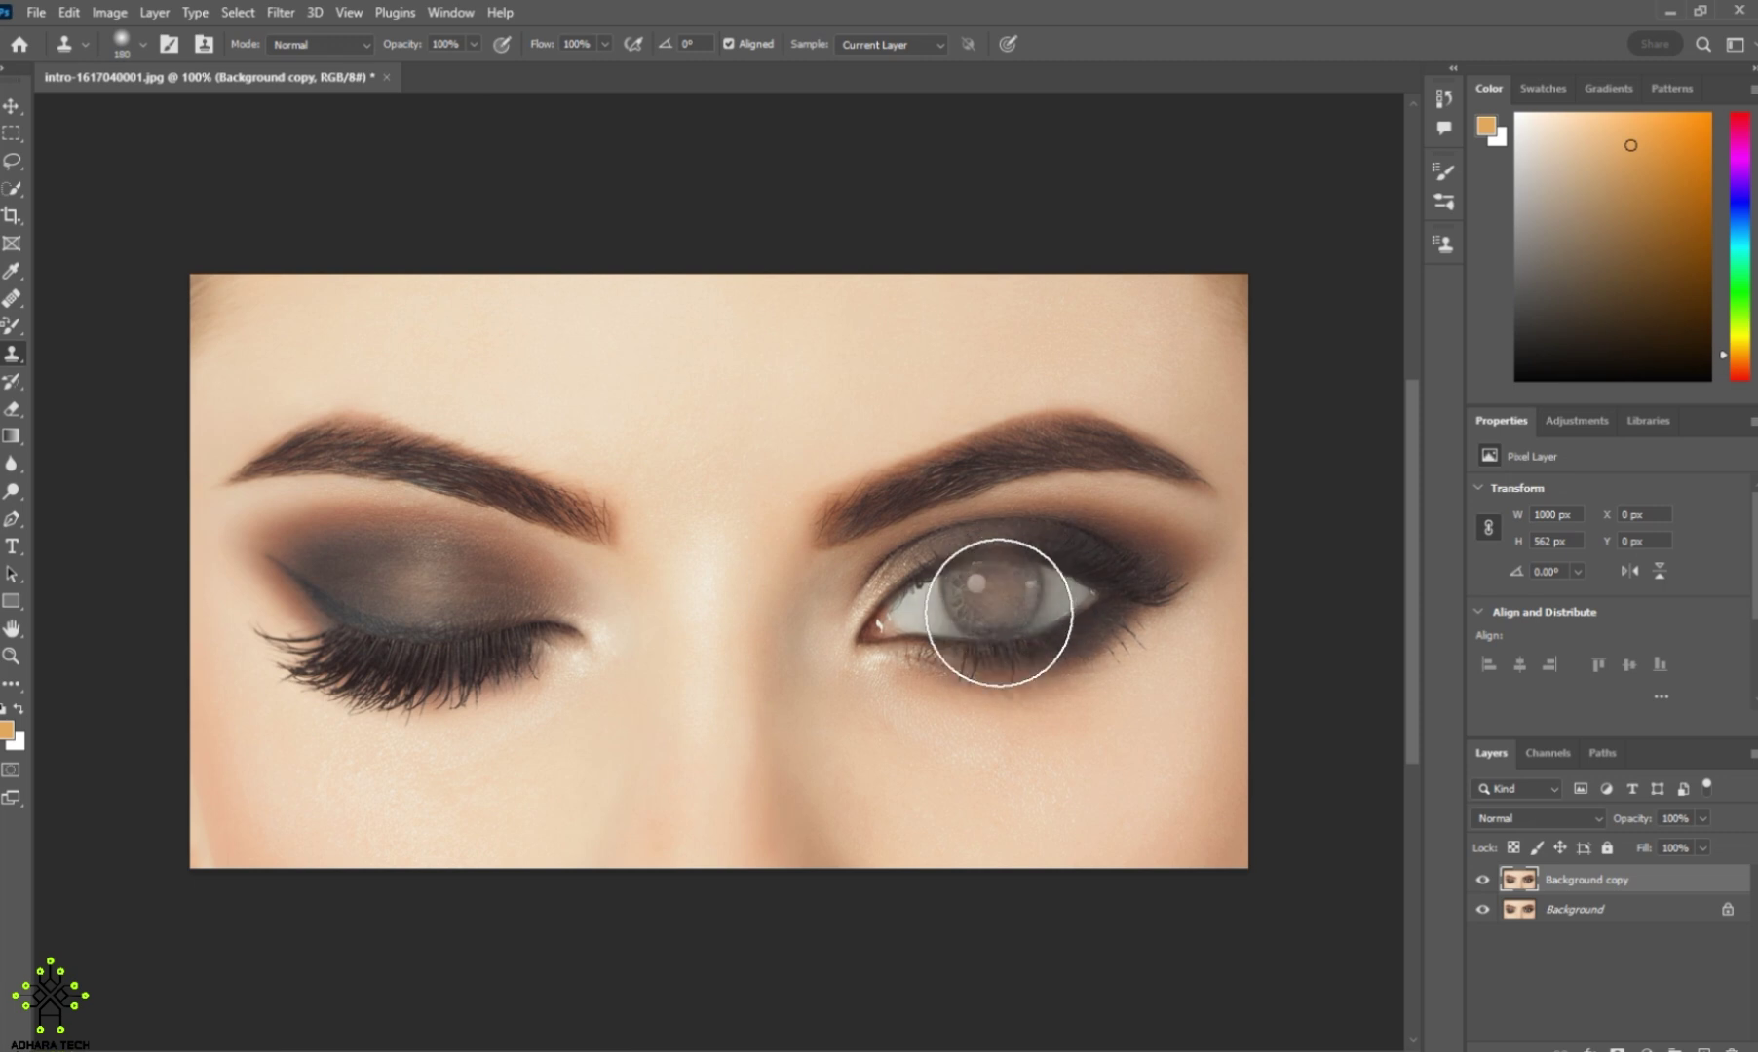
pyautogui.moveTo(999, 612)
pyautogui.mouseDown()
pyautogui.moveTo(1145, 589)
pyautogui.moveTo(980, 684)
pyautogui.moveTo(1120, 642)
pyautogui.moveTo(993, 717)
pyautogui.moveTo(859, 696)
pyautogui.moveTo(859, 663)
pyautogui.moveTo(944, 603)
pyautogui.moveTo(1017, 588)
pyautogui.moveTo(960, 596)
pyautogui.moveTo(922, 612)
pyautogui.moveTo(990, 591)
pyautogui.moveTo(924, 610)
pyautogui.moveTo(904, 657)
pyautogui.moveTo(994, 634)
pyautogui.moveTo(1010, 584)
pyautogui.moveTo(1093, 578)
pyautogui.moveTo(1060, 602)
pyautogui.moveTo(1122, 585)
pyautogui.moveTo(1112, 627)
pyautogui.moveTo(1063, 615)
pyautogui.moveTo(1119, 627)
pyautogui.moveTo(965, 684)
pyautogui.moveTo(871, 668)
pyautogui.moveTo(933, 588)
pyautogui.moveTo(1051, 580)
pyautogui.moveTo(973, 659)
pyautogui.moveTo(891, 640)
pyautogui.moveTo(1077, 623)
pyautogui.moveTo(1096, 645)
pyautogui.moveTo(977, 706)
pyautogui.moveTo(1016, 706)
pyautogui.mouseUp()
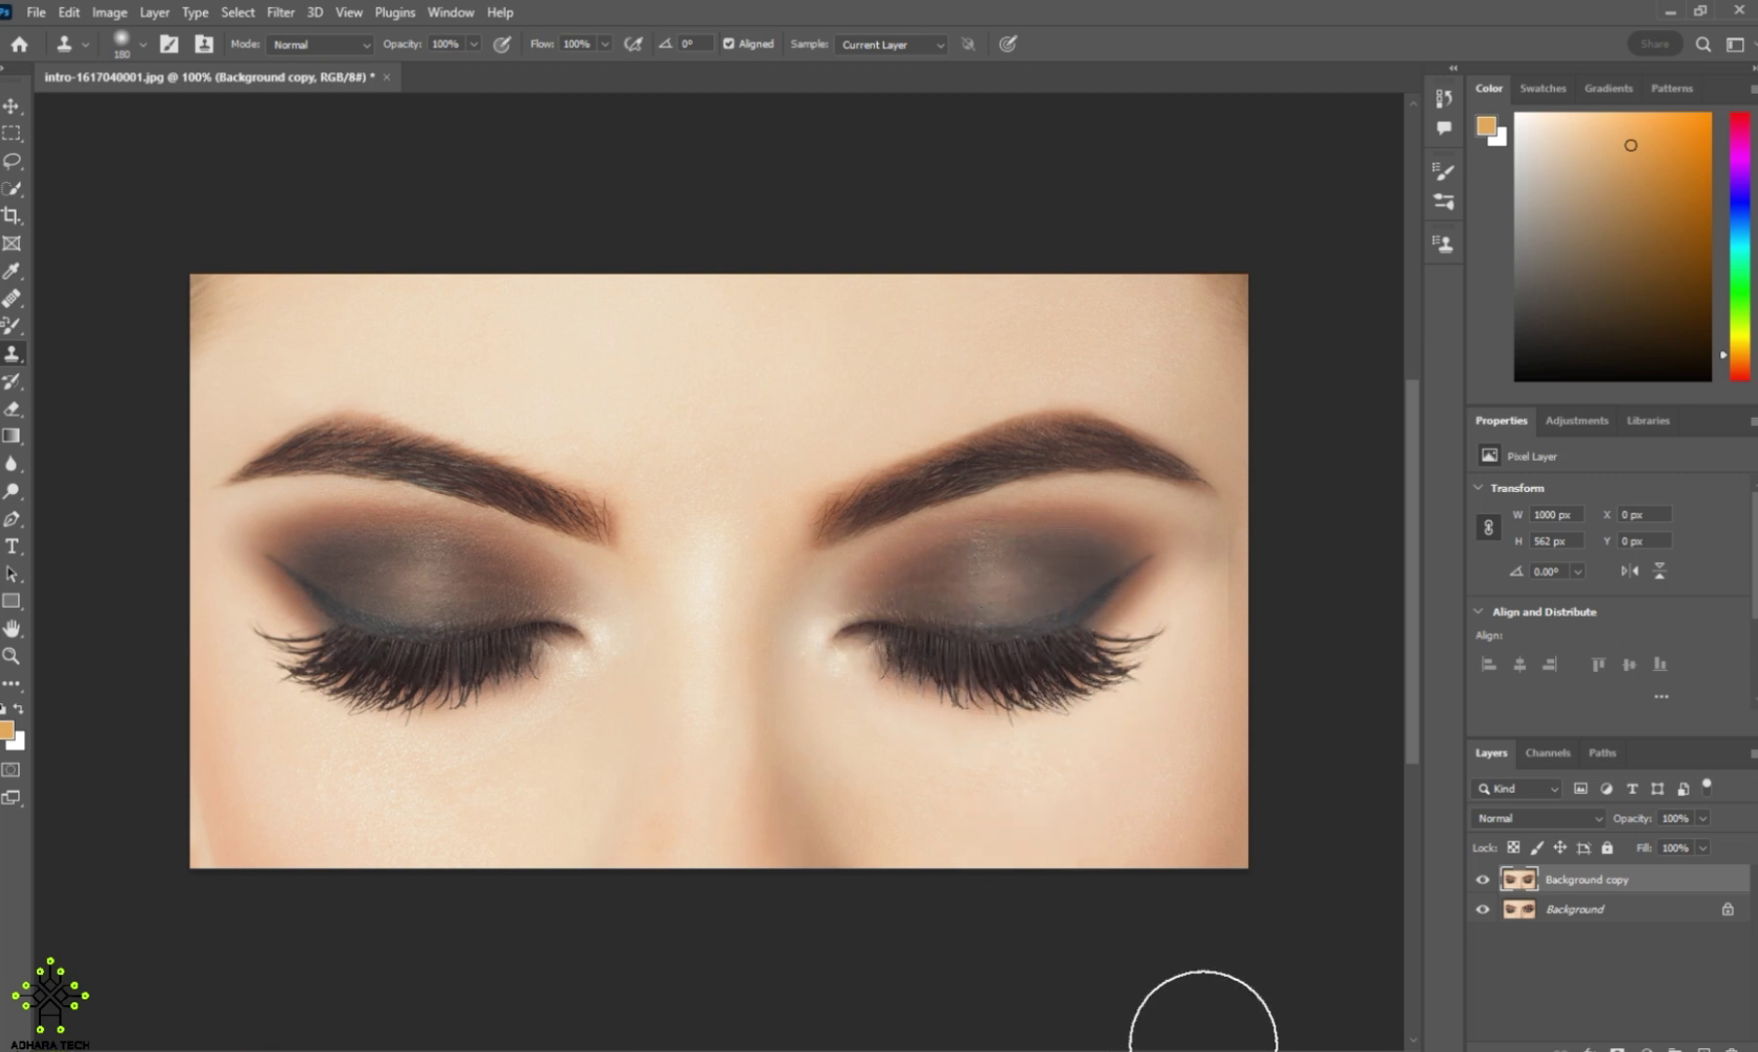
# Step: Toggle the Background copy layer's visibility to compare the cloned eye with the original
pyautogui.click(1482, 883)
pyautogui.click(1482, 889)
pyautogui.click(1483, 888)
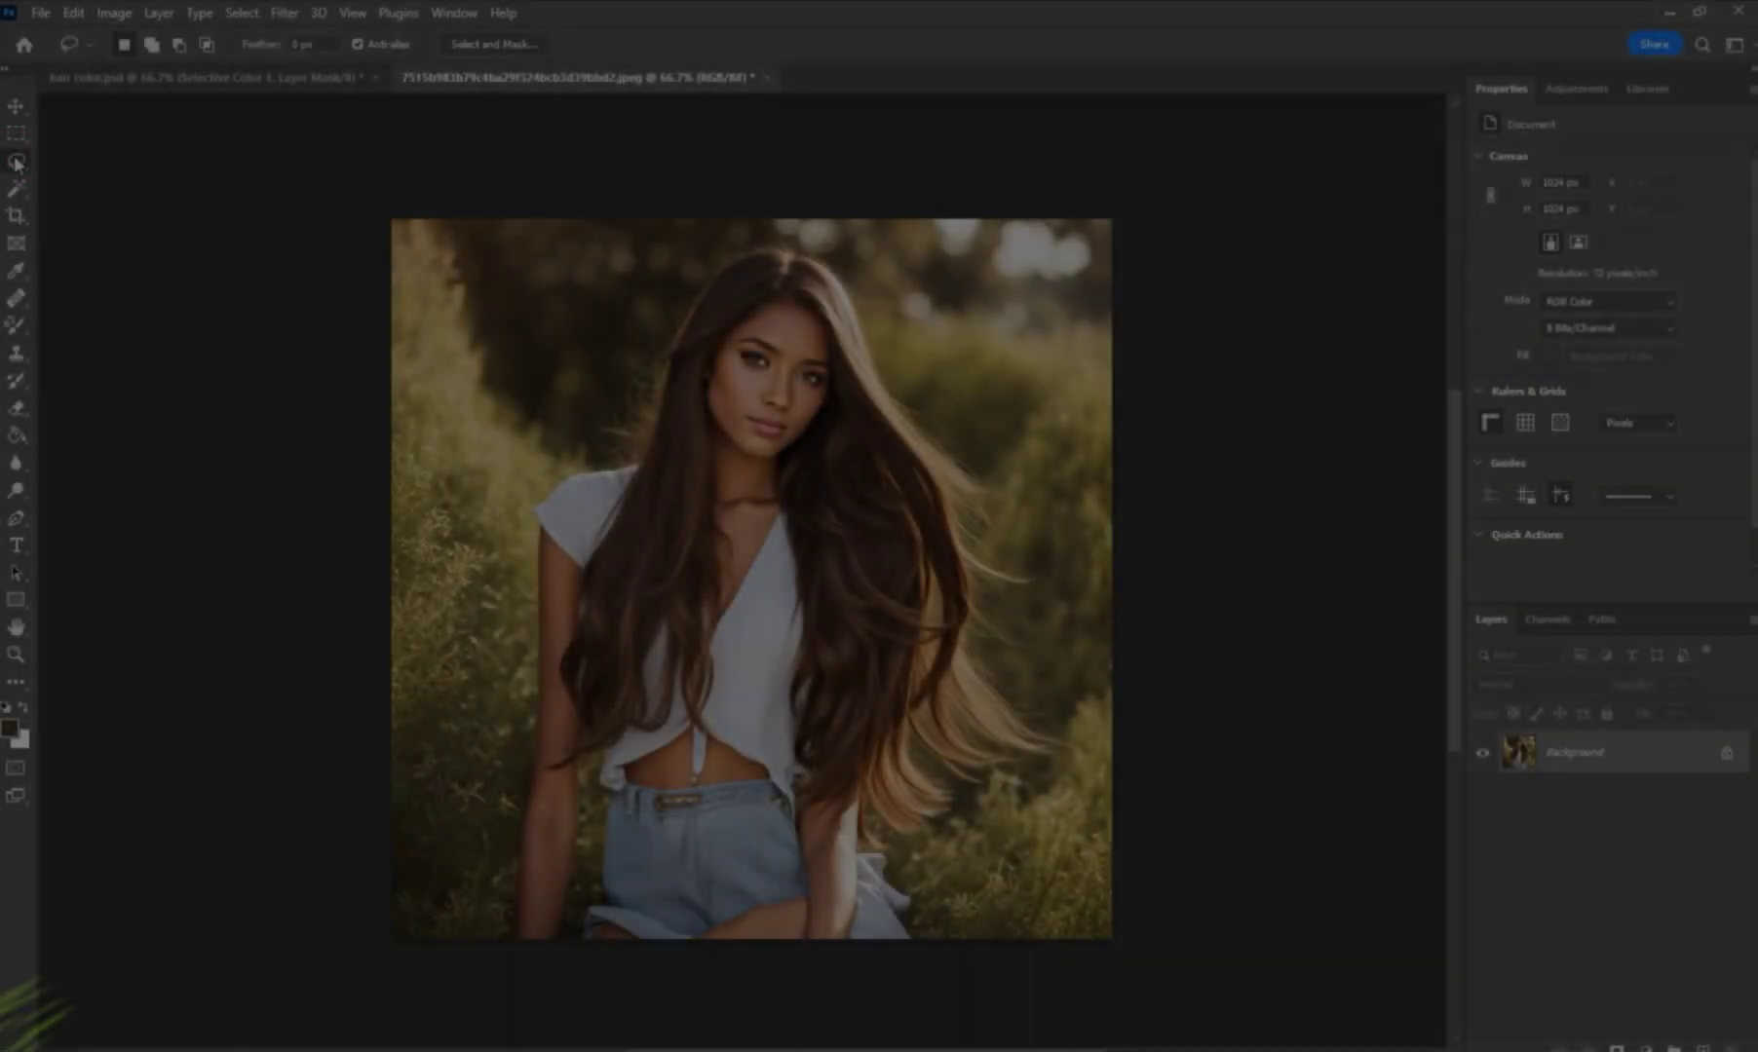
# Step: Draw a loose Lasso selection around the woman's long hair, leaving out the middle of her face and torso
pyautogui.rightClick(18, 162)
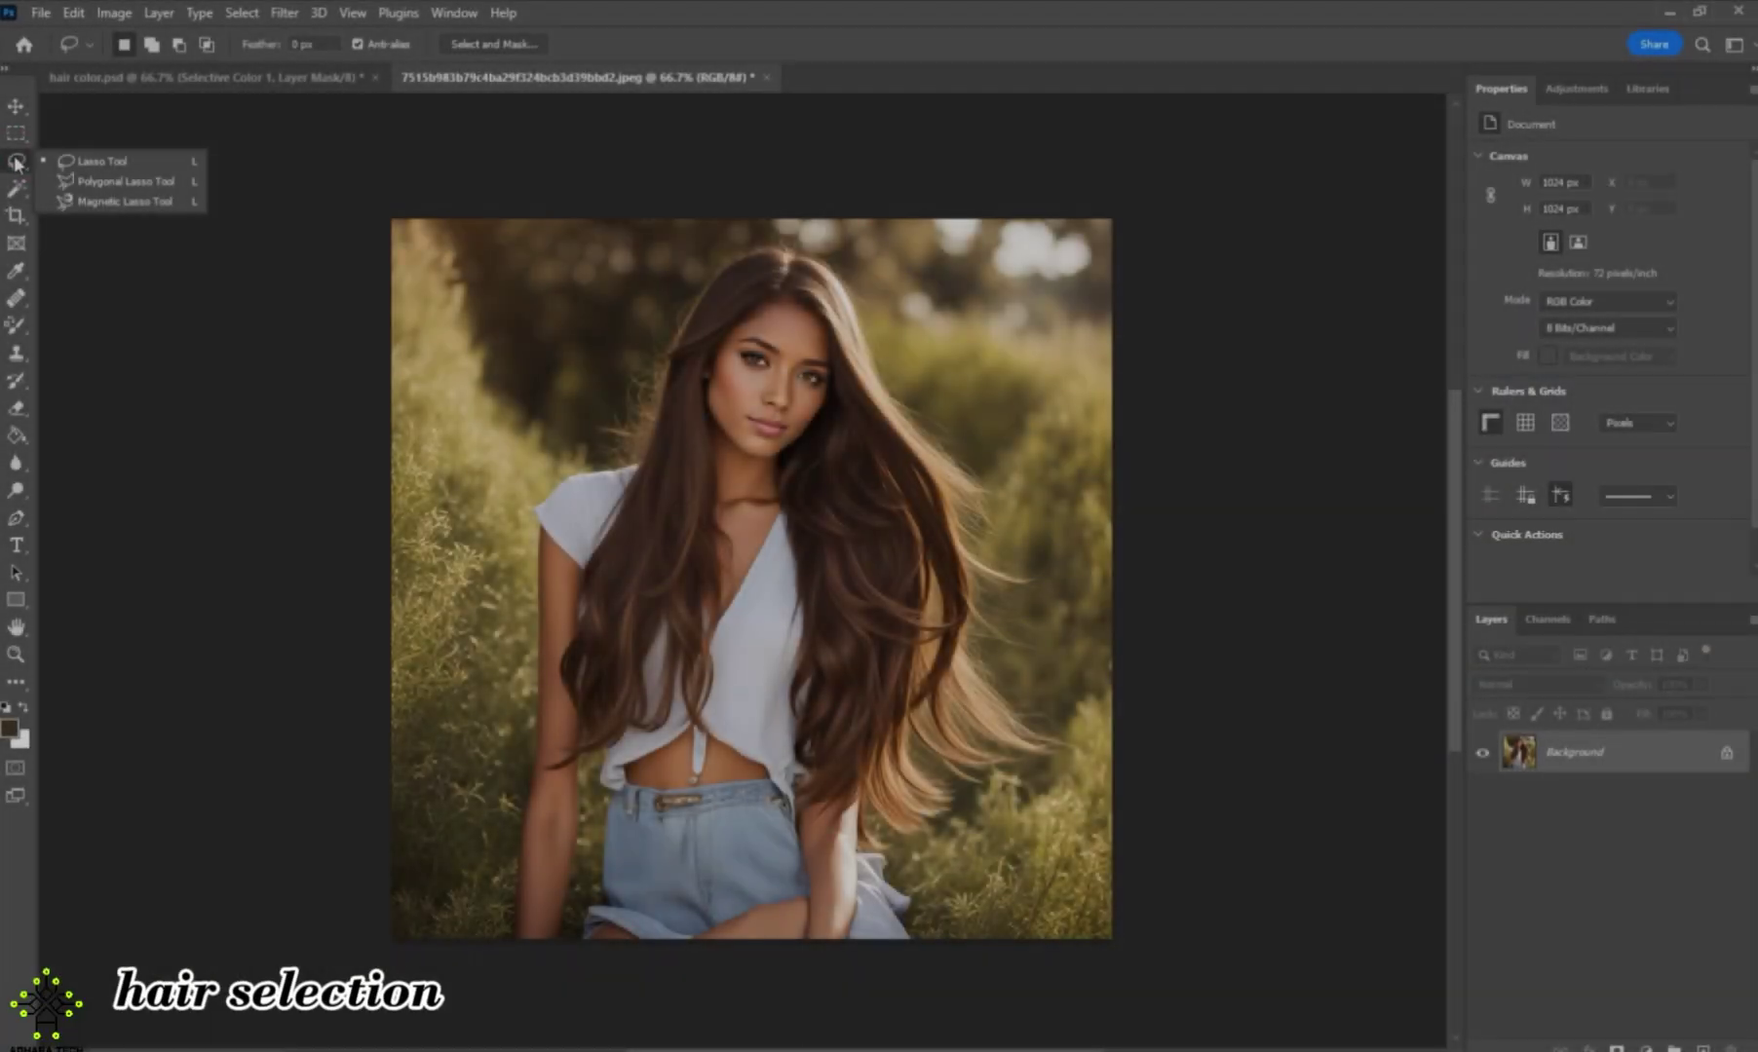
pyautogui.click(113, 152)
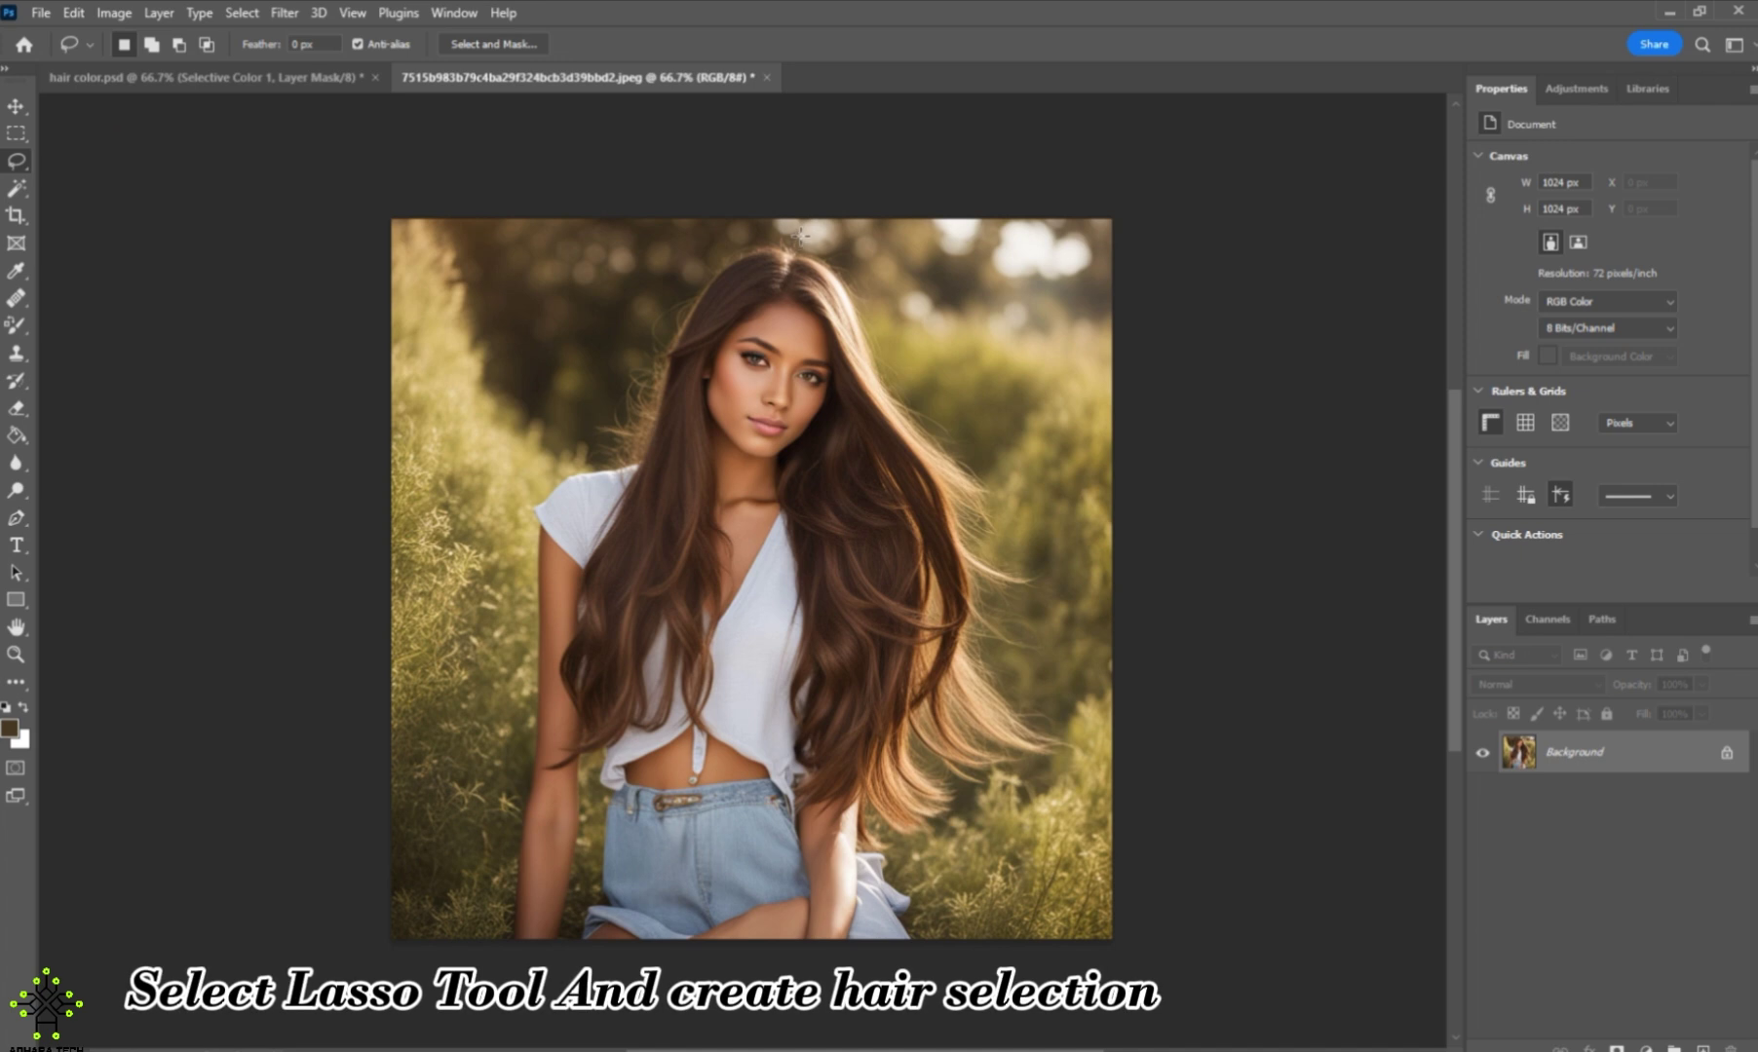
pyautogui.moveTo(792, 232); pyautogui.dragTo(751, 231)
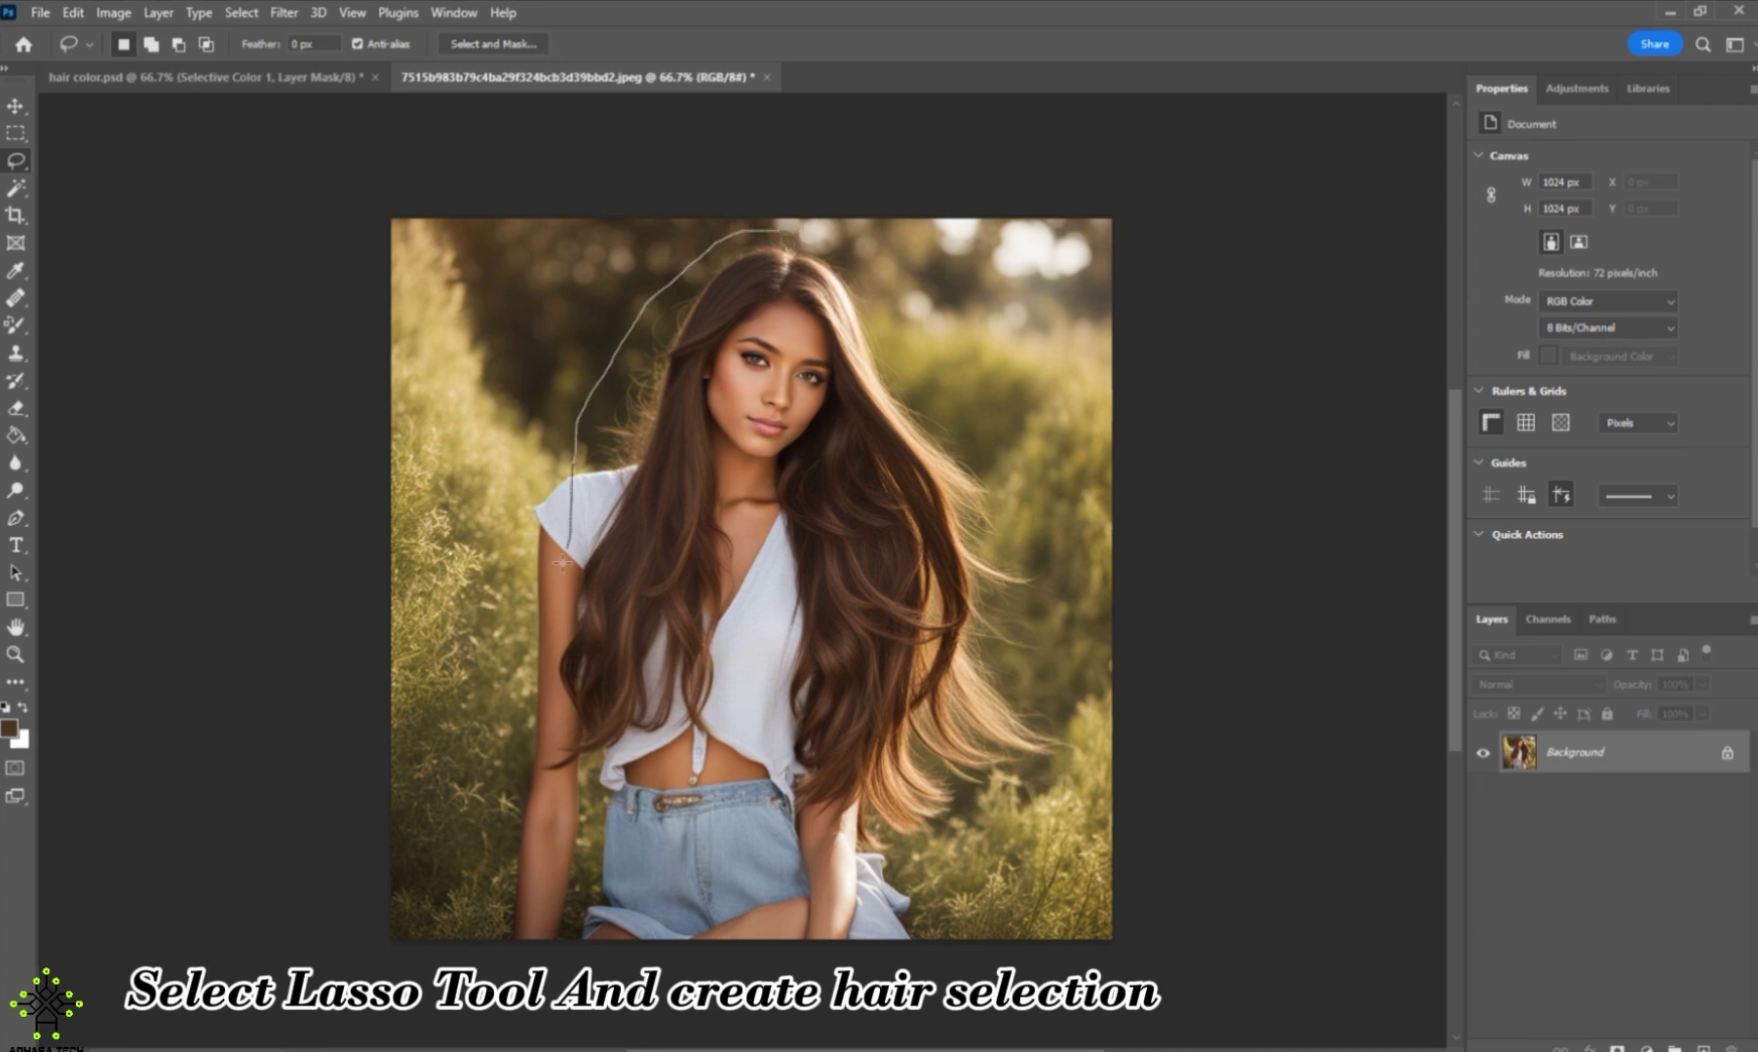
pyautogui.moveTo(542, 725)
pyautogui.mouseDown()
pyautogui.moveTo(630, 805)
pyautogui.moveTo(693, 777)
pyautogui.moveTo(742, 687)
pyautogui.moveTo(744, 476)
pyautogui.mouseUp()
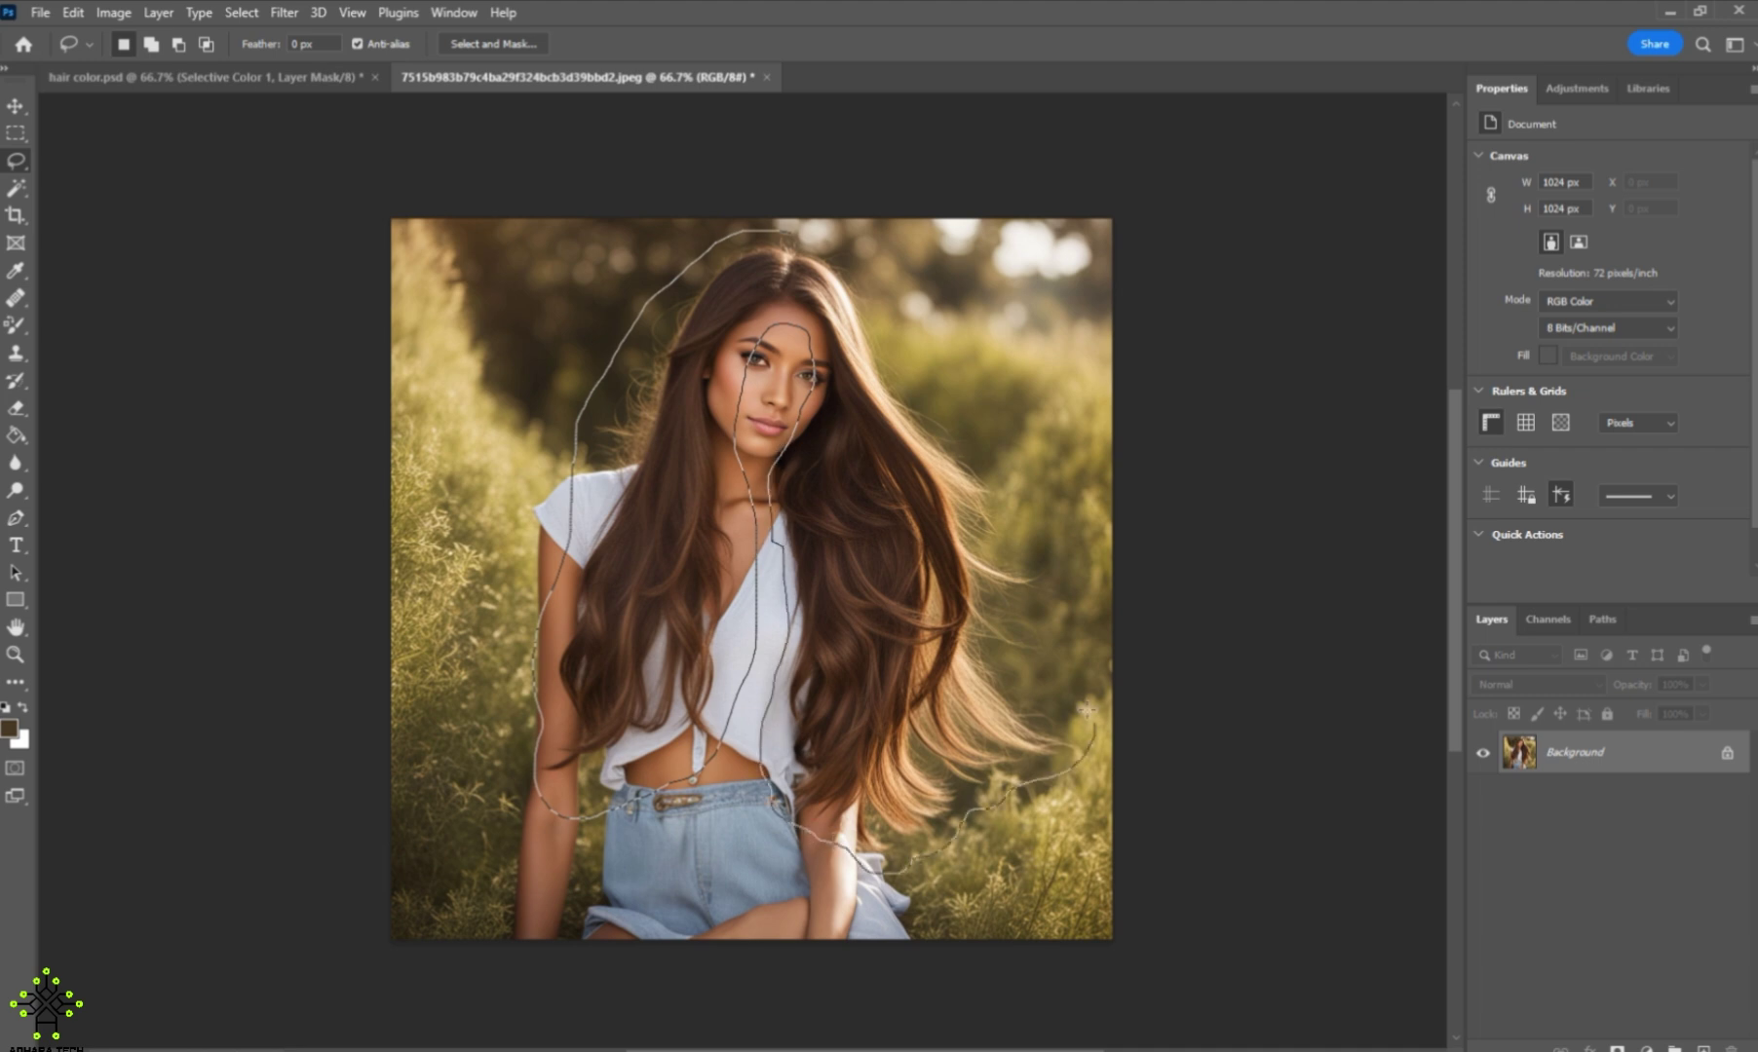
pyautogui.moveTo(1086, 709)
pyautogui.mouseDown()
pyautogui.moveTo(1039, 667)
pyautogui.moveTo(1031, 611)
pyautogui.mouseUp()
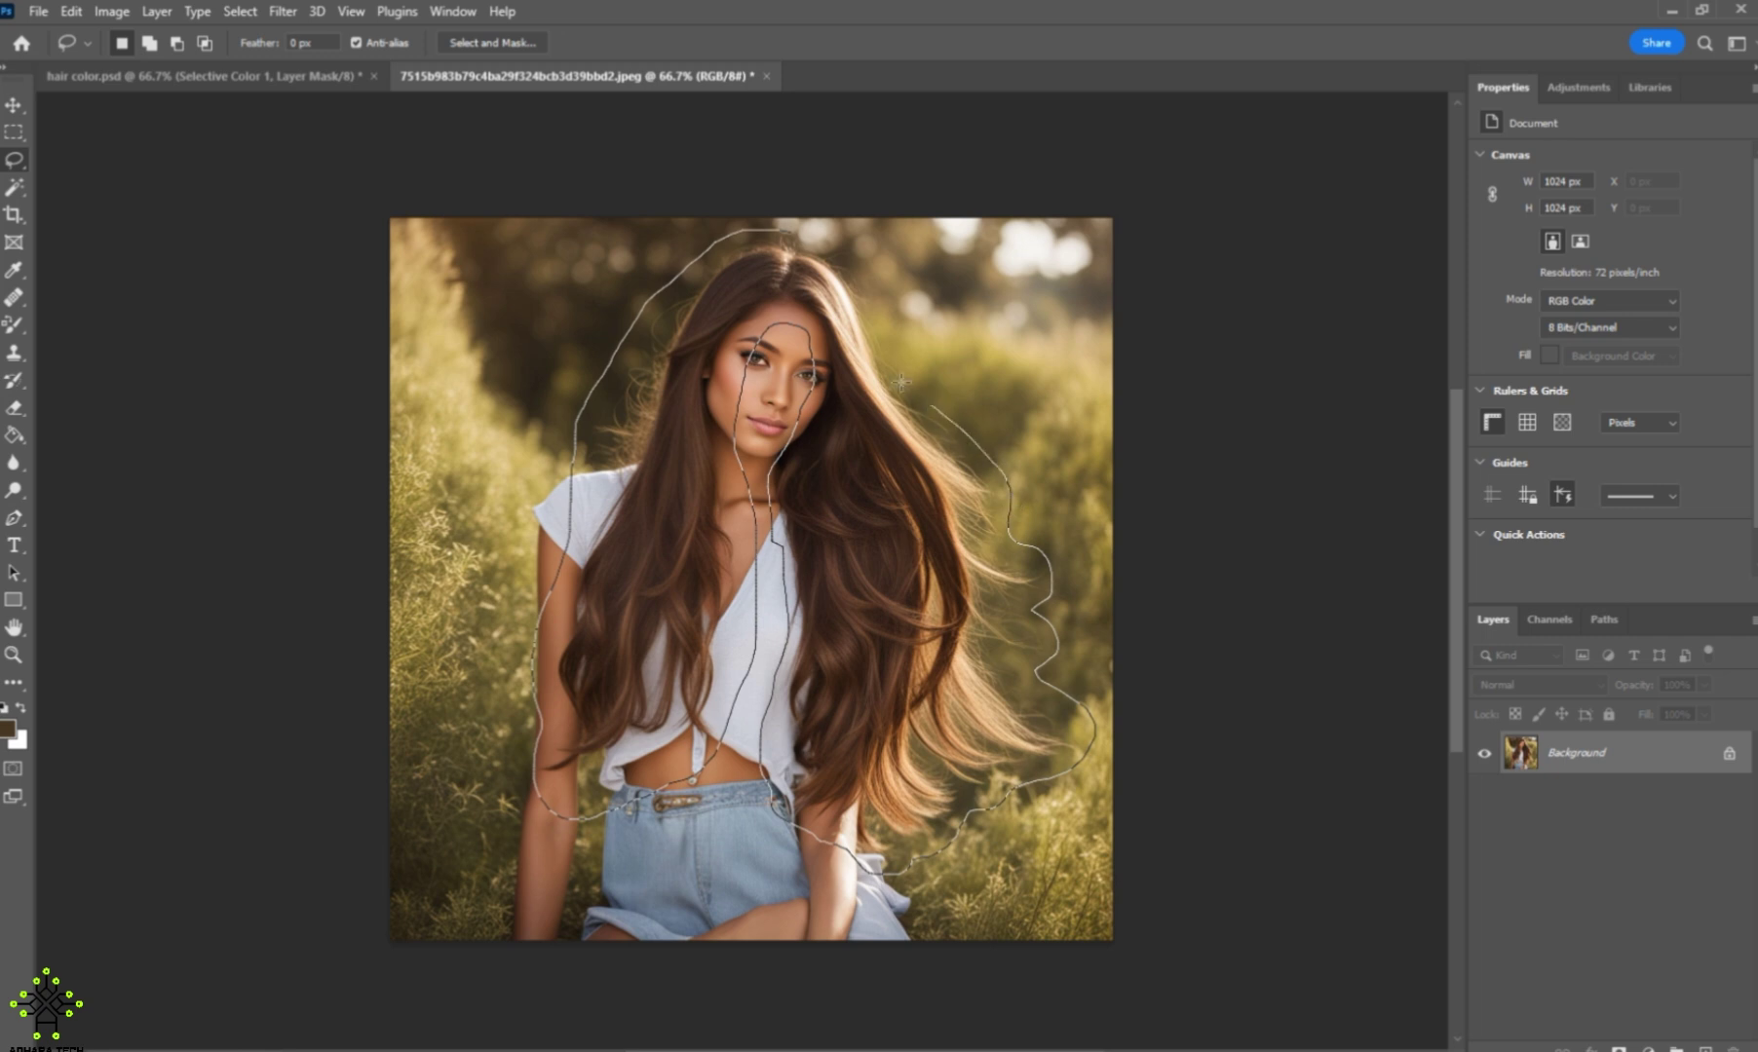
pyautogui.moveTo(795, 228); pyautogui.dragTo(797, 230)
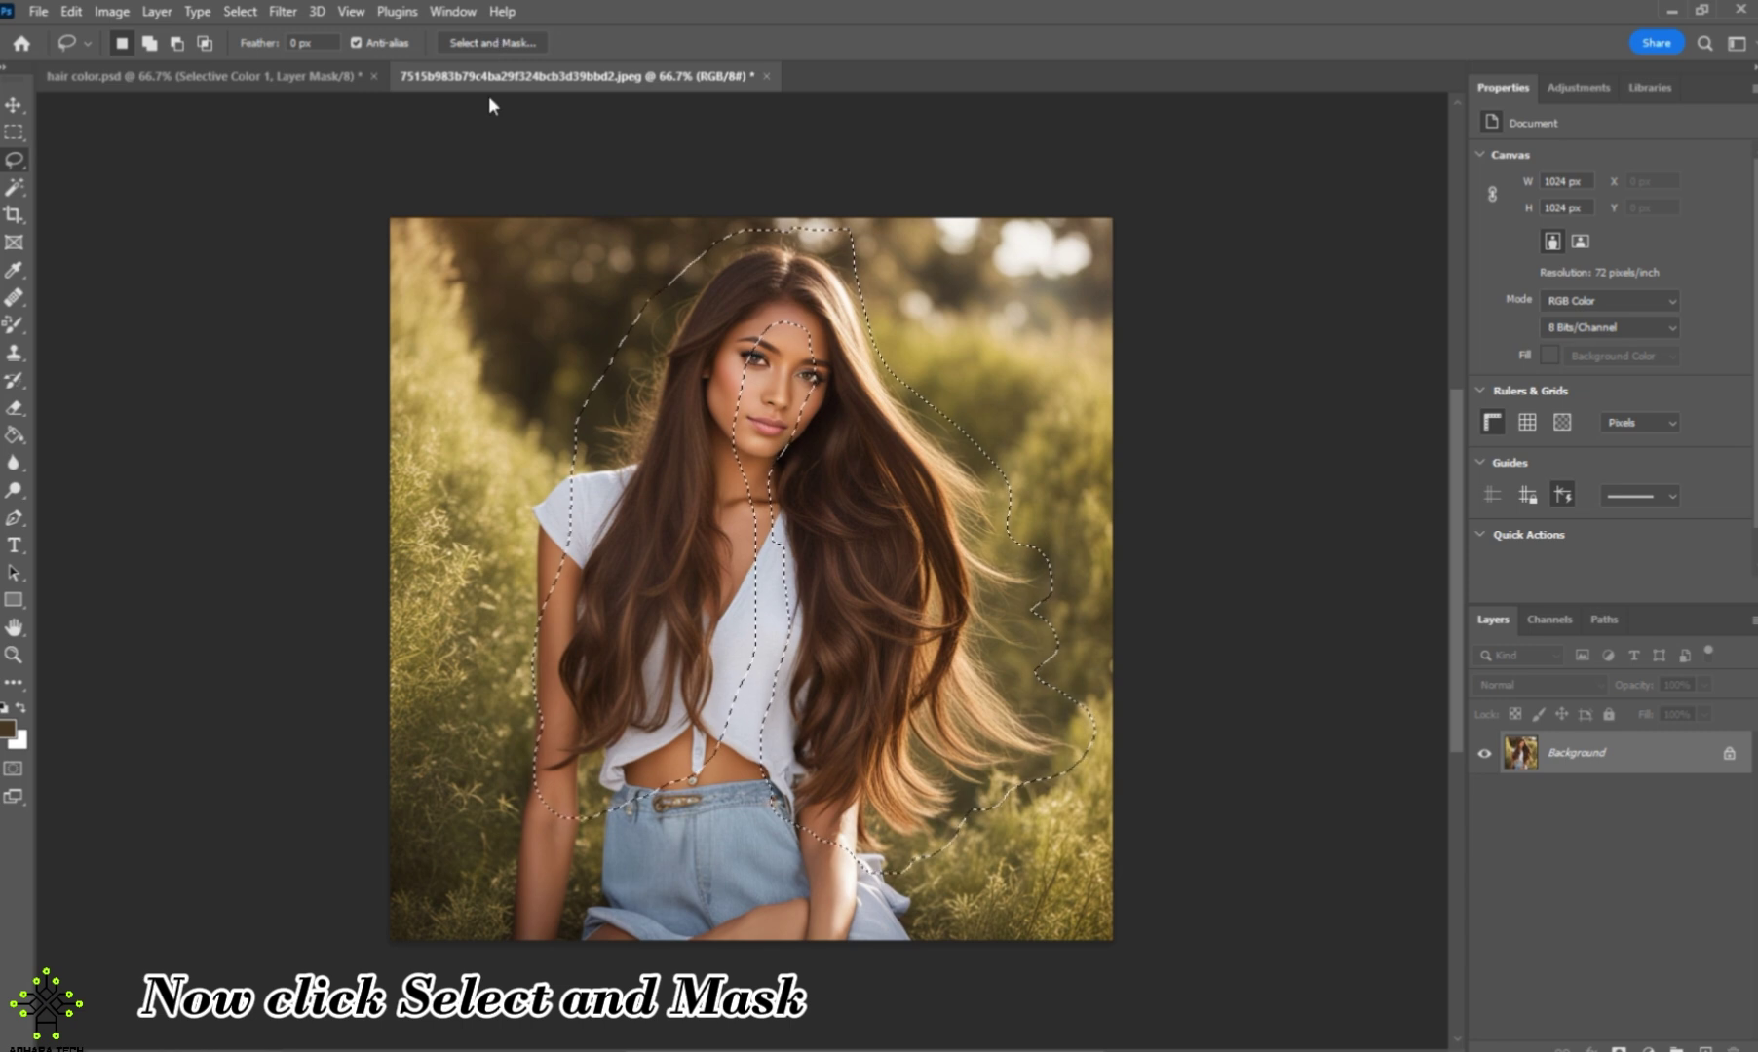
# Step: Open Select and Mask and paint the hair's right outer edge and lower tips with the Refine Edge Brush
pyautogui.click(510, 43)
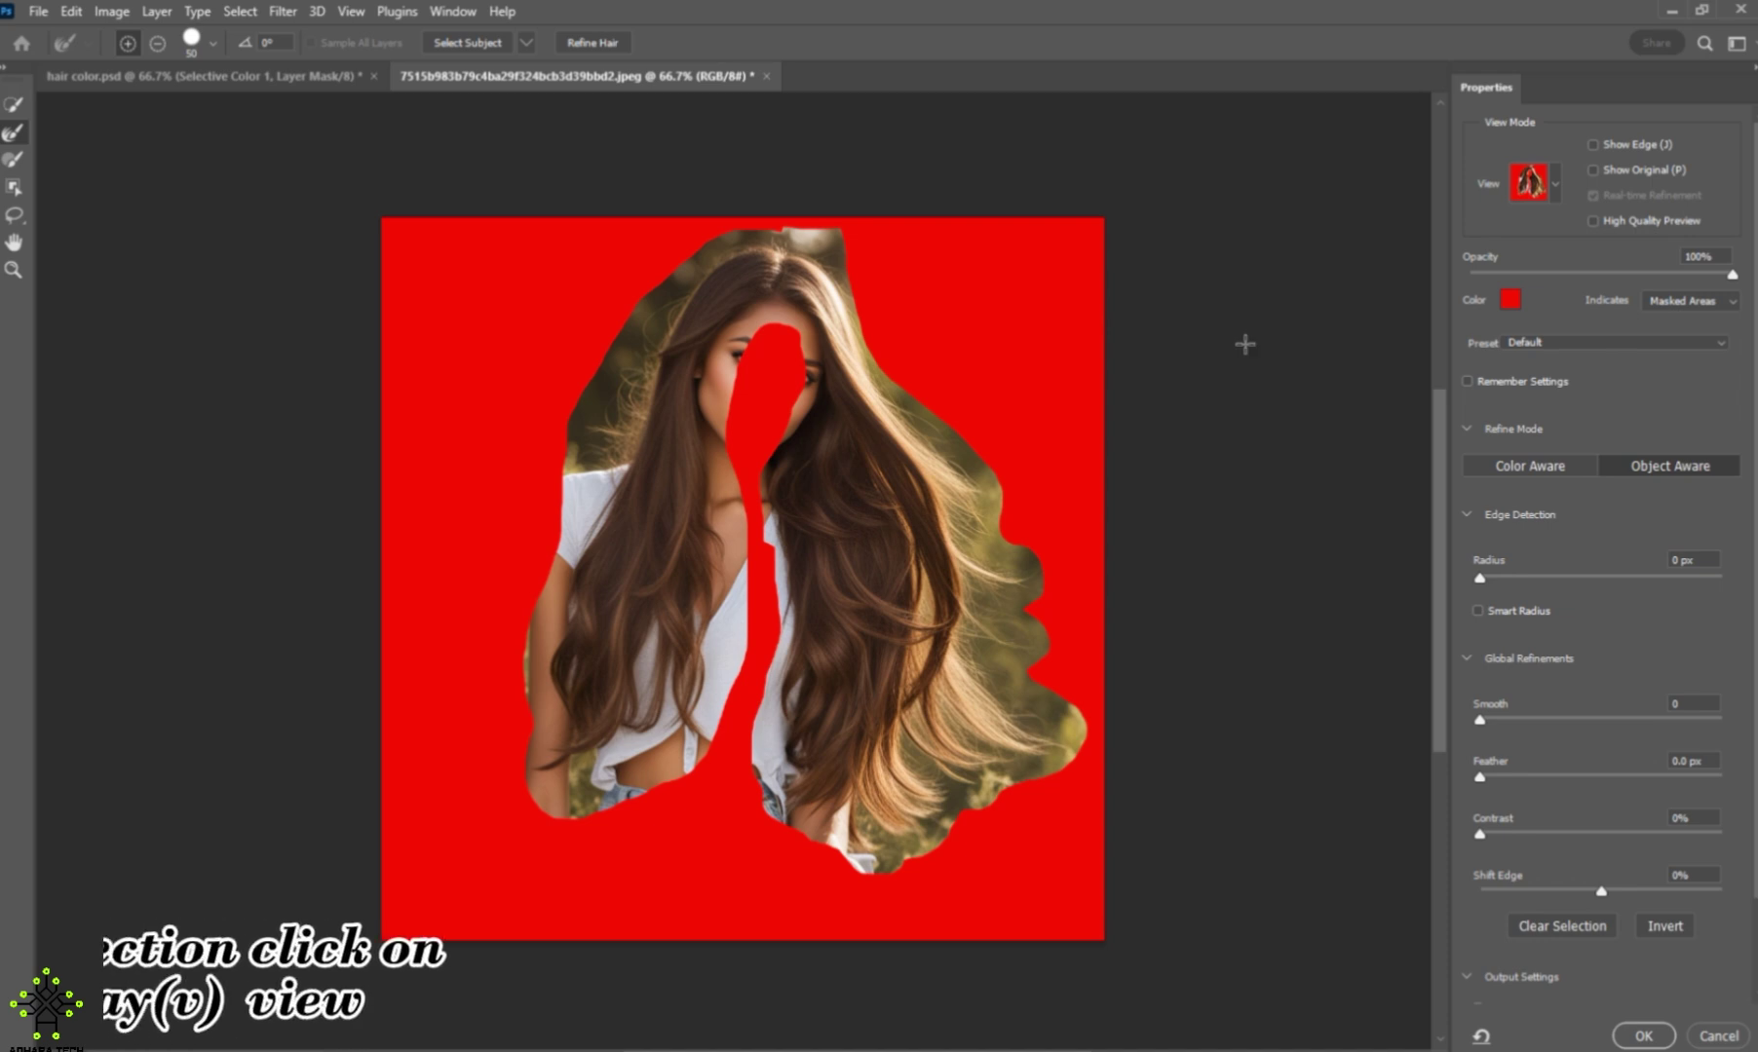
pyautogui.click(11, 136)
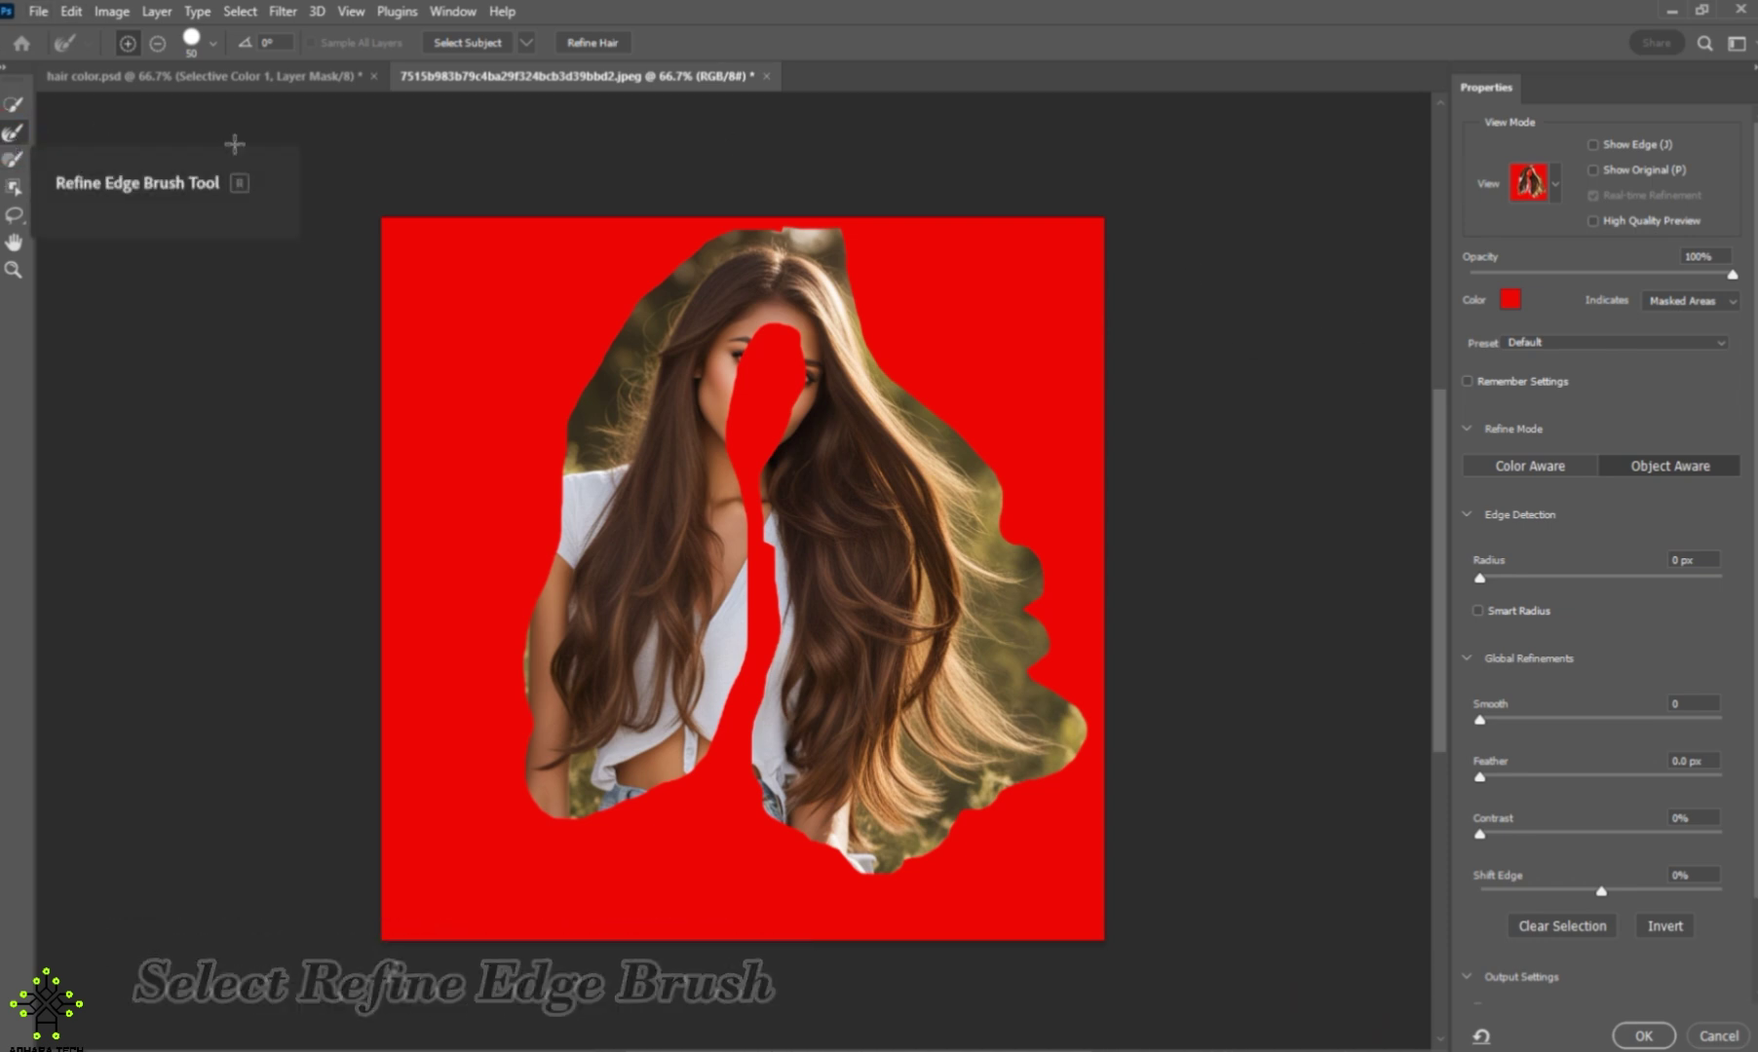
pyautogui.moveTo(780, 226)
pyautogui.mouseDown()
pyautogui.moveTo(845, 281)
pyautogui.moveTo(927, 435)
pyautogui.mouseUp()
pyautogui.moveTo(999, 591); pyautogui.dragTo(995, 585)
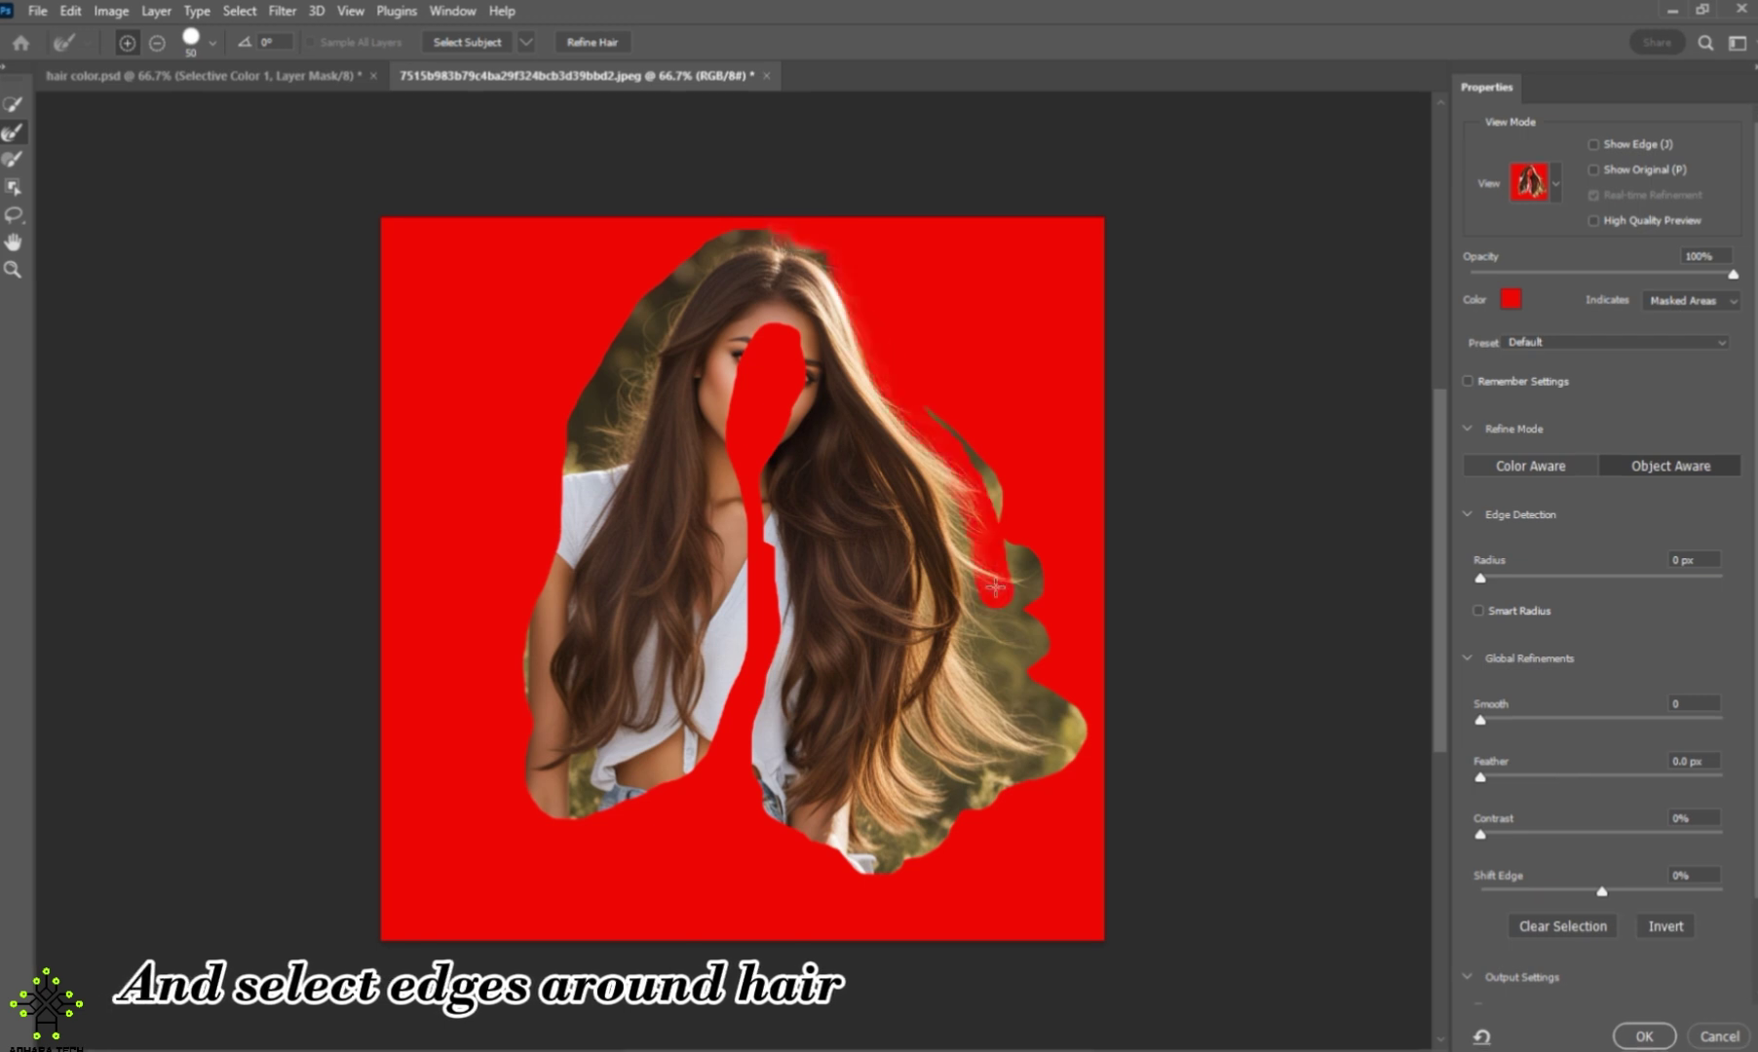
pyautogui.moveTo(933, 410)
pyautogui.mouseDown()
pyautogui.moveTo(1017, 496)
pyautogui.moveTo(1002, 586)
pyautogui.mouseUp()
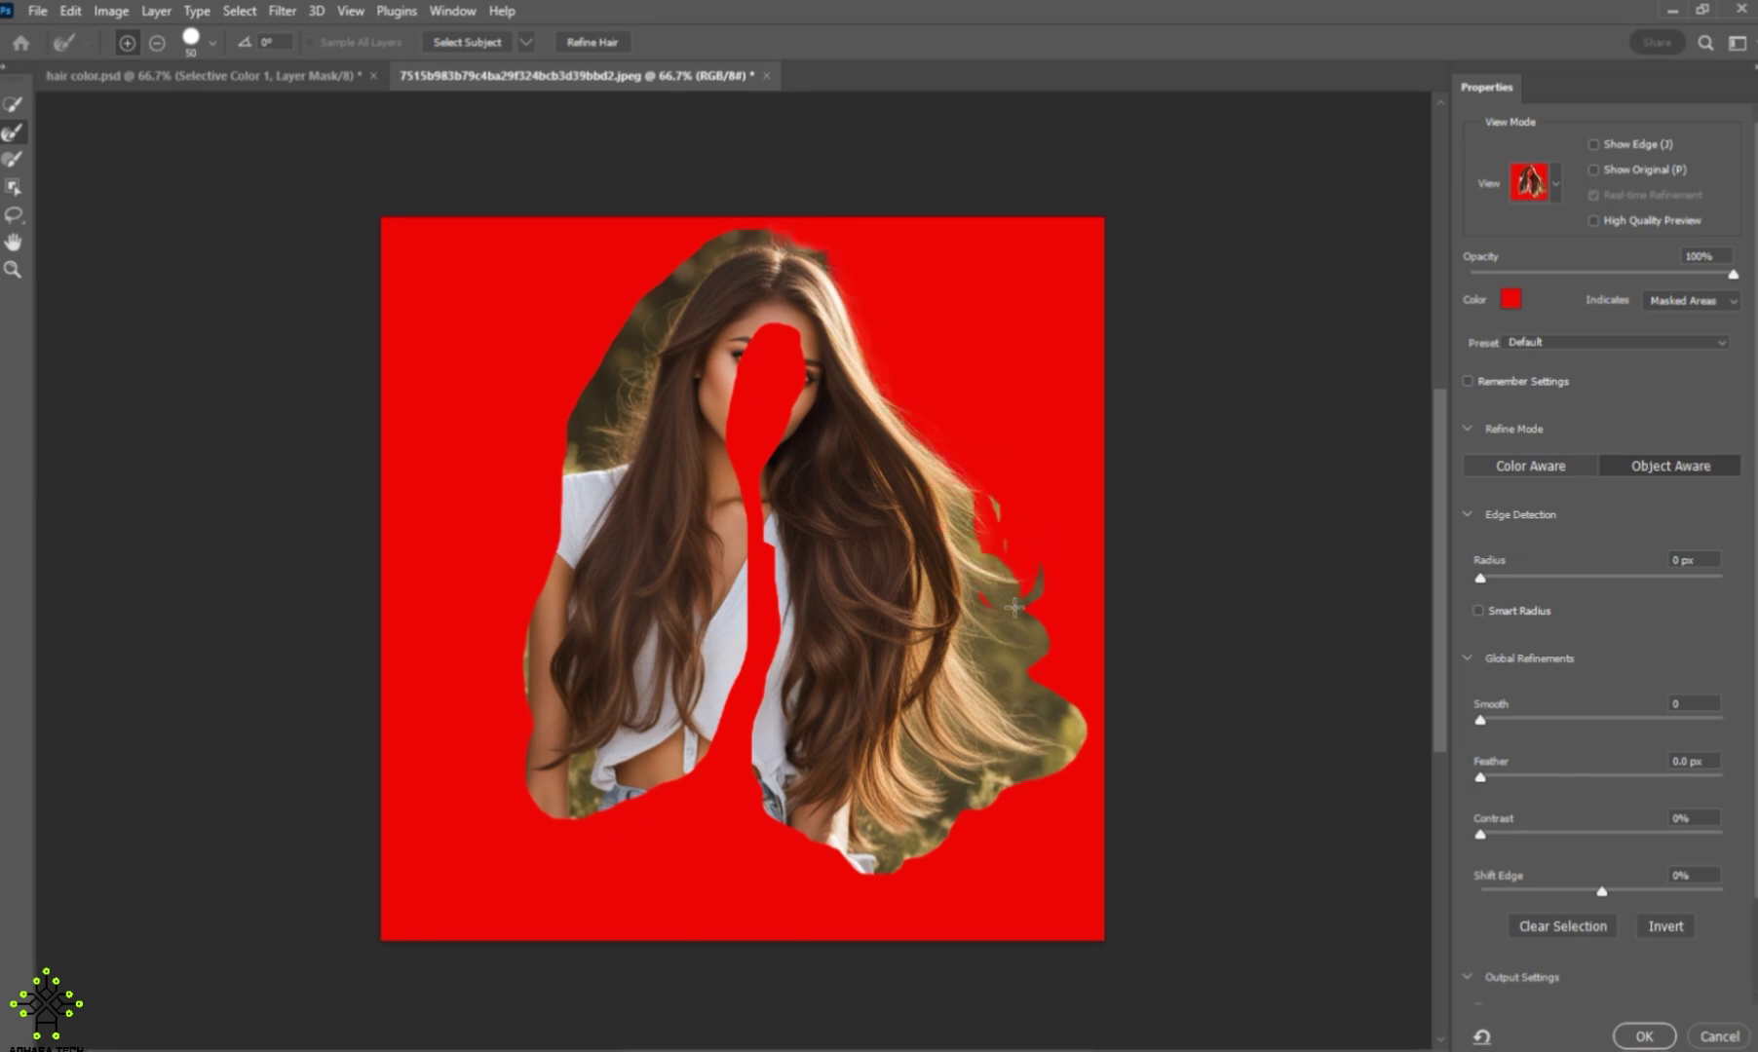
pyautogui.moveTo(1089, 750); pyautogui.dragTo(1086, 752)
pyautogui.moveTo(990, 492)
pyautogui.mouseDown()
pyautogui.moveTo(1045, 662)
pyautogui.moveTo(1068, 748)
pyautogui.mouseUp()
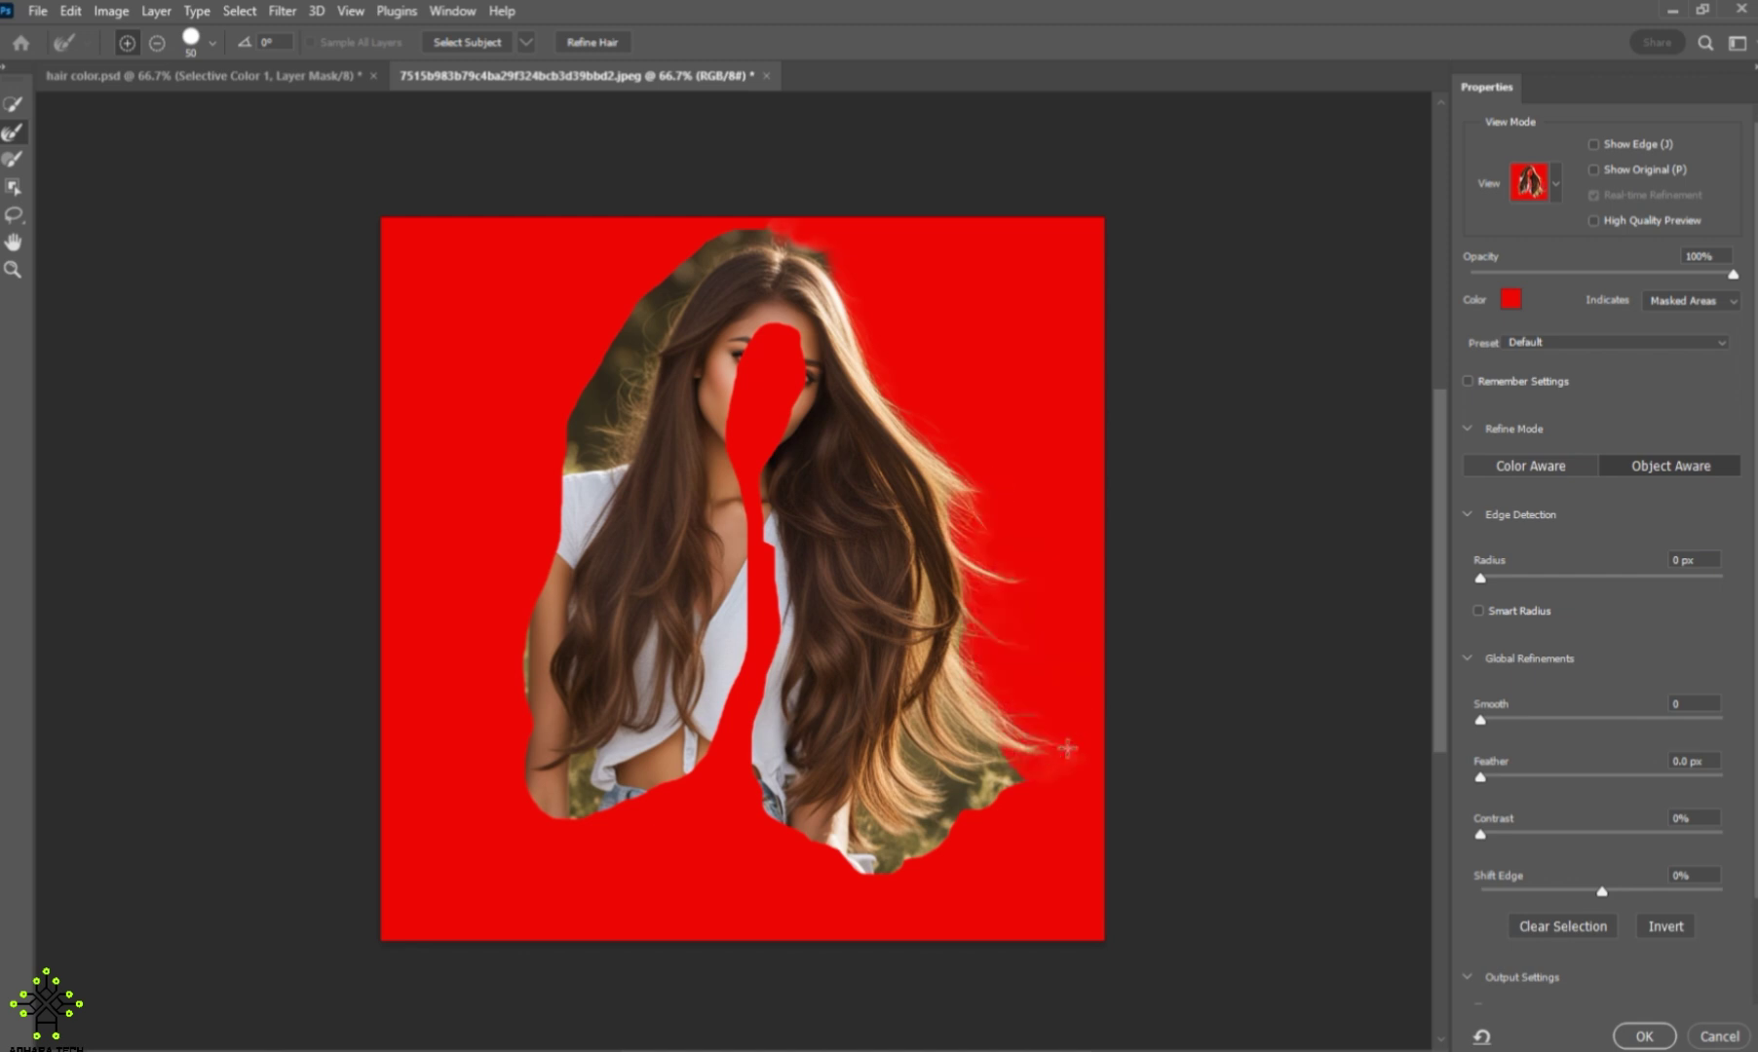
pyautogui.moveTo(902, 756); pyautogui.dragTo(993, 813)
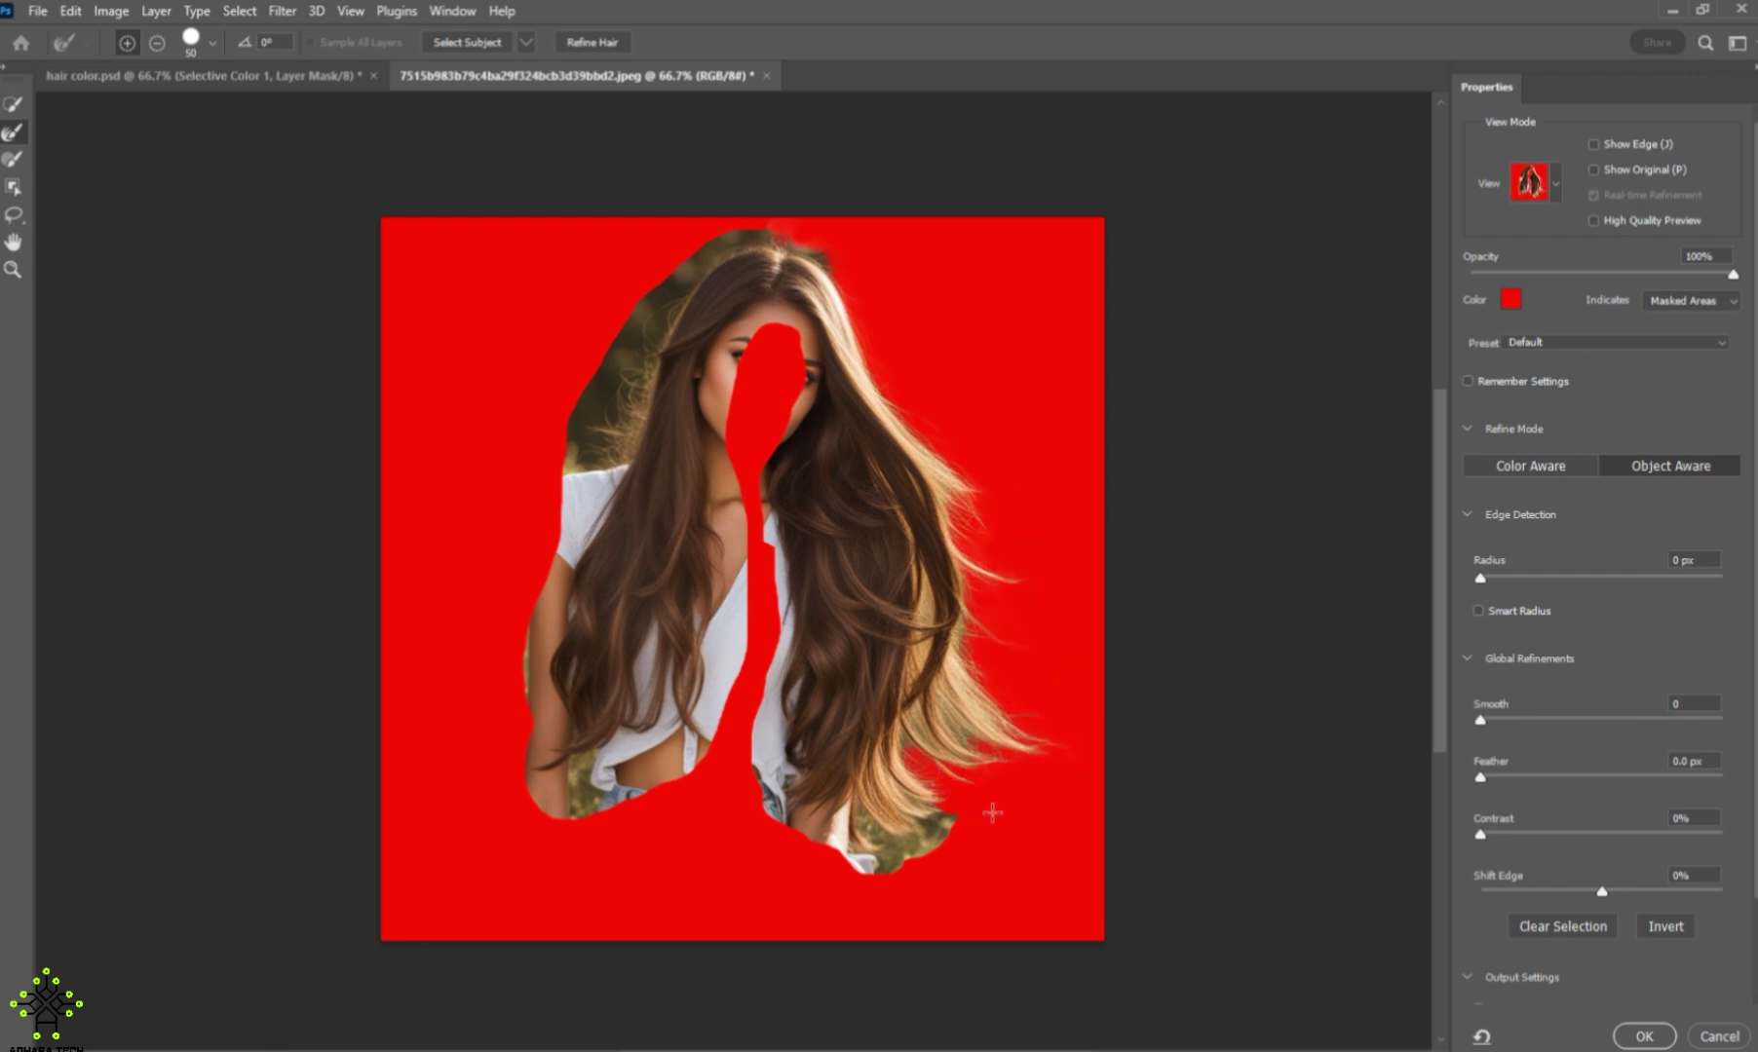
pyautogui.moveTo(865, 868)
pyautogui.mouseDown()
pyautogui.moveTo(801, 824)
pyautogui.moveTo(798, 859)
pyautogui.moveTo(900, 867)
pyautogui.moveTo(847, 871)
pyautogui.mouseUp()
# Step: Refine the edge over the crown and down the left side of the hair, including the shoulder, arm and waist
pyautogui.moveTo(814, 239)
pyautogui.mouseDown()
pyautogui.moveTo(750, 239)
pyautogui.moveTo(682, 268)
pyautogui.moveTo(556, 482)
pyautogui.mouseUp()
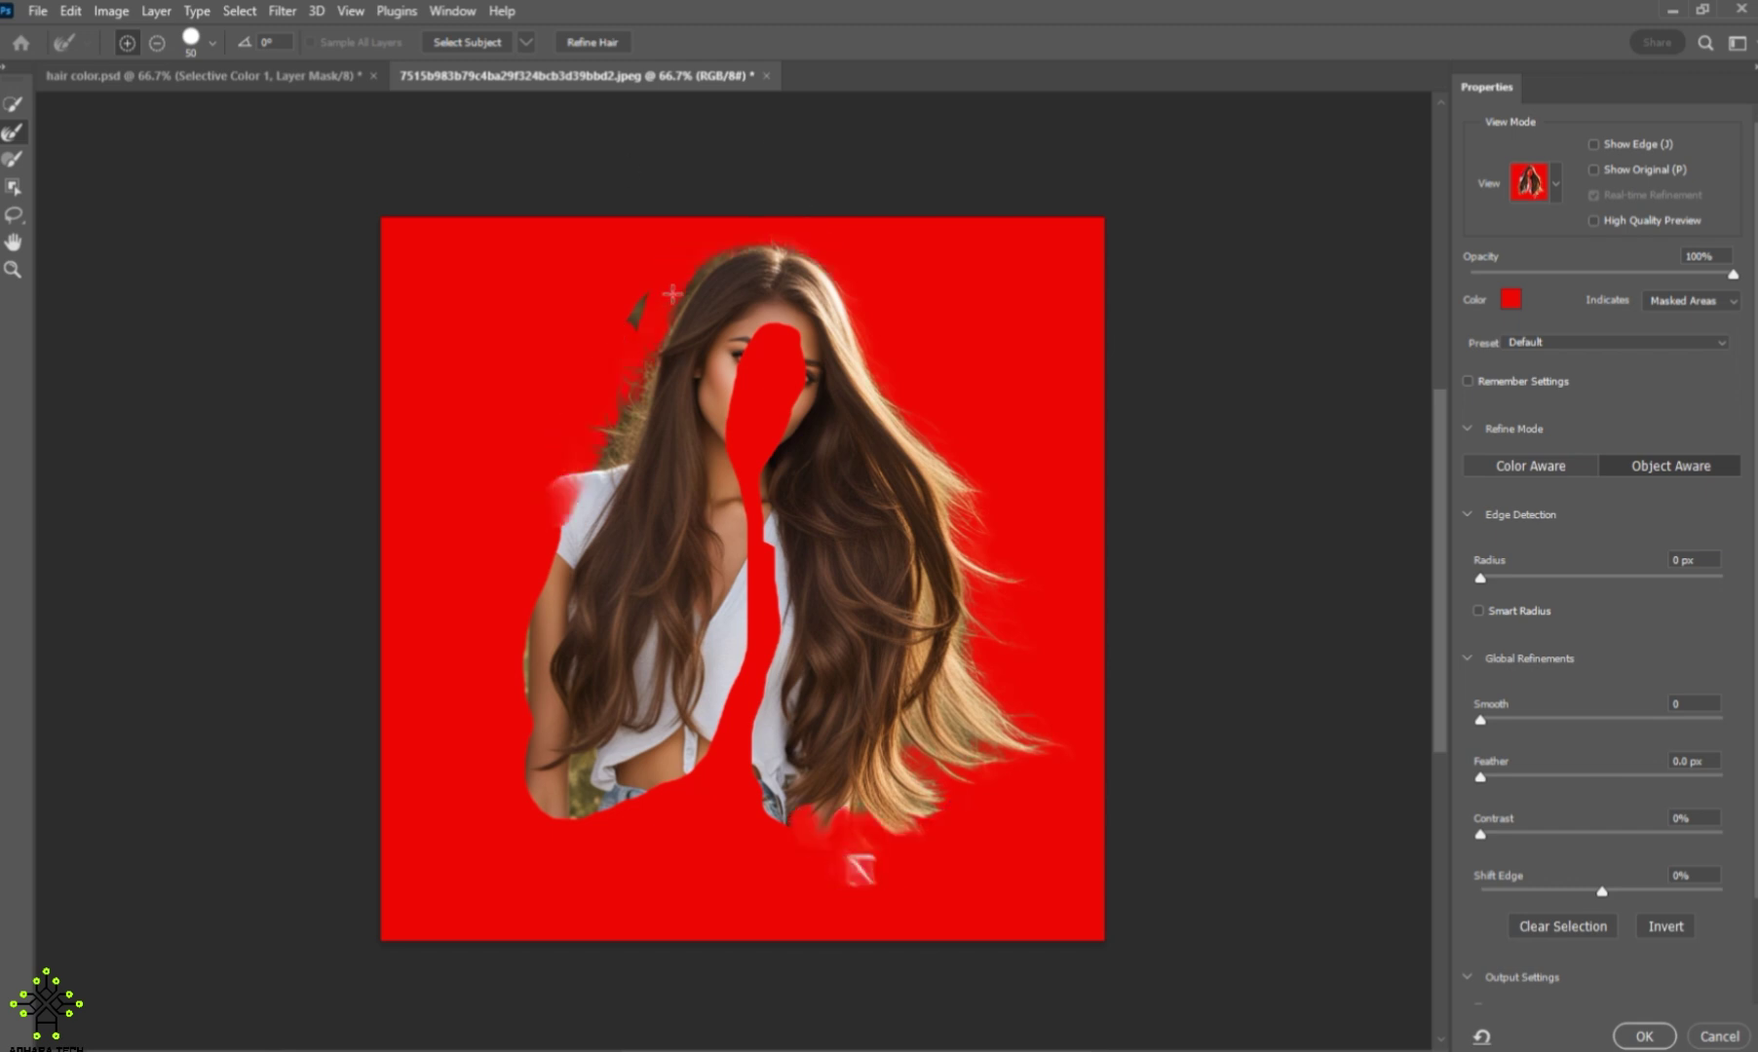
pyautogui.moveTo(673, 294)
pyautogui.mouseDown()
pyautogui.moveTo(624, 440)
pyautogui.moveTo(519, 614)
pyautogui.moveTo(591, 536)
pyautogui.moveTo(565, 614)
pyautogui.moveTo(517, 623)
pyautogui.moveTo(539, 820)
pyautogui.moveTo(619, 813)
pyautogui.mouseUp()
pyautogui.moveTo(525, 747)
pyautogui.mouseDown()
pyautogui.moveTo(547, 821)
pyautogui.moveTo(601, 818)
pyautogui.moveTo(693, 719)
pyautogui.moveTo(696, 782)
pyautogui.moveTo(717, 784)
pyautogui.moveTo(703, 756)
pyautogui.moveTo(716, 762)
pyautogui.moveTo(695, 764)
pyautogui.moveTo(725, 734)
pyautogui.moveTo(823, 838)
pyautogui.mouseUp()
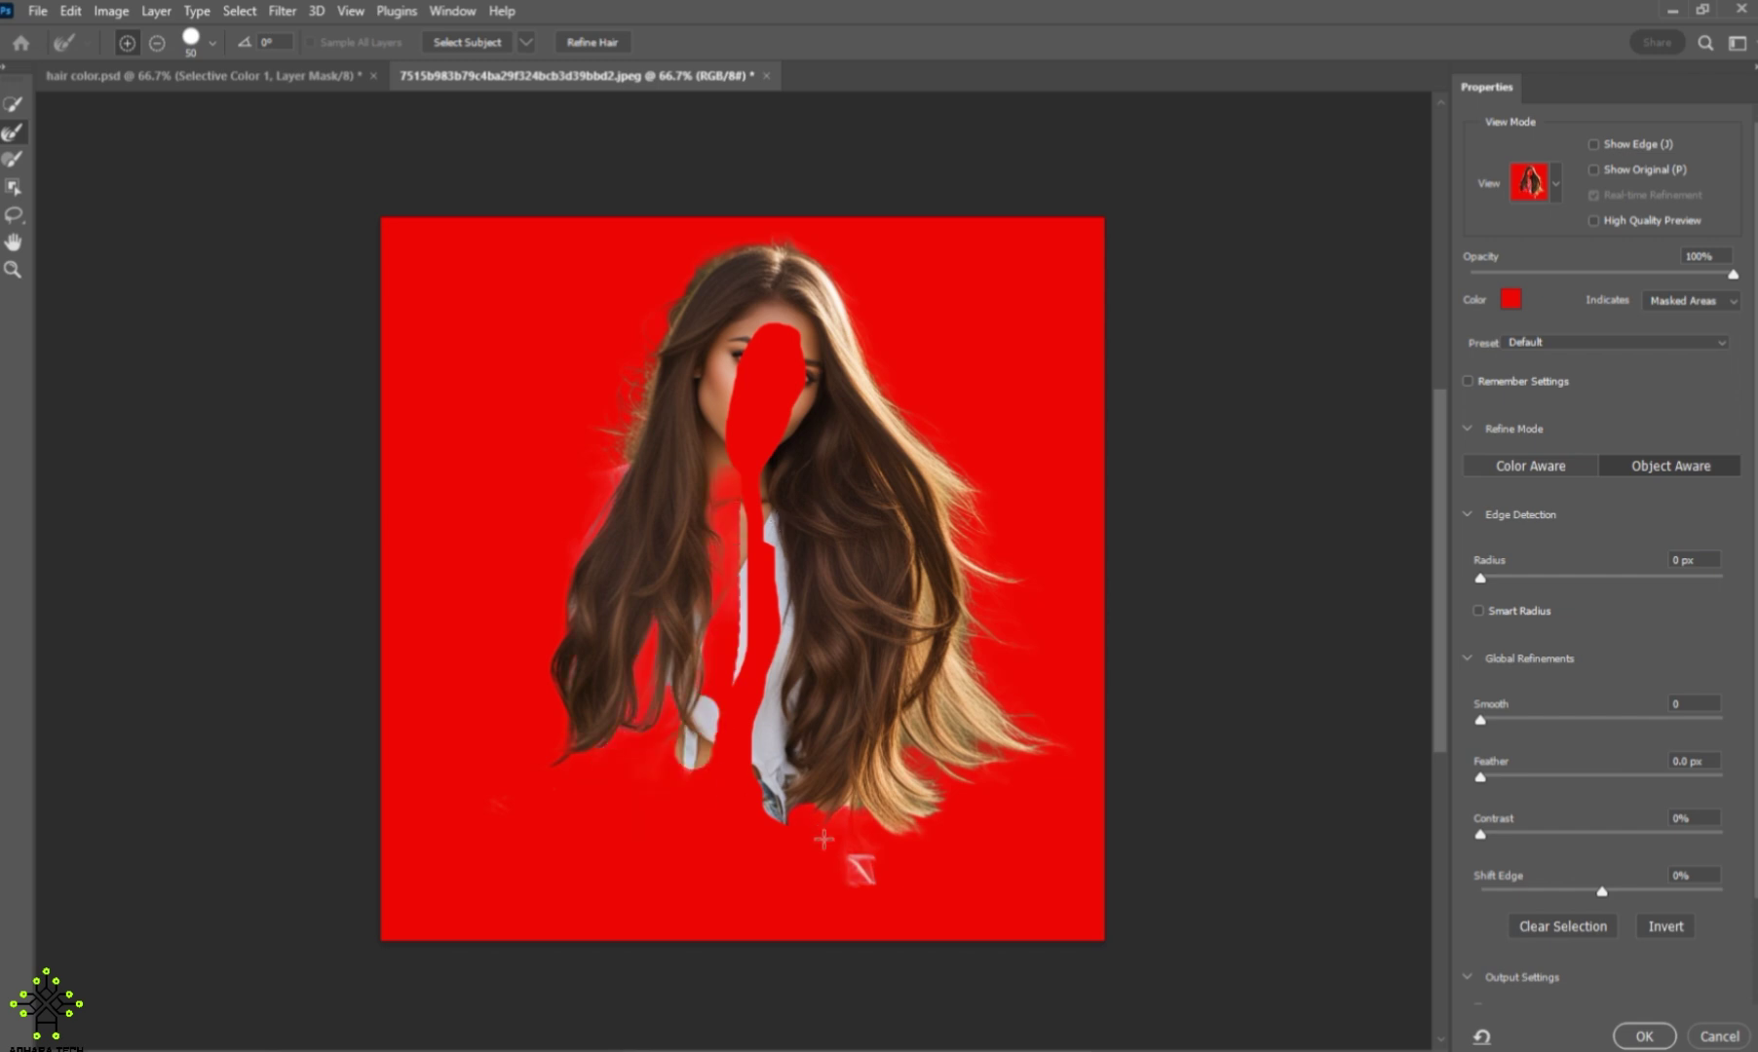
# Step: Brush the Refine Edge Brush over the face, neck, top and jeans to isolate the inner hair edges
pyautogui.moveTo(765, 666); pyautogui.dragTo(793, 338)
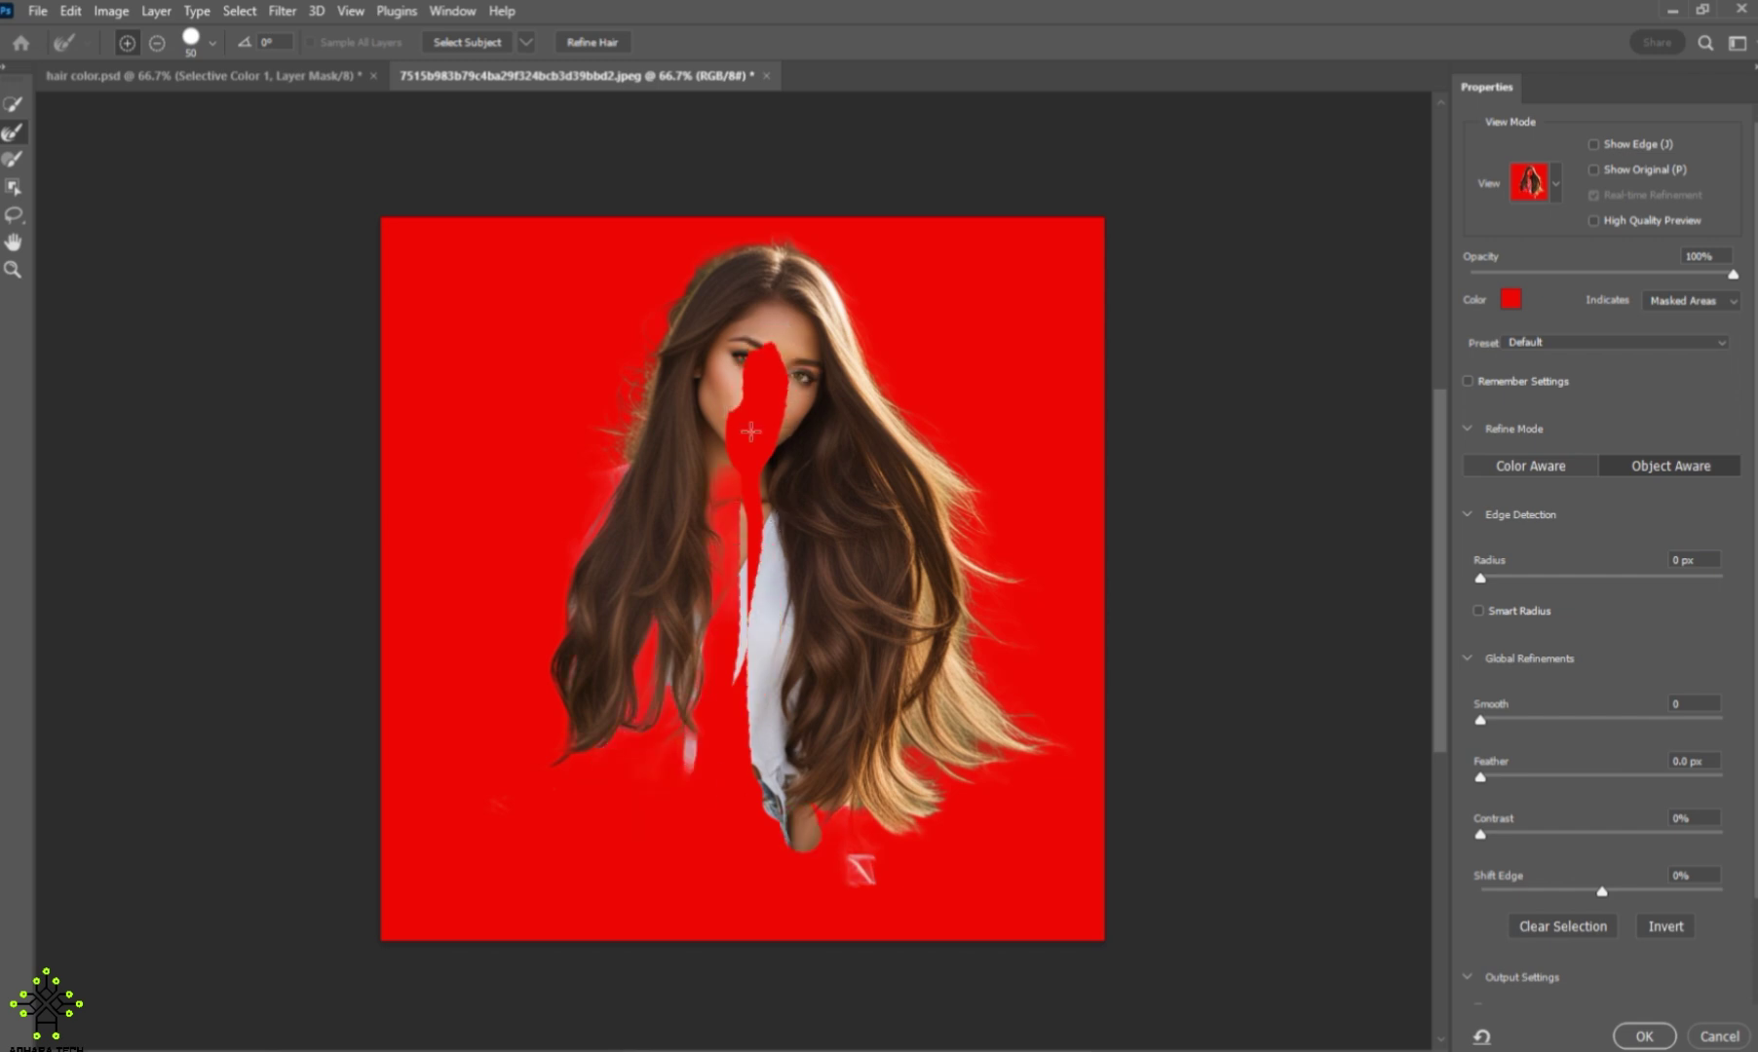
pyautogui.moveTo(712, 392)
pyautogui.mouseDown()
pyautogui.moveTo(742, 686)
pyautogui.moveTo(772, 482)
pyautogui.moveTo(738, 706)
pyautogui.mouseUp()
pyautogui.moveTo(777, 541)
pyautogui.mouseDown()
pyautogui.moveTo(784, 733)
pyautogui.moveTo(689, 712)
pyautogui.moveTo(701, 773)
pyautogui.moveTo(696, 667)
pyautogui.moveTo(686, 782)
pyautogui.moveTo(876, 888)
pyautogui.mouseUp()
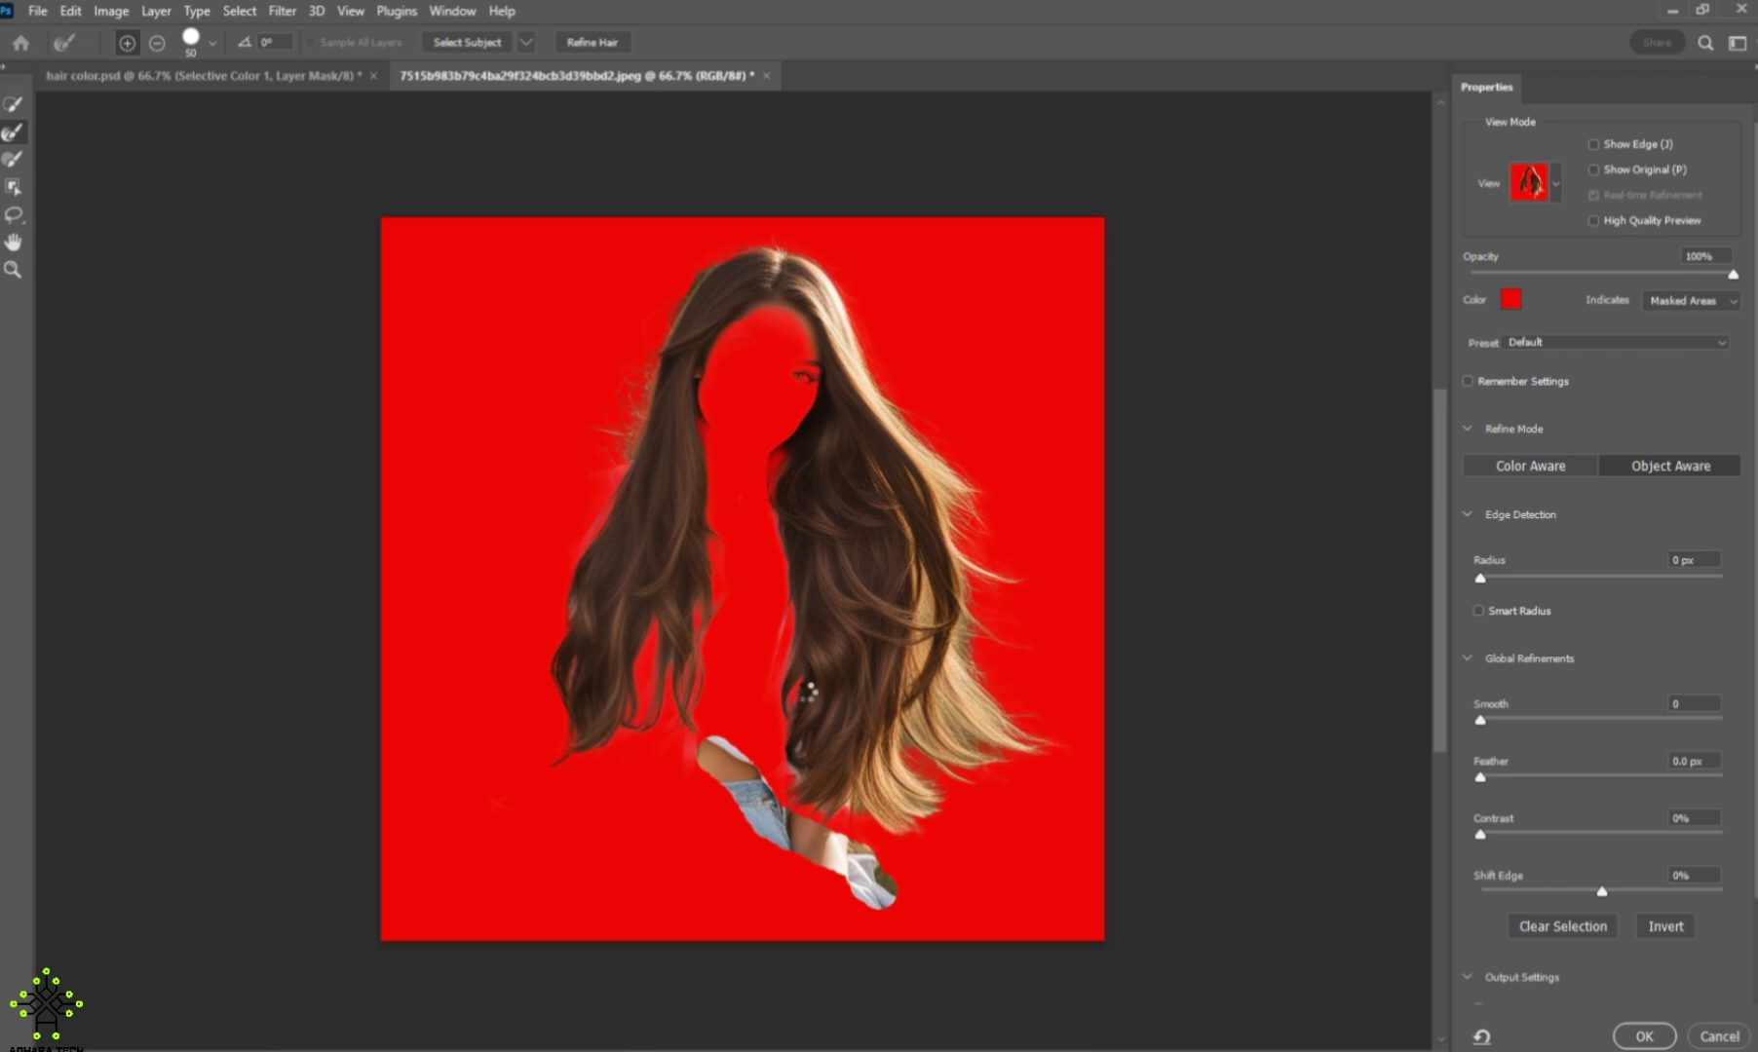
pyautogui.moveTo(792, 687); pyautogui.dragTo(810, 782)
pyautogui.moveTo(655, 818); pyautogui.dragTo(705, 717)
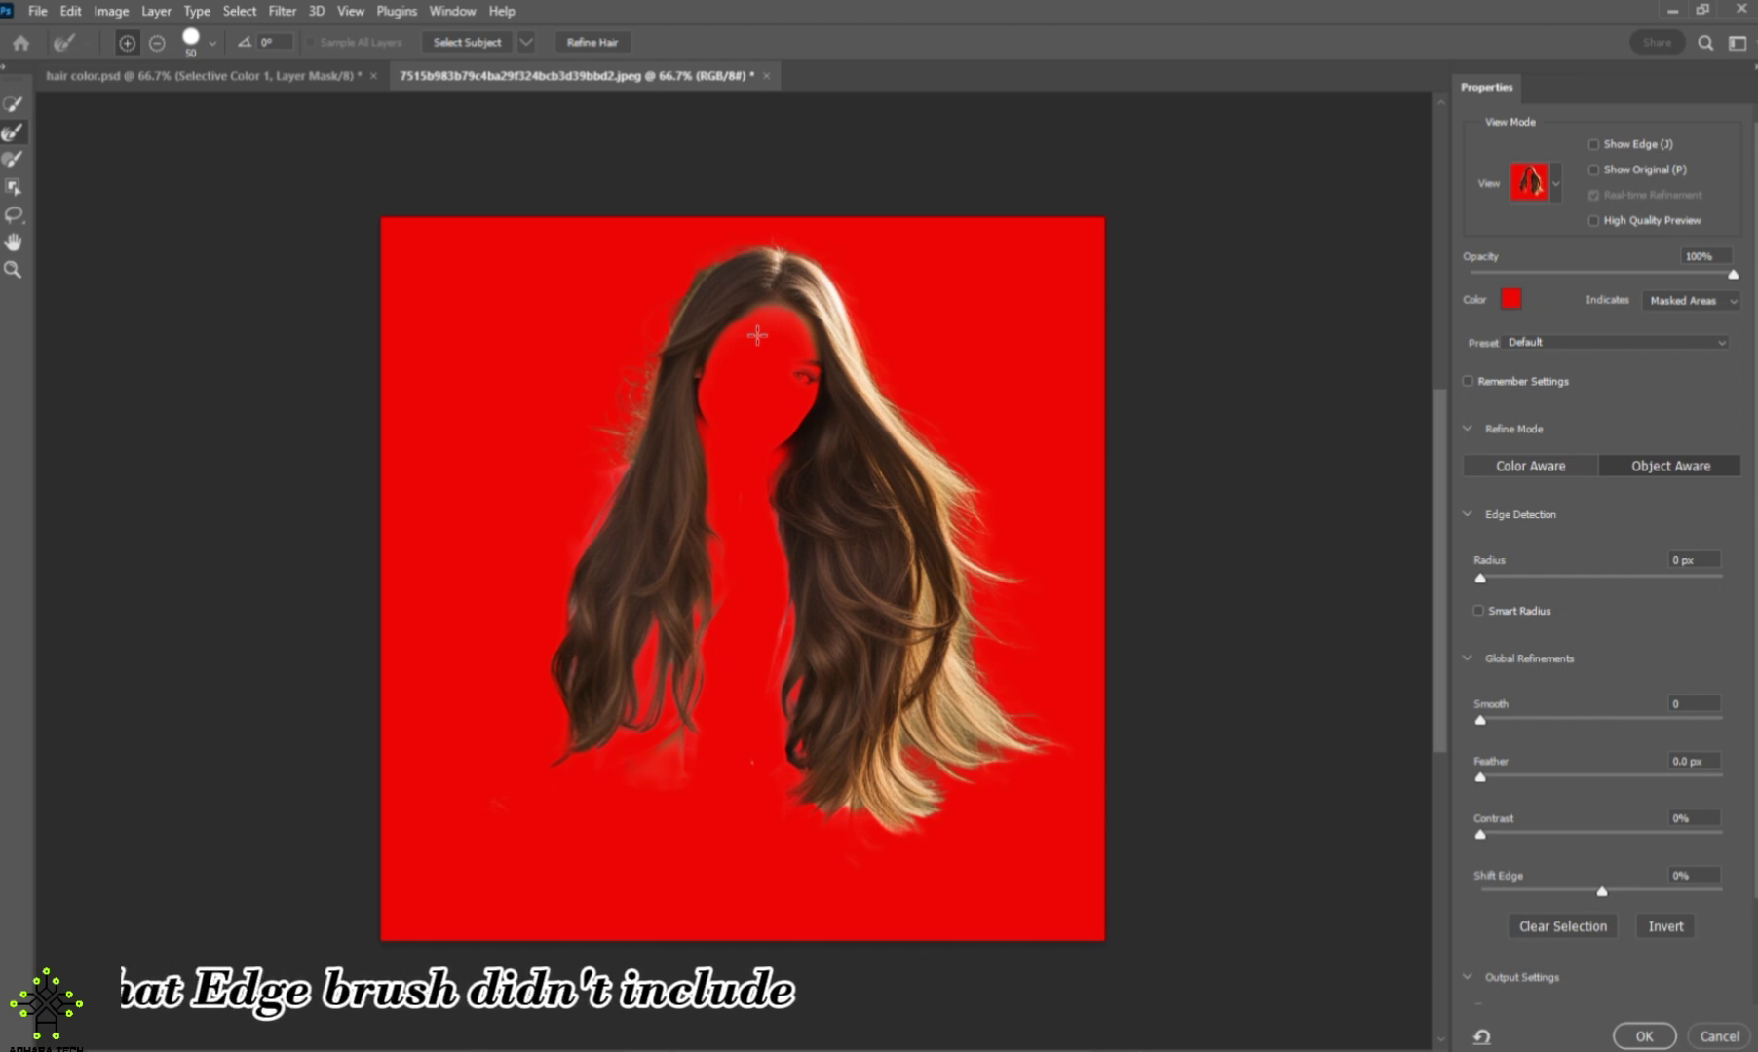
# Step: Subtract the leftover eye, eyebrow and neck patches from the hair selection with the Quick Selection Tool
pyautogui.hotkey('ctrl', '+')
pyautogui.hotkey('ctrl', '+')
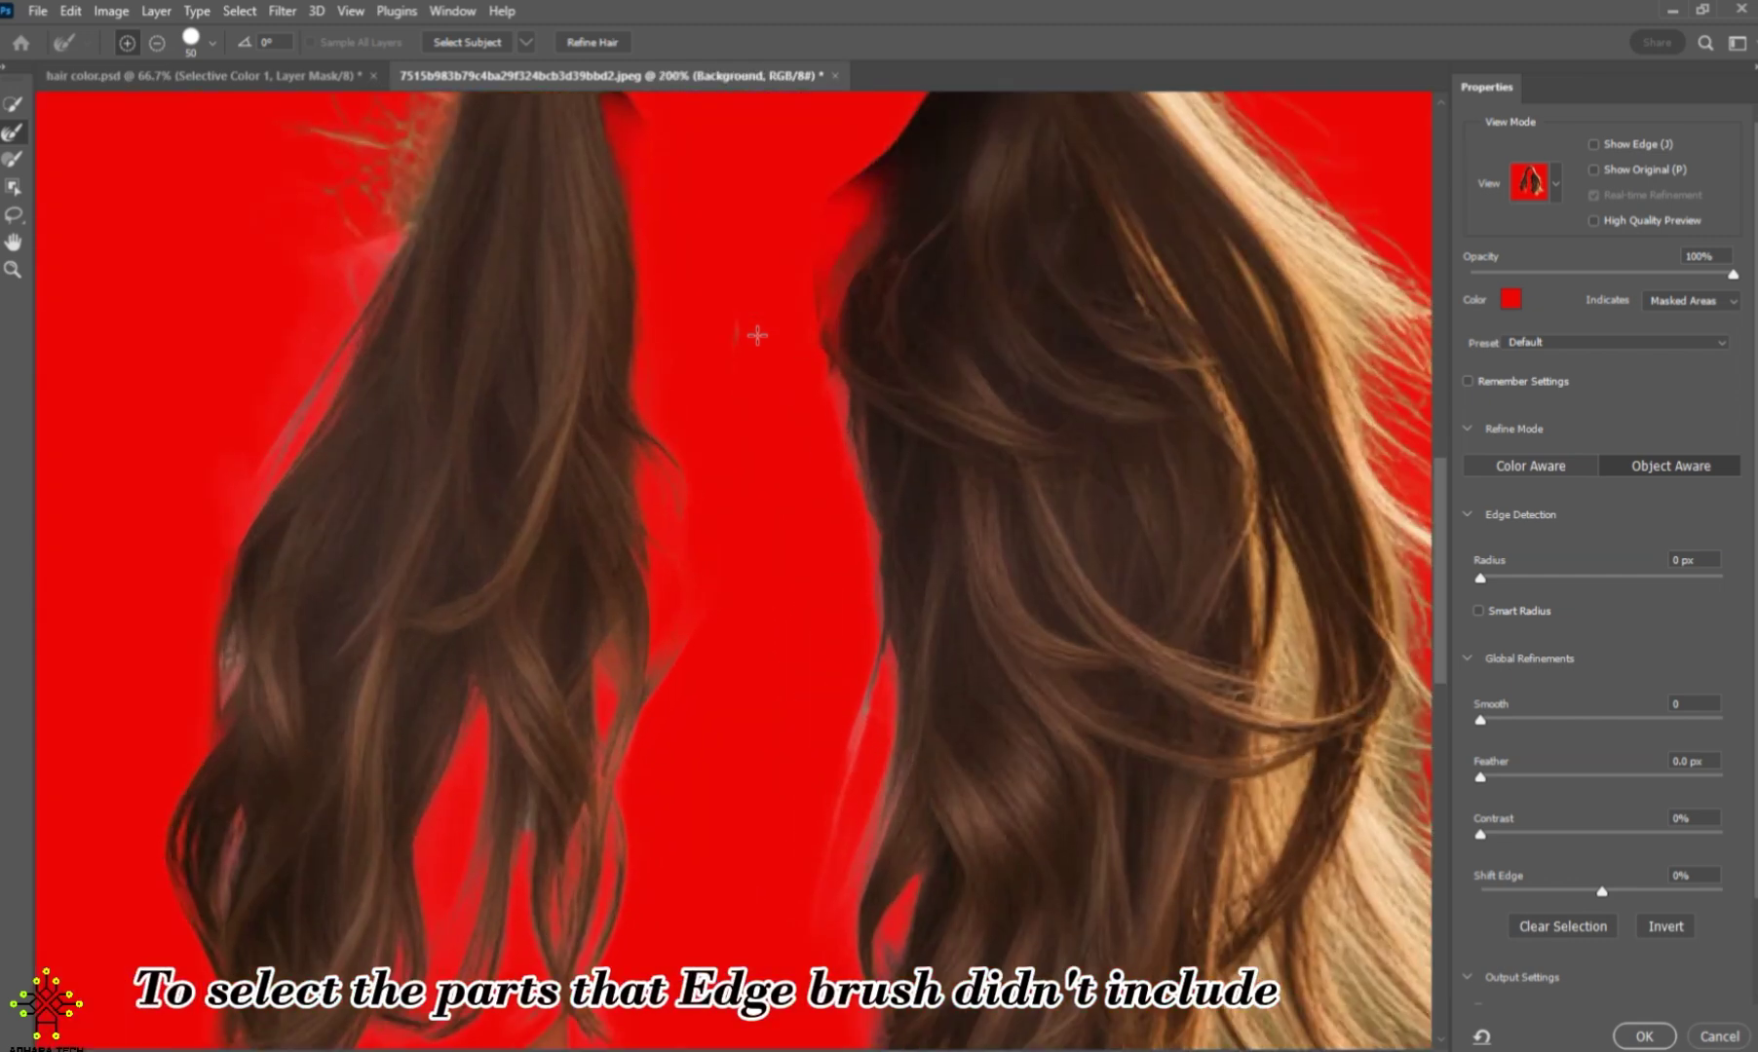
pyautogui.scroll(3, 797, 404)
pyautogui.scroll(3, 797, 431)
pyautogui.press('w')
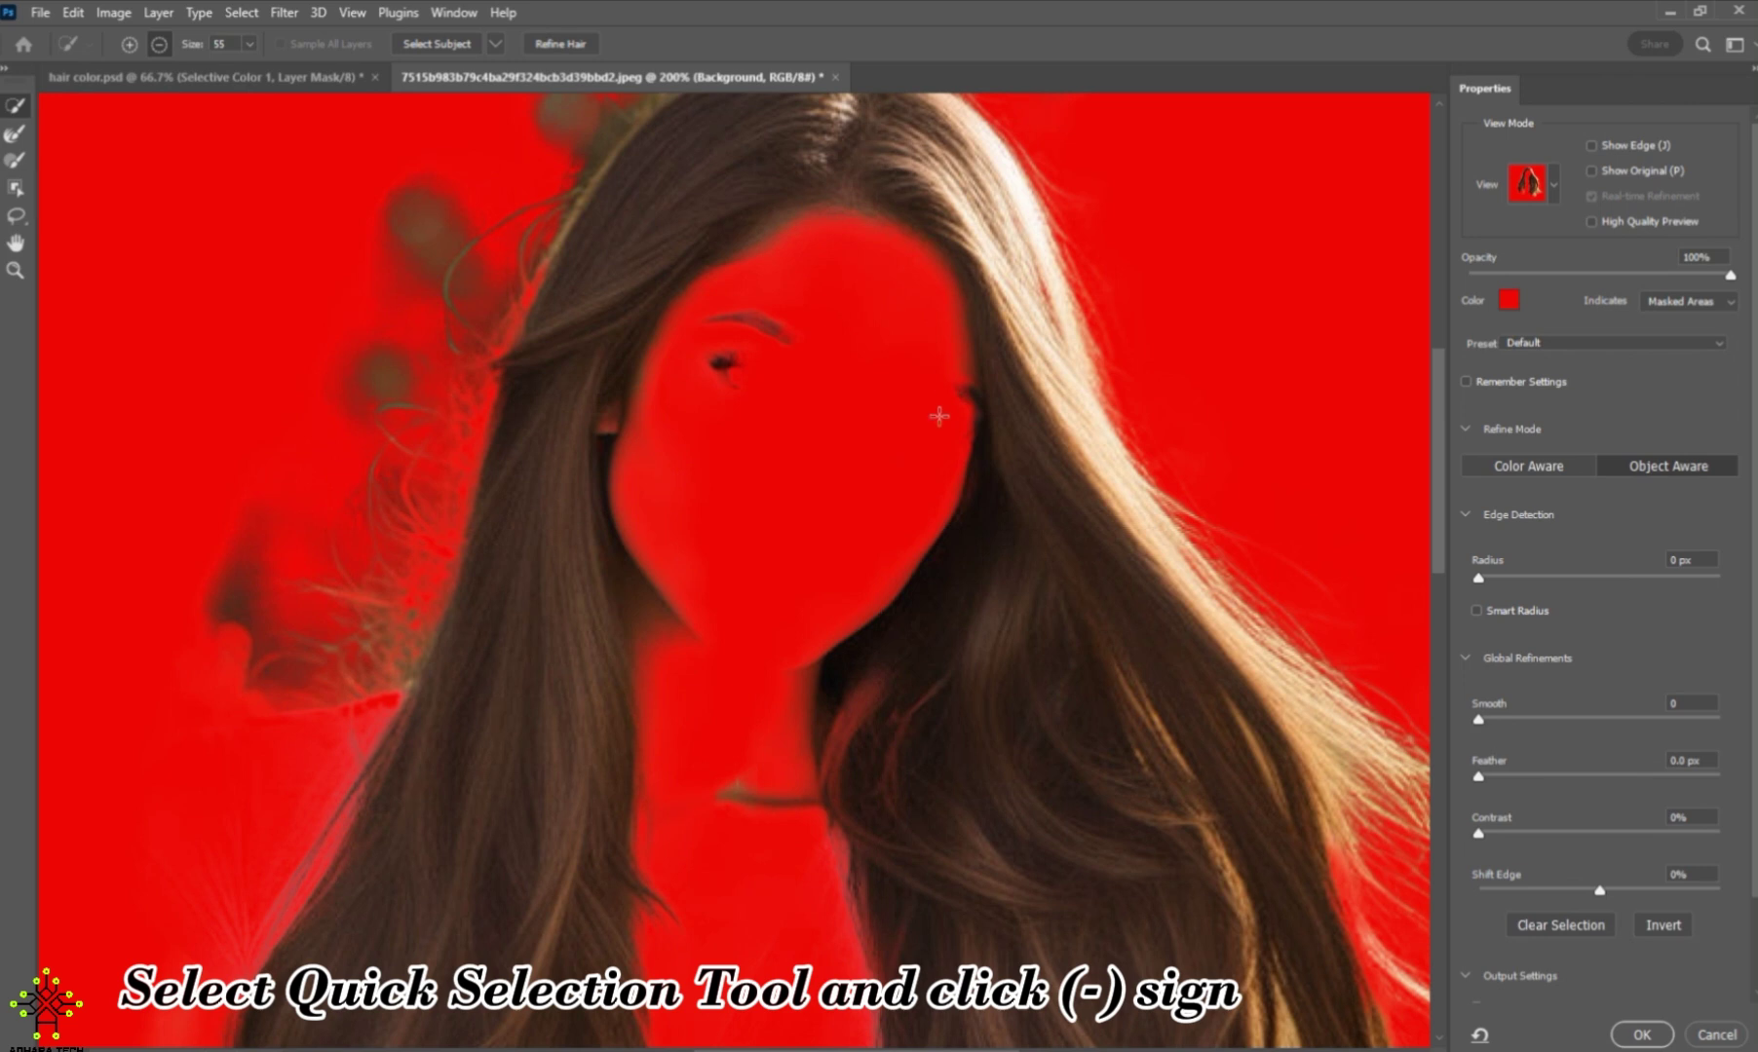
pyautogui.click(939, 416)
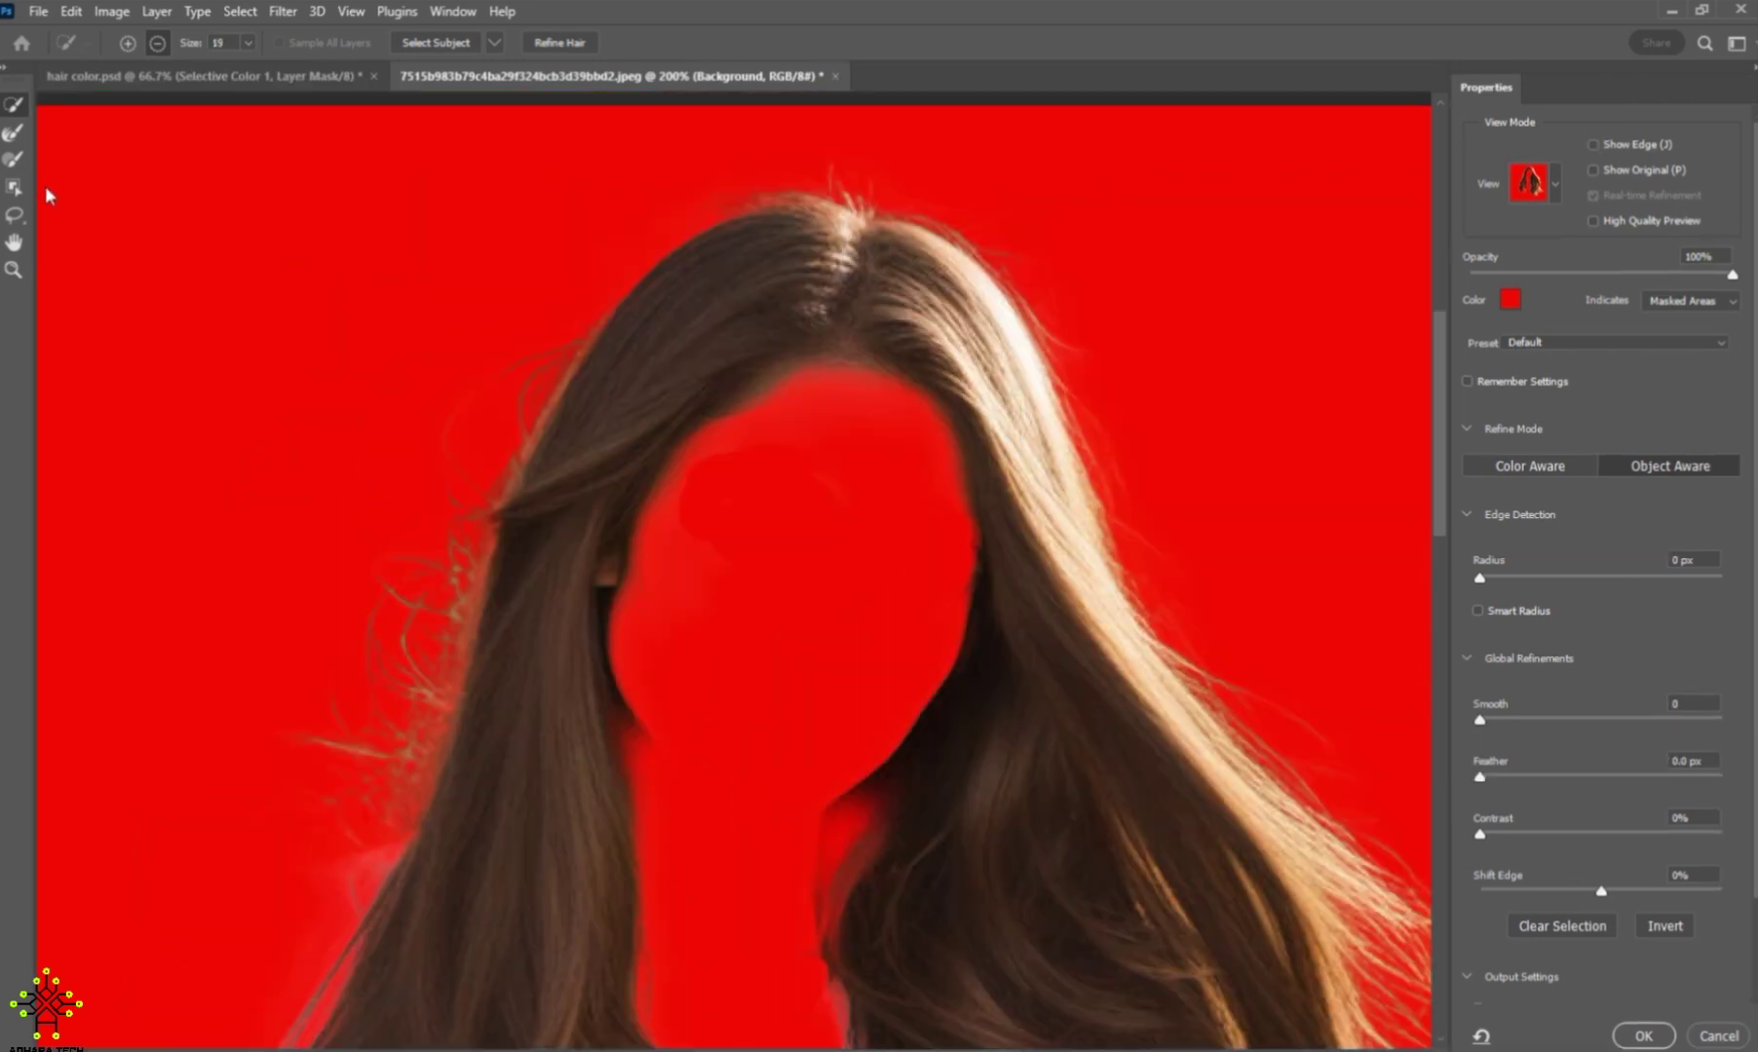
pyautogui.click(11, 129)
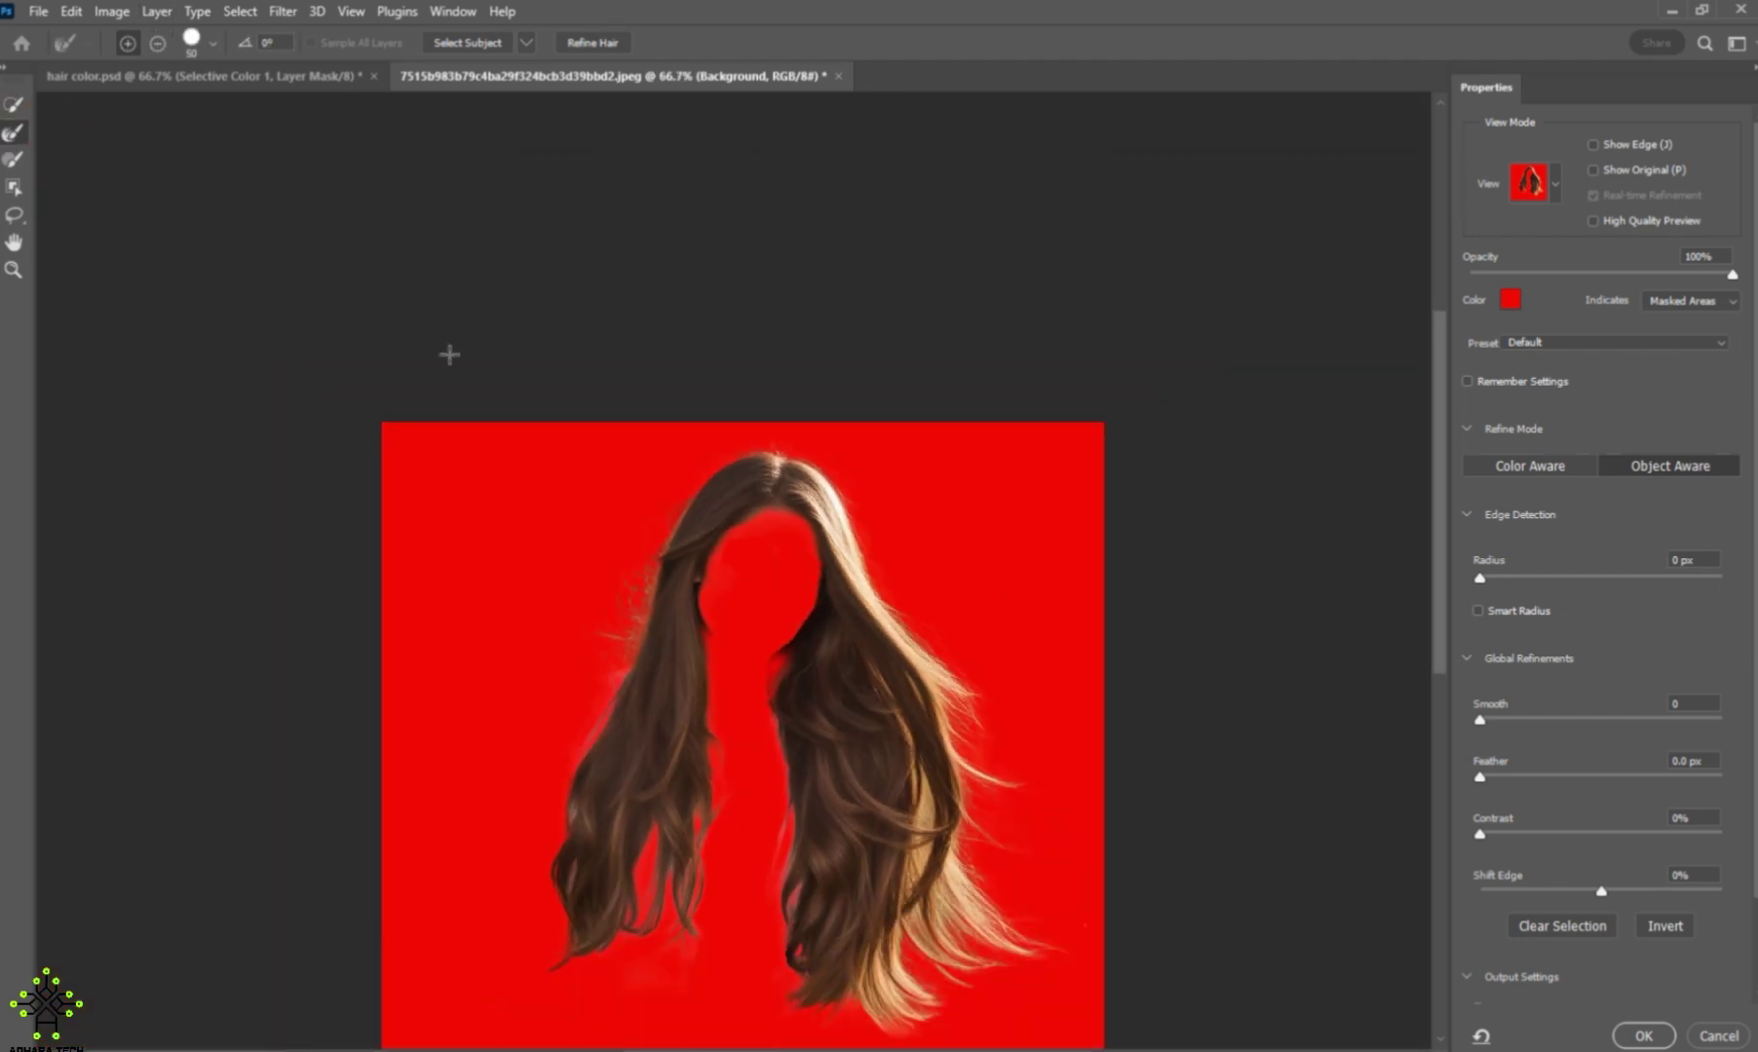
pyautogui.hotkey('ctrl', '-')
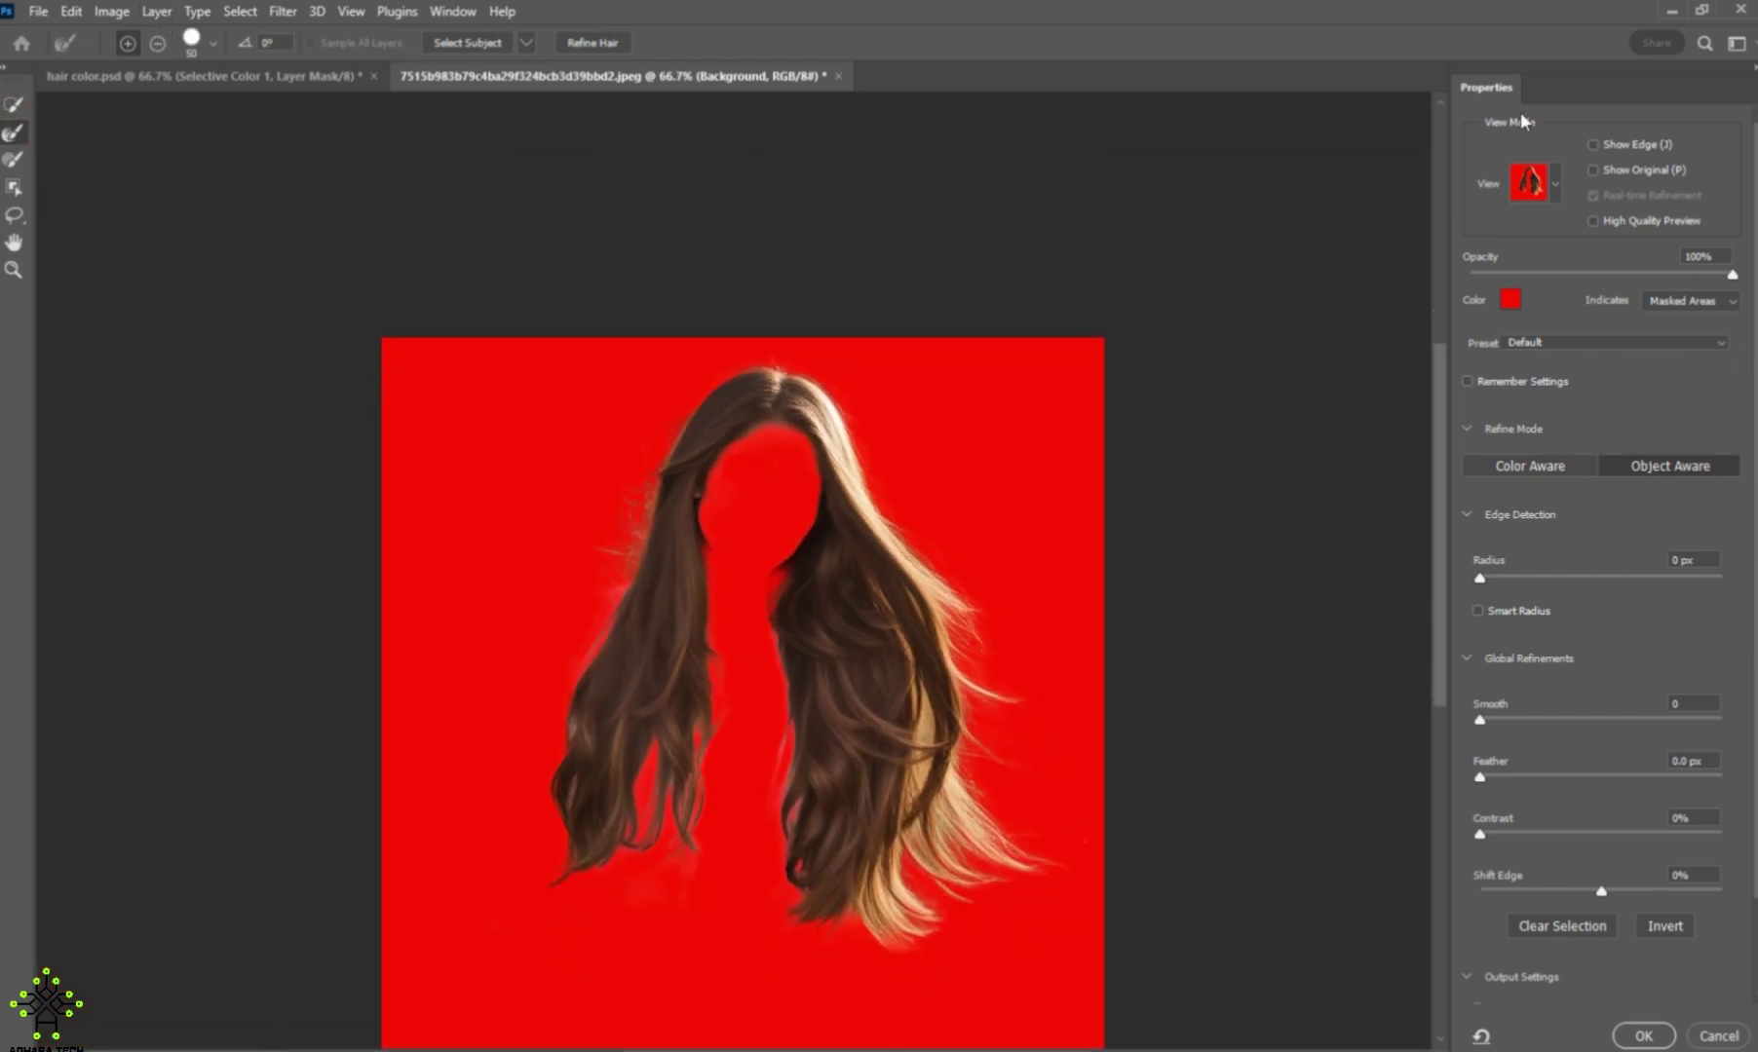
# Step: Preview the hair selection in the Onion Skin view and return to the Overlay view
pyautogui.click(1553, 188)
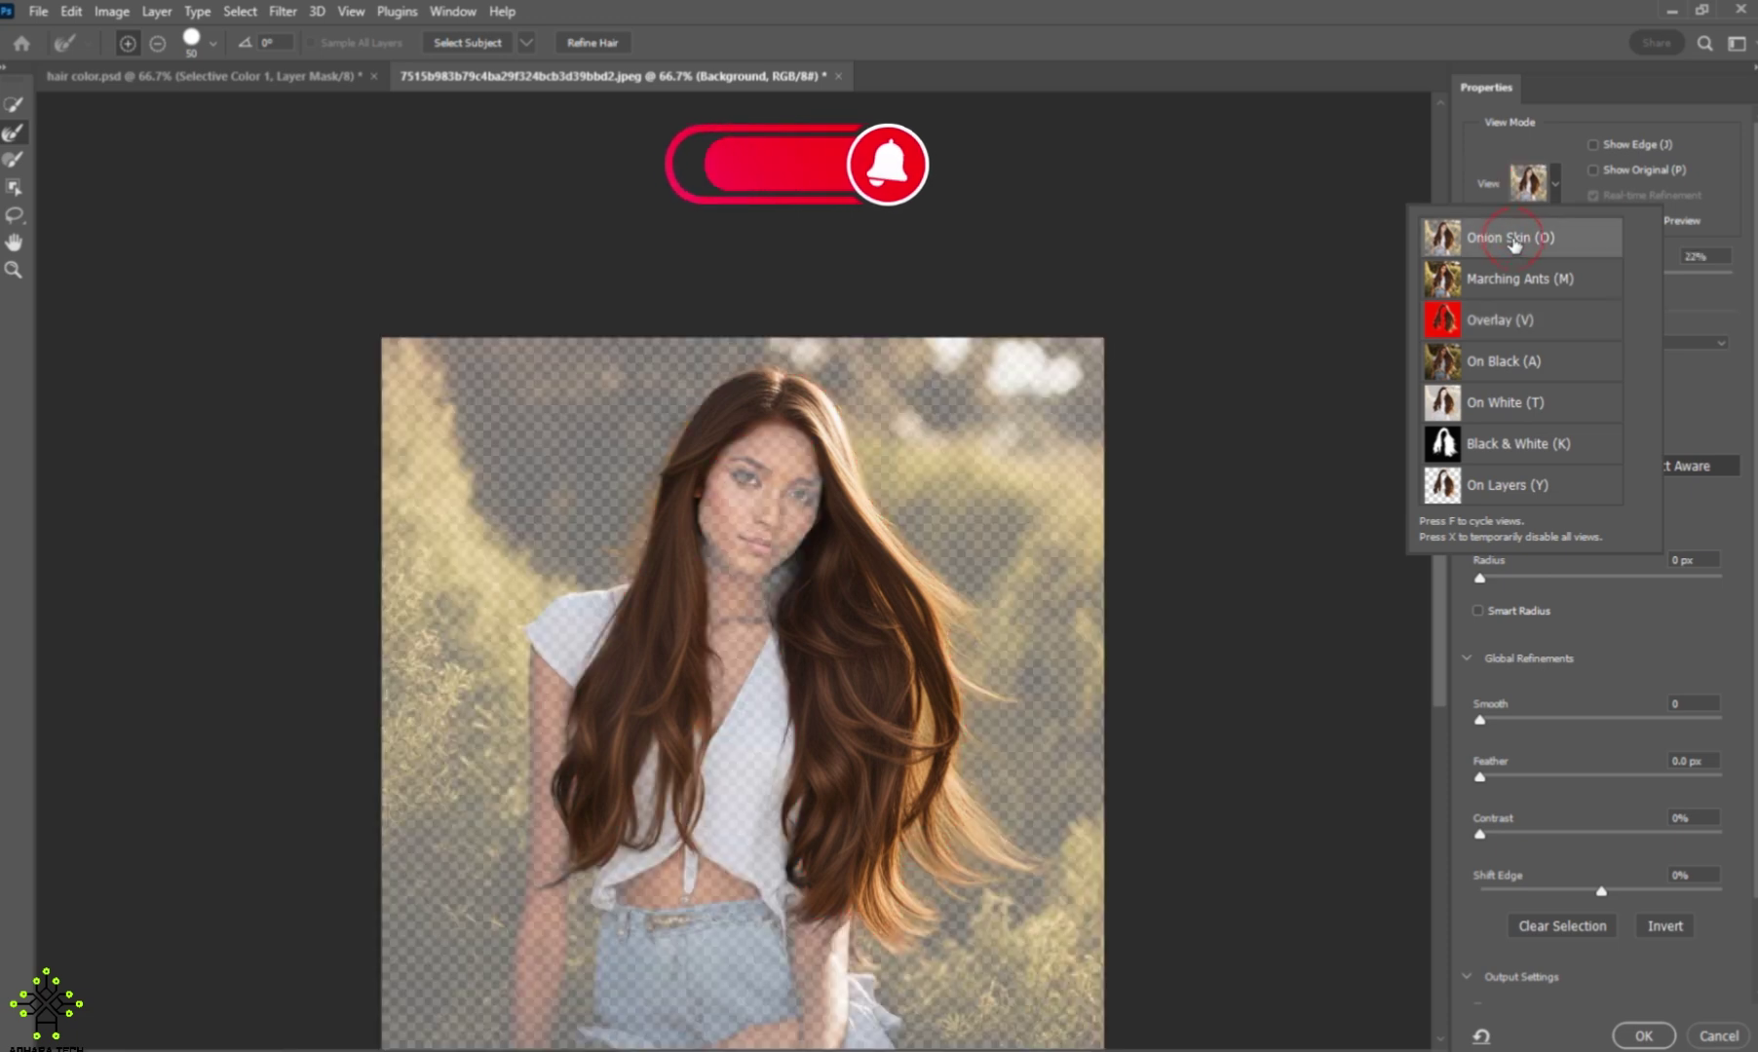
pyautogui.scroll(-2, 938, 616)
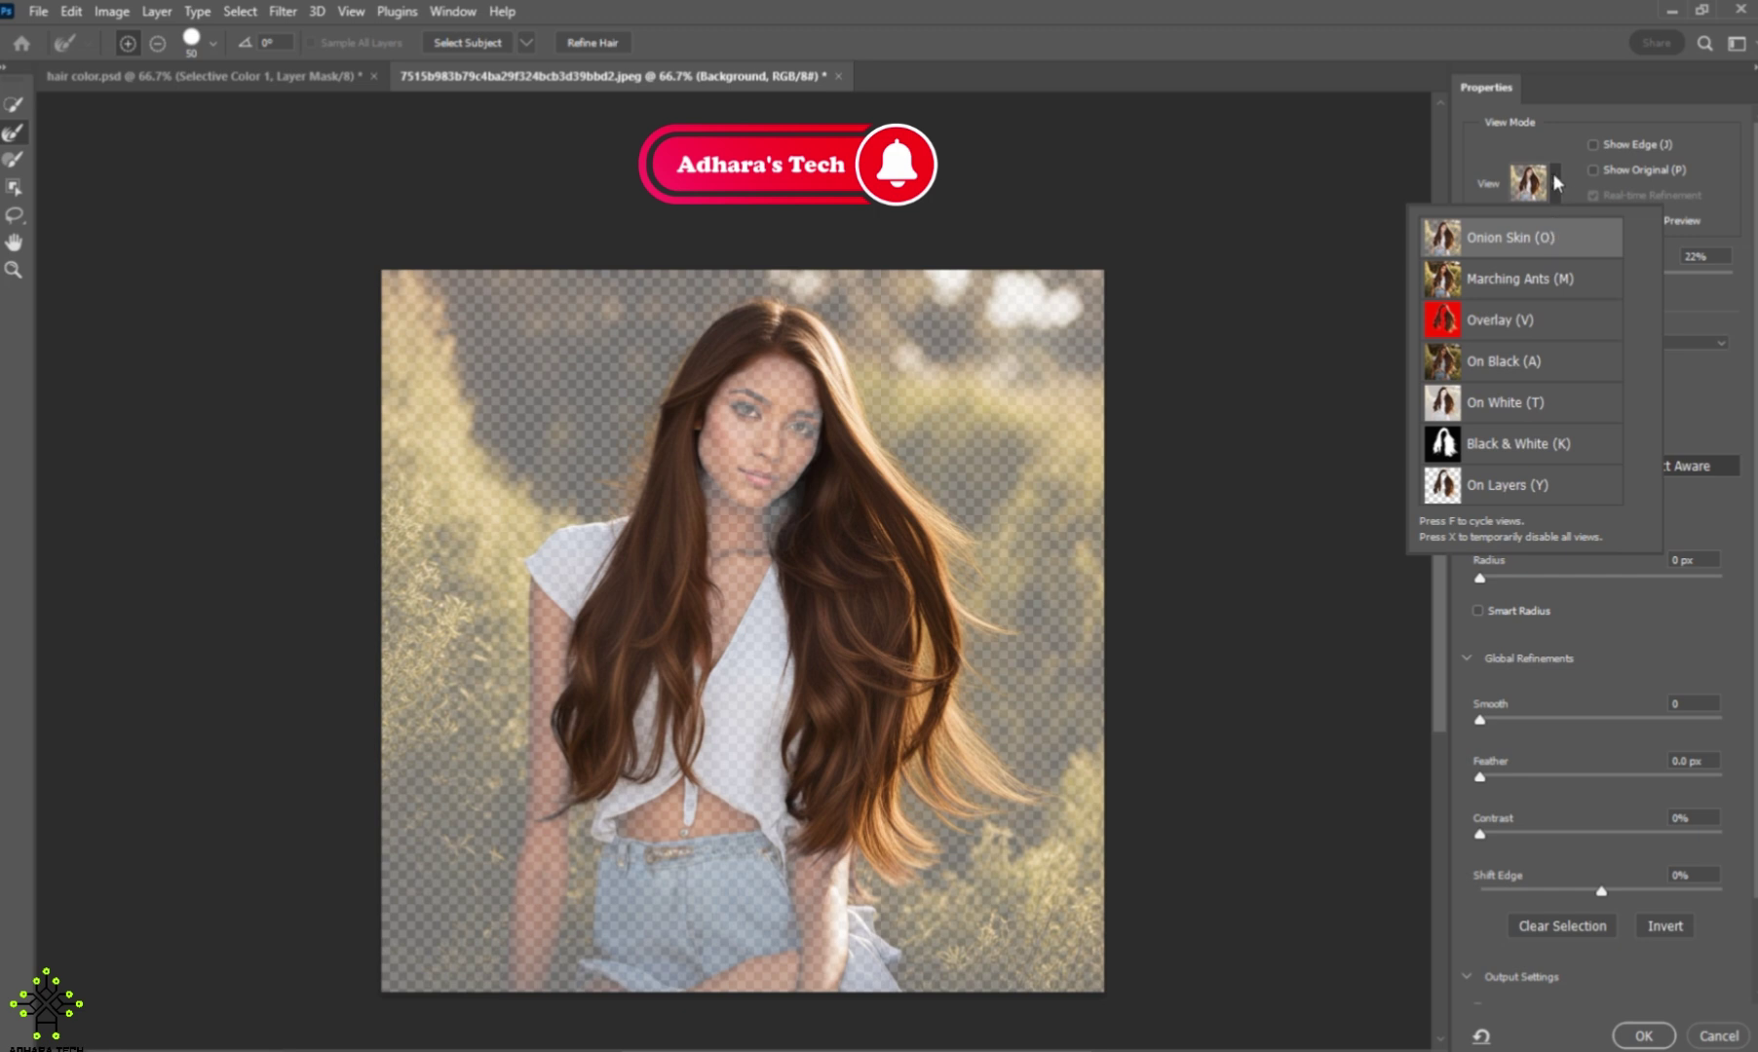
pyautogui.click(1474, 322)
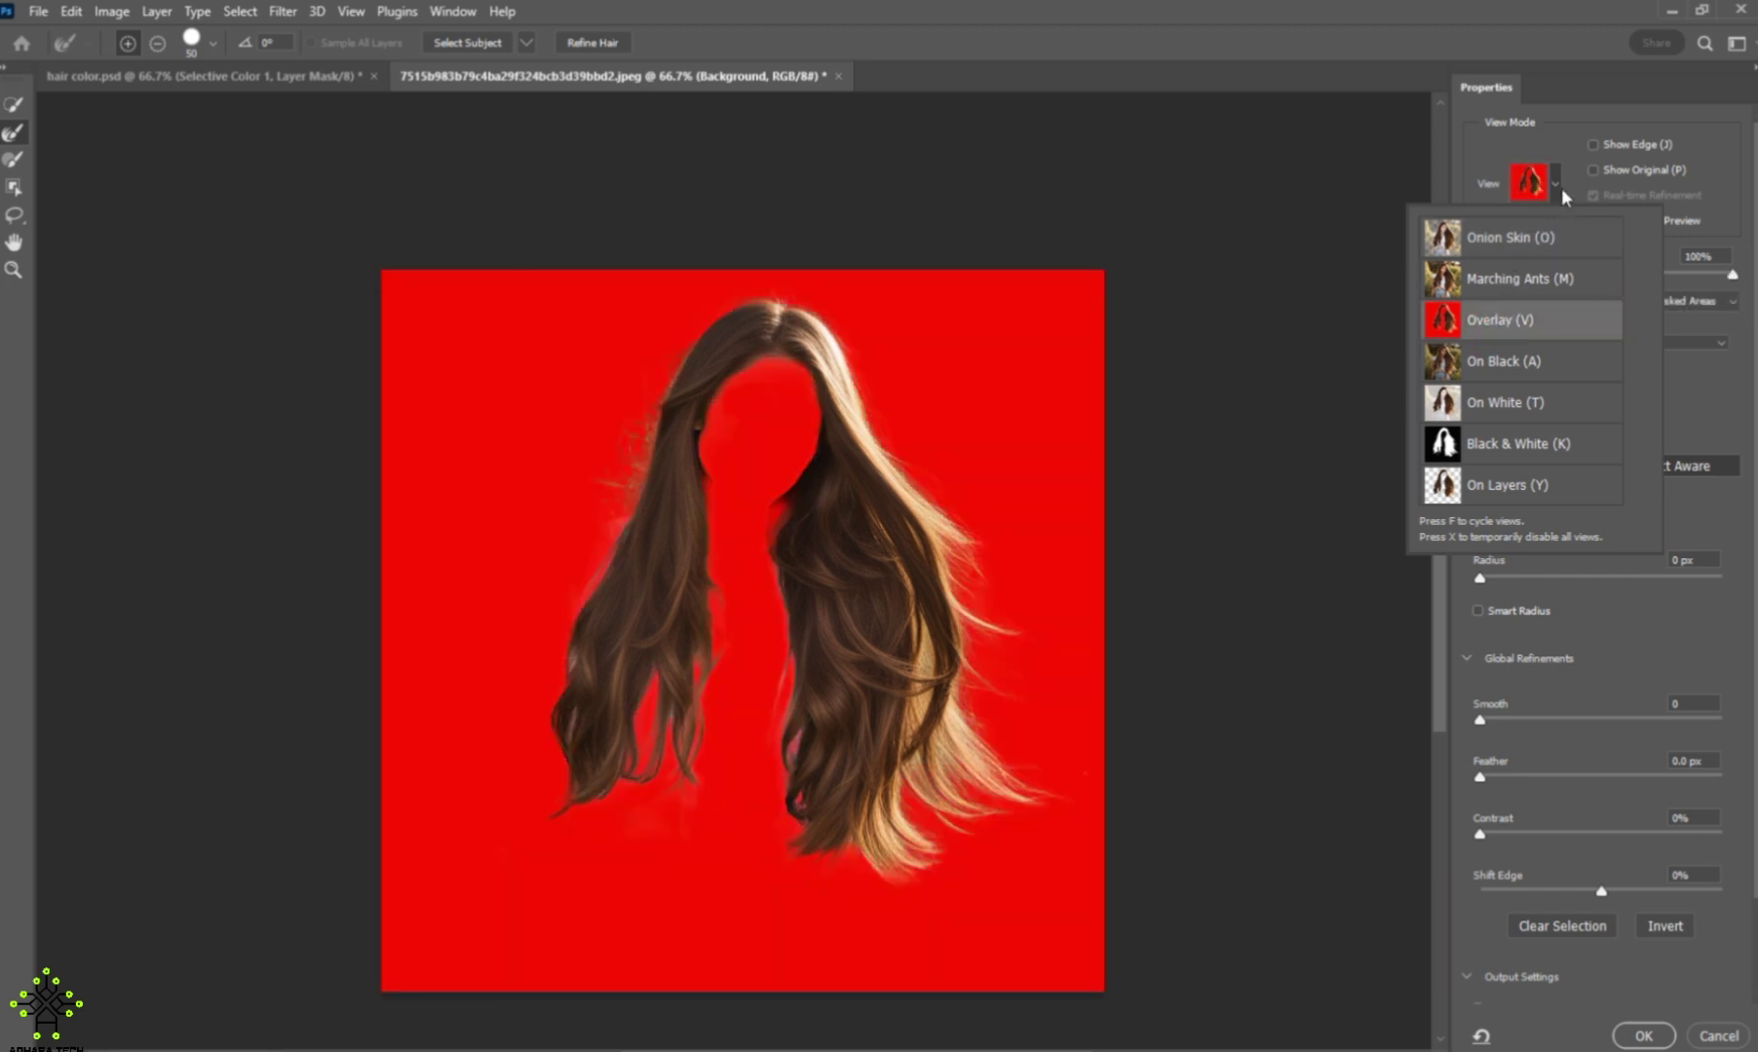
pyautogui.scroll(-2, 1185, 746)
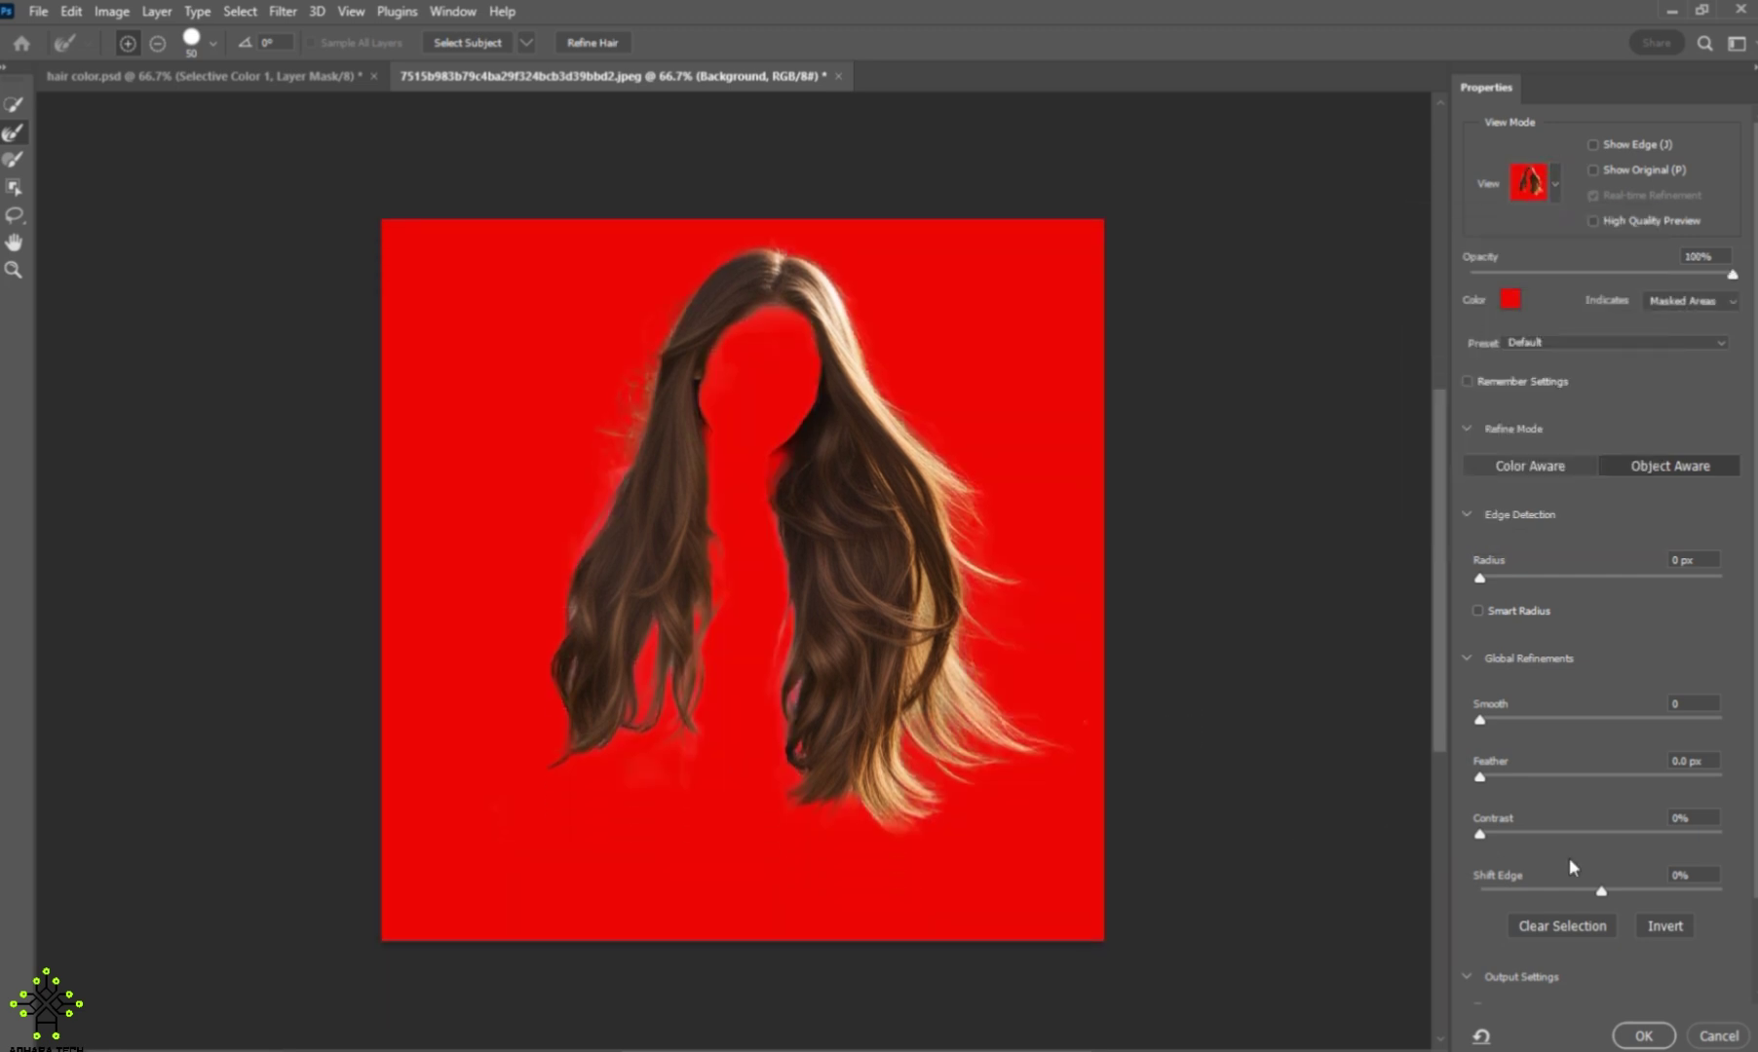
# Step: Output the refined hair selection to a New Layer with Layer Mask
pyautogui.scroll(-2, 1569, 857)
pyautogui.scroll(-1, 1569, 863)
pyautogui.click(1673, 979)
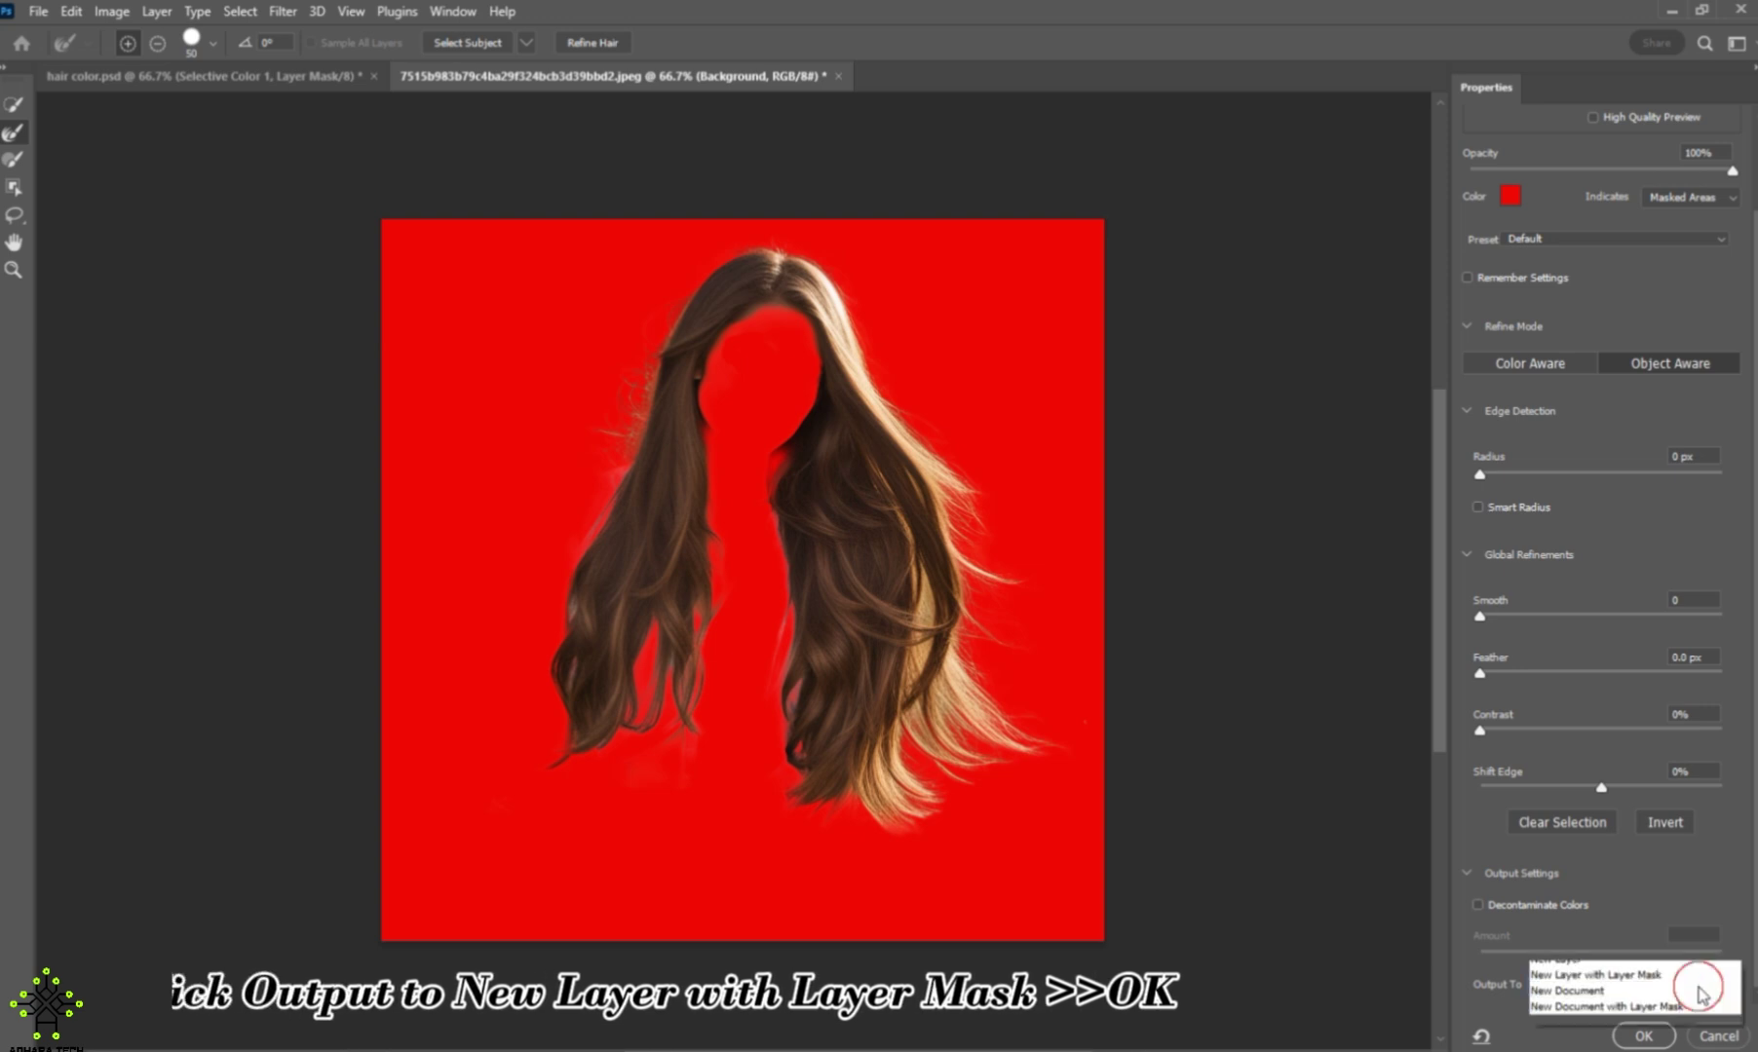
pyautogui.click(1612, 1017)
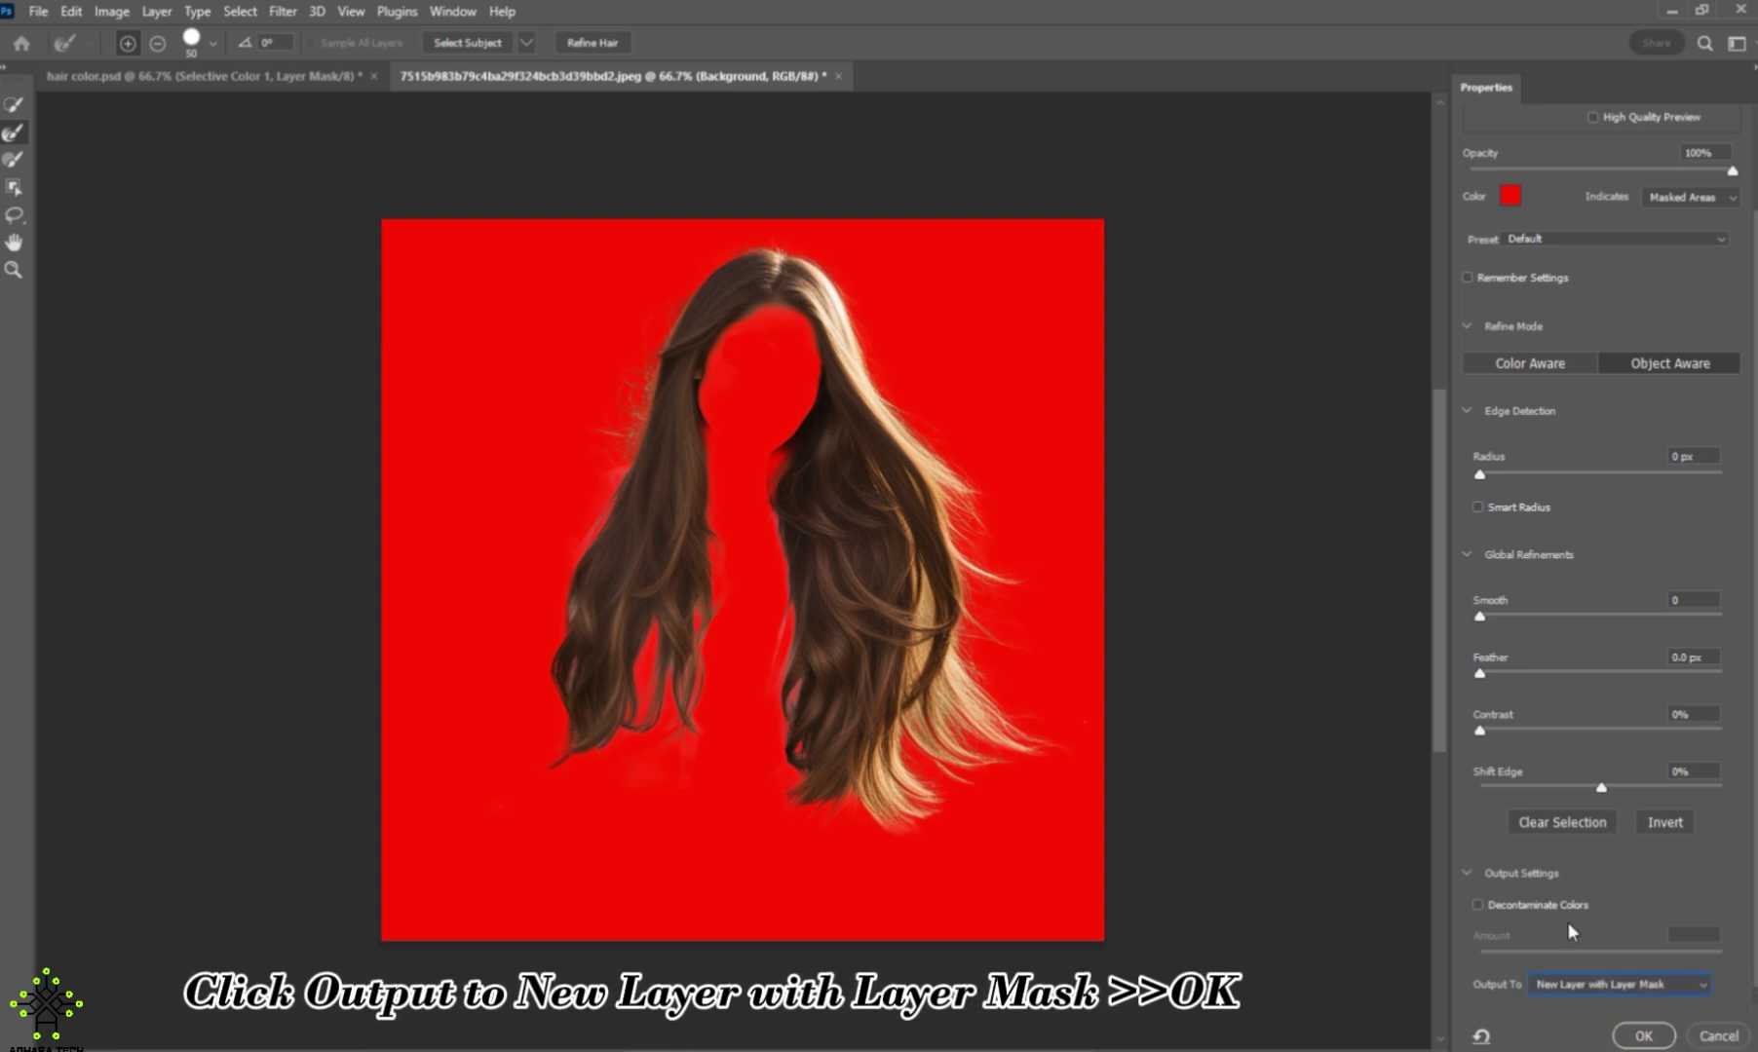
pyautogui.click(1642, 1036)
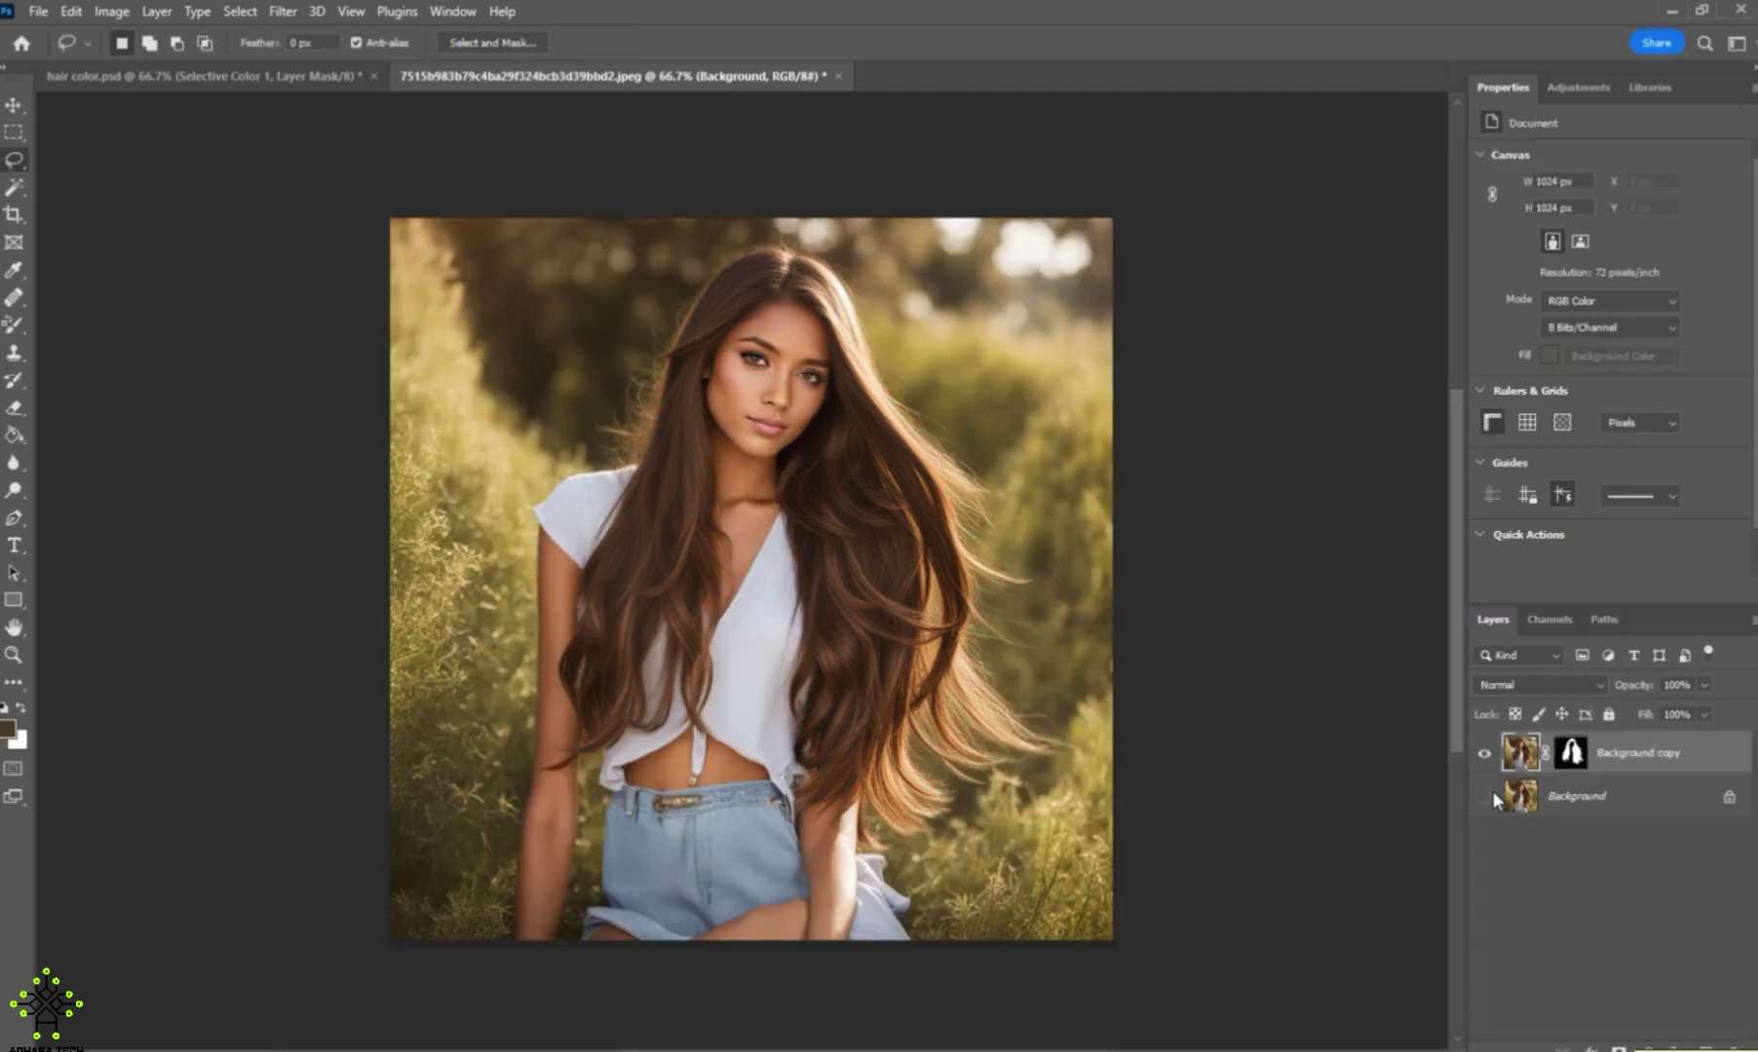
# Step: Toggle the Background layer's visibility to check the hair cutout, leaving the layer shown
pyautogui.click(1485, 797)
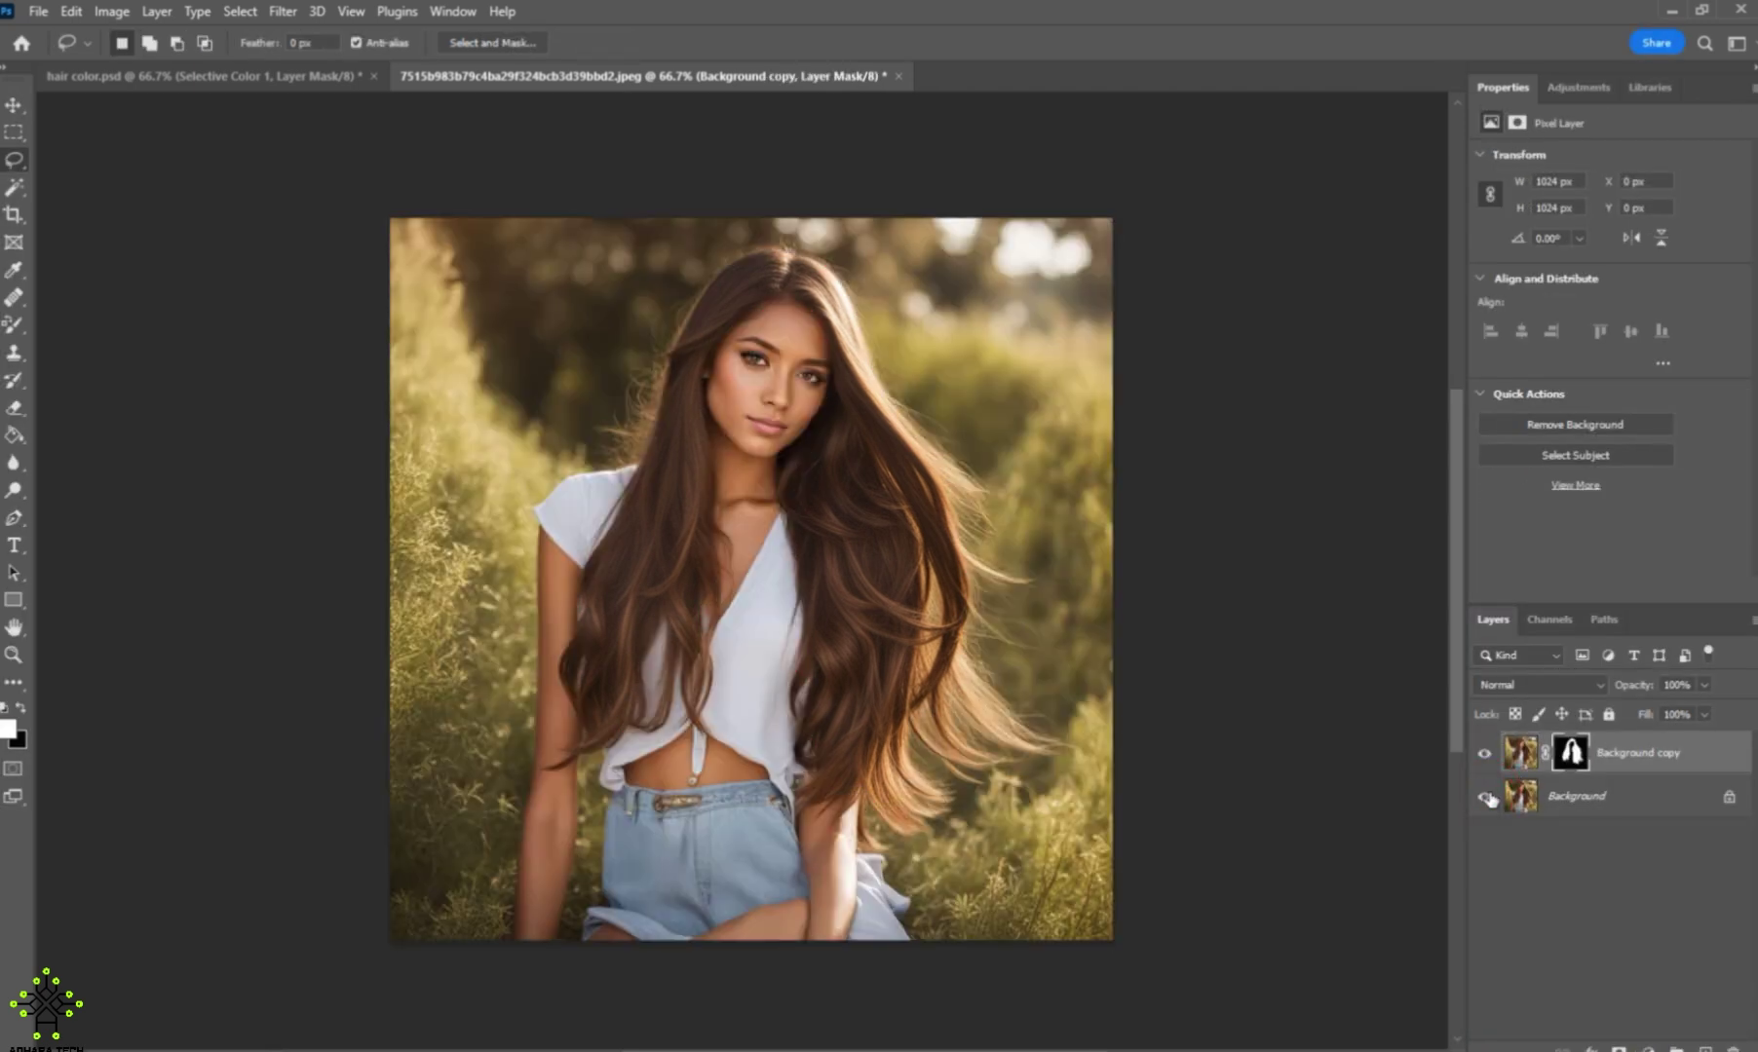
pyautogui.click(1485, 797)
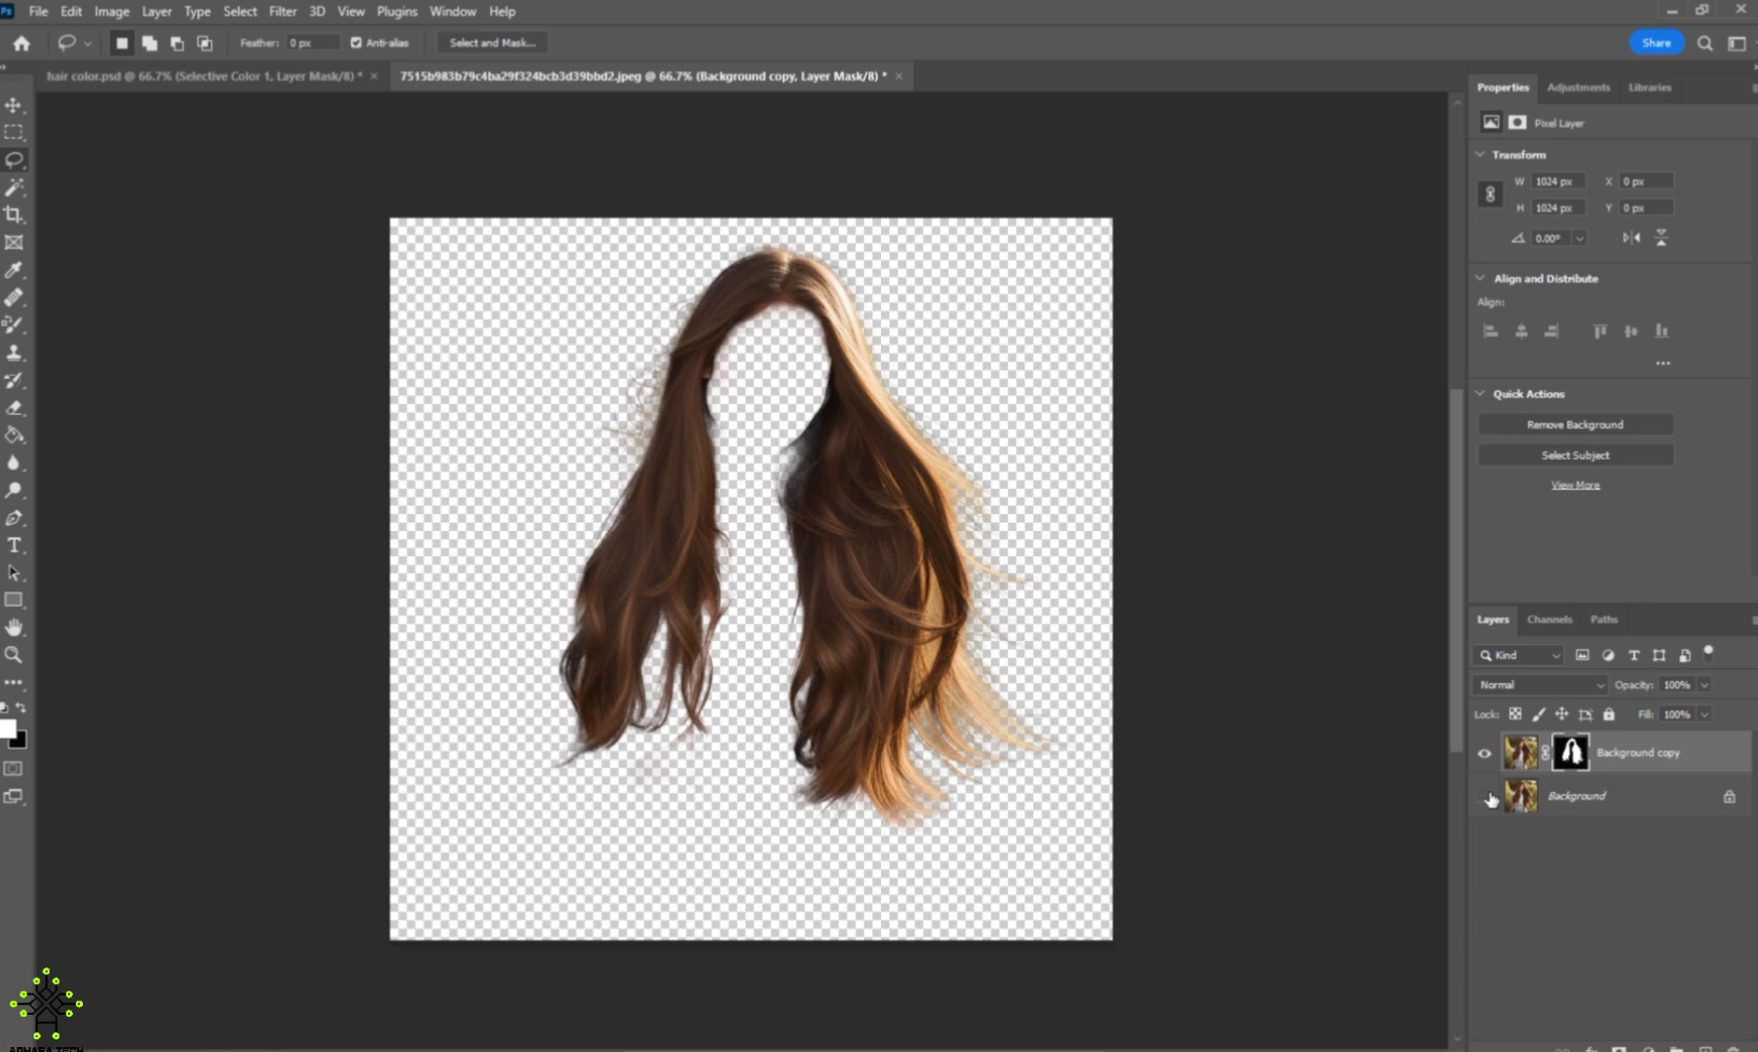
pyautogui.click(1485, 797)
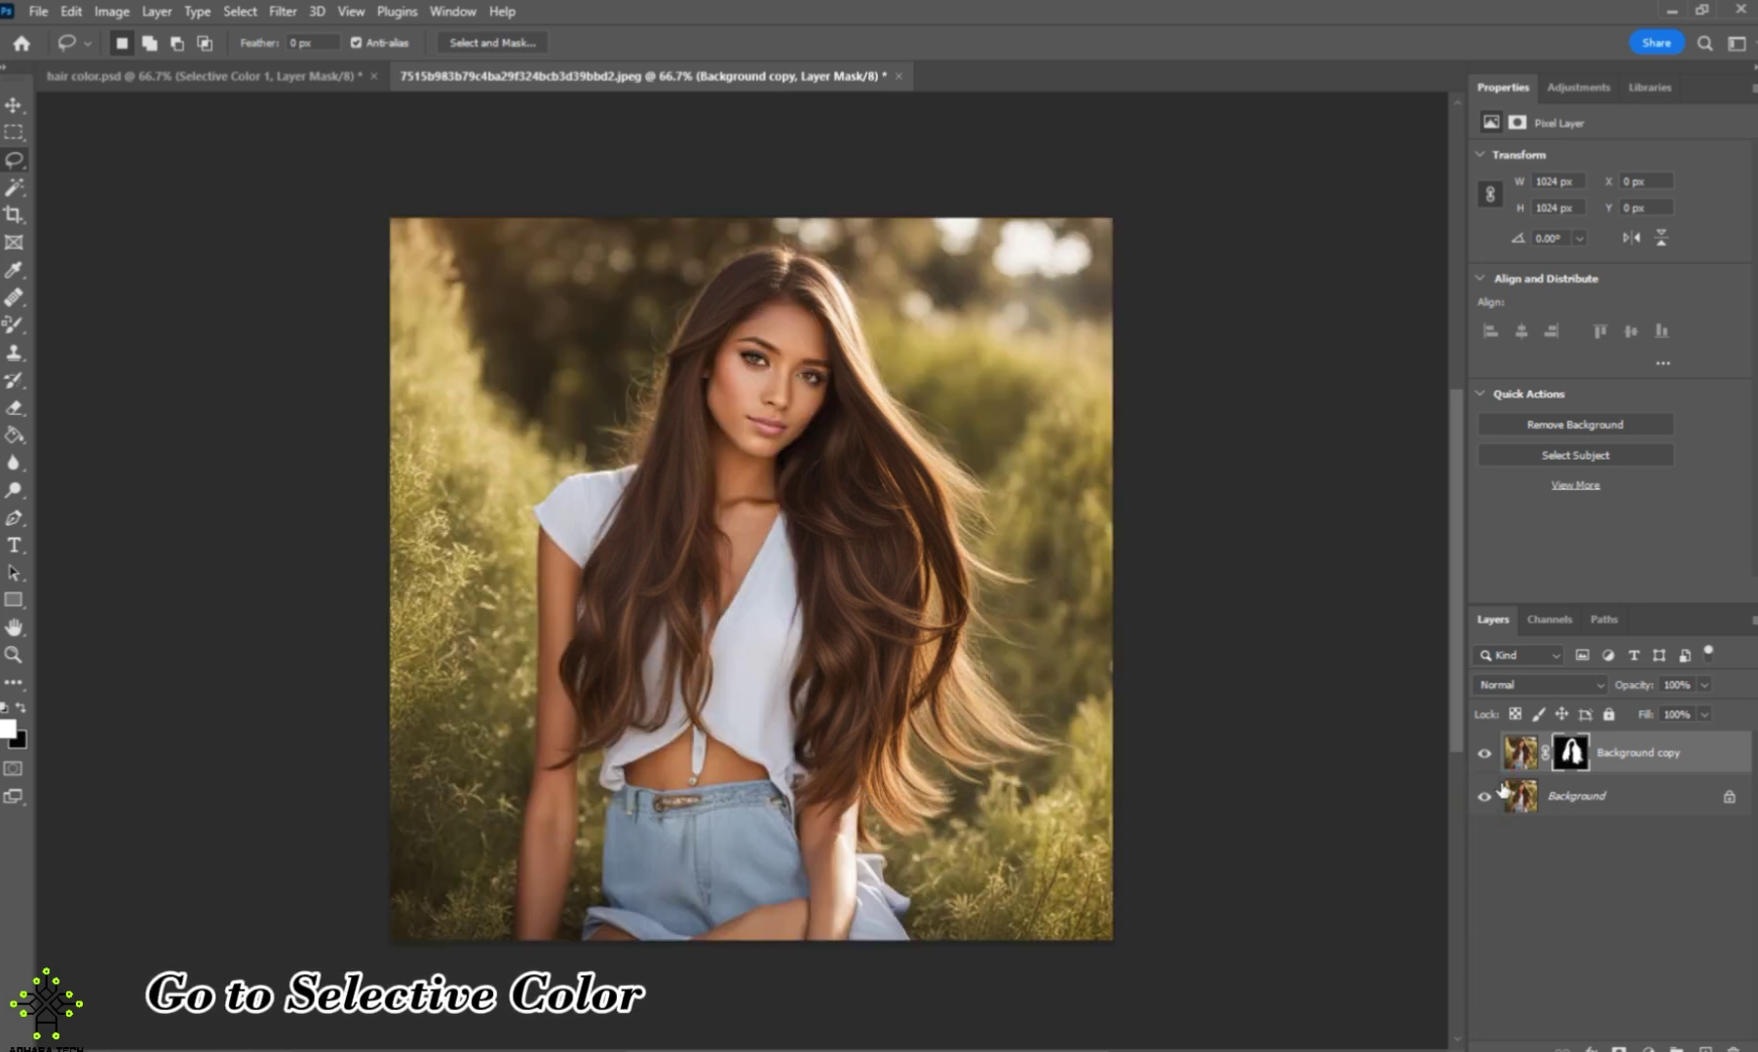
# Step: Add a Selective Color adjustment layer above the masked hair layer and clip it to that layer
pyautogui.click(1521, 752)
pyautogui.click(1647, 1049)
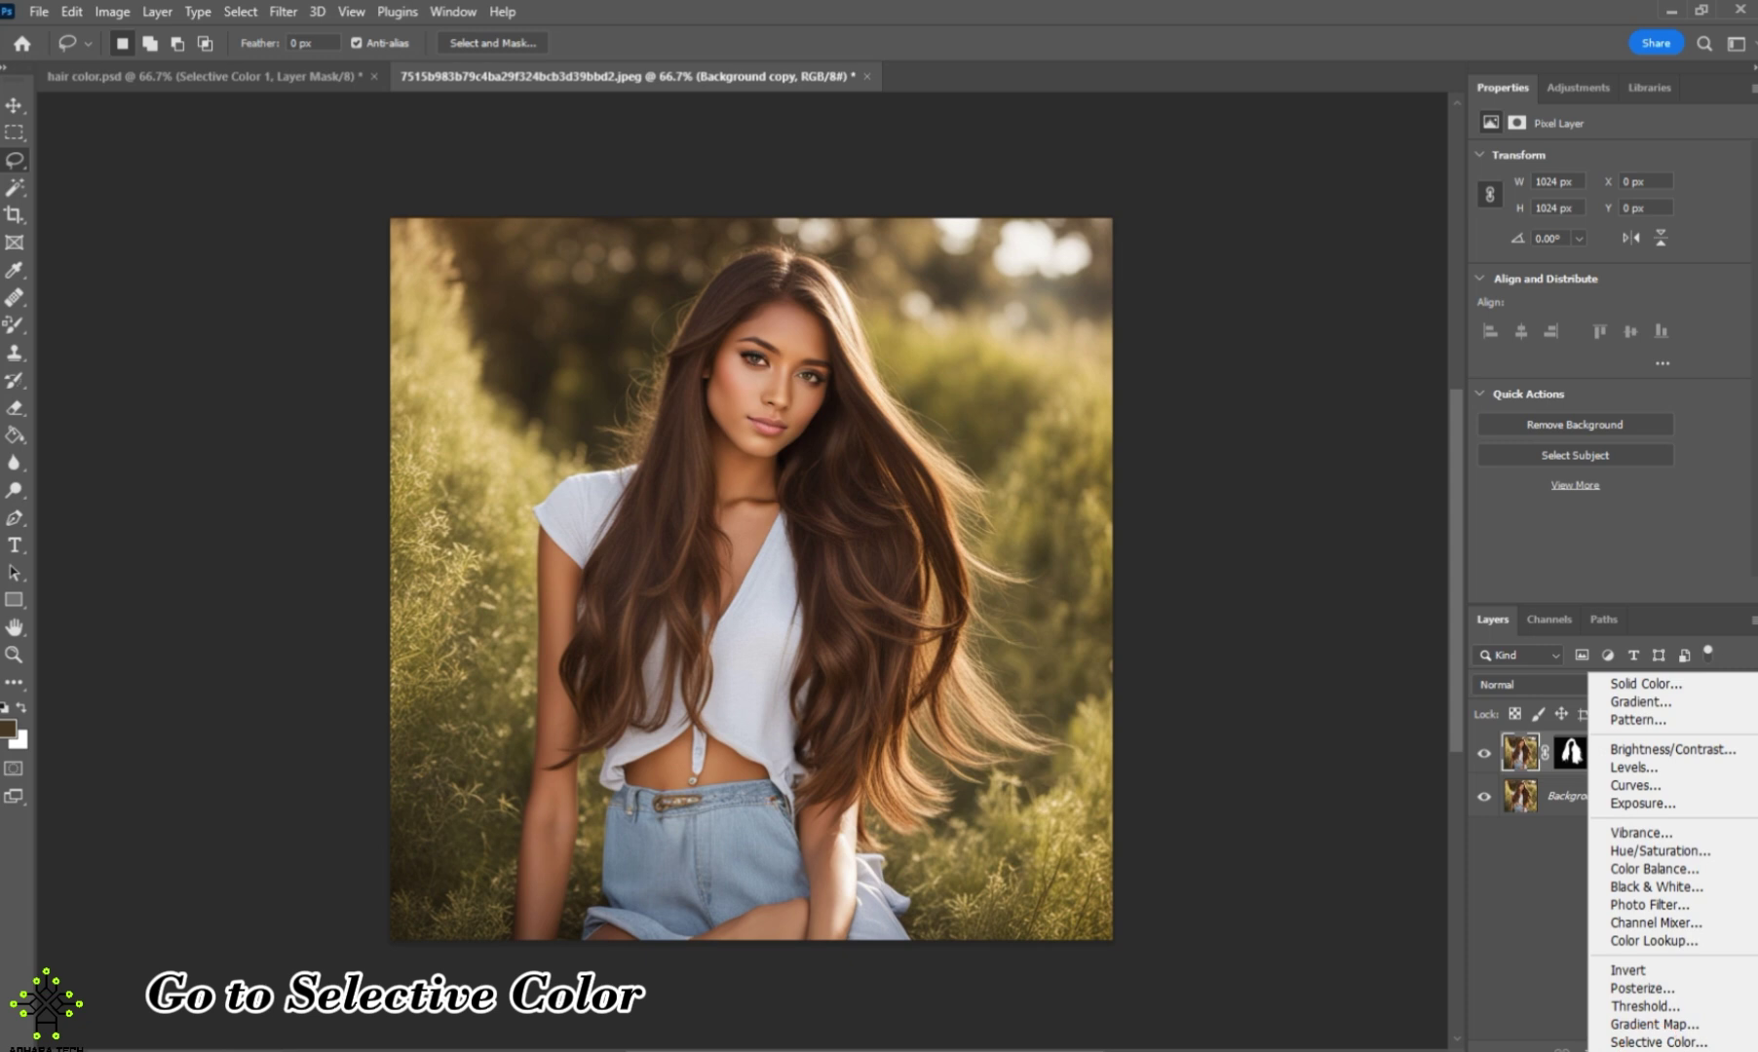
pyautogui.click(1647, 1042)
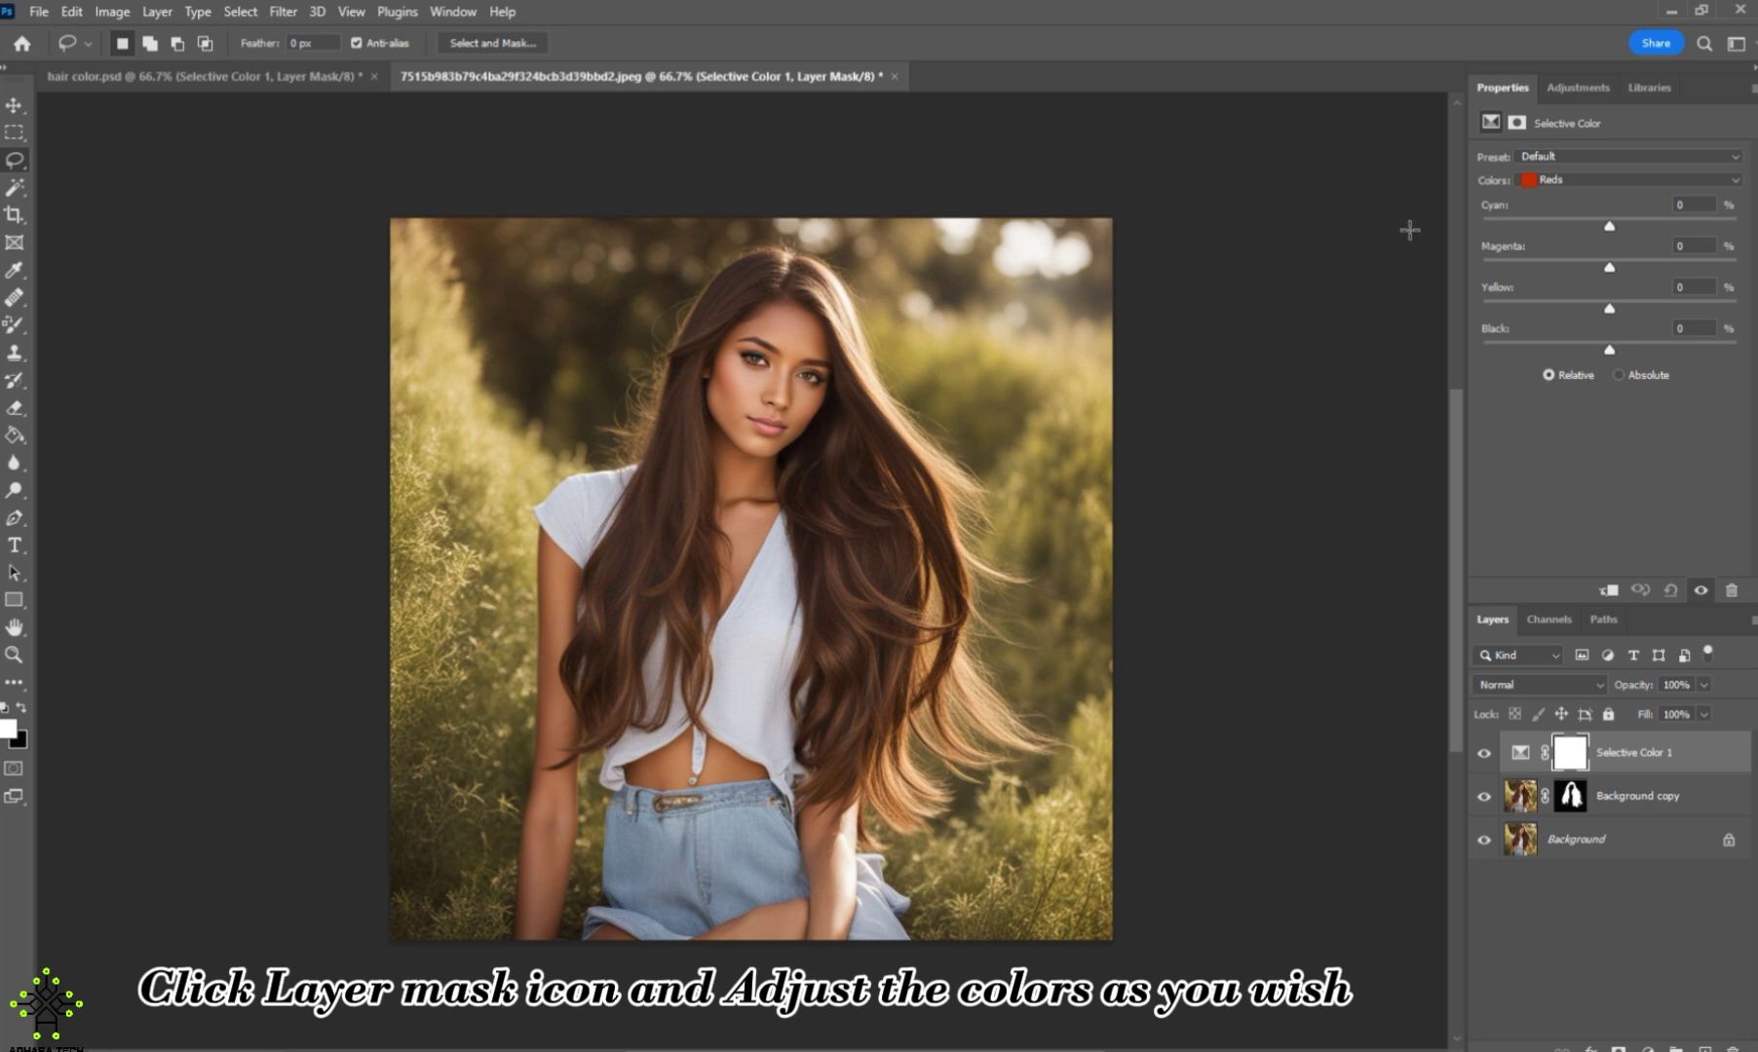
pyautogui.click(1608, 591)
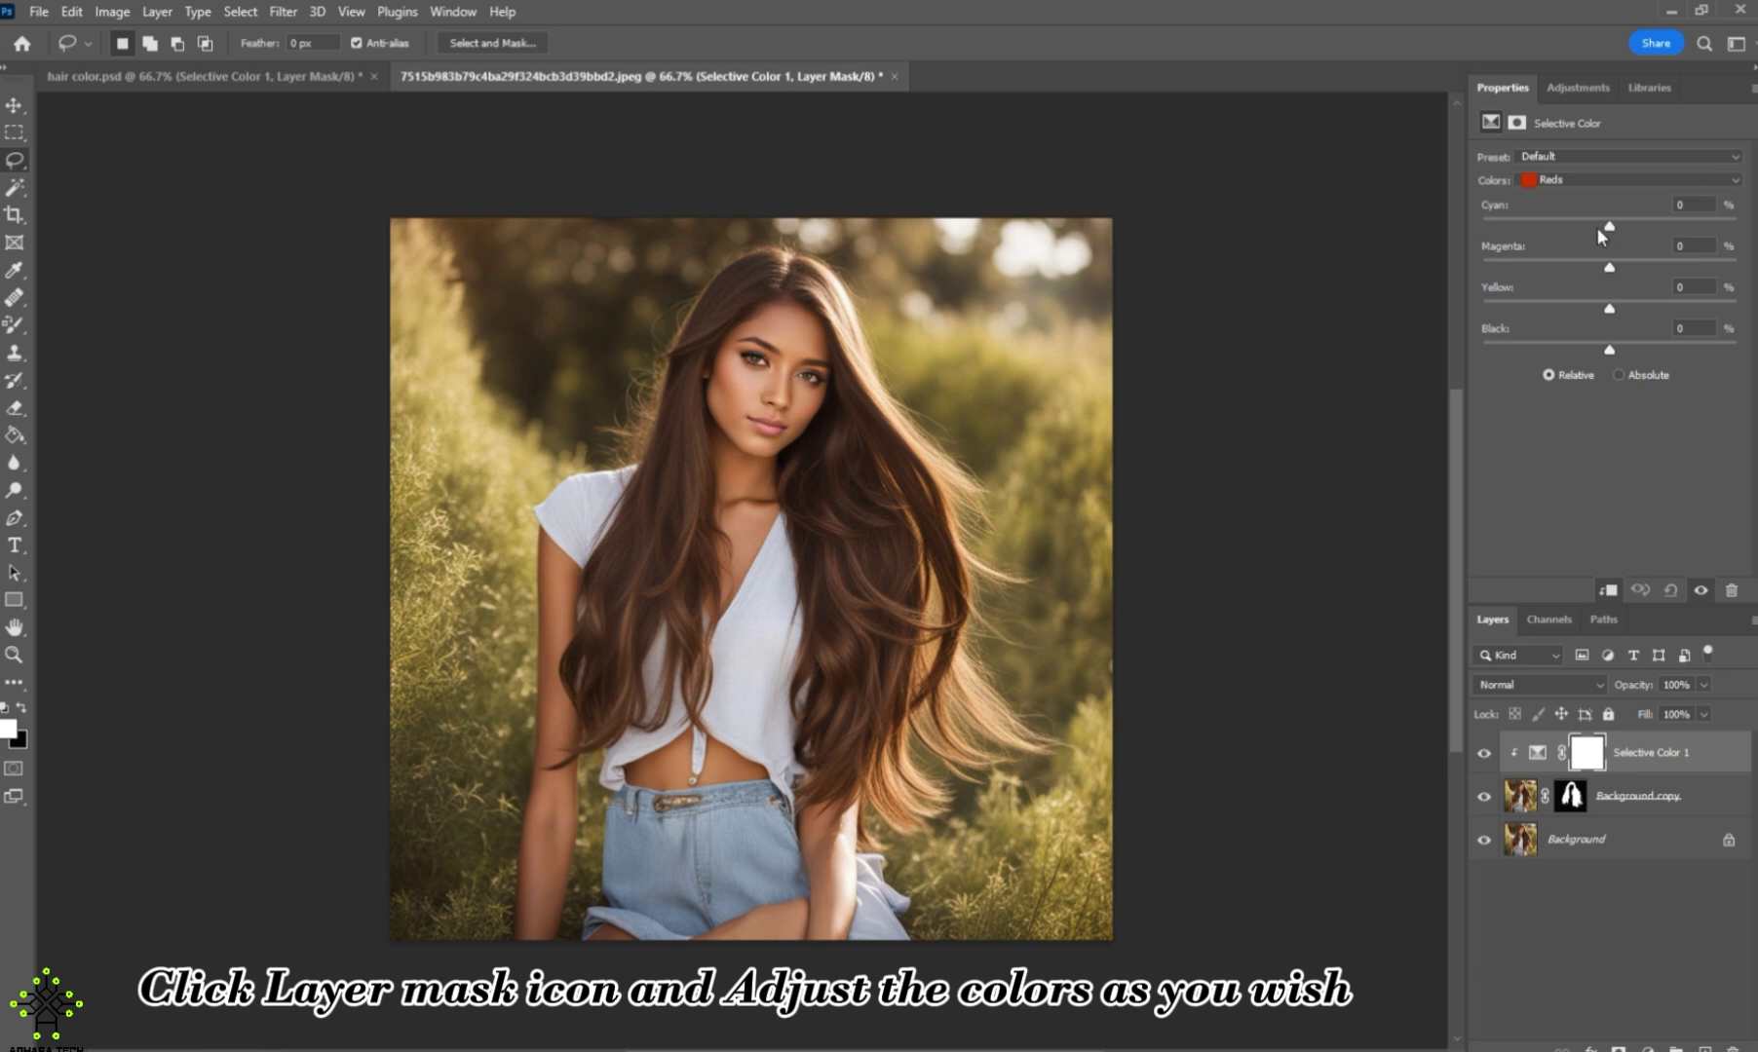
# Step: Recolor the hair by setting the Reds to Cyan -97%, Magenta +100%, Yellow +100% and Black +100%
pyautogui.moveTo(1603, 226); pyautogui.dragTo(1733, 249)
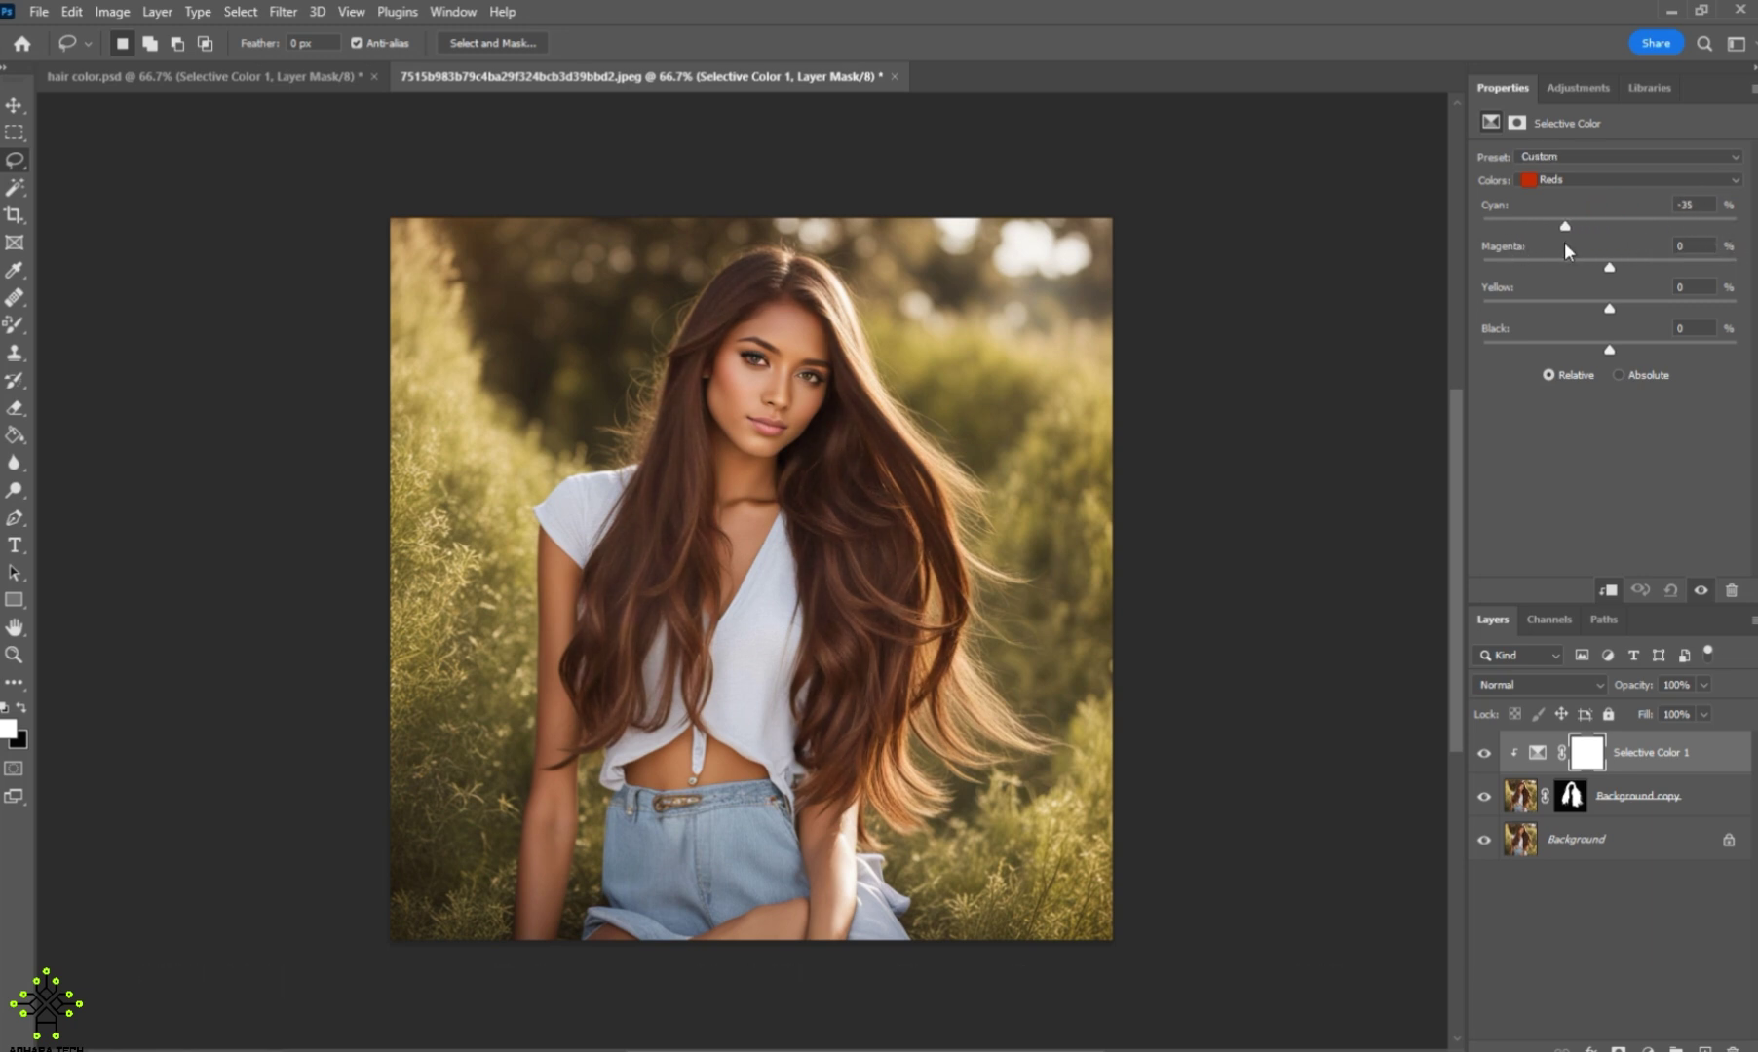
pyautogui.moveTo(1608, 264); pyautogui.dragTo(1722, 277)
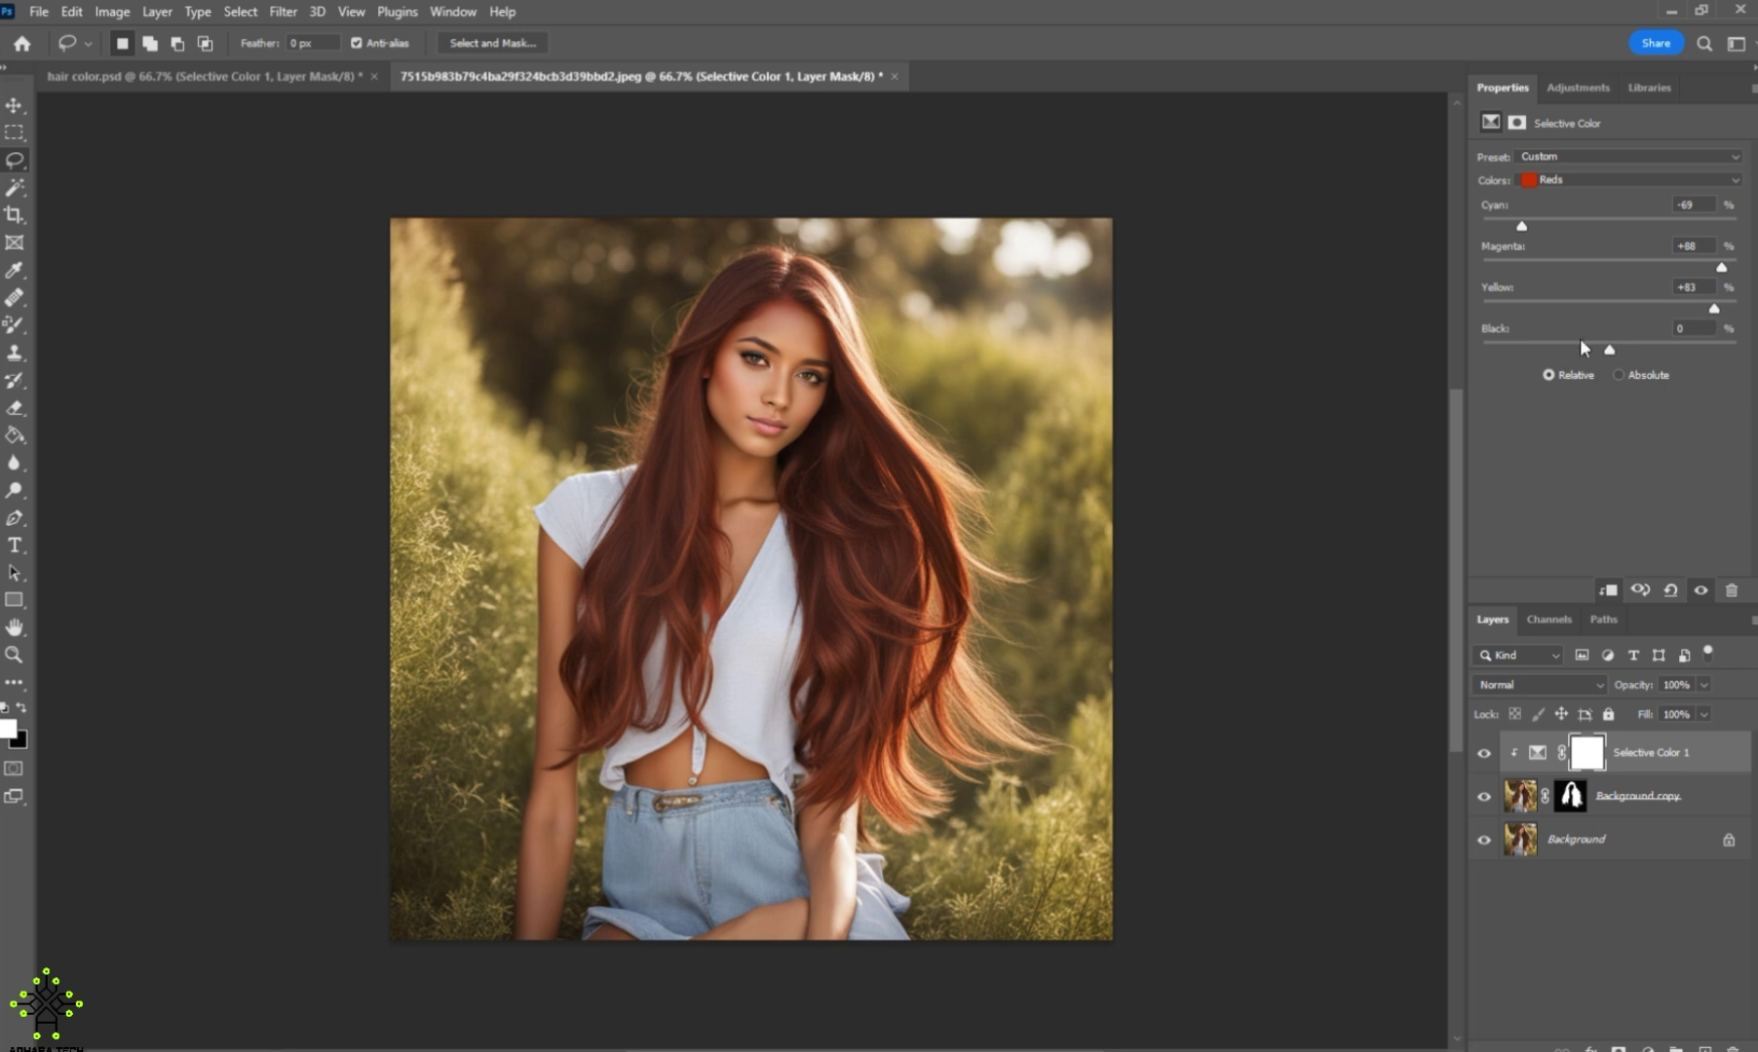
pyautogui.moveTo(1565, 353); pyautogui.dragTo(1744, 363)
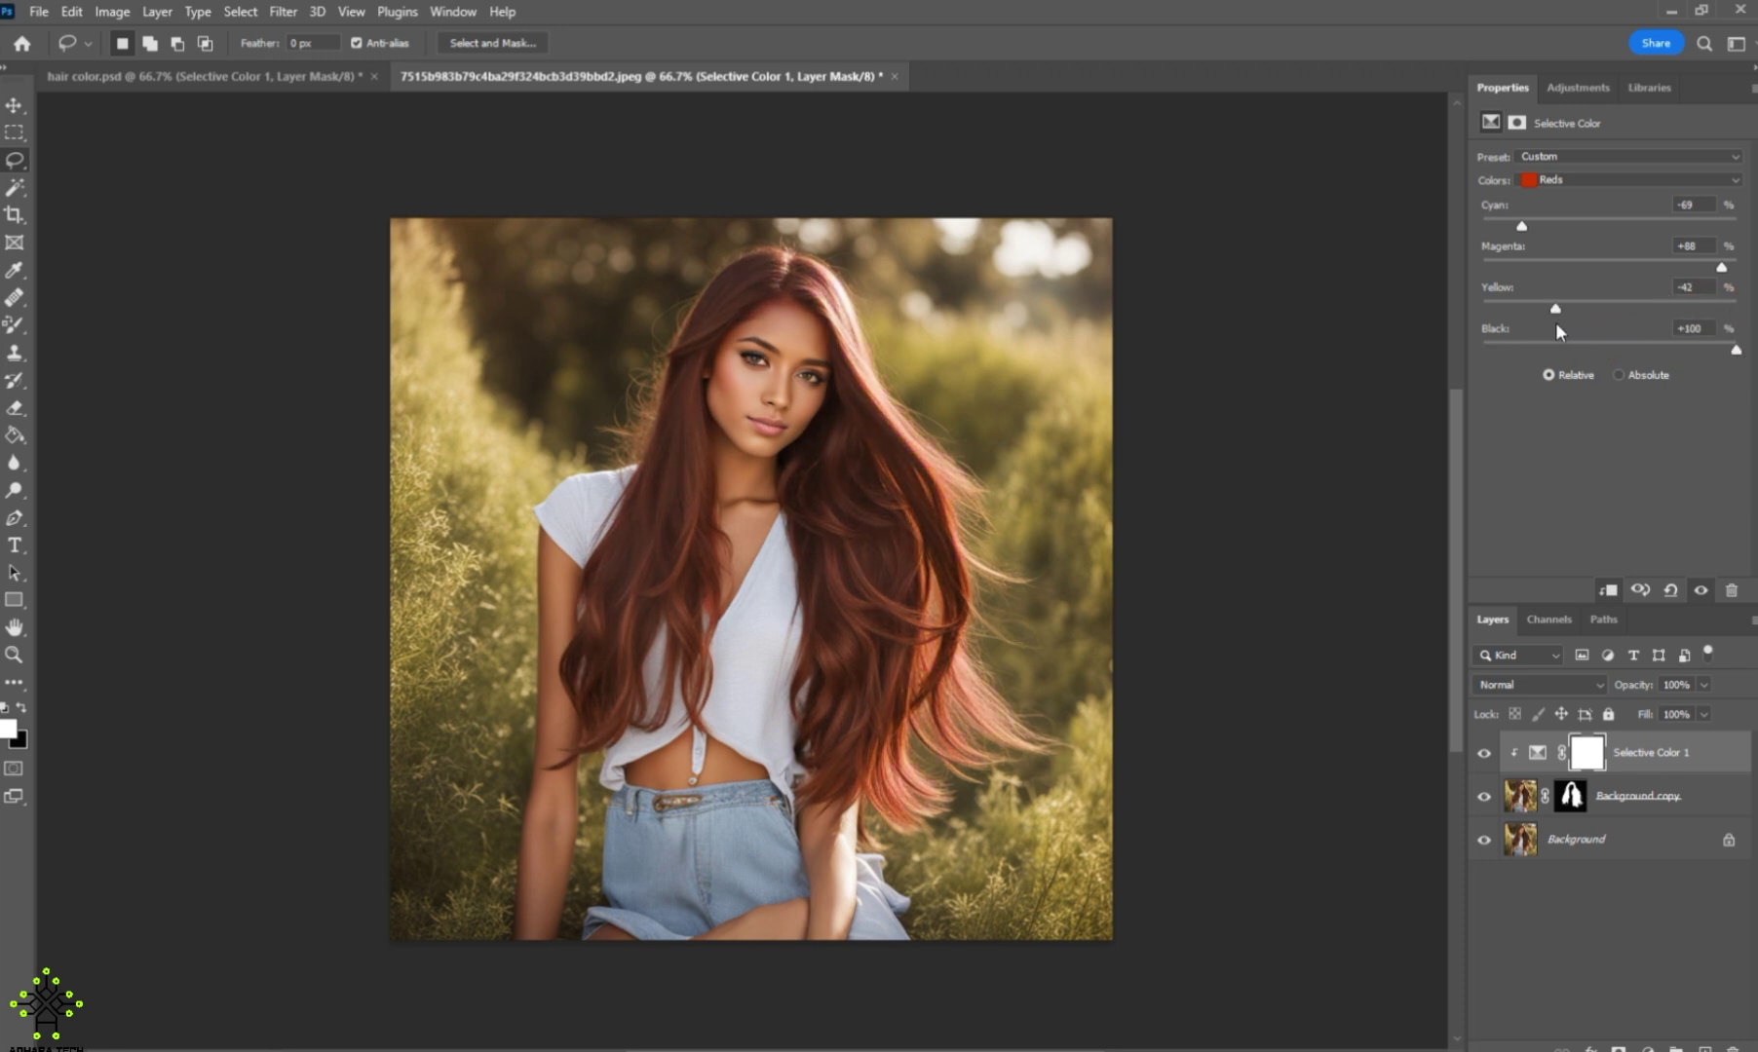
pyautogui.moveTo(1556, 308); pyautogui.dragTo(1743, 268)
pyautogui.moveTo(1524, 231); pyautogui.dragTo(1687, 233)
pyautogui.moveTo(1496, 249); pyautogui.dragTo(1486, 250)
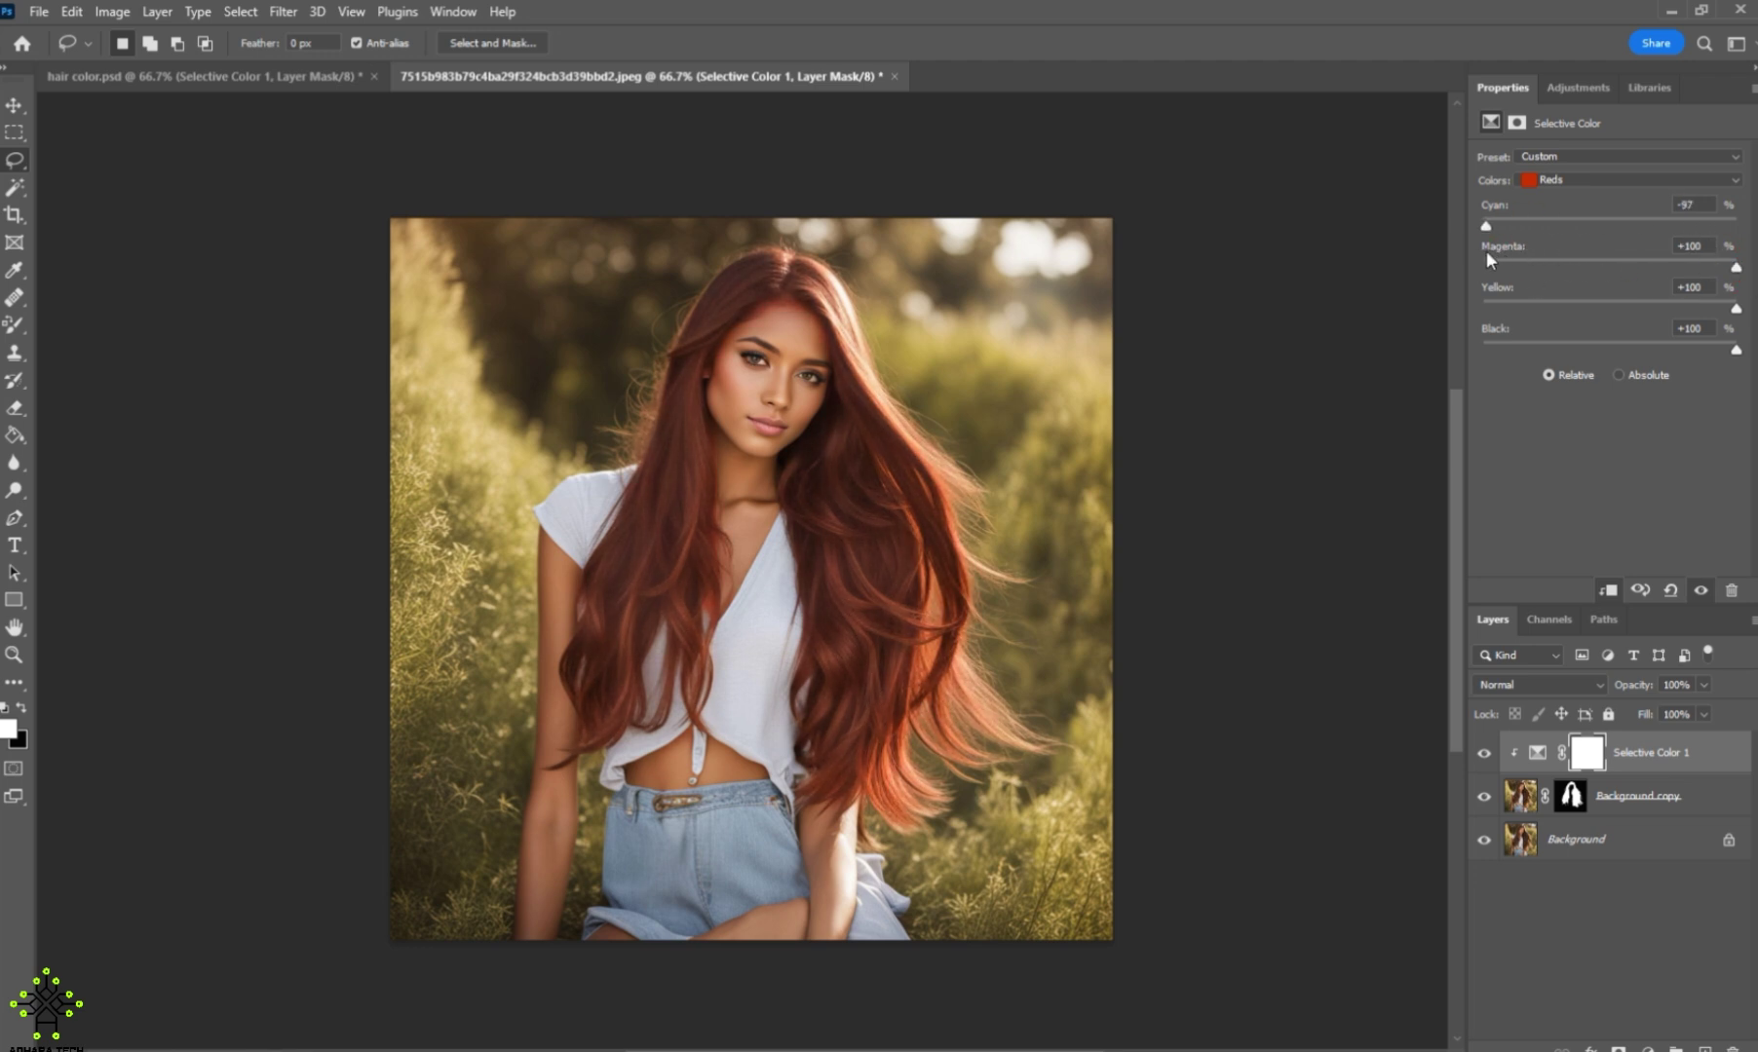
pyautogui.click(1737, 183)
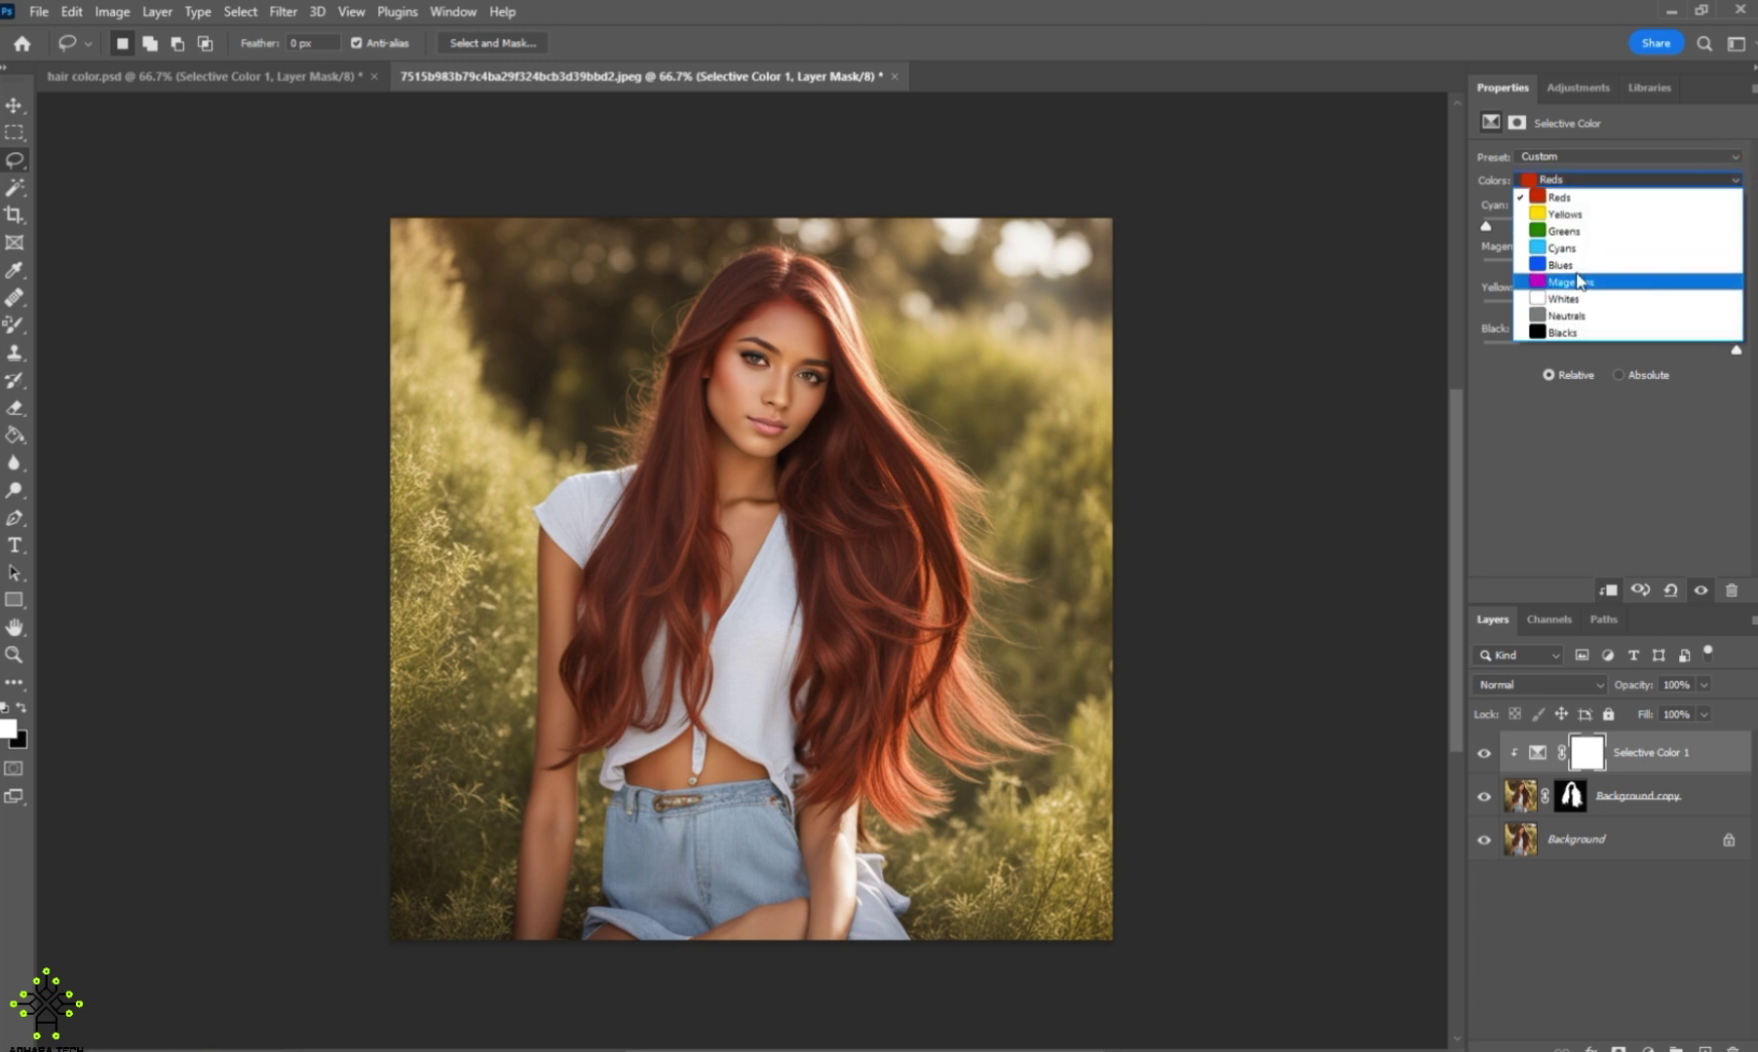
pyautogui.click(1582, 197)
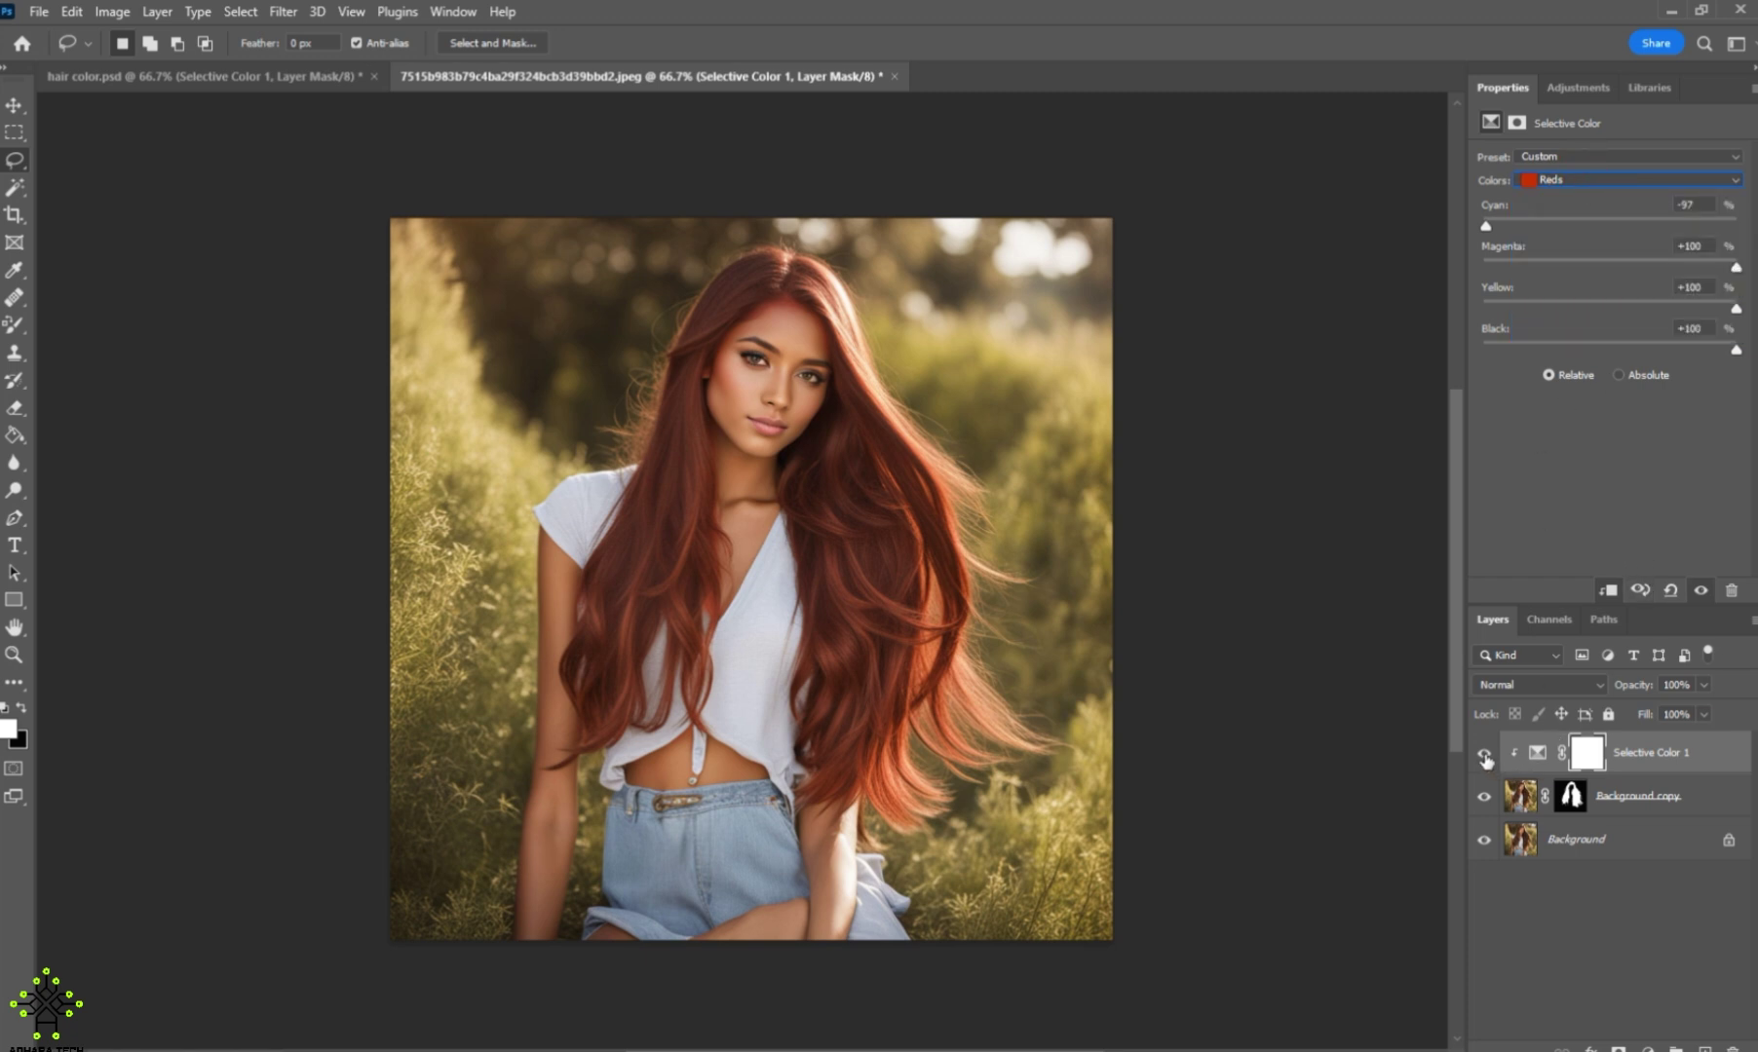
# Step: Compare the hair before and after the recoloring by toggling the layer visibility
pyautogui.click(1485, 798)
pyautogui.click(1485, 799)
pyautogui.click(1485, 798)
pyautogui.click(1485, 798)
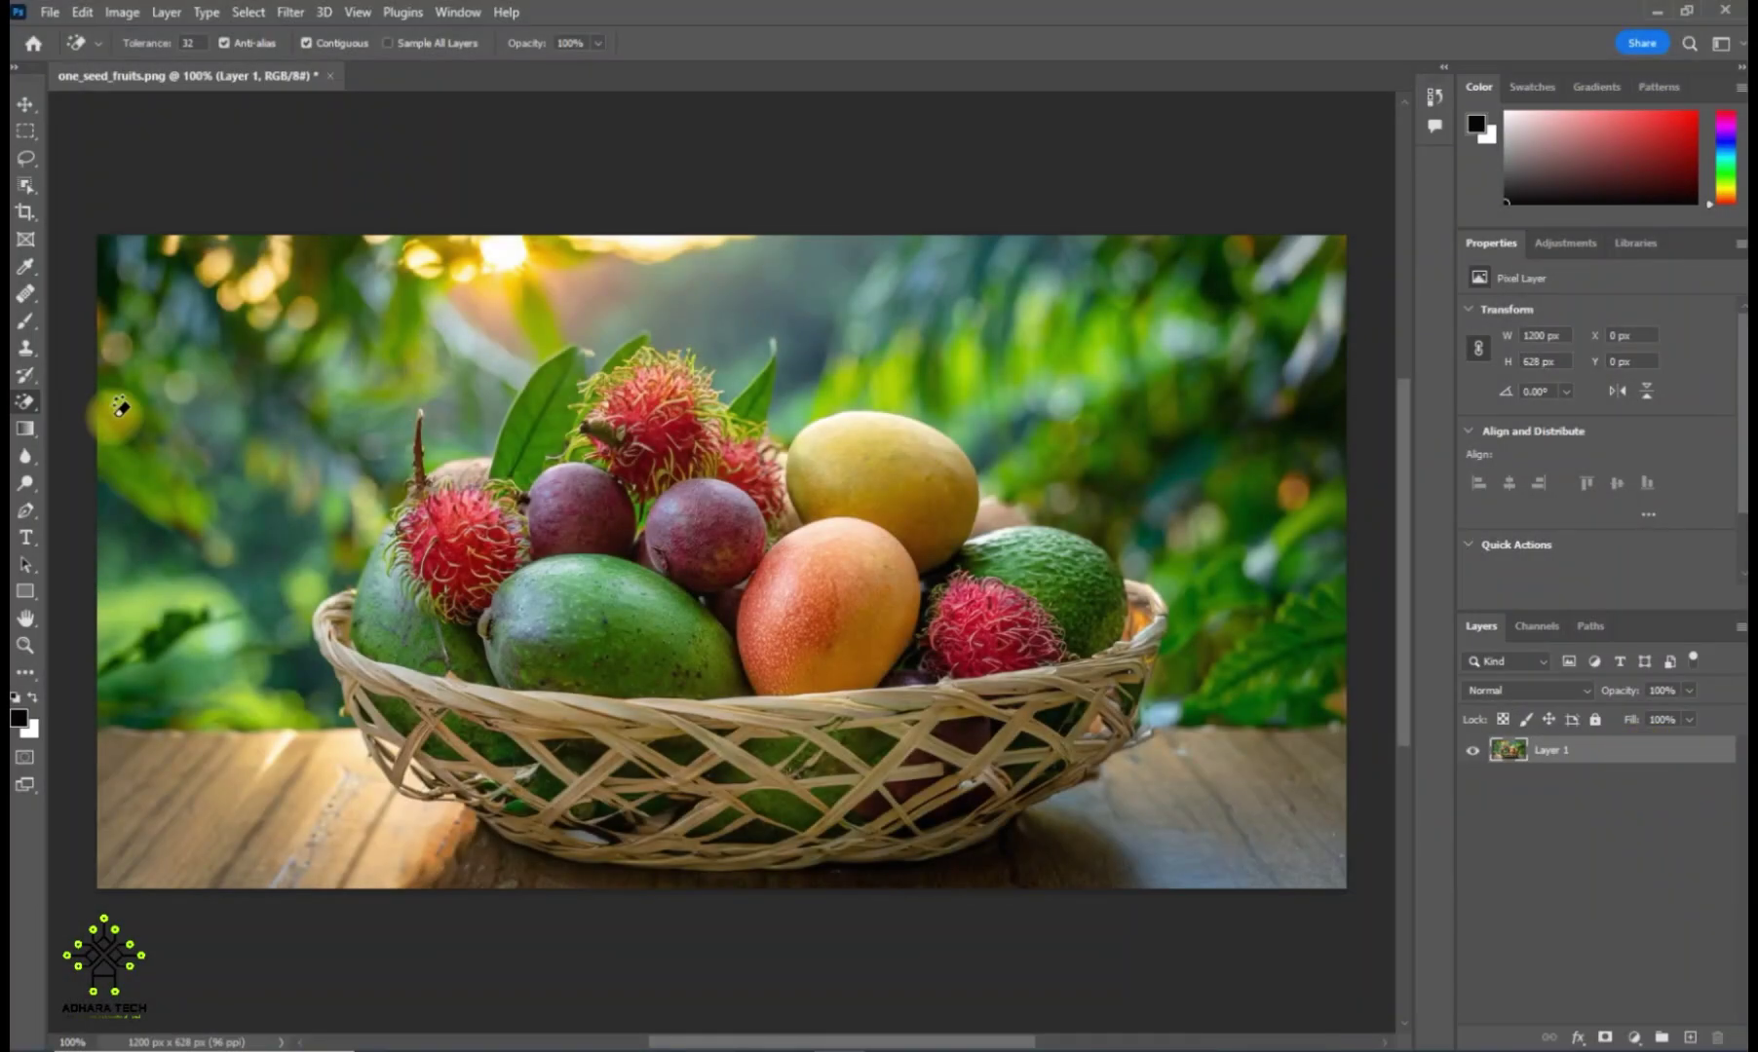
# Step: Try to erase the blurred background around the fruit basket using the Magic Eraser Tool with a tolerance of 100
pyautogui.rightClick(25, 400)
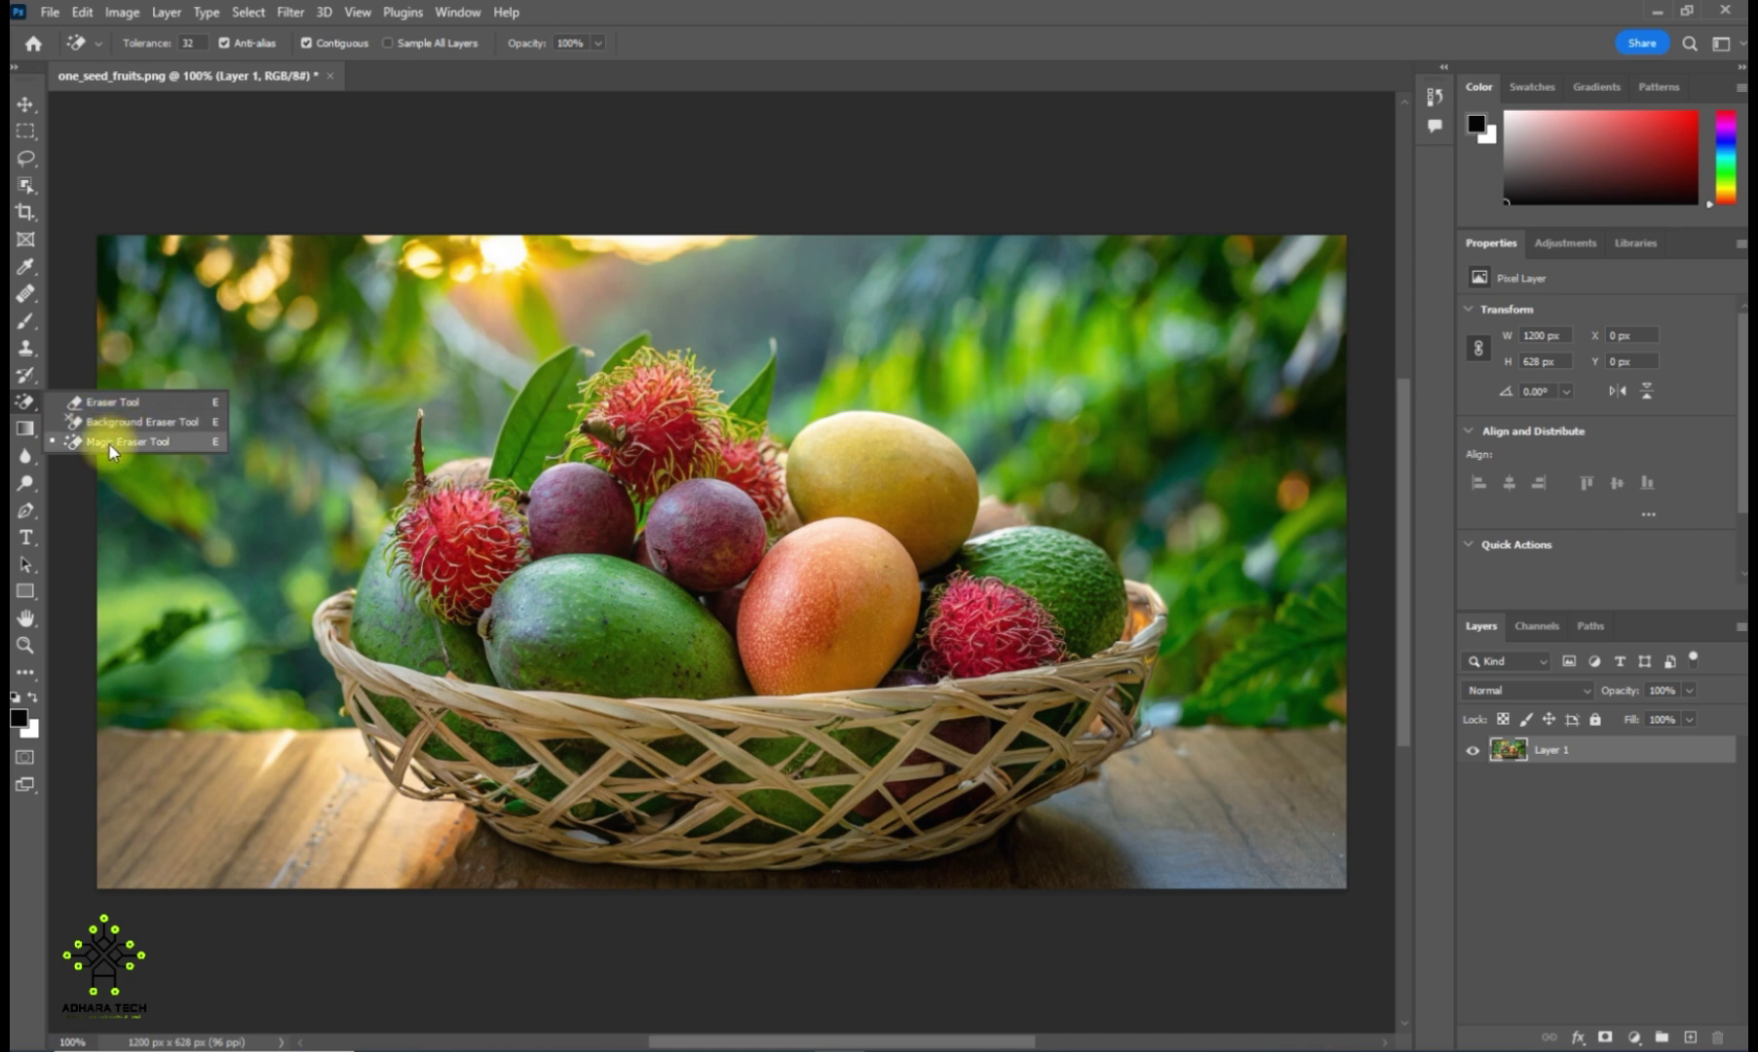
pyautogui.click(108, 443)
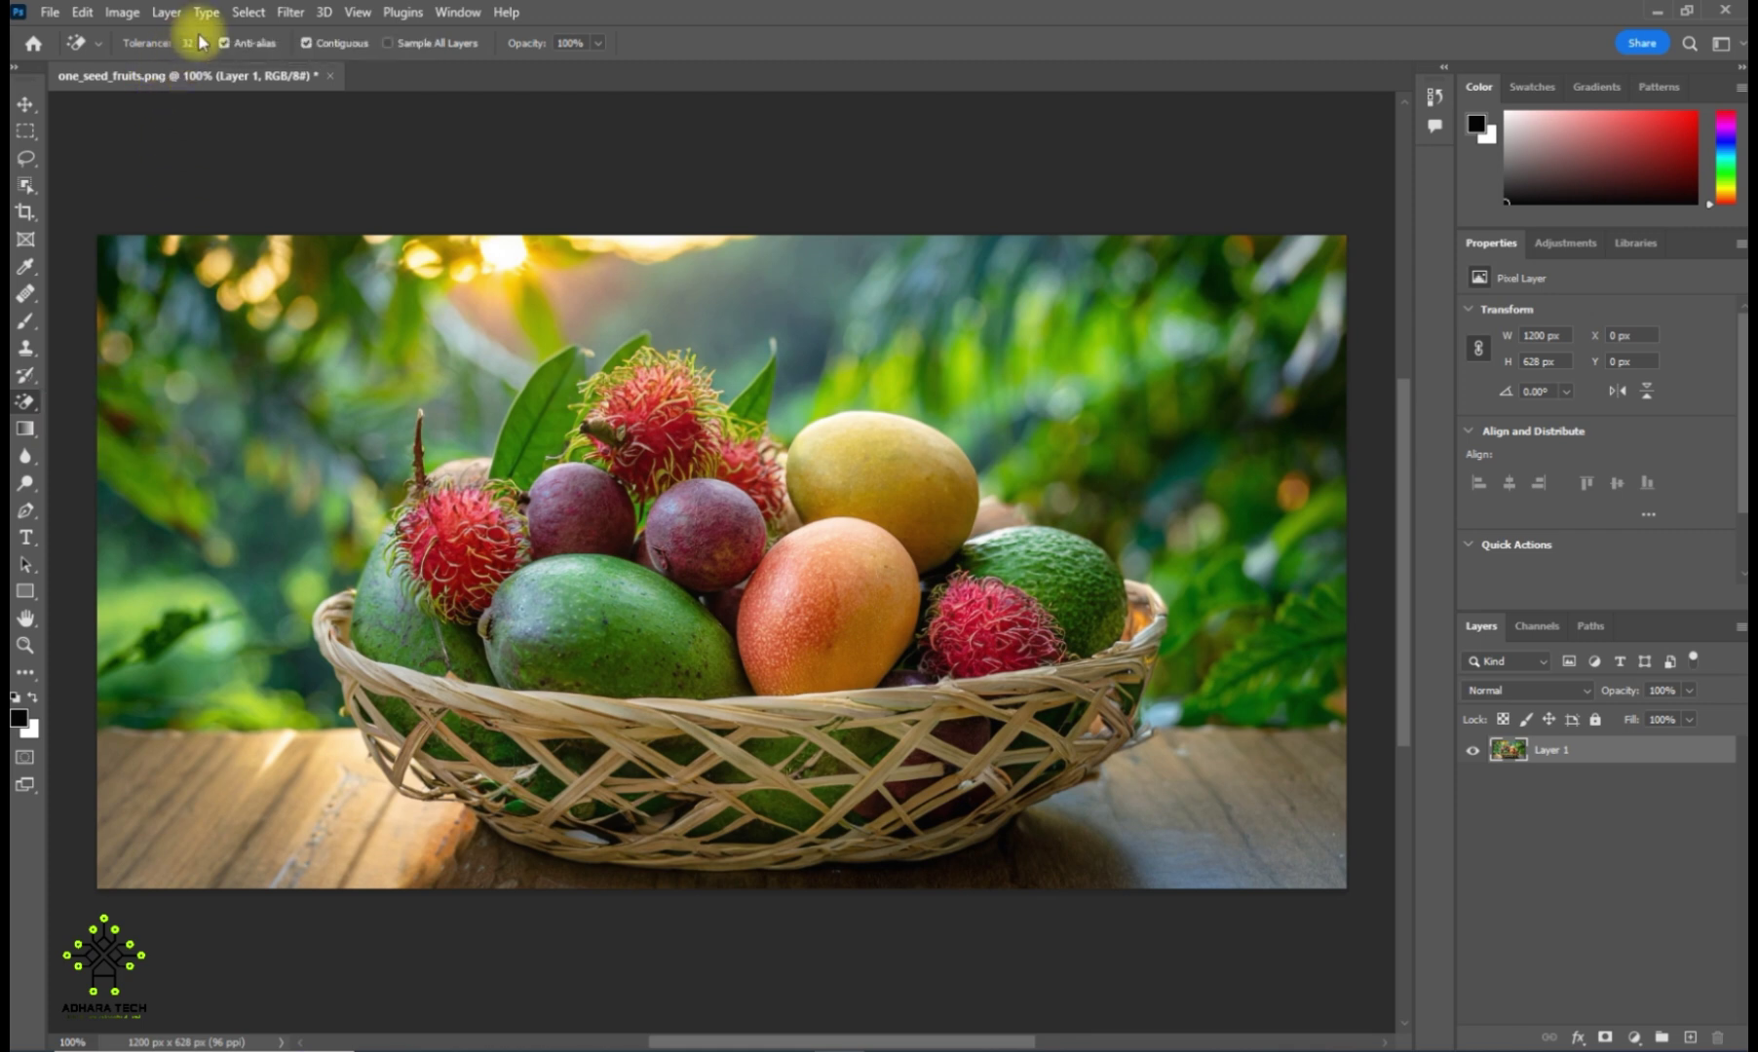
pyautogui.click(181, 44)
pyautogui.write('100')
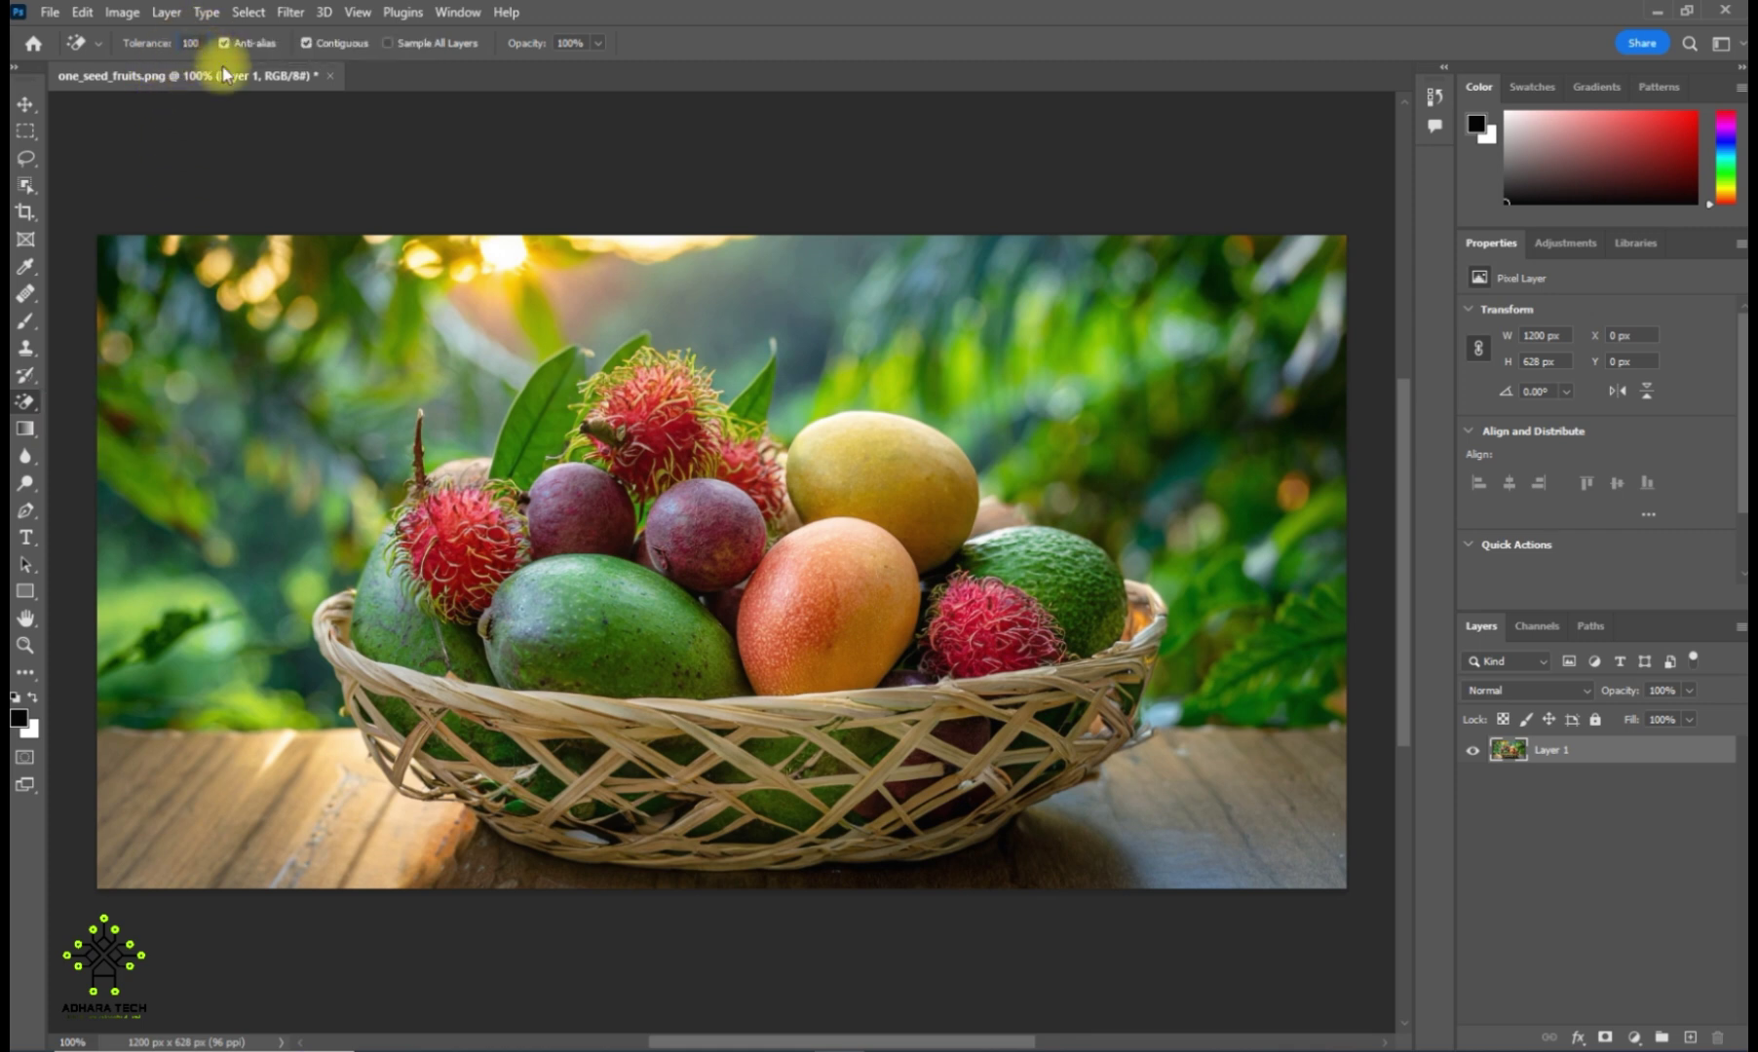
pyautogui.click(343, 310)
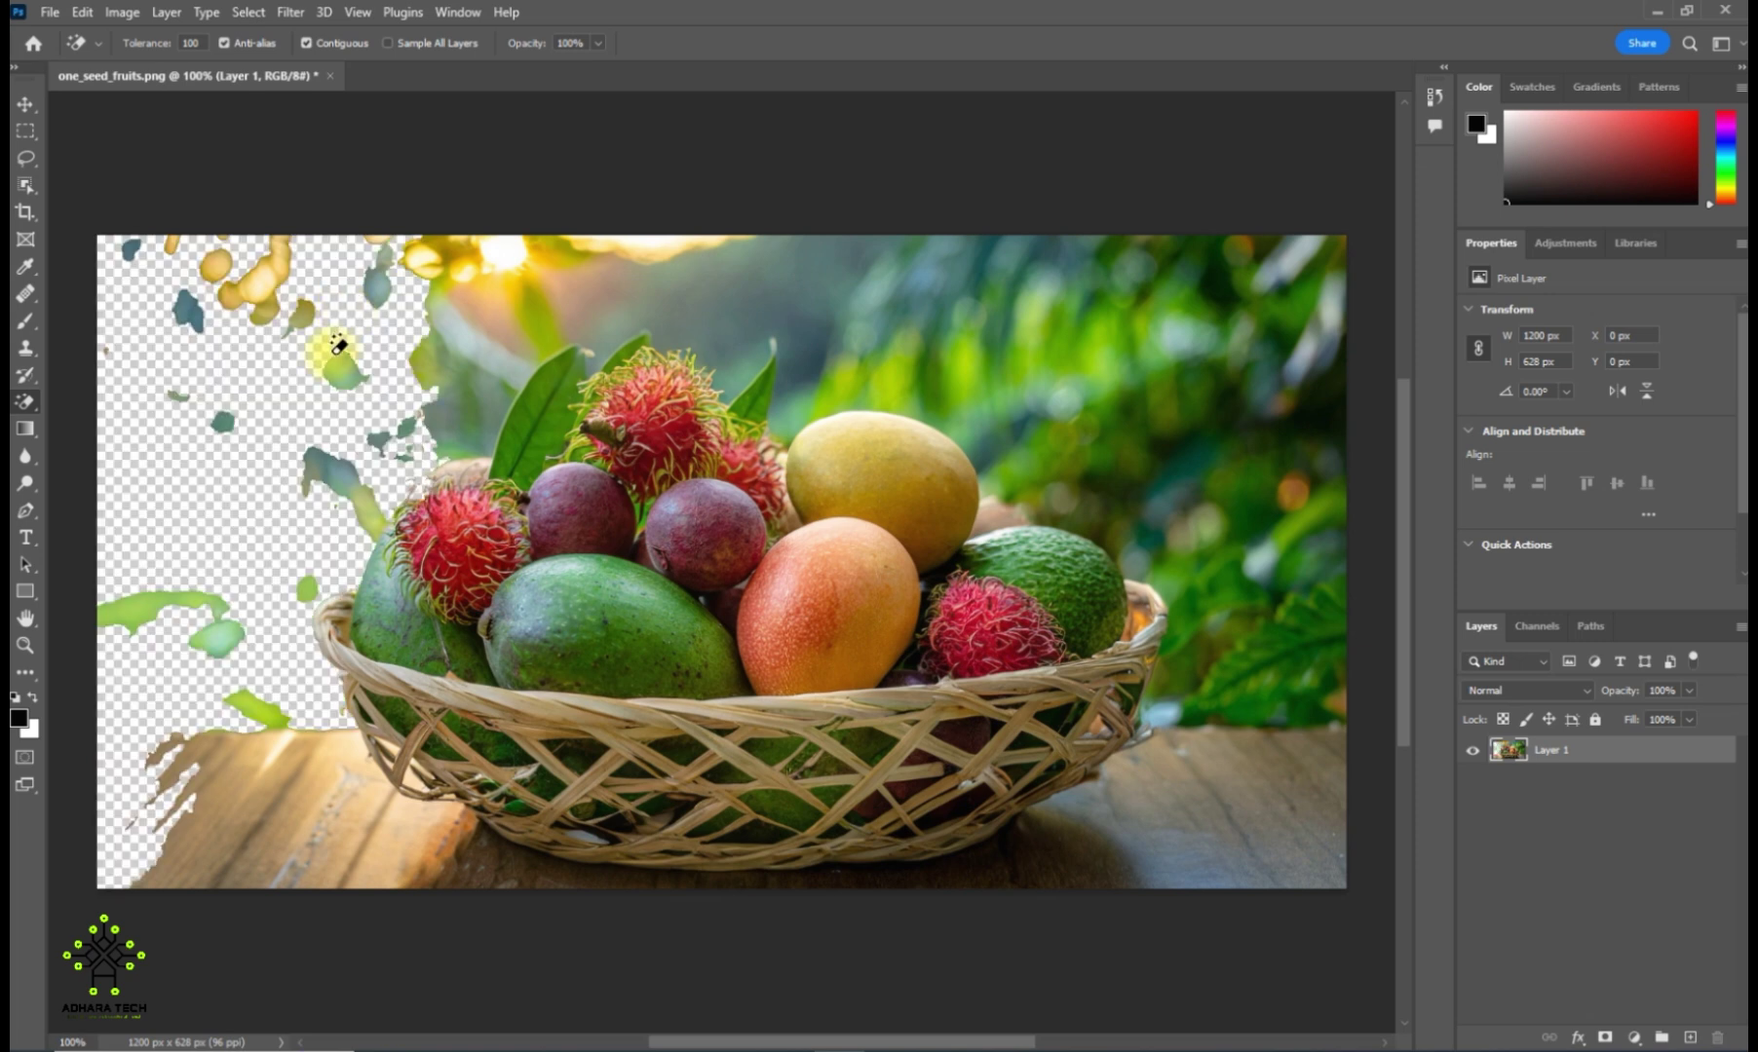
pyautogui.click(726, 277)
pyautogui.click(1187, 430)
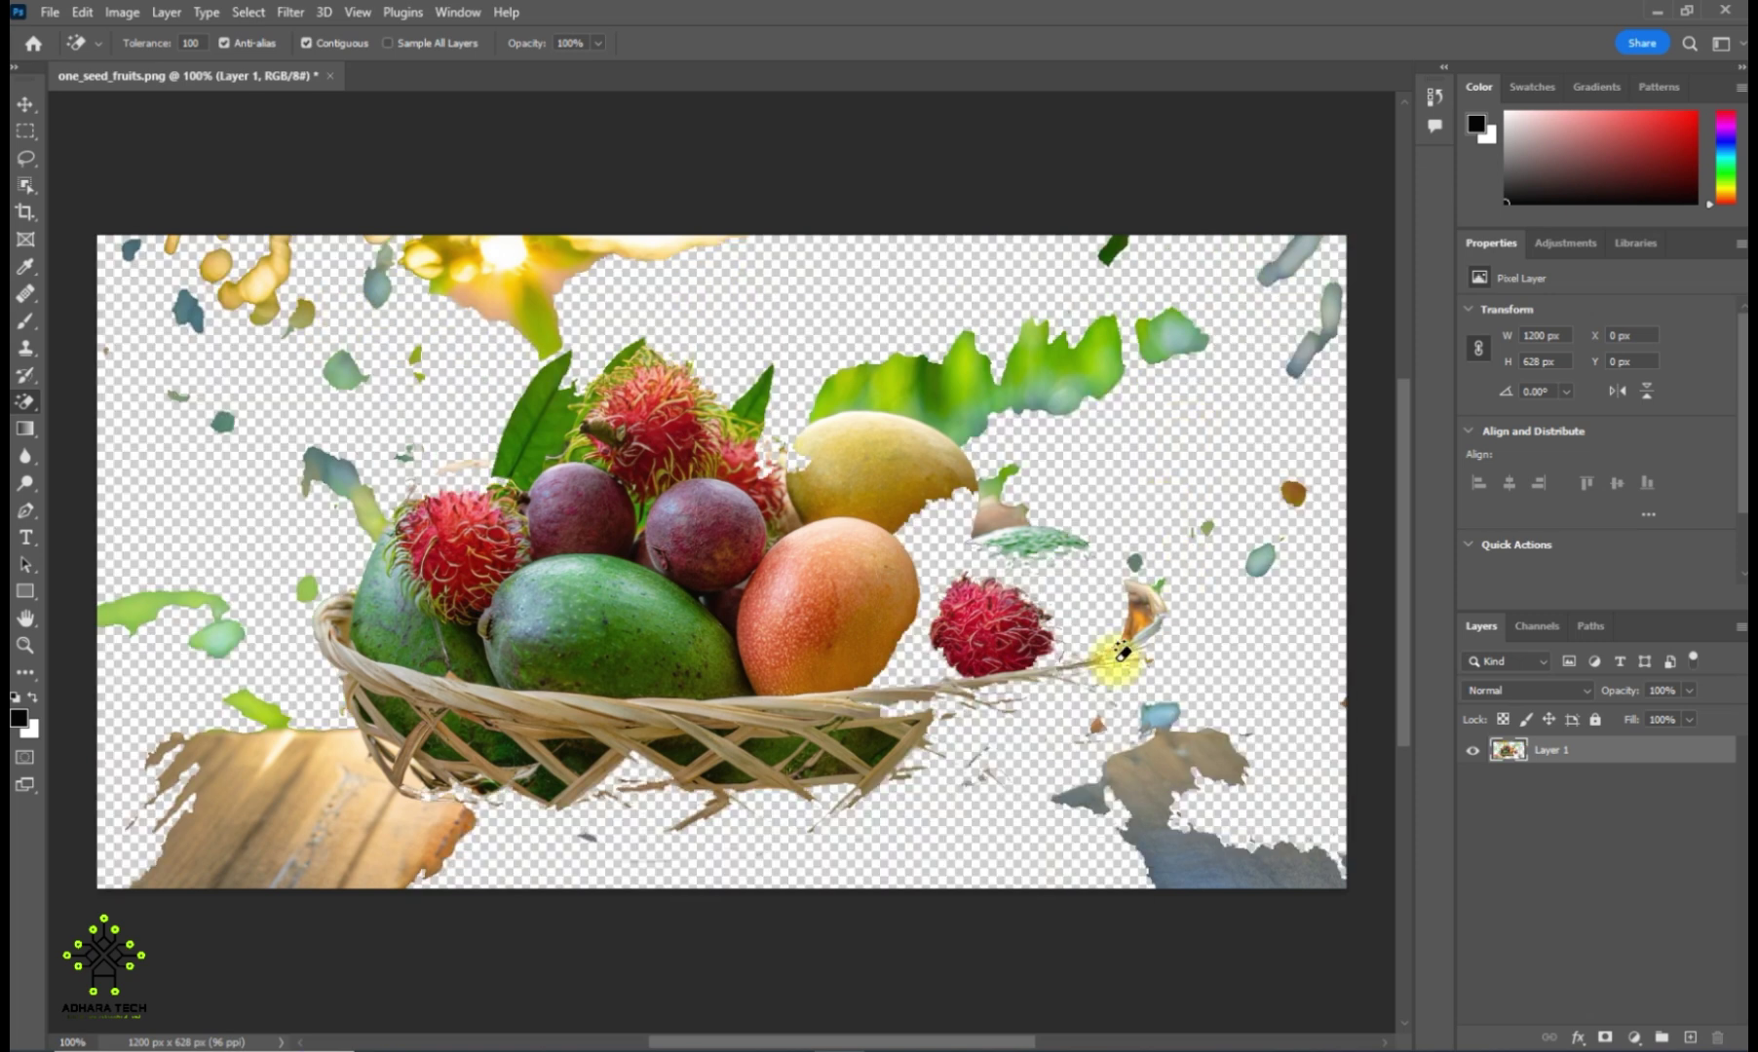
# Step: Undo all the Magic Eraser deletions on the fruit basket image
pyautogui.hotkey('ctrl', 'z')
pyautogui.hotkey('ctrl', 'z')
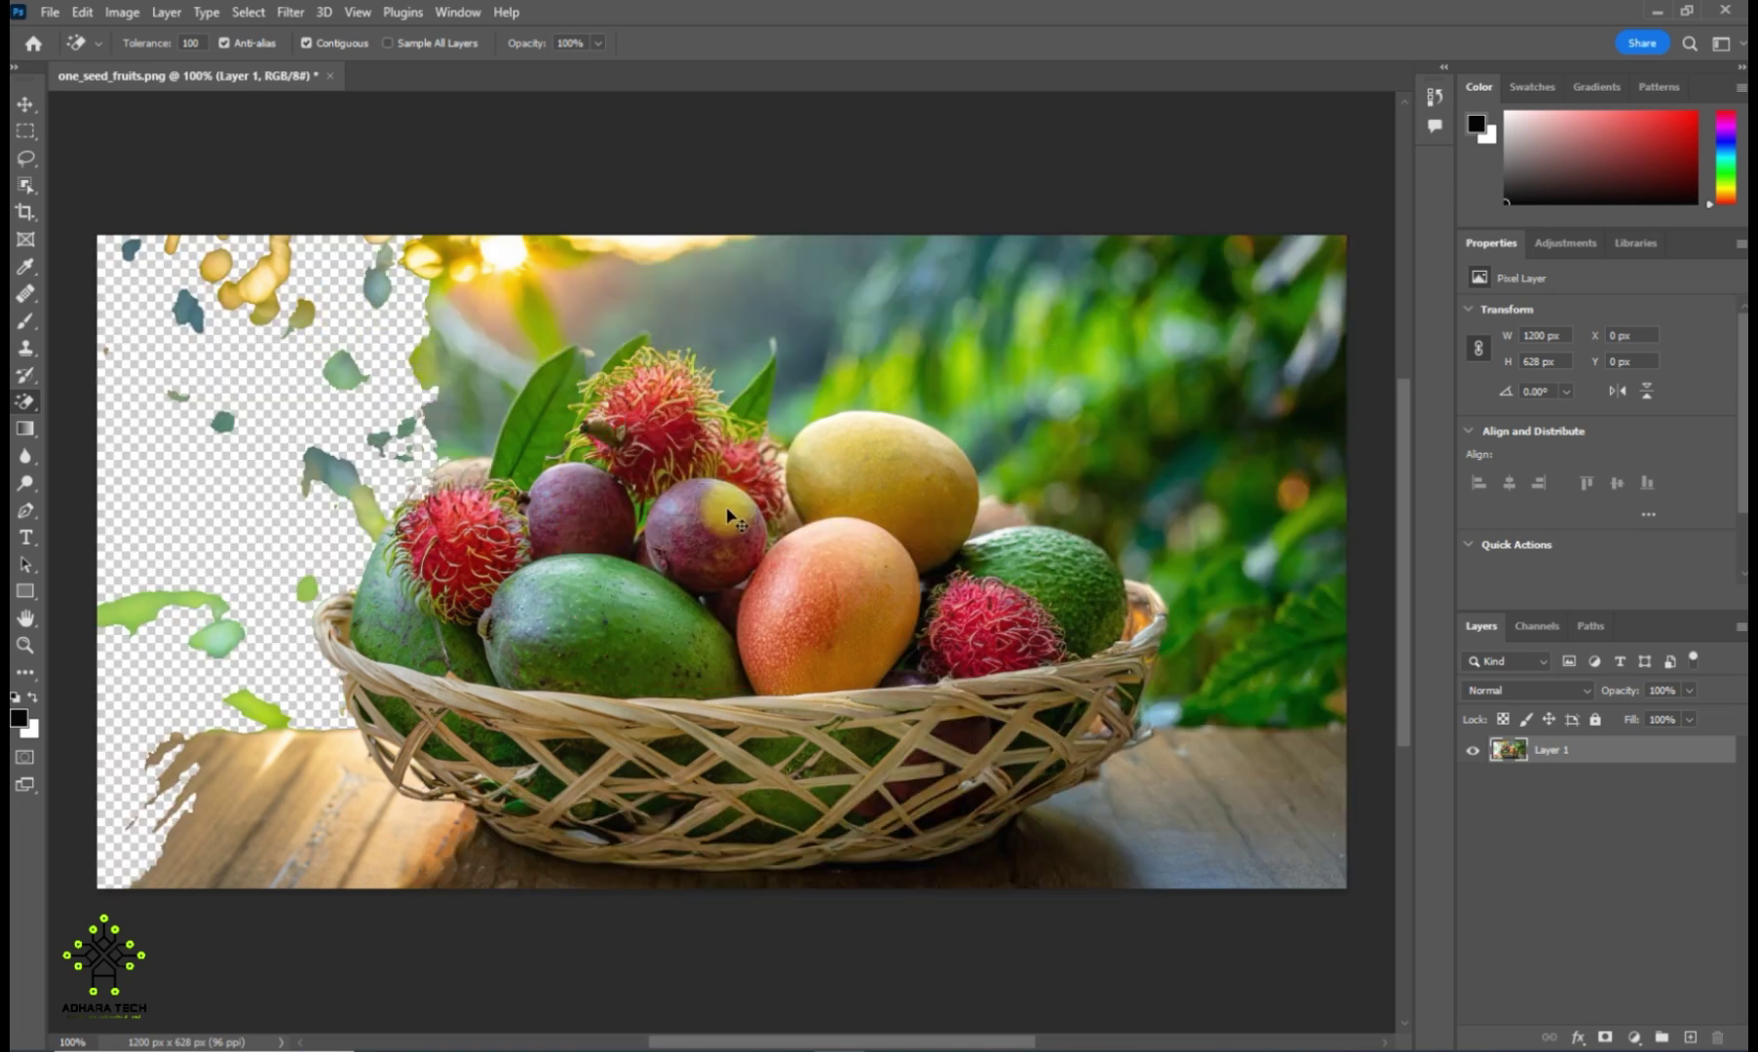
pyautogui.hotkey('ctrl', 'z')
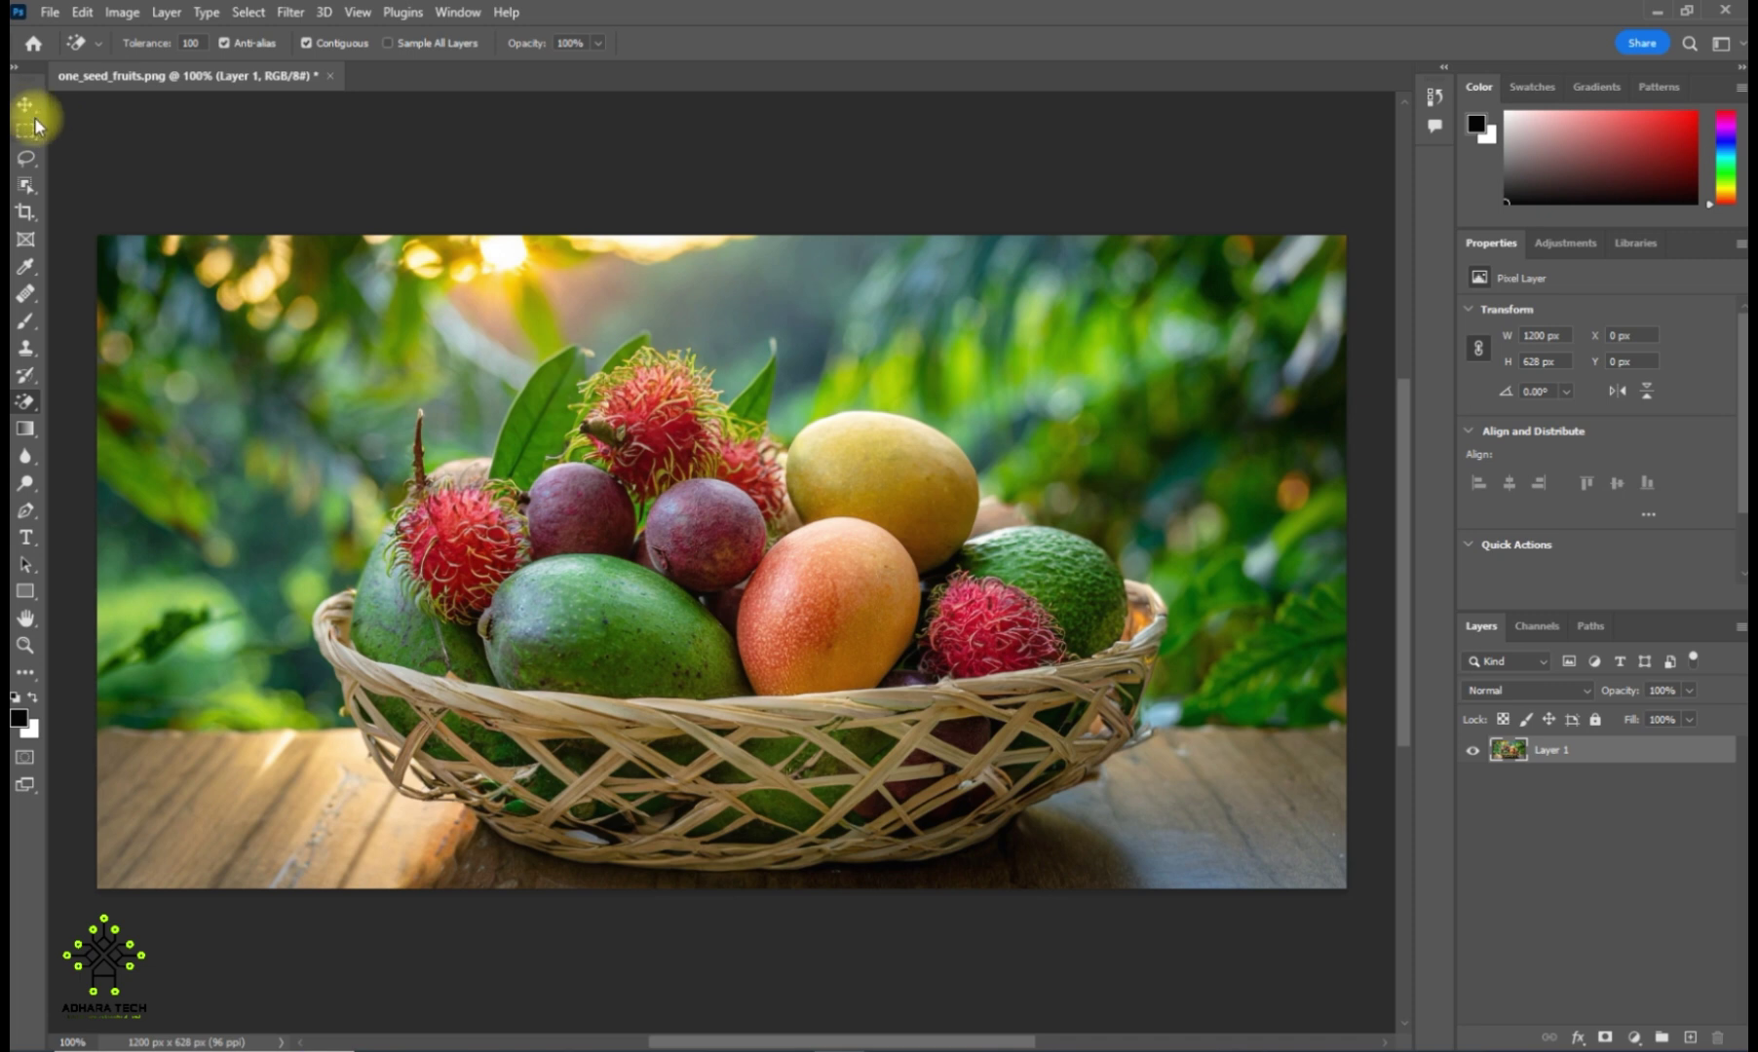
# Step: Open the fruit basket layer in Select and Mask and set the Onion Skin view's transparency to 50%
pyautogui.click(25, 104)
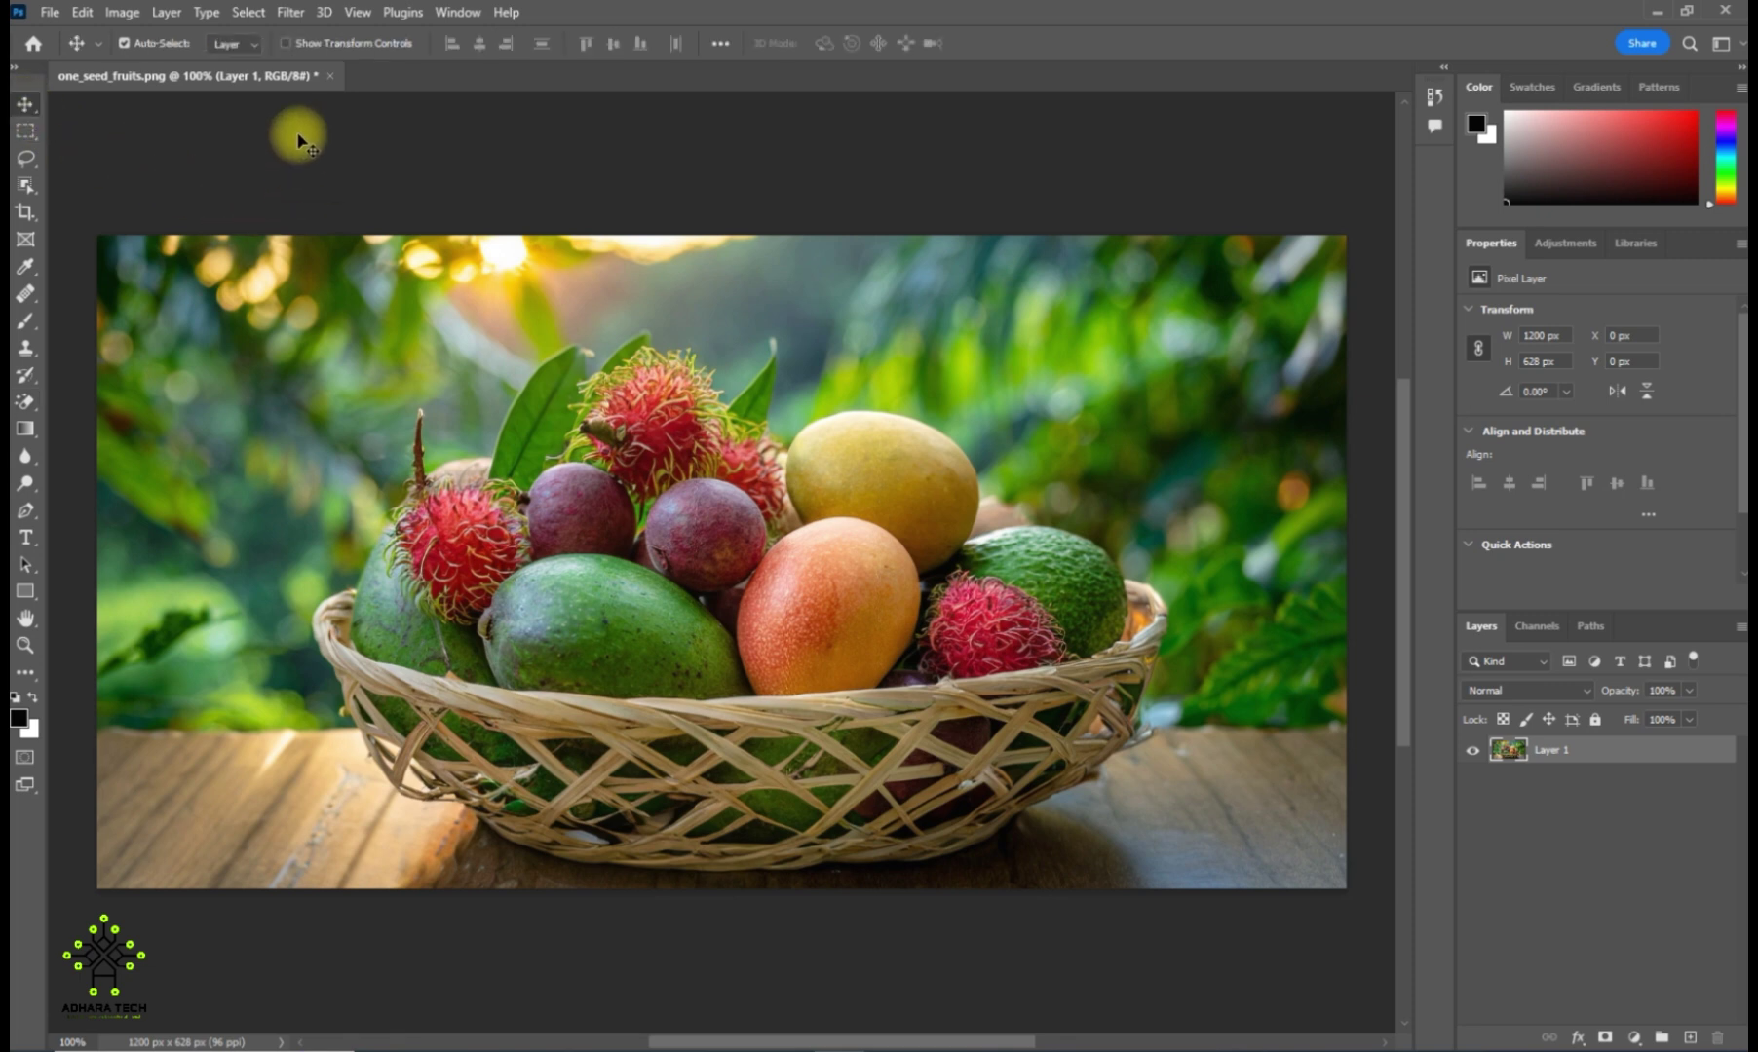
pyautogui.click(248, 13)
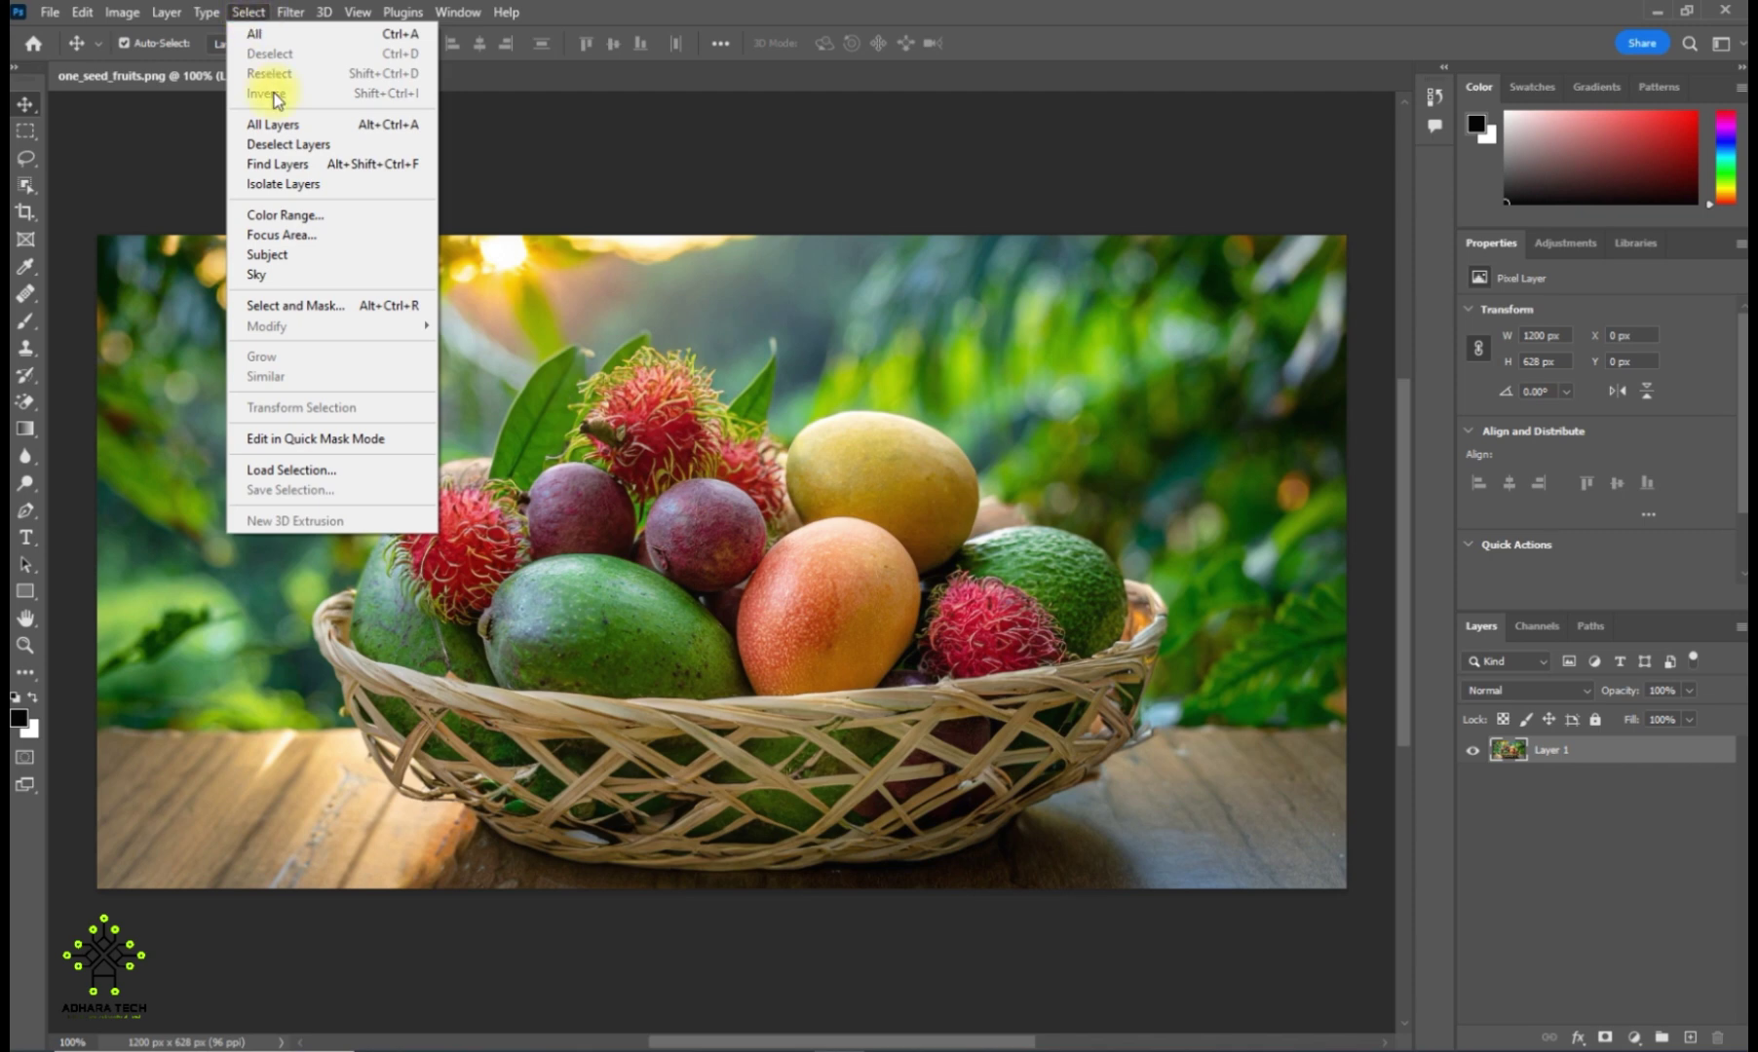
pyautogui.click(310, 306)
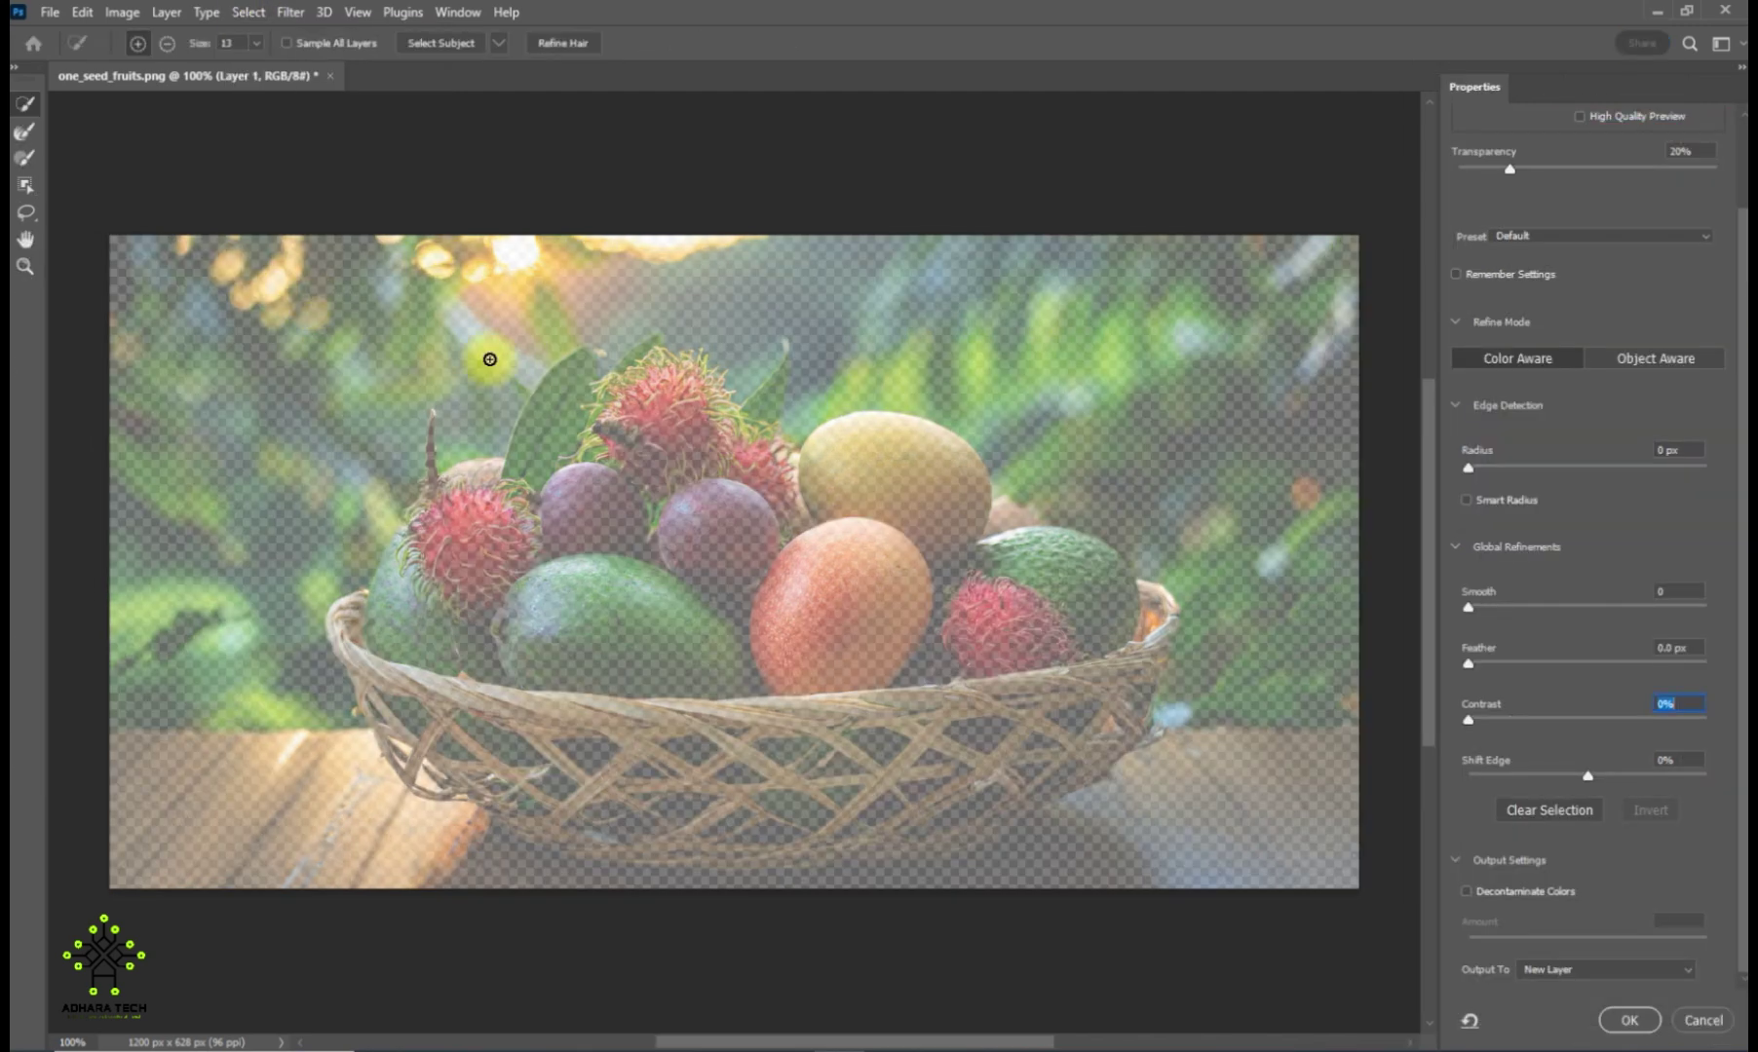
pyautogui.scroll(2, 1542, 228)
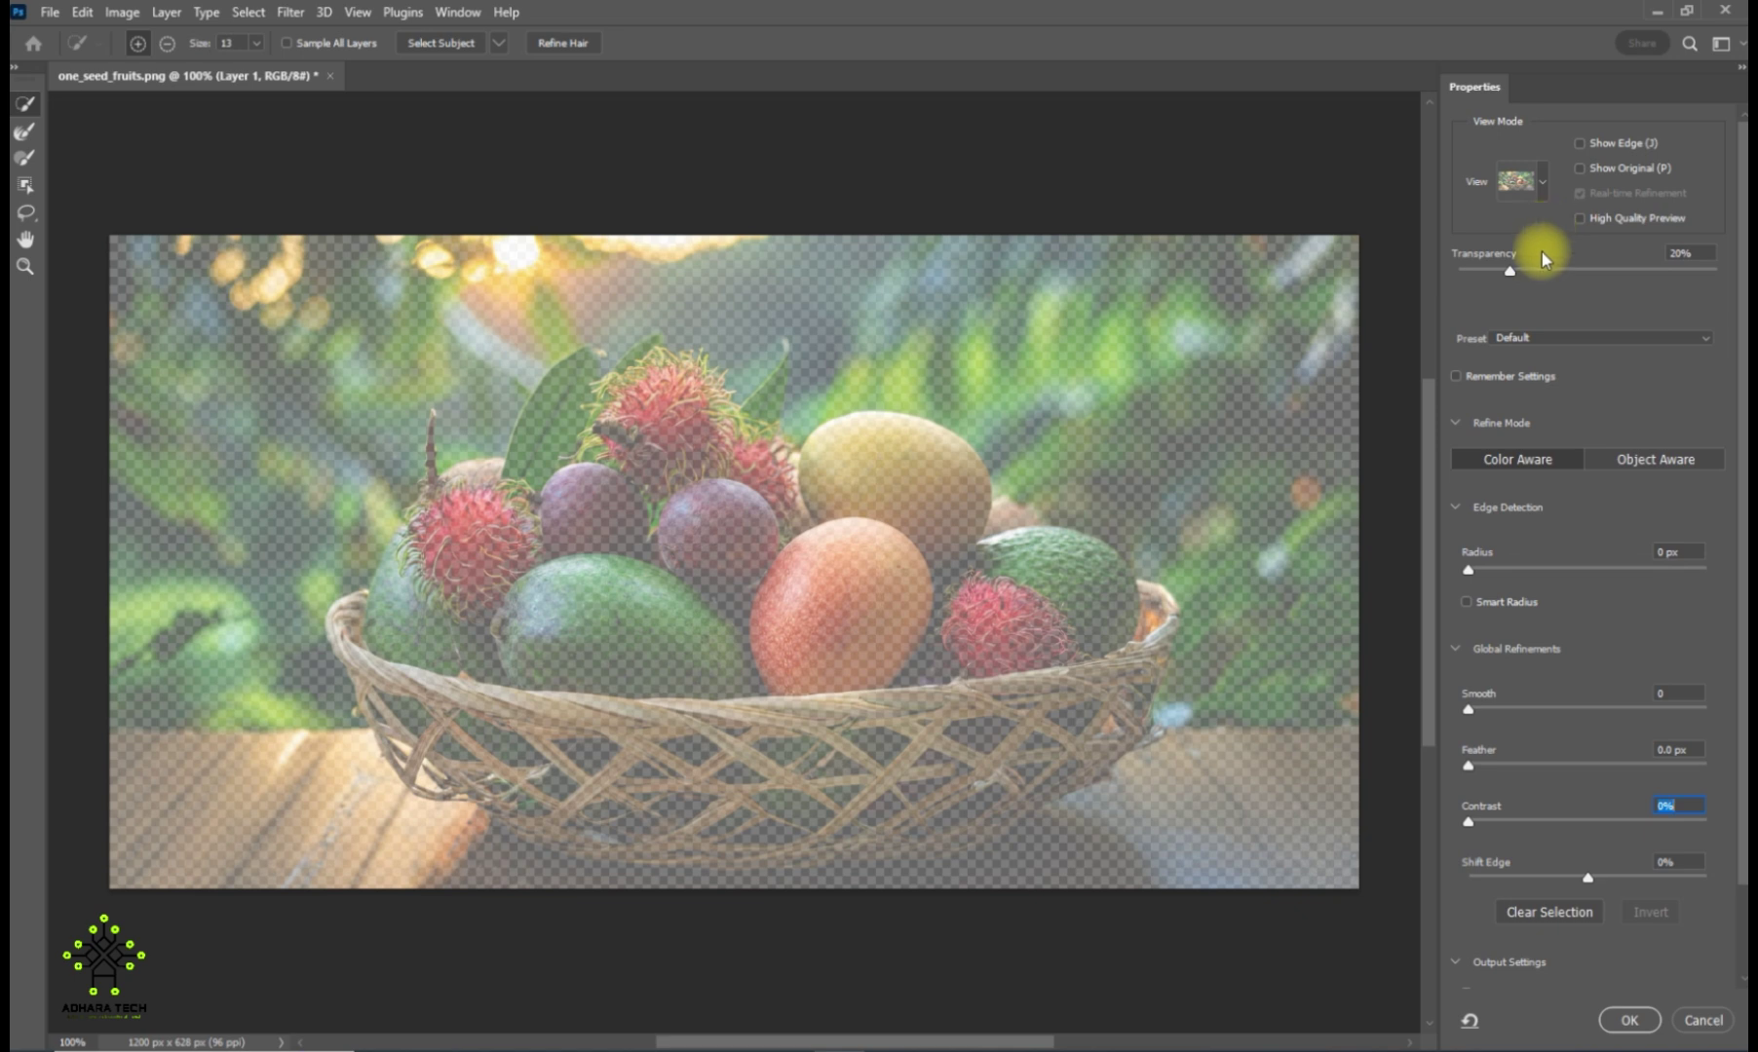
pyautogui.click(1543, 179)
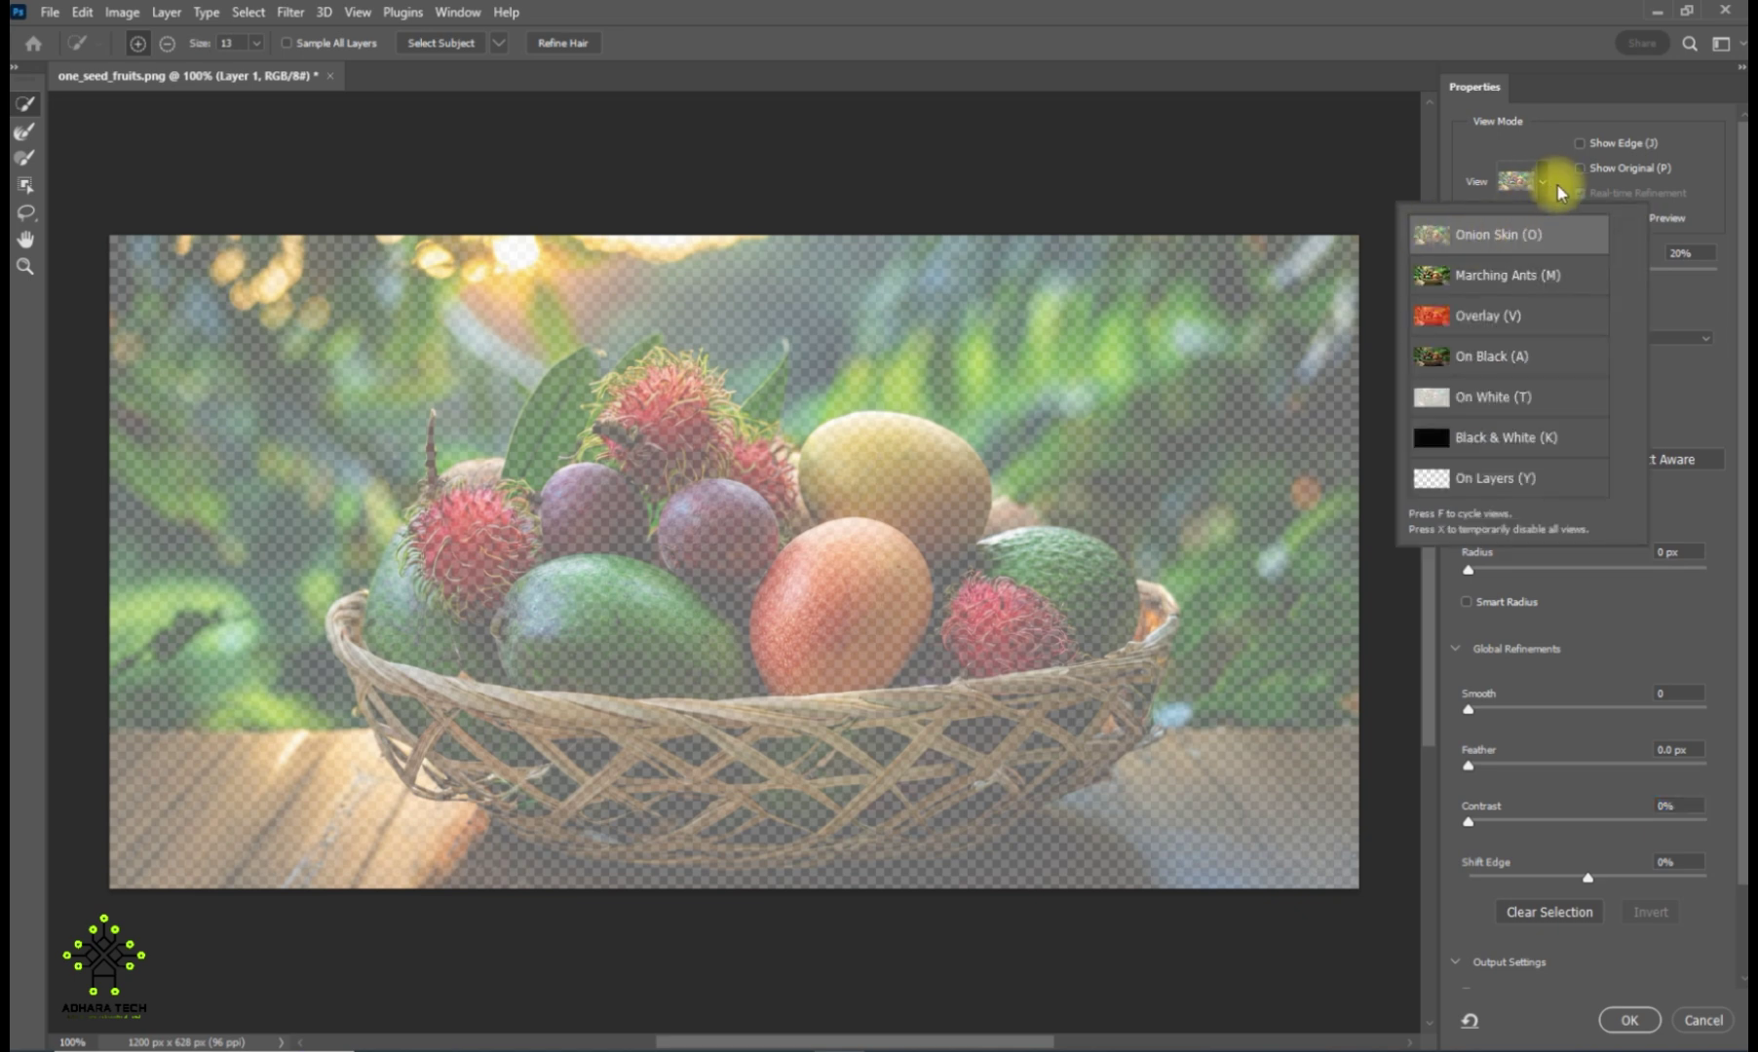
pyautogui.click(1537, 185)
pyautogui.moveTo(1509, 273); pyautogui.dragTo(1570, 277)
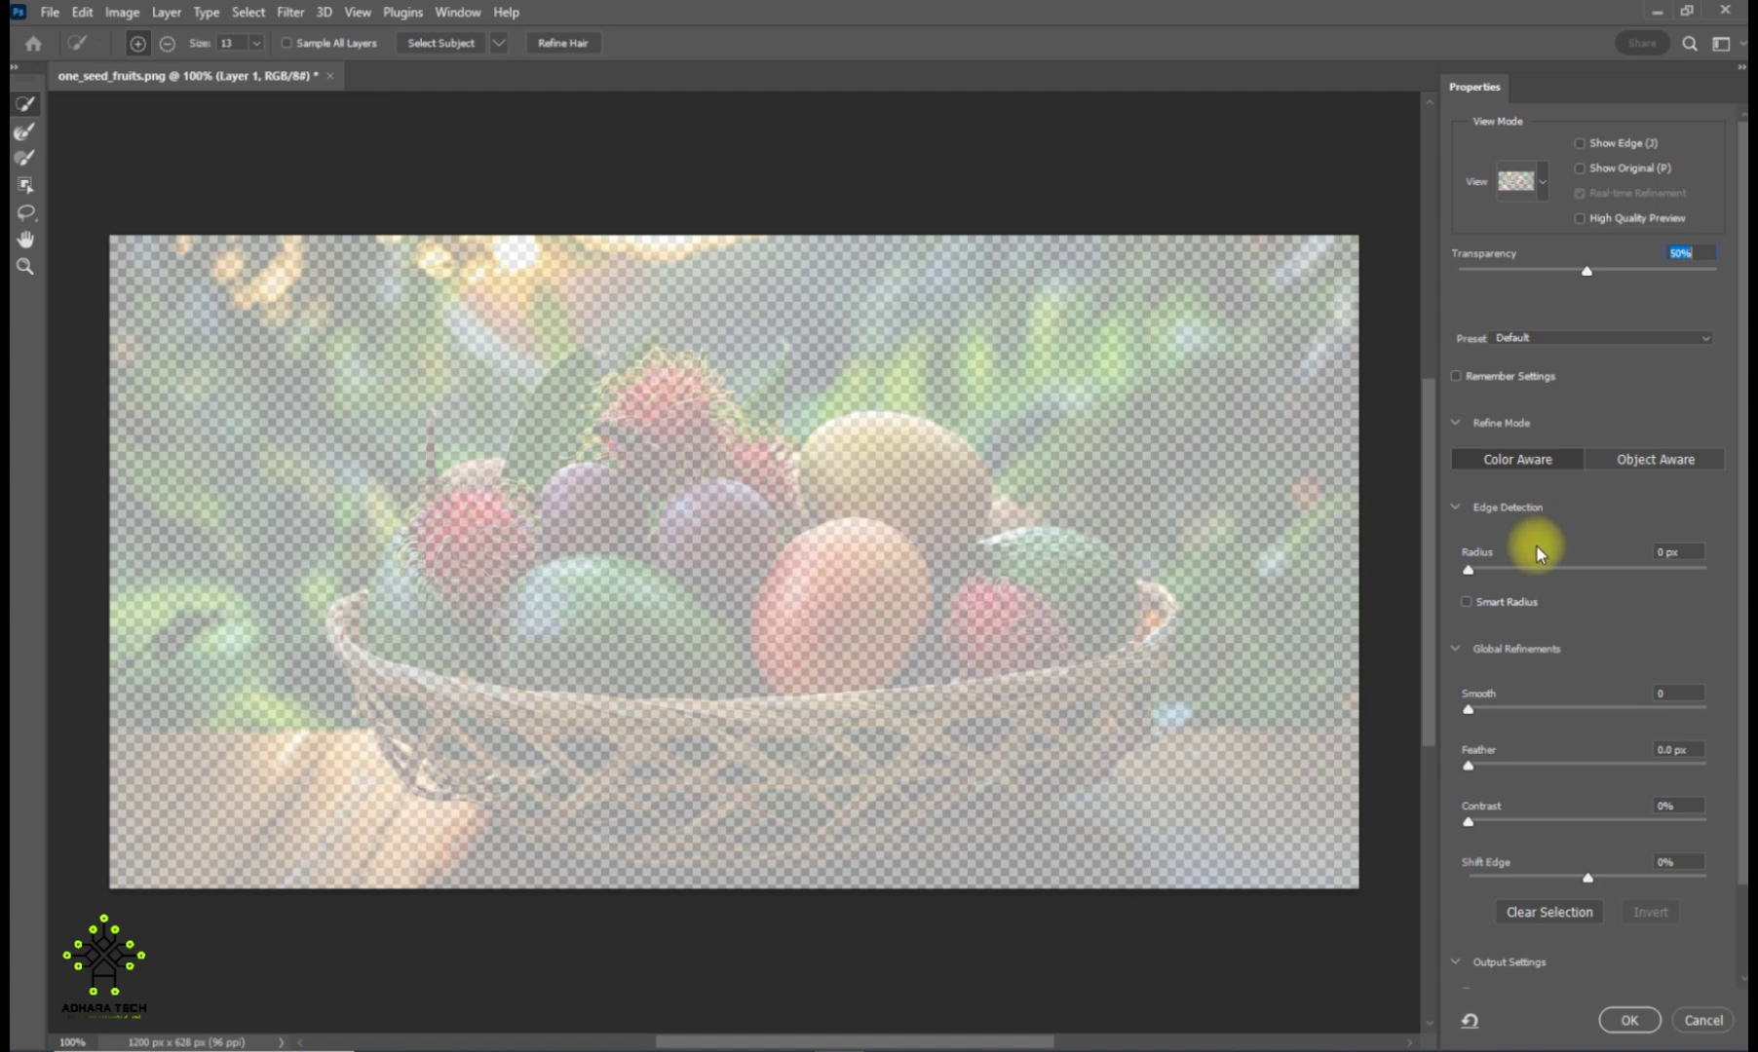
# Step: Select the fruit basket with Select Subject and add the missing green leaves around the top rambutan using the Quick Selection brush
pyautogui.click(460, 48)
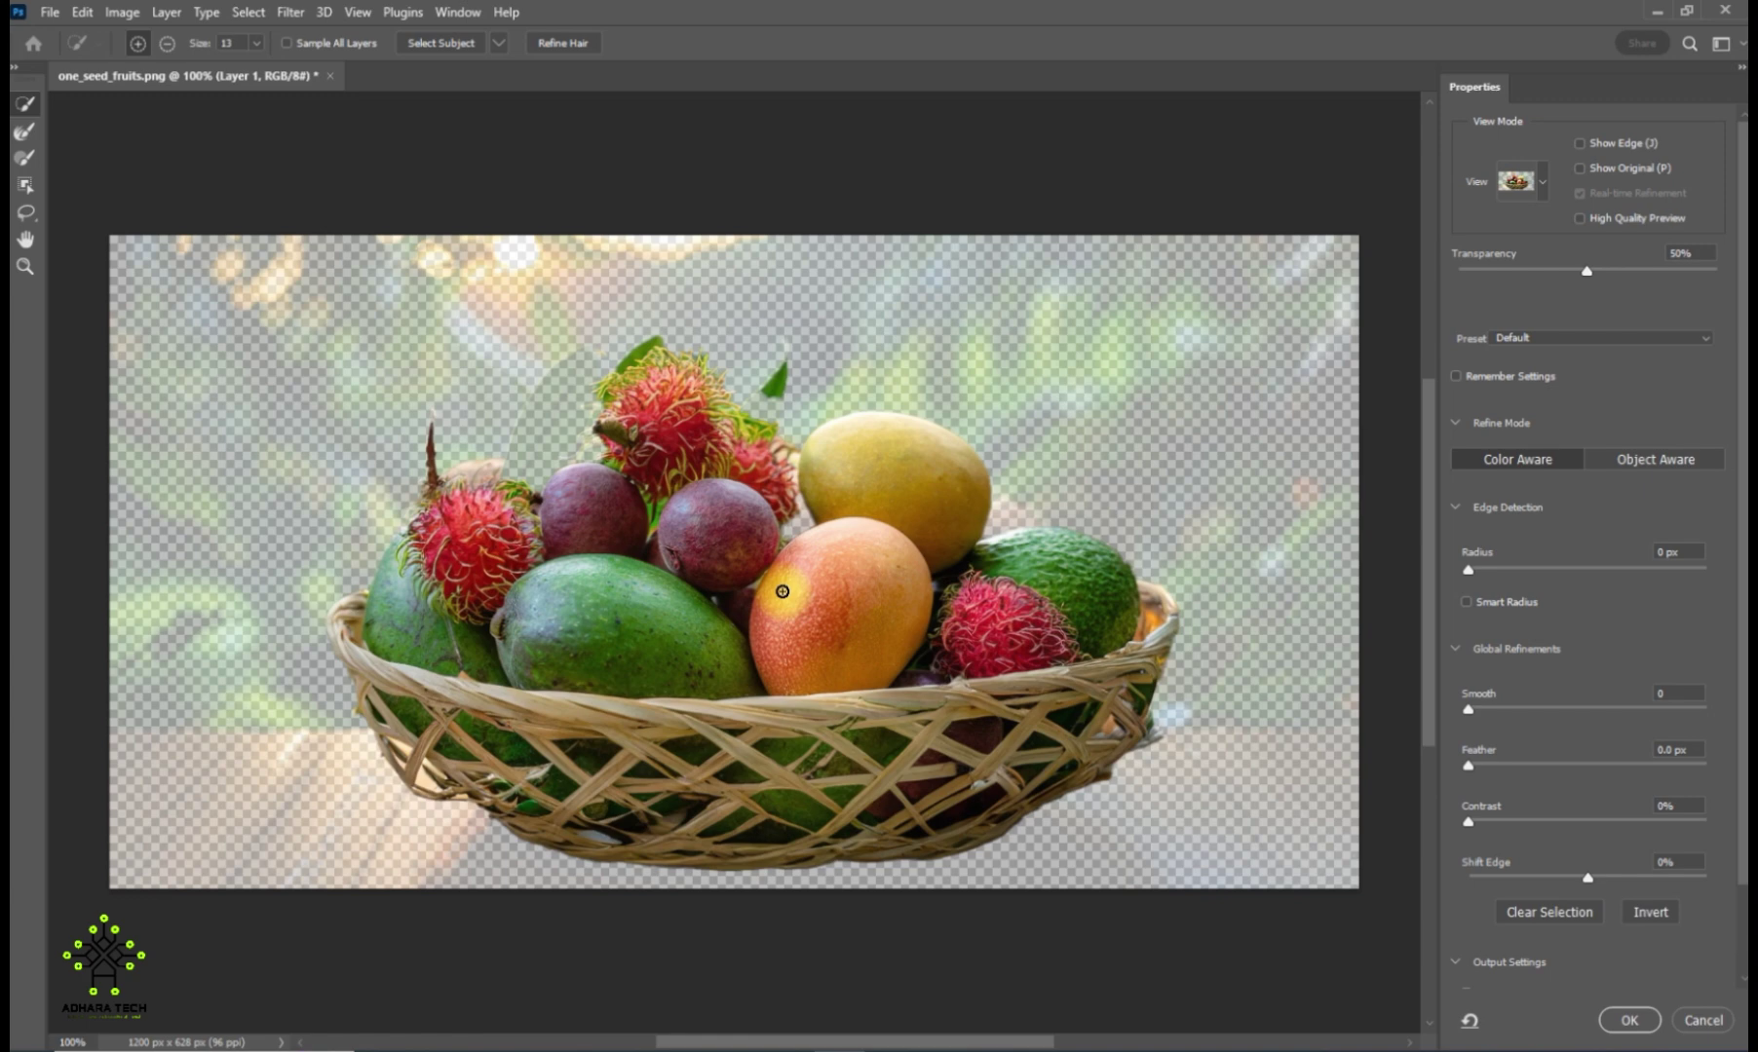
pyautogui.scroll(3, 783, 591)
pyautogui.moveTo(777, 589)
pyautogui.mouseDown()
pyautogui.moveTo(712, 587)
pyautogui.moveTo(783, 574)
pyautogui.mouseUp()
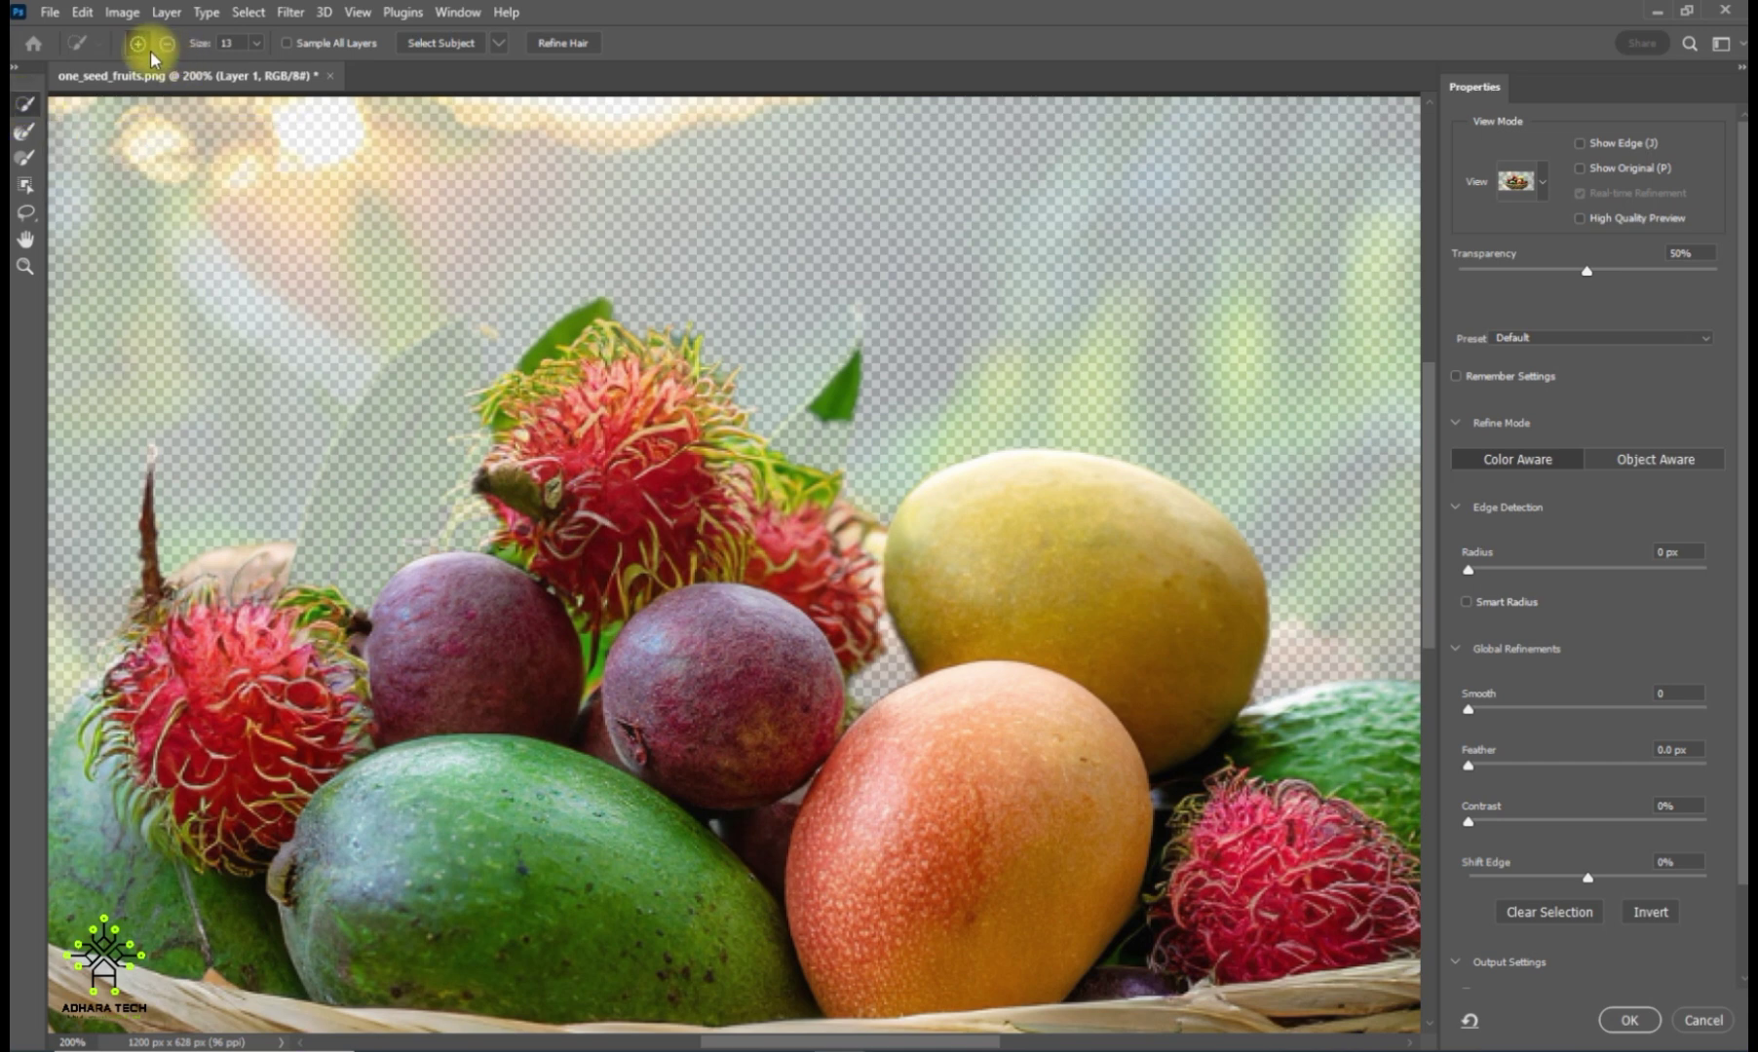
pyautogui.moveTo(820, 416); pyautogui.dragTo(815, 449)
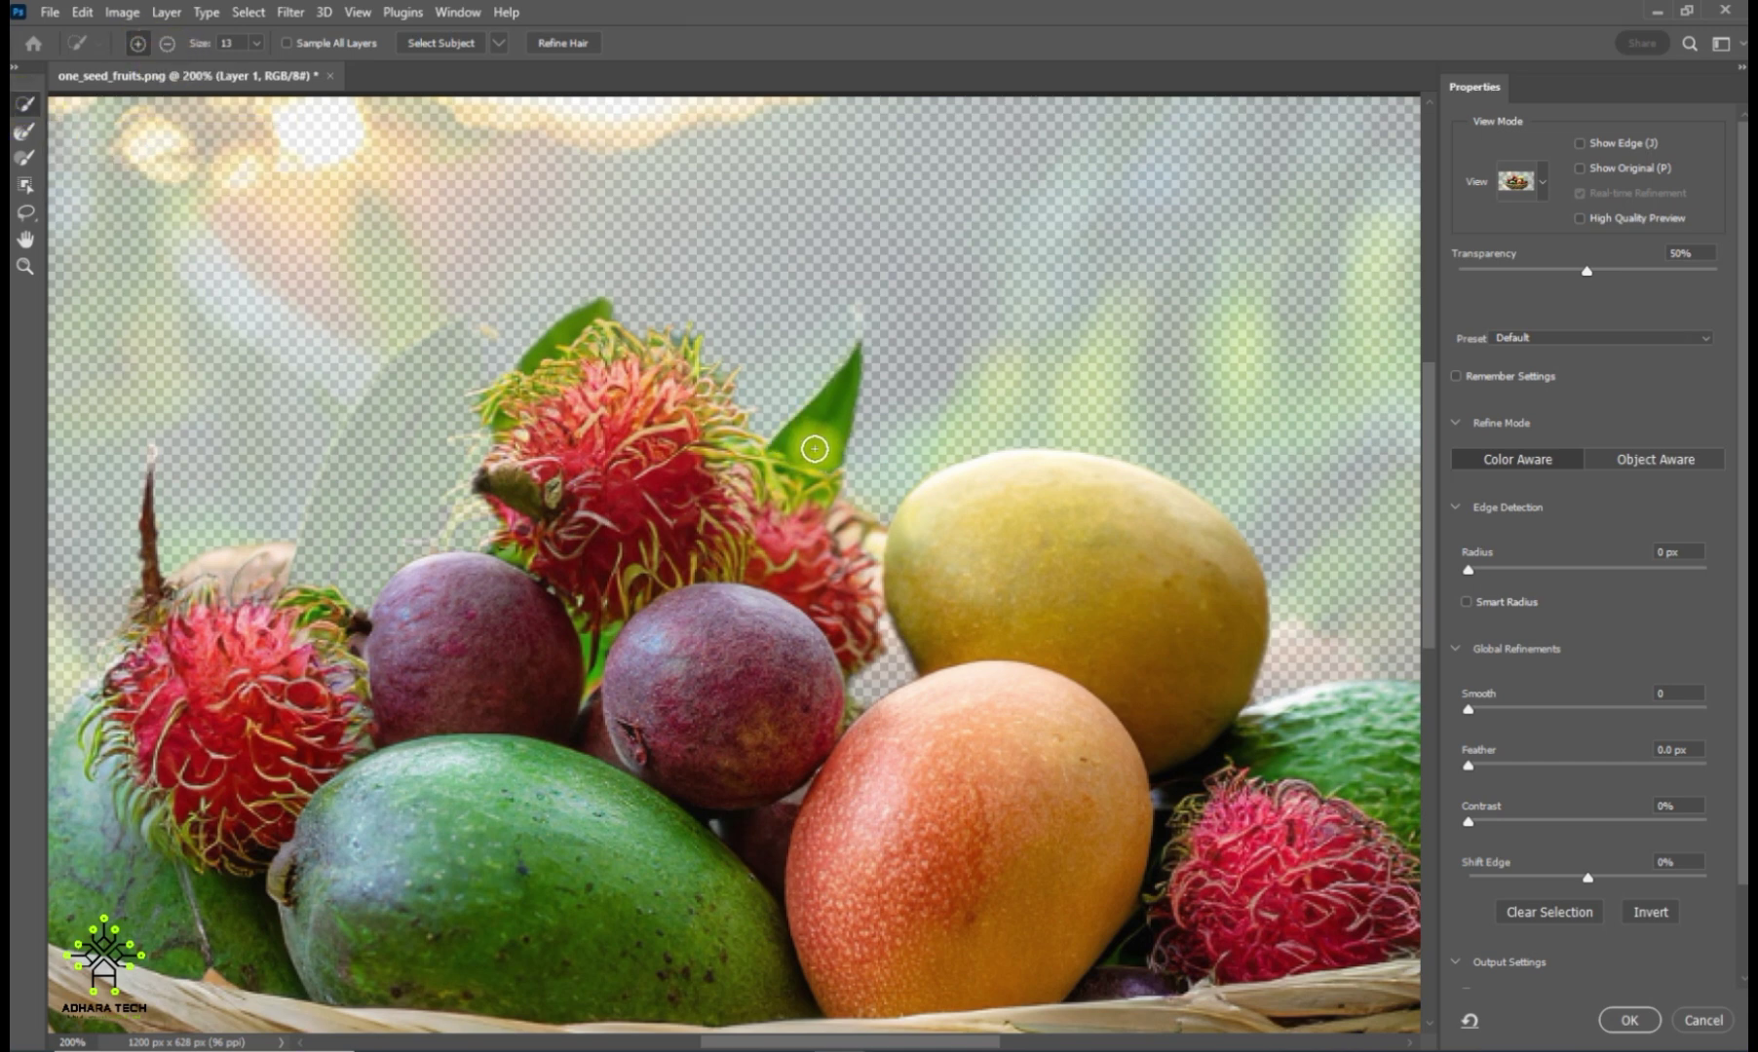
pyautogui.moveTo(463, 365); pyautogui.dragTo(452, 386)
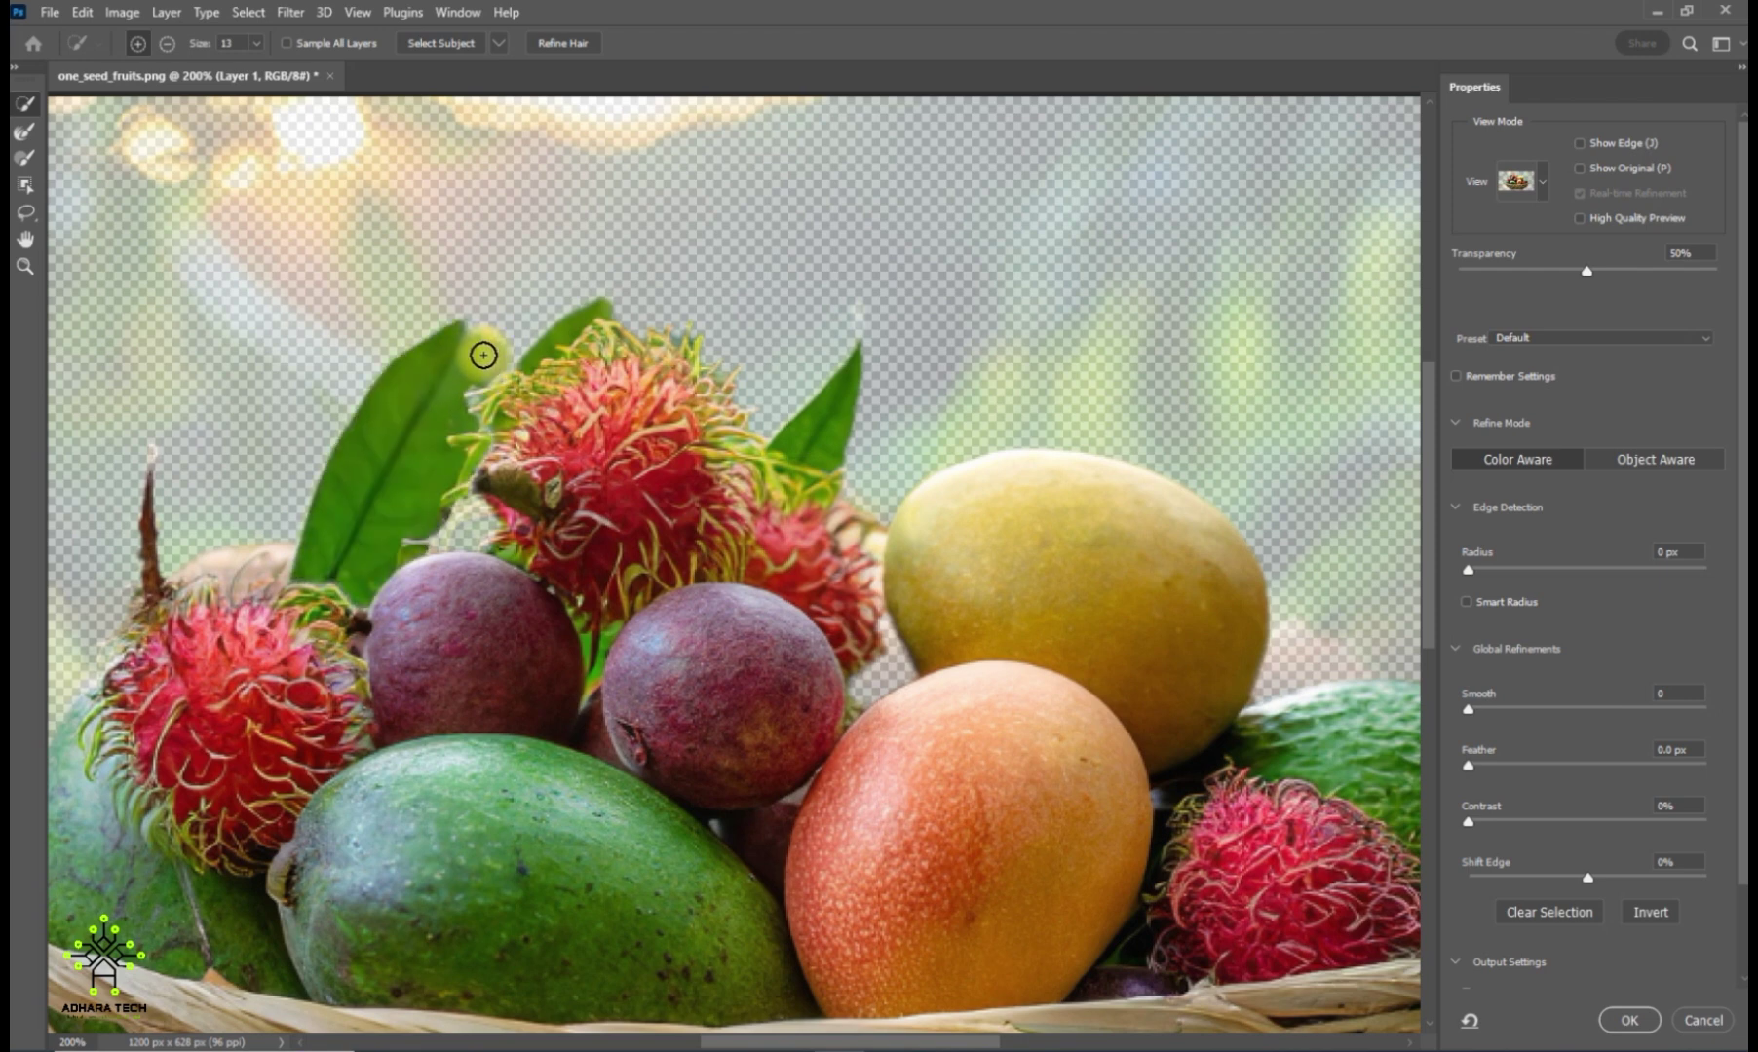
pyautogui.click(479, 348)
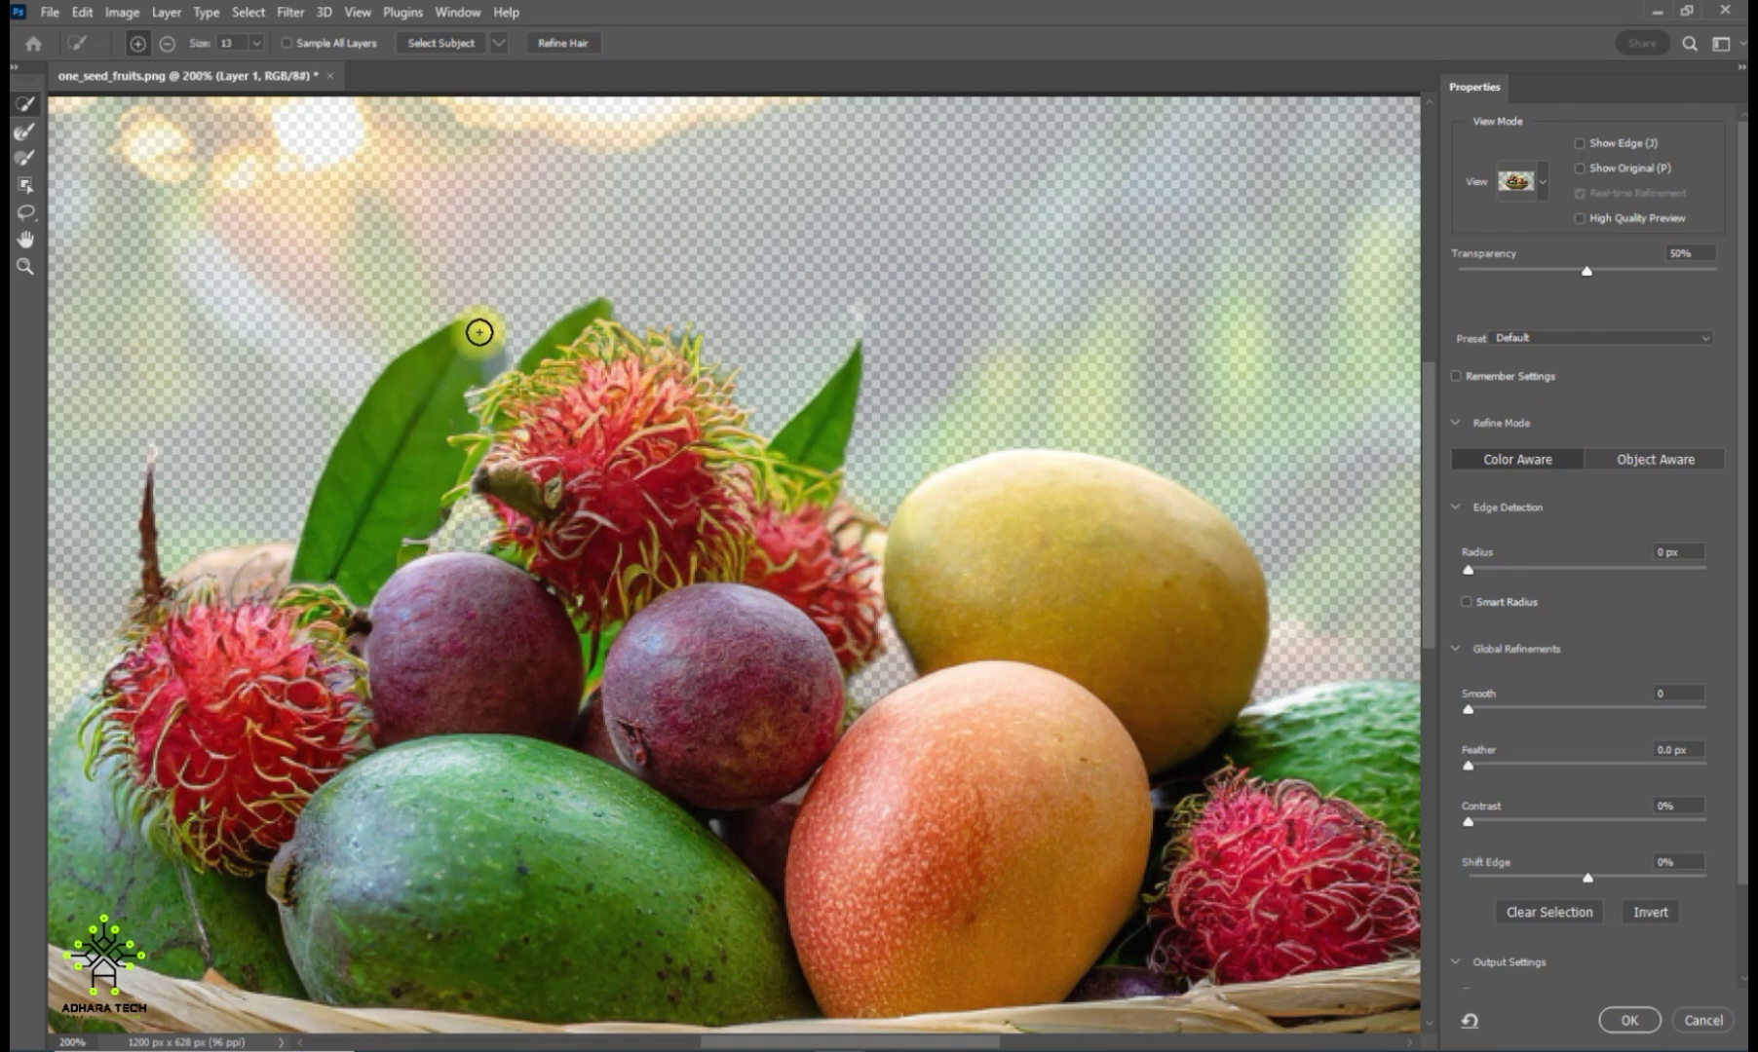
pyautogui.click(601, 314)
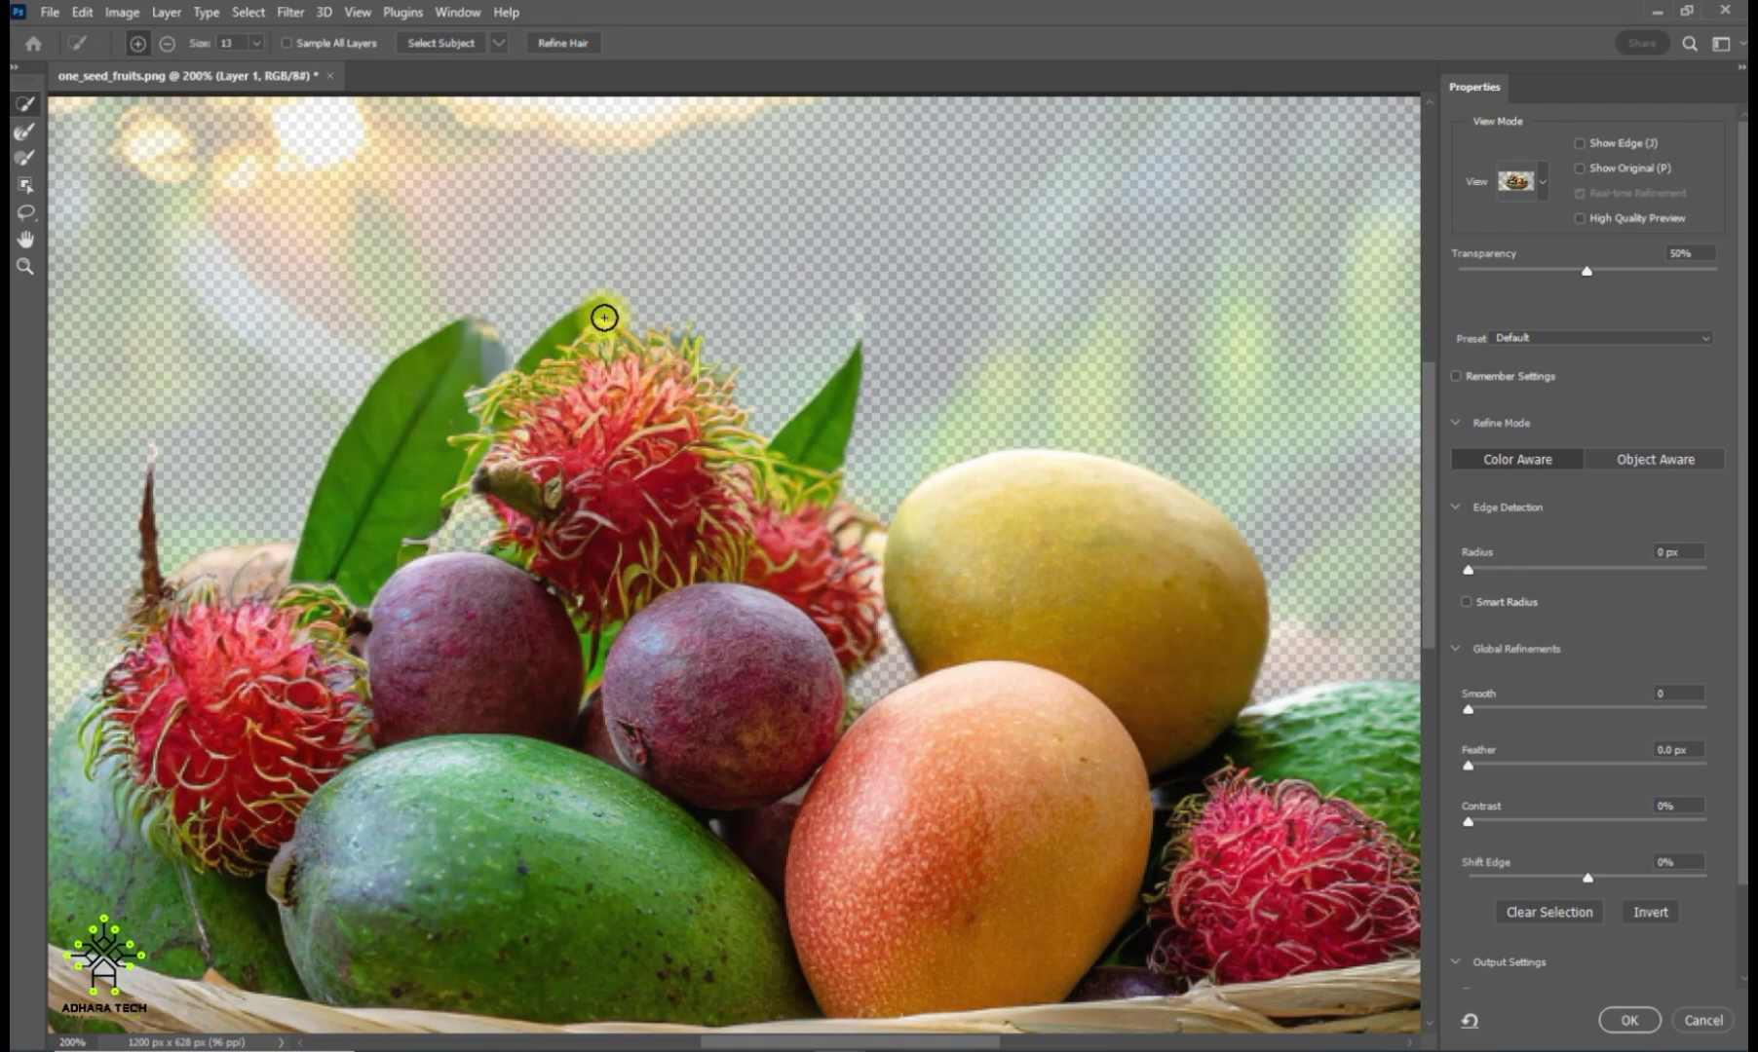
pyautogui.moveTo(527, 551)
pyautogui.mouseDown()
pyautogui.moveTo(497, 526)
pyautogui.moveTo(427, 543)
pyautogui.moveTo(487, 367)
pyautogui.mouseUp()
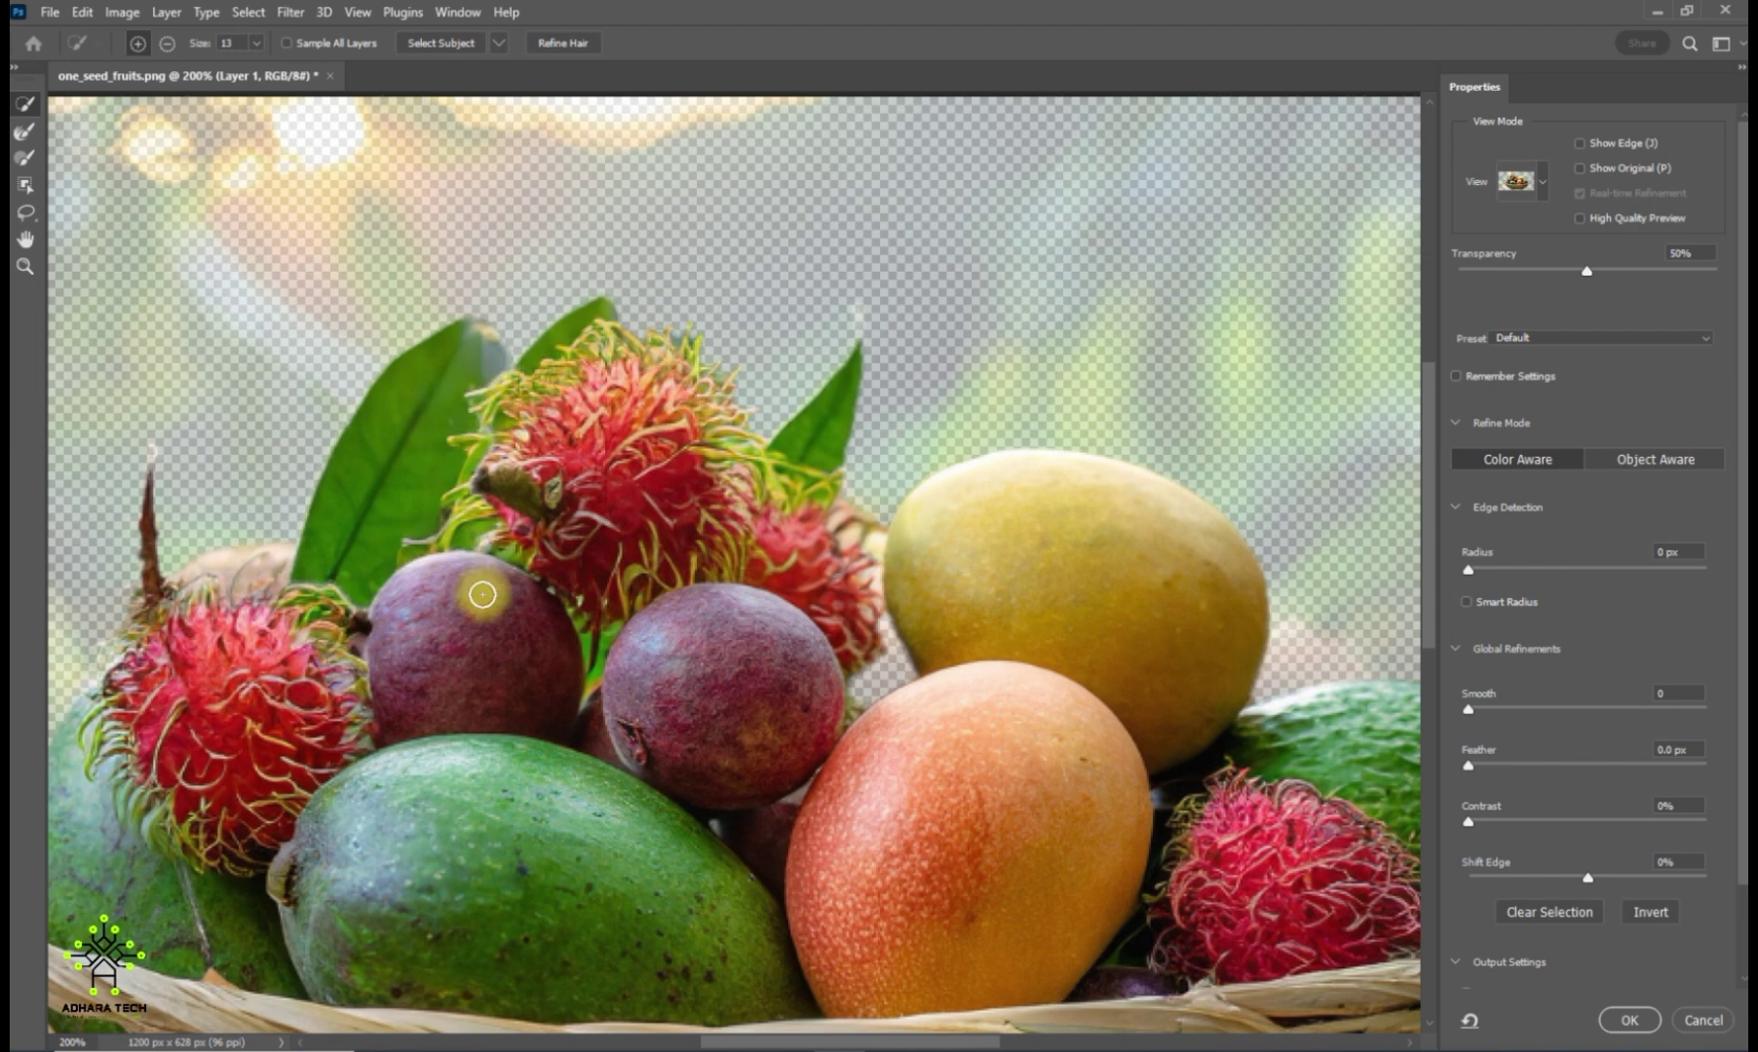
# Step: Add the brown fruit behind the avocado and the gap between the rambutan and yellow mango to the selection
pyautogui.moveTo(479, 588)
pyautogui.mouseDown()
pyautogui.moveTo(522, 600)
pyautogui.moveTo(746, 498)
pyautogui.moveTo(761, 432)
pyautogui.moveTo(710, 201)
pyautogui.mouseUp()
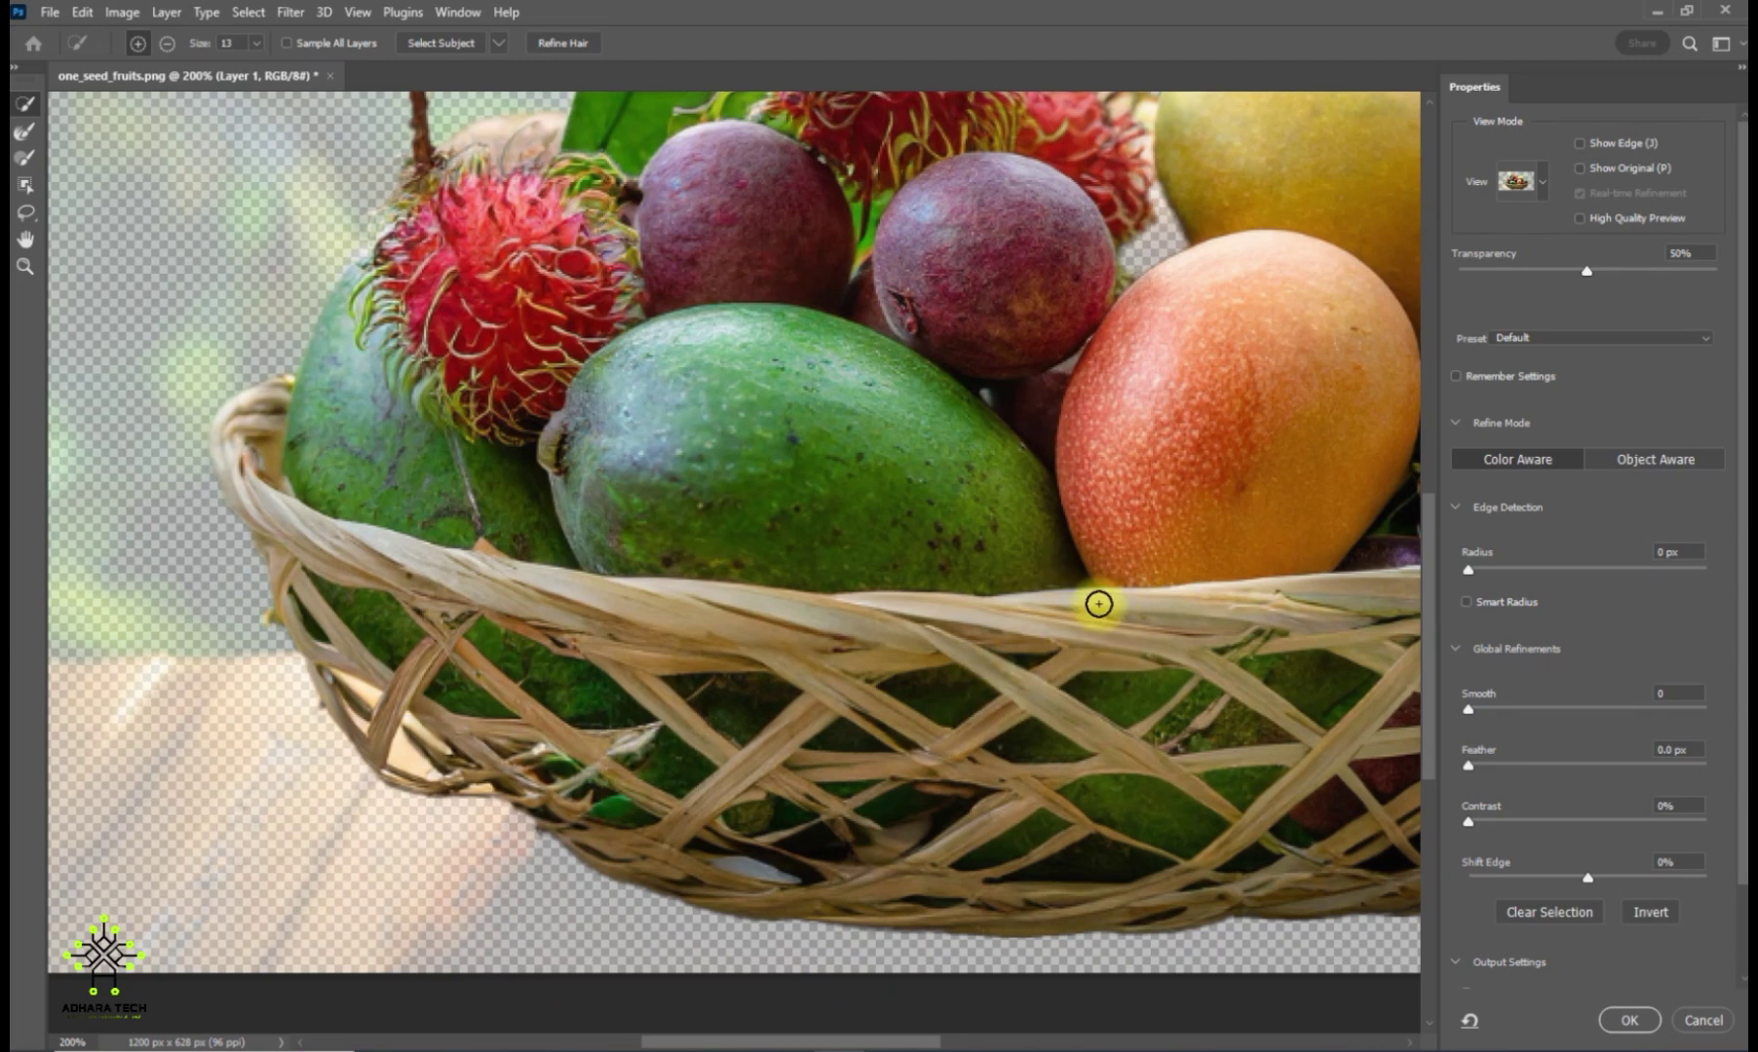
pyautogui.moveTo(1154, 550)
pyautogui.mouseDown()
pyautogui.moveTo(710, 446)
pyautogui.moveTo(502, 455)
pyautogui.moveTo(353, 647)
pyautogui.mouseUp()
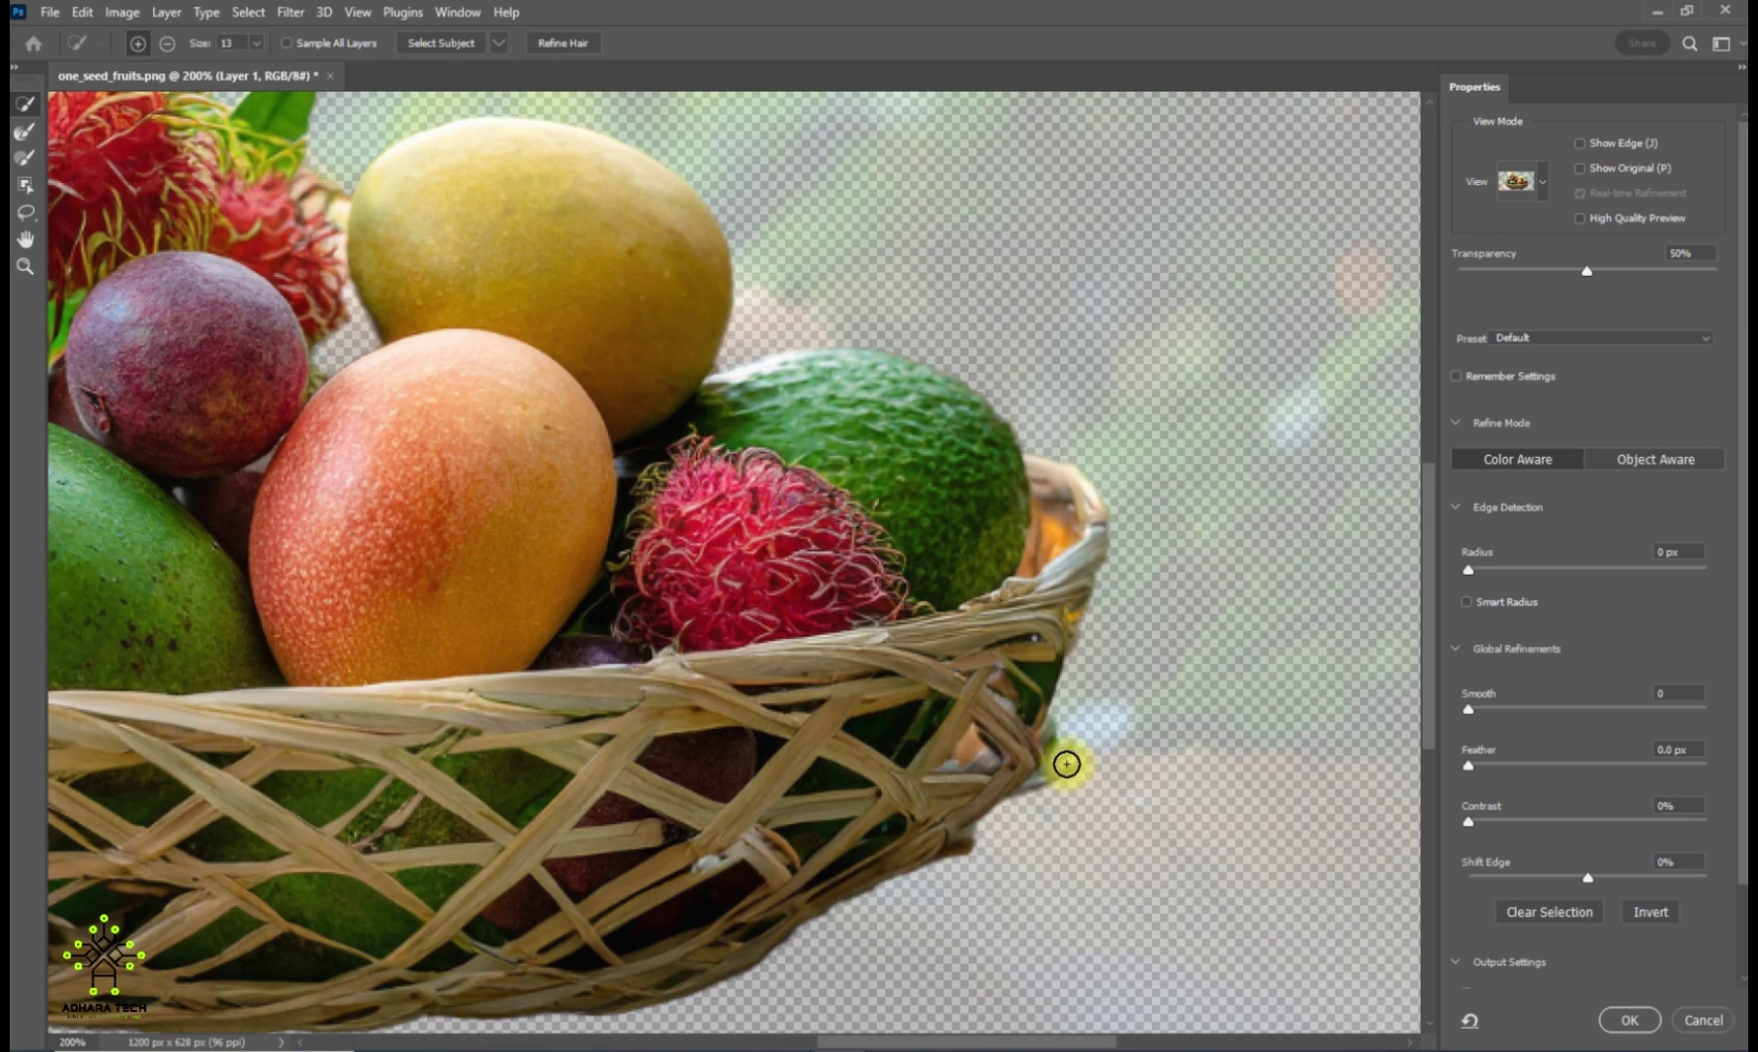
pyautogui.moveTo(737, 663); pyautogui.dragTo(987, 874)
pyautogui.click(1008, 544)
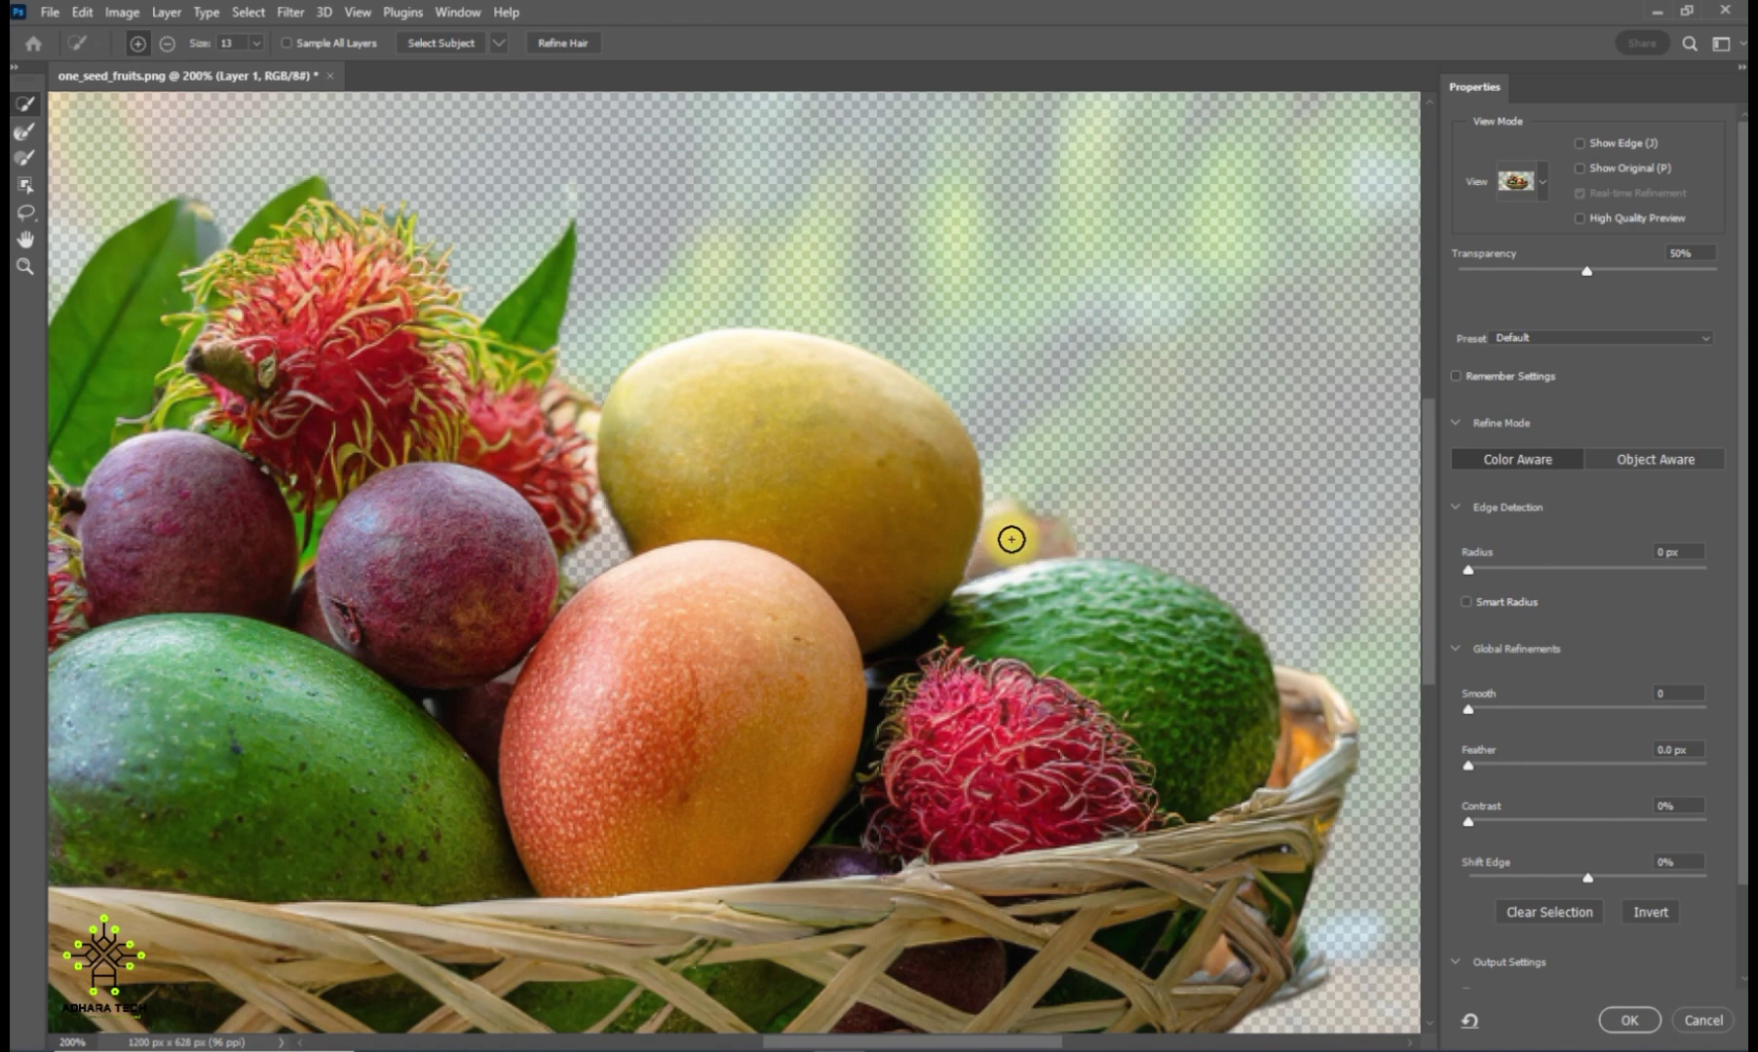
pyautogui.moveTo(1008, 543); pyautogui.dragTo(1012, 521)
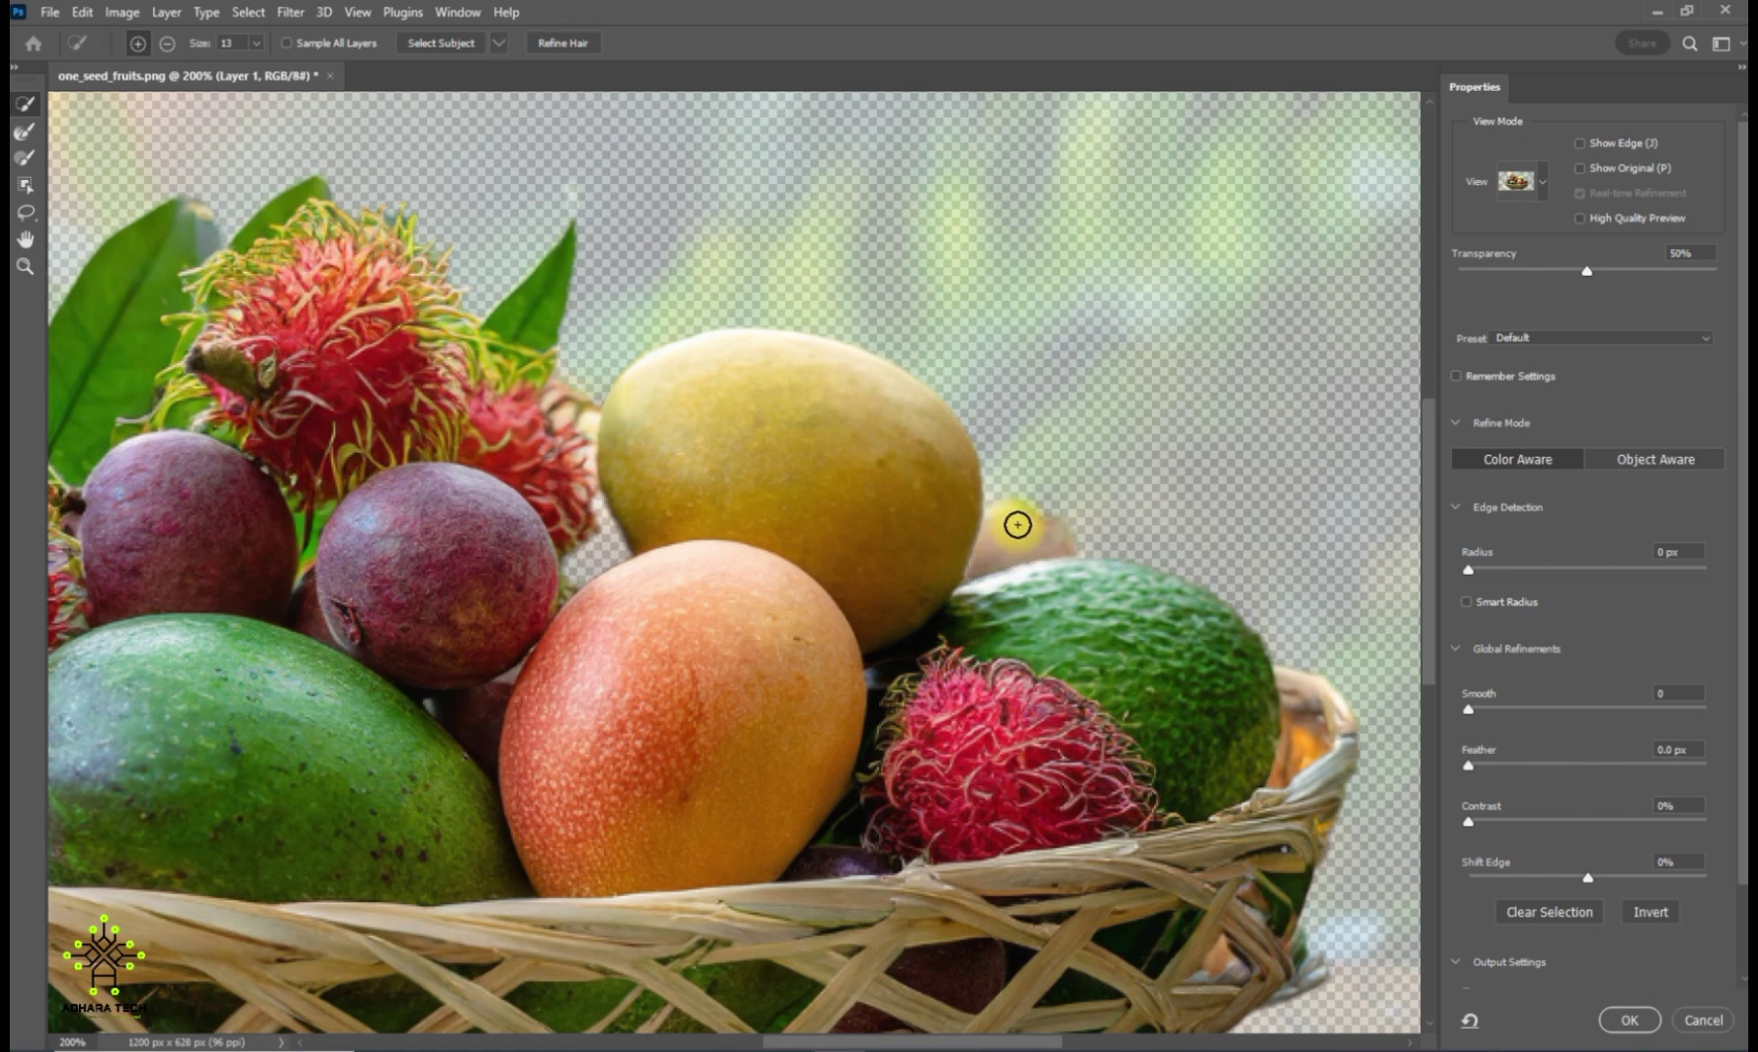
pyautogui.moveTo(601, 546); pyautogui.dragTo(621, 553)
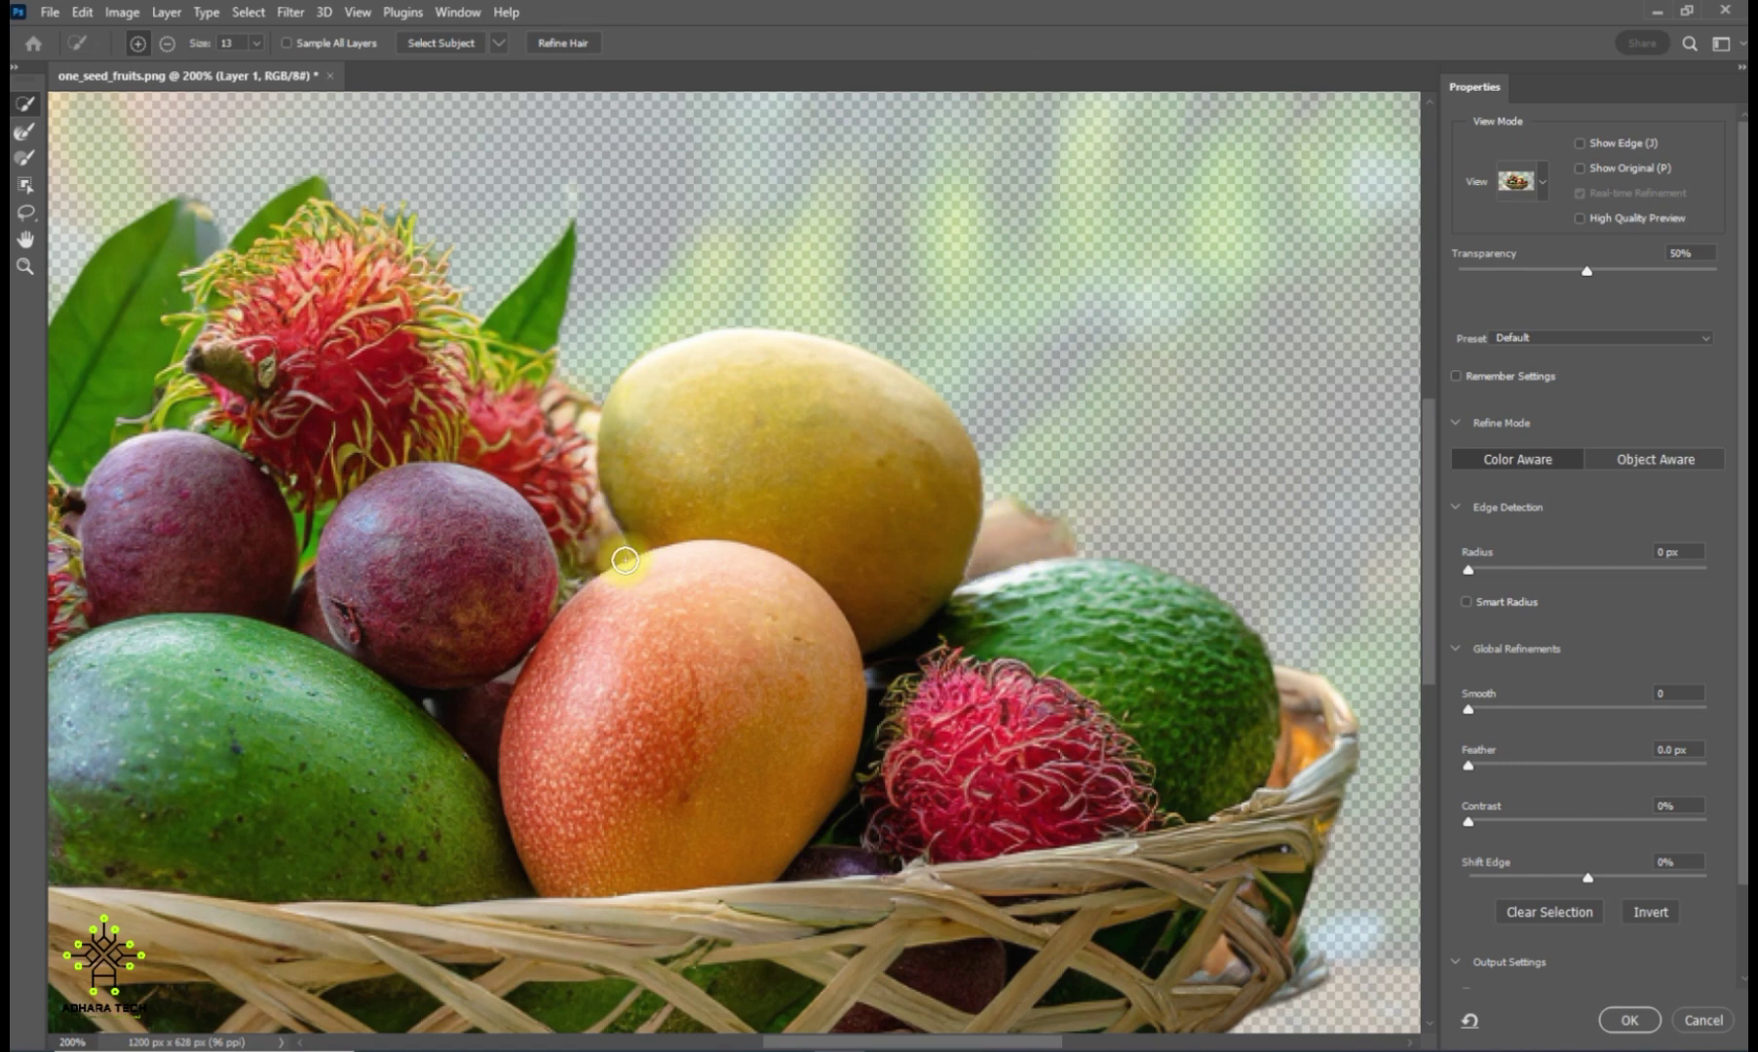
# Step: Reduce the selection brush size to 4 and add the thin tip of the leaf beside the yellow mango
pyautogui.moveTo(558, 616)
pyautogui.mouseDown()
pyautogui.moveTo(489, 719)
pyautogui.moveTo(539, 628)
pyautogui.moveTo(501, 681)
pyautogui.moveTo(497, 715)
pyautogui.moveTo(519, 677)
pyautogui.moveTo(426, 706)
pyautogui.moveTo(512, 787)
pyautogui.mouseUp()
pyautogui.scroll(3, 511, 531)
pyautogui.hscroll(-3, 511, 531)
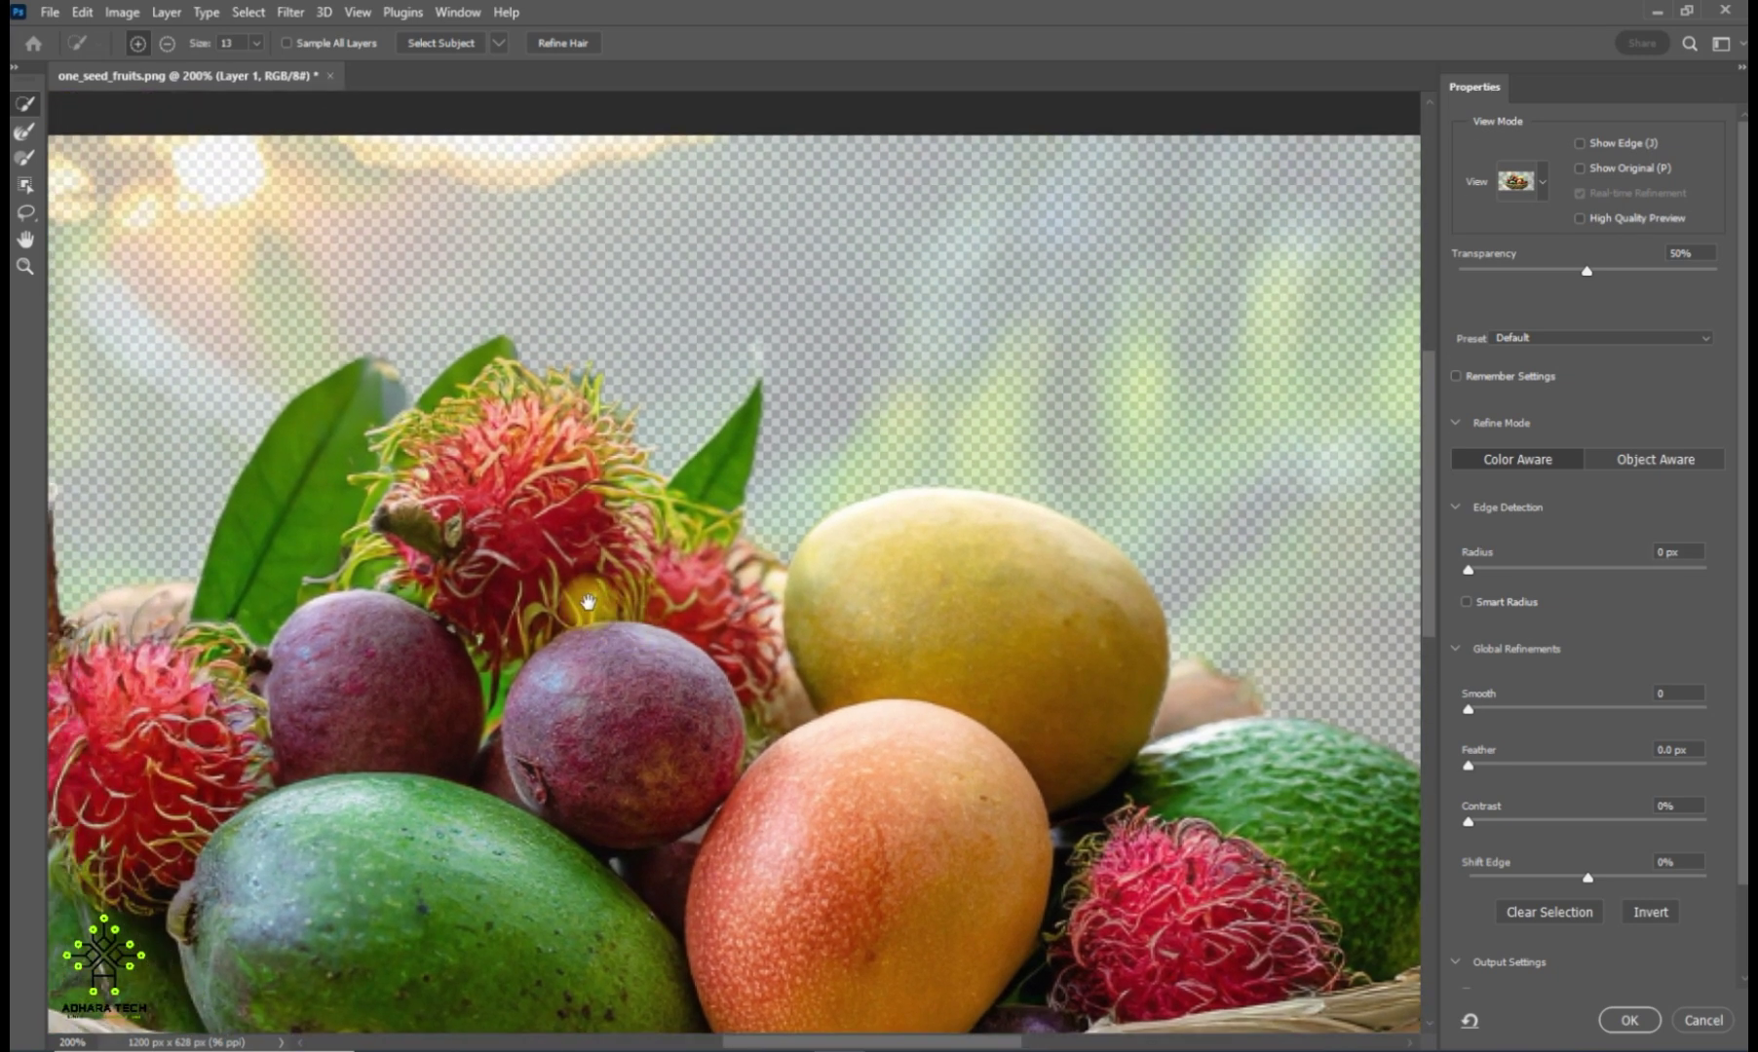
pyautogui.click(256, 43)
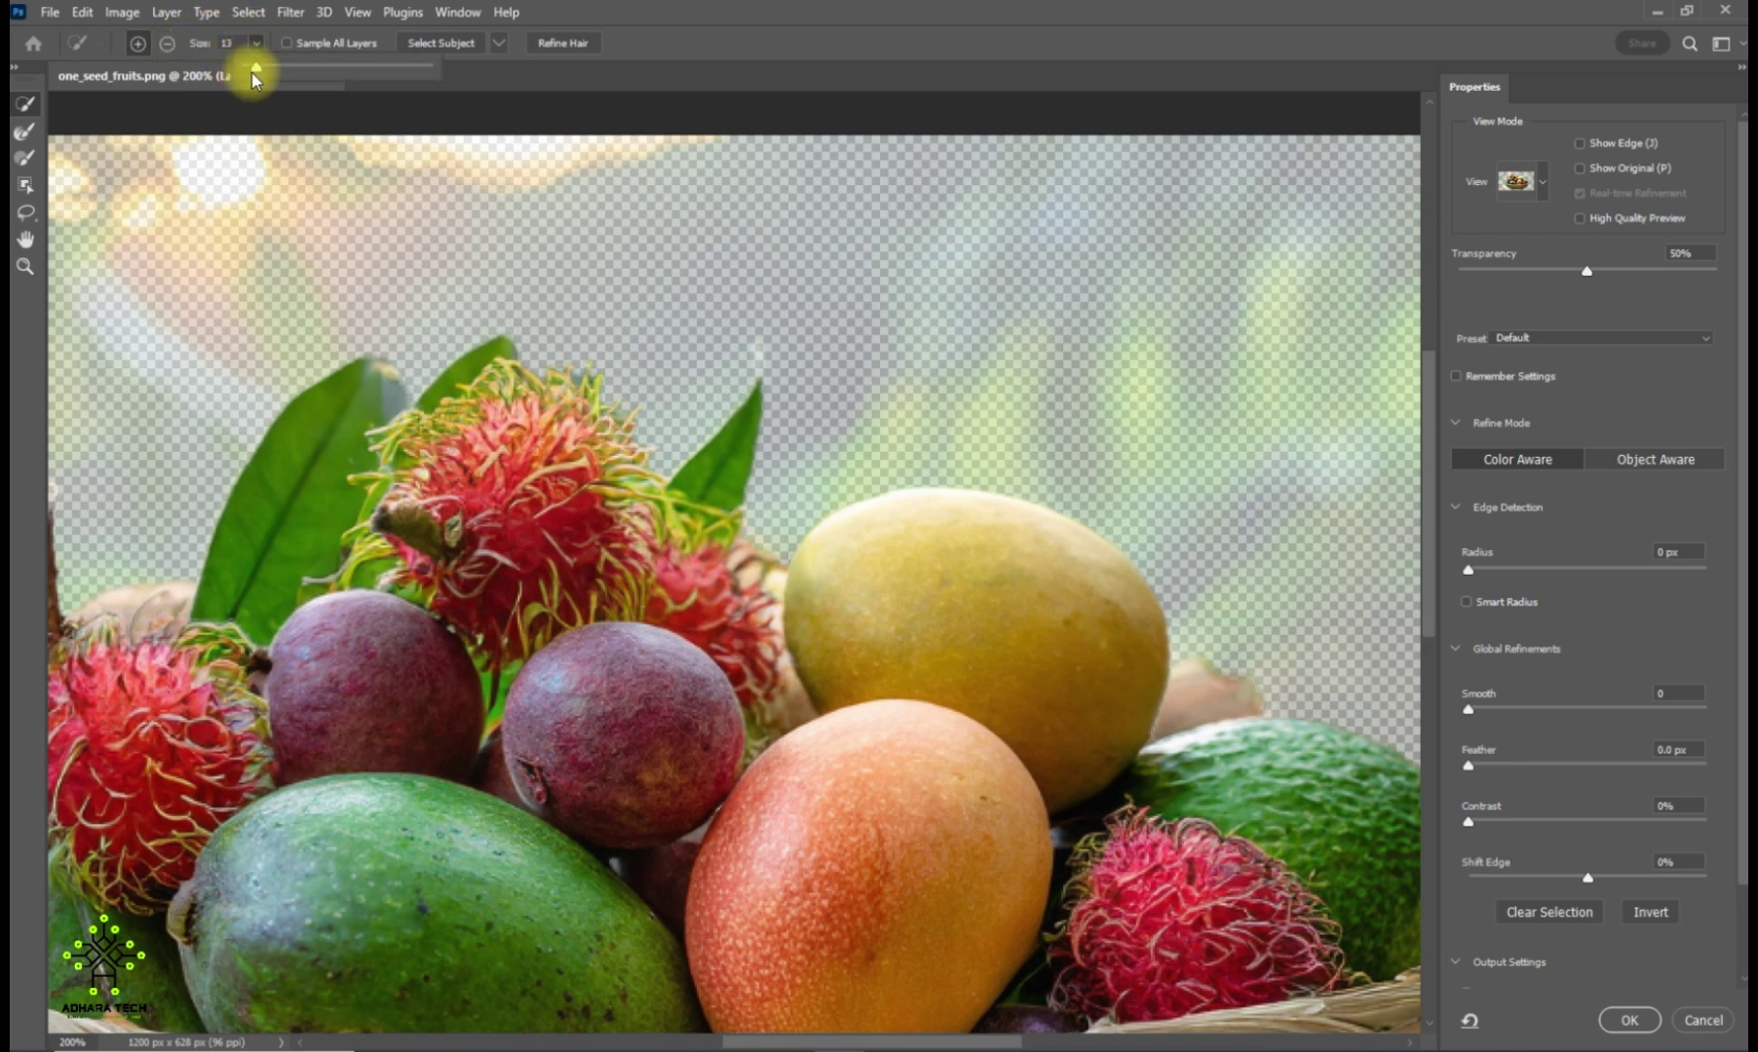
pyautogui.moveTo(252, 71); pyautogui.dragTo(248, 72)
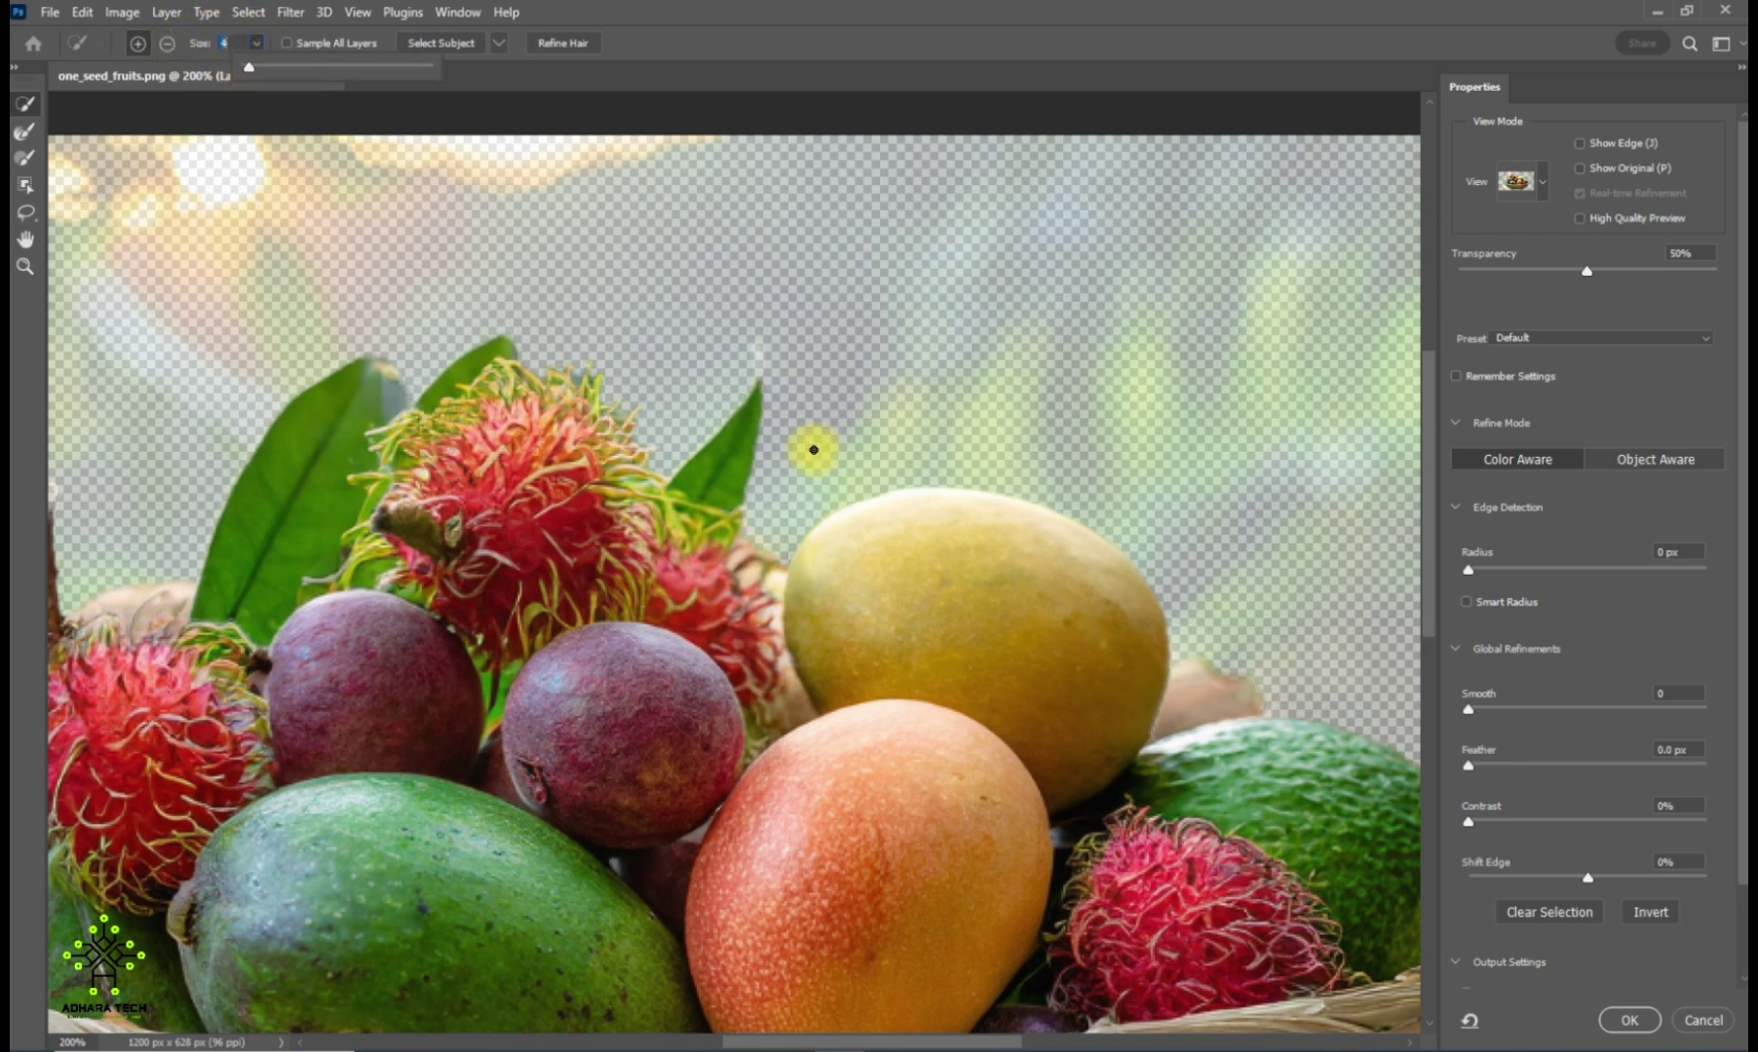
pyautogui.click(760, 369)
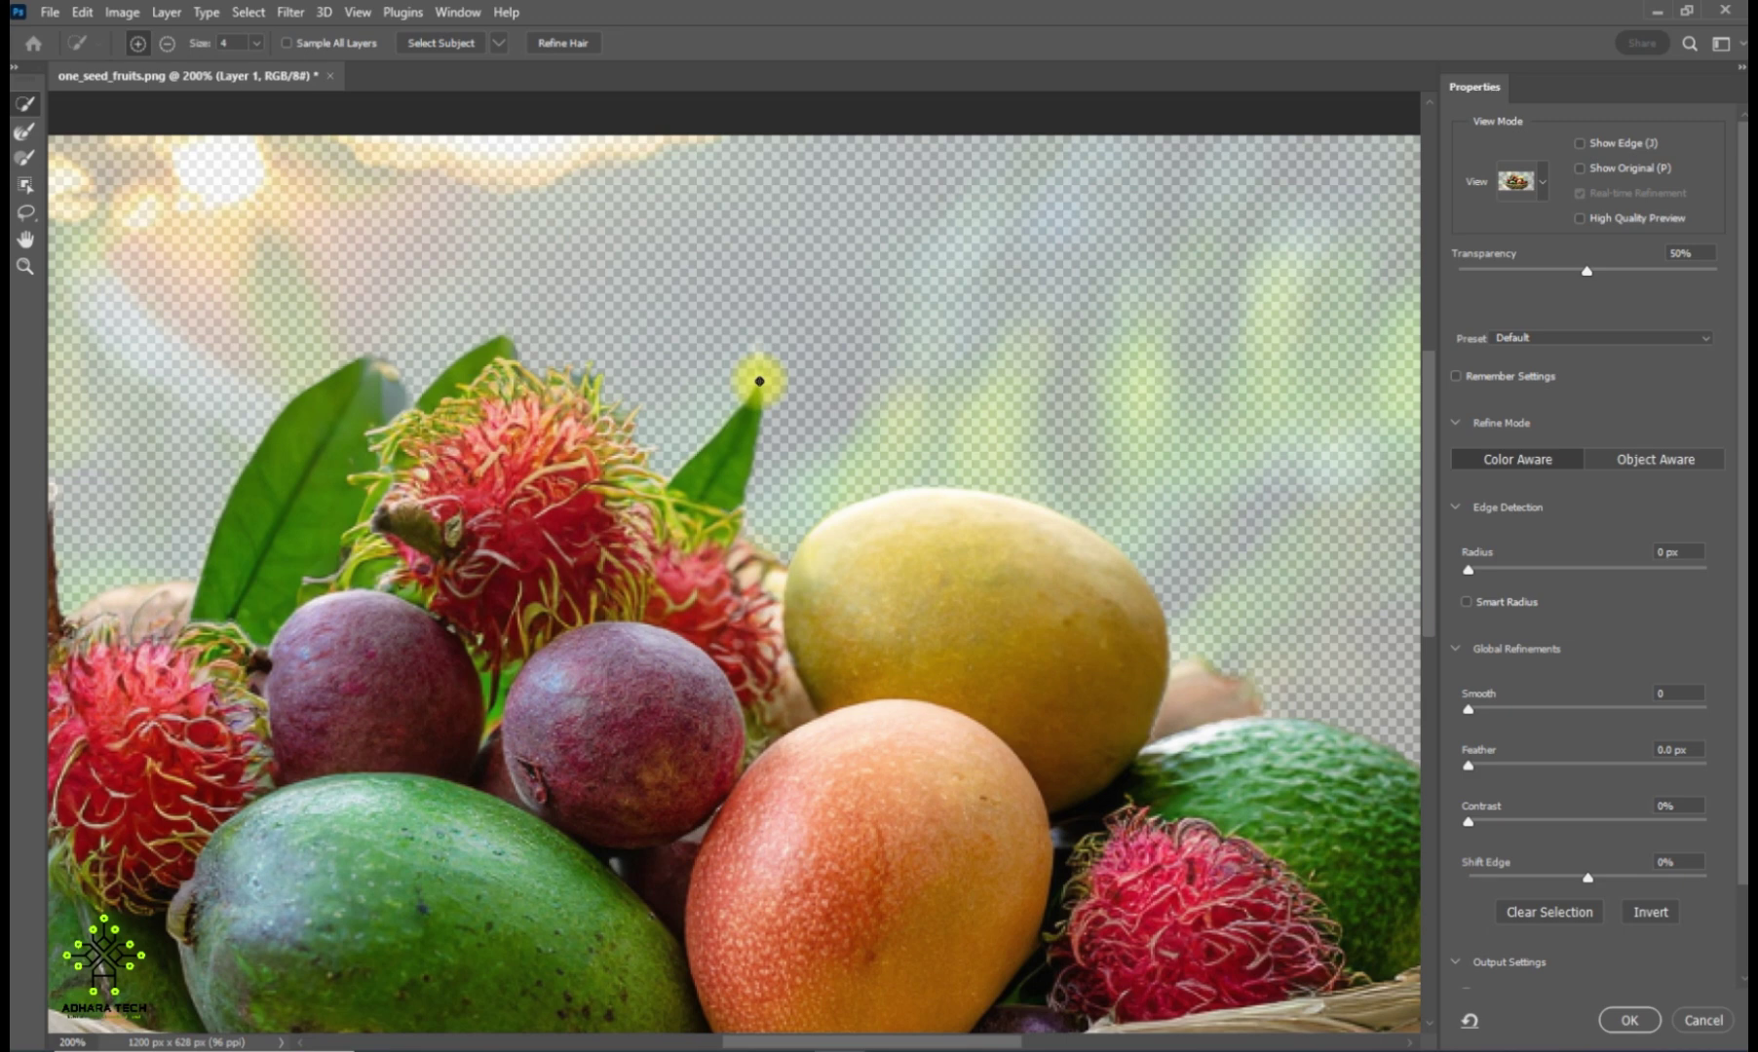
pyautogui.moveTo(759, 381)
pyautogui.mouseDown()
pyautogui.moveTo(758, 351)
pyautogui.moveTo(747, 451)
pyautogui.moveTo(748, 429)
pyautogui.mouseUp()
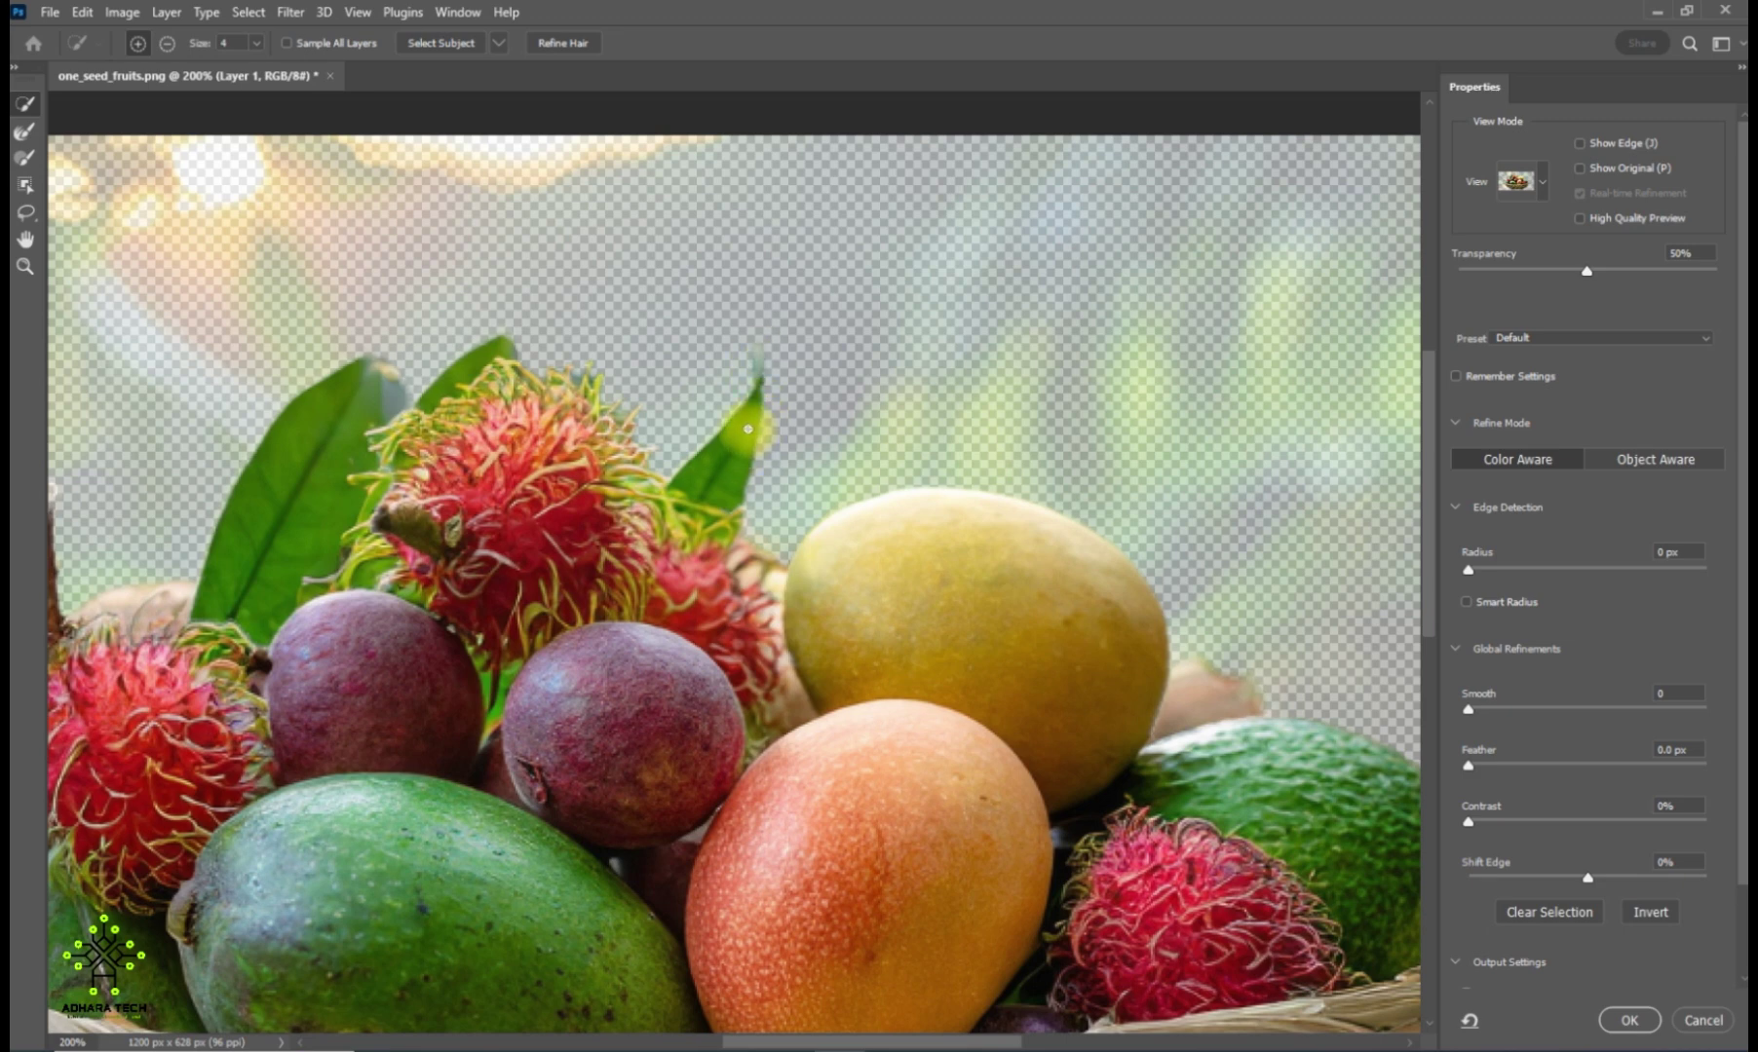
pyautogui.moveTo(667, 726)
pyautogui.mouseDown()
pyautogui.moveTo(577, 581)
pyautogui.moveTo(376, 440)
pyautogui.moveTo(584, 411)
pyautogui.moveTo(682, 465)
pyautogui.mouseUp()
pyautogui.scroll(-3, 584, 411)
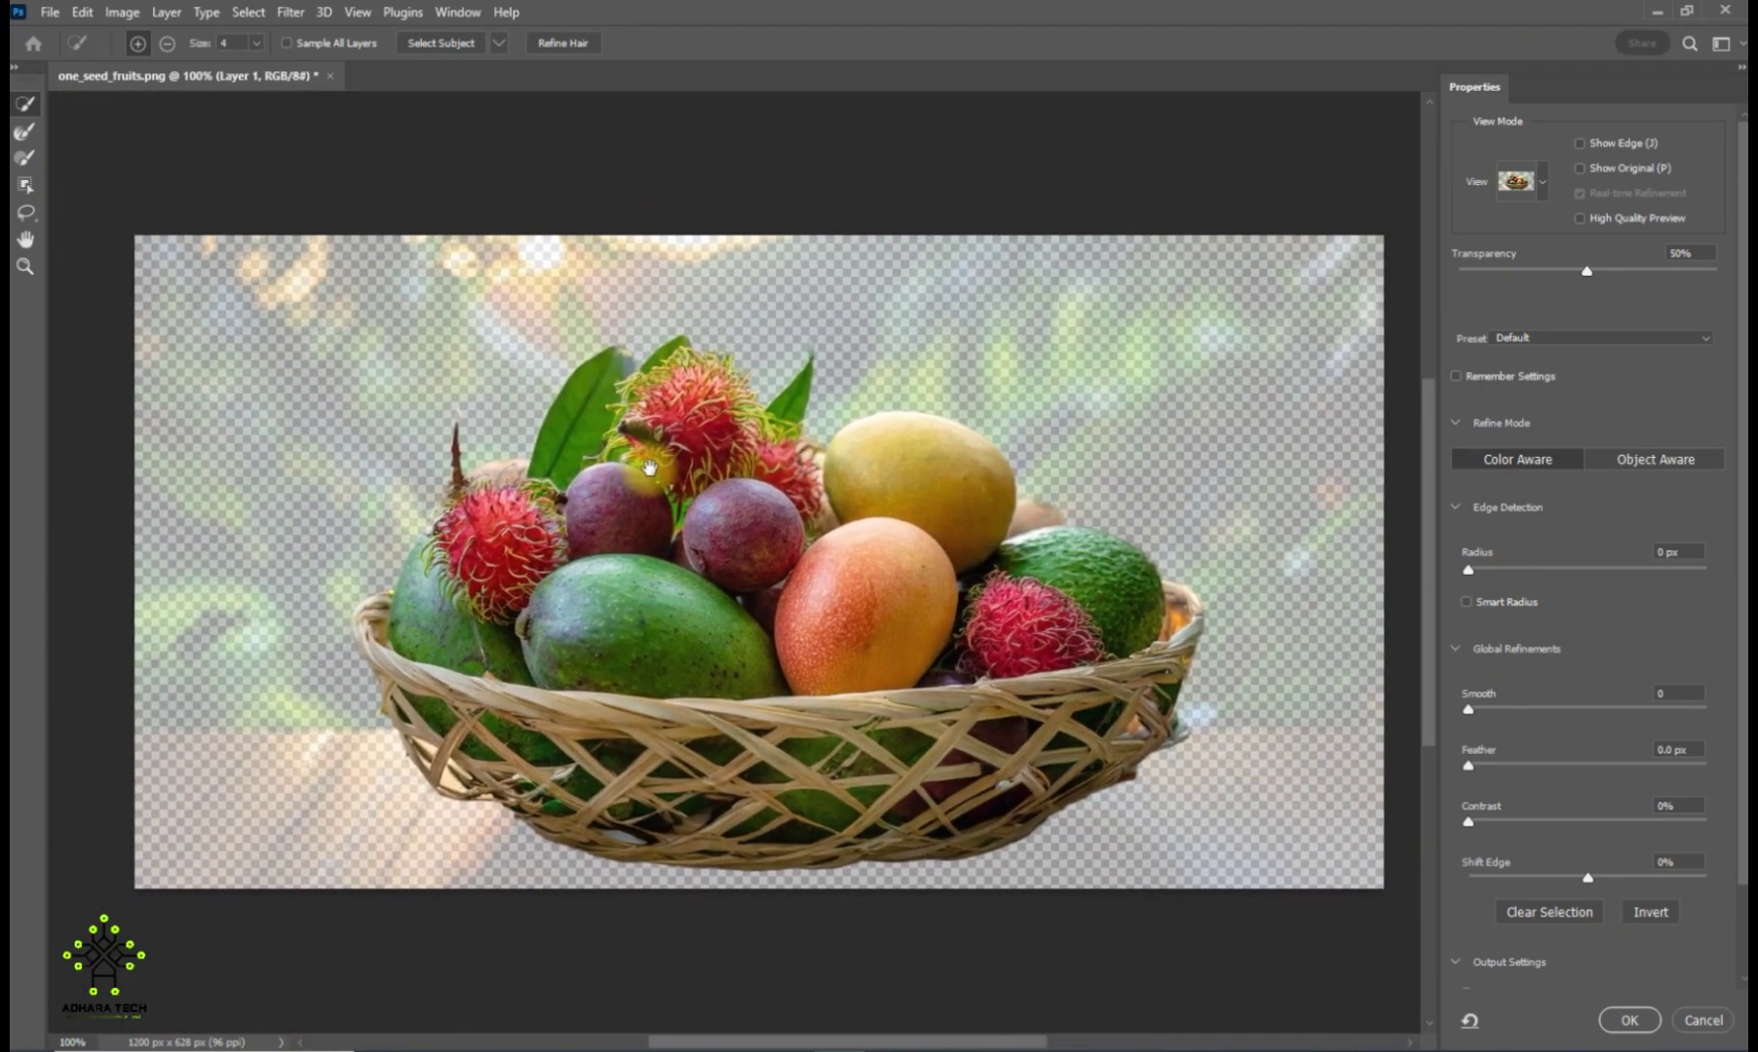
# Step: Switch the view mode to Black & White and fill the dark gaps inside the basket mask with a size 22 brush
pyautogui.click(1543, 186)
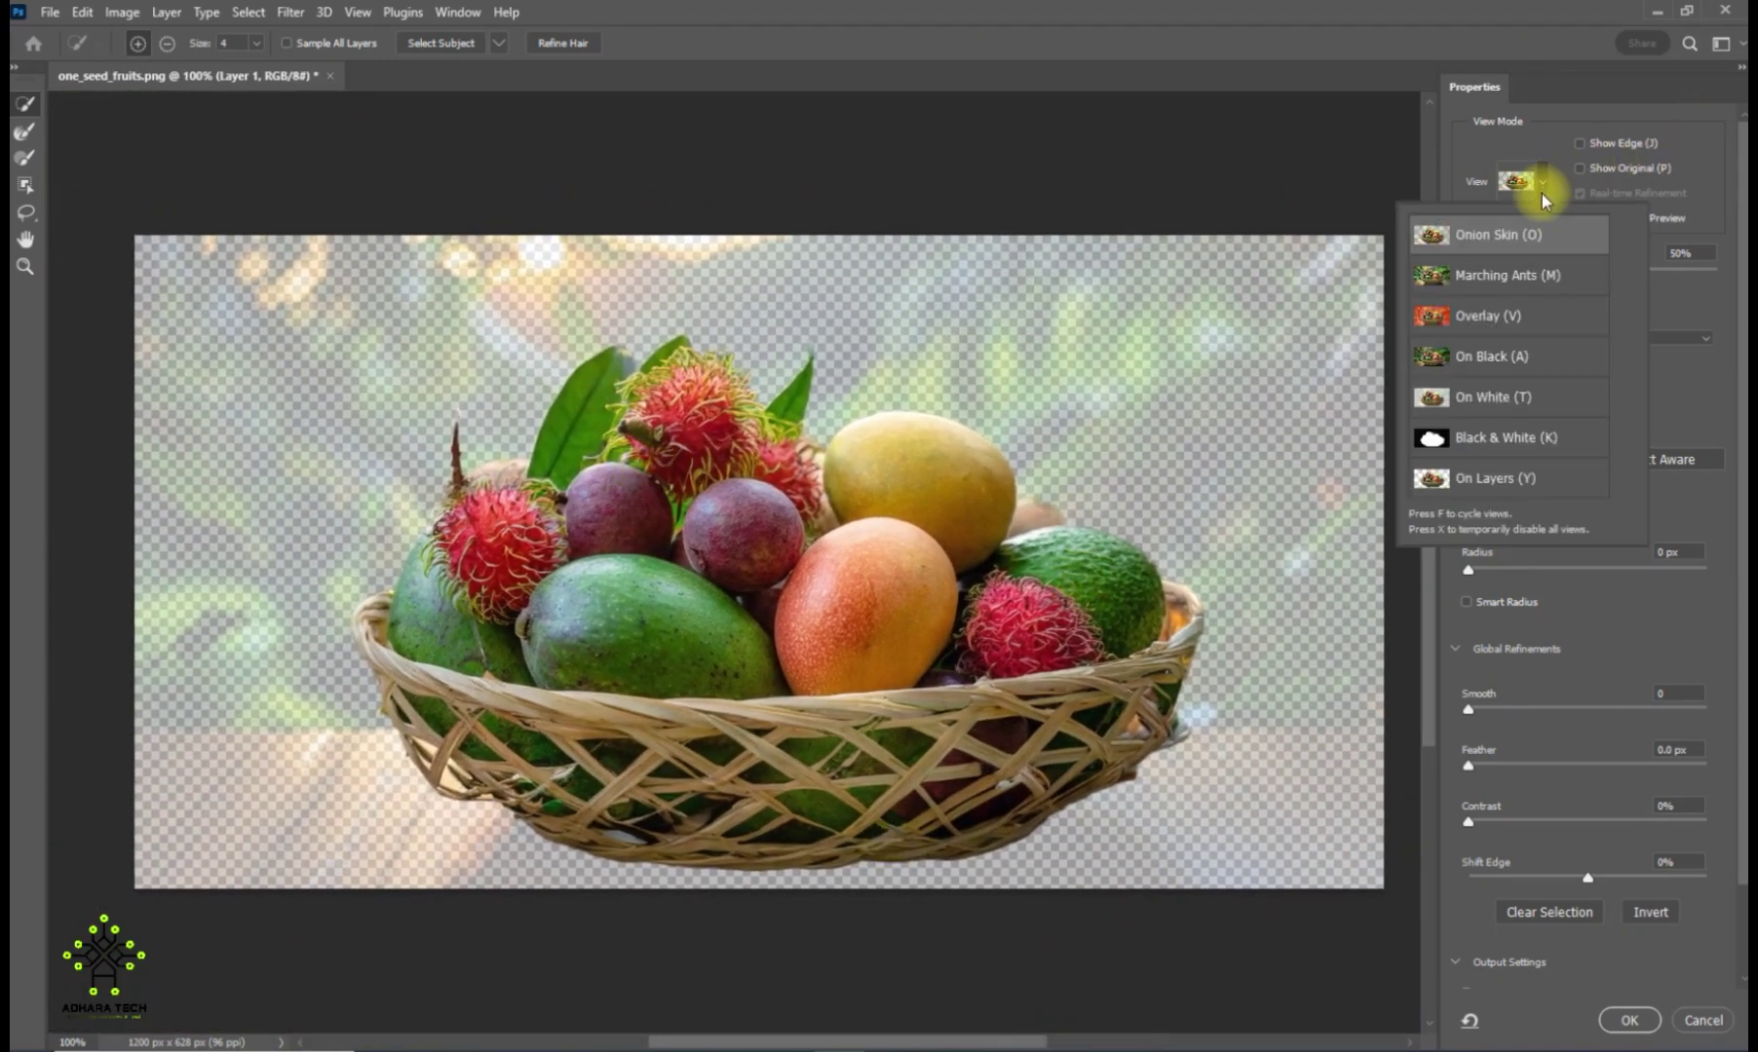
pyautogui.click(1482, 448)
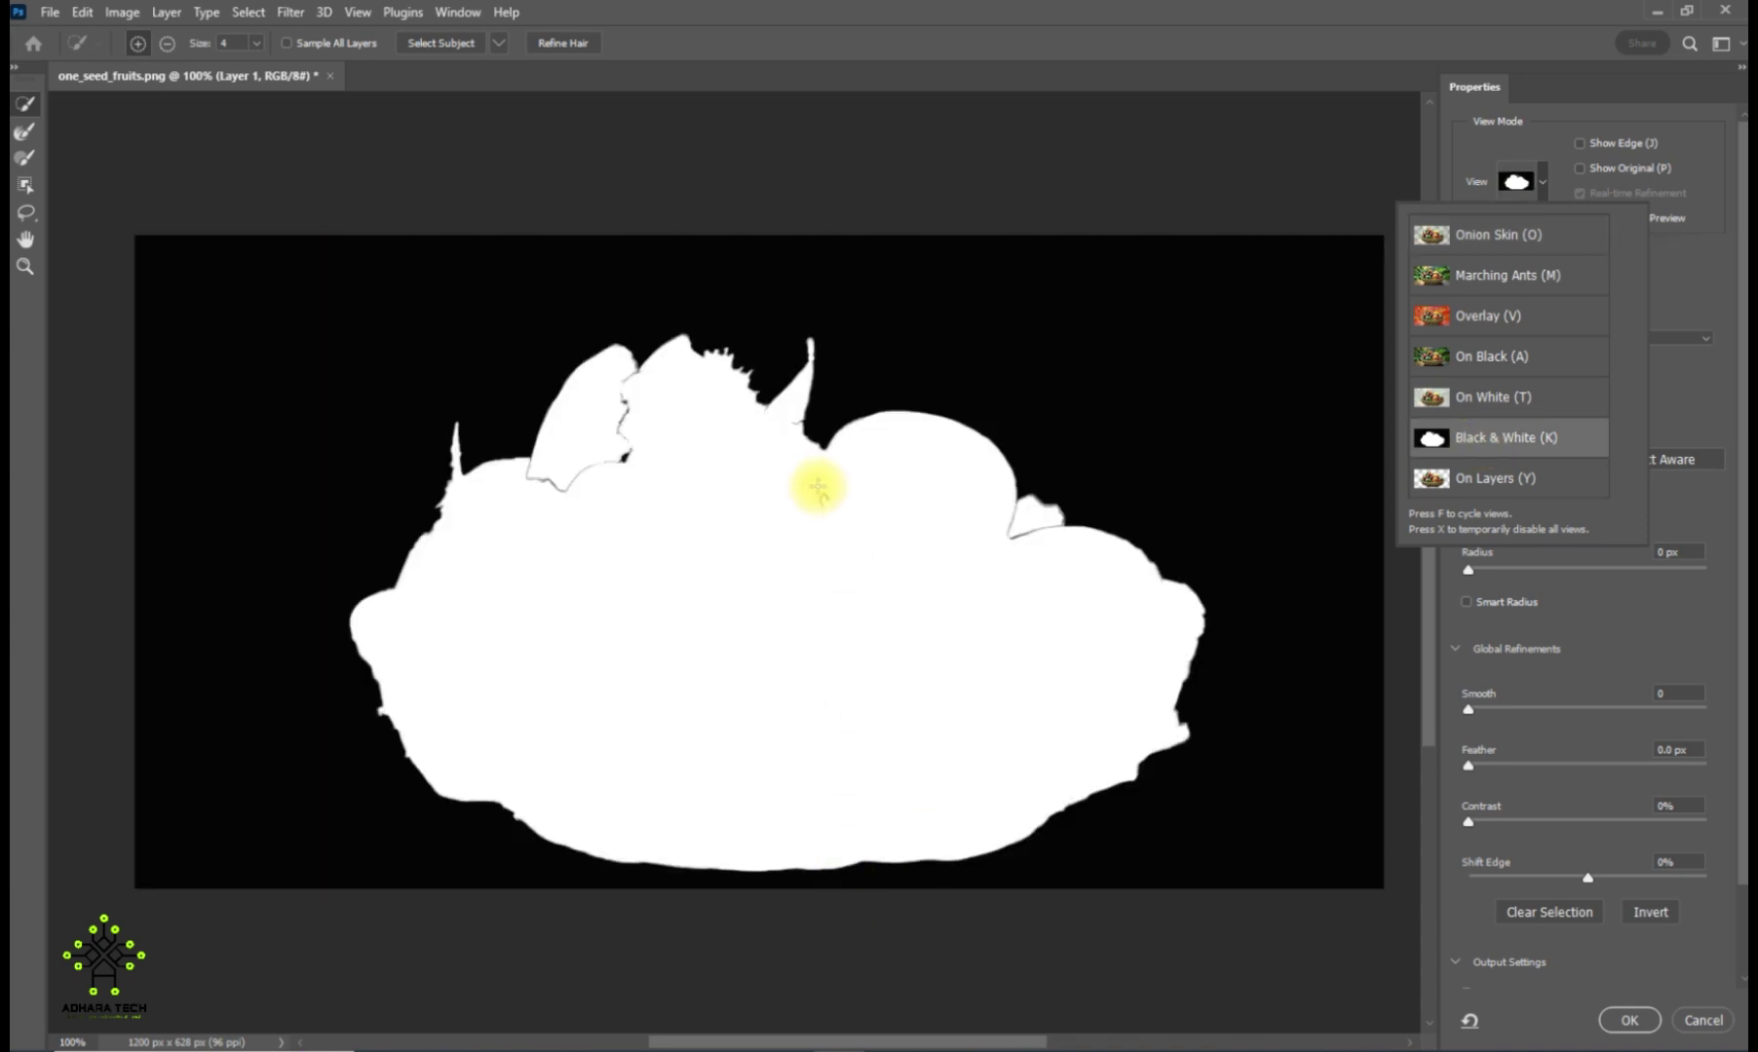
pyautogui.click(819, 493)
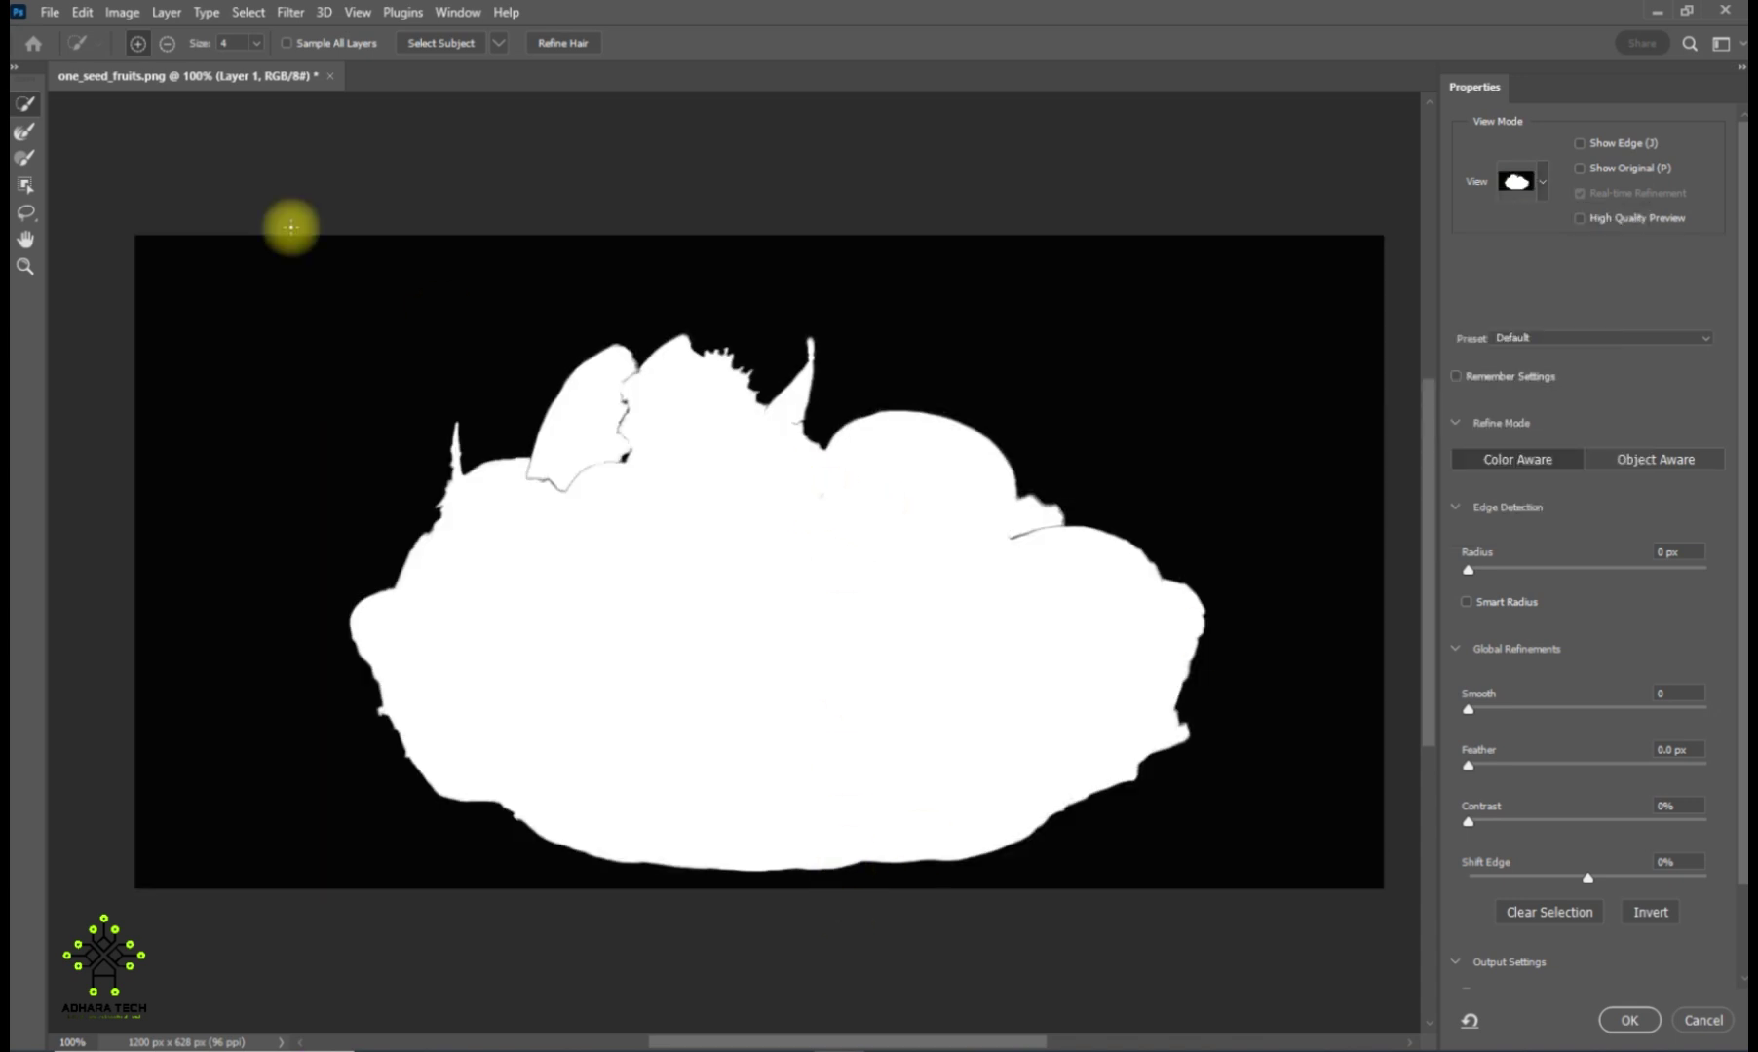
pyautogui.click(256, 43)
pyautogui.moveTo(251, 65); pyautogui.dragTo(272, 65)
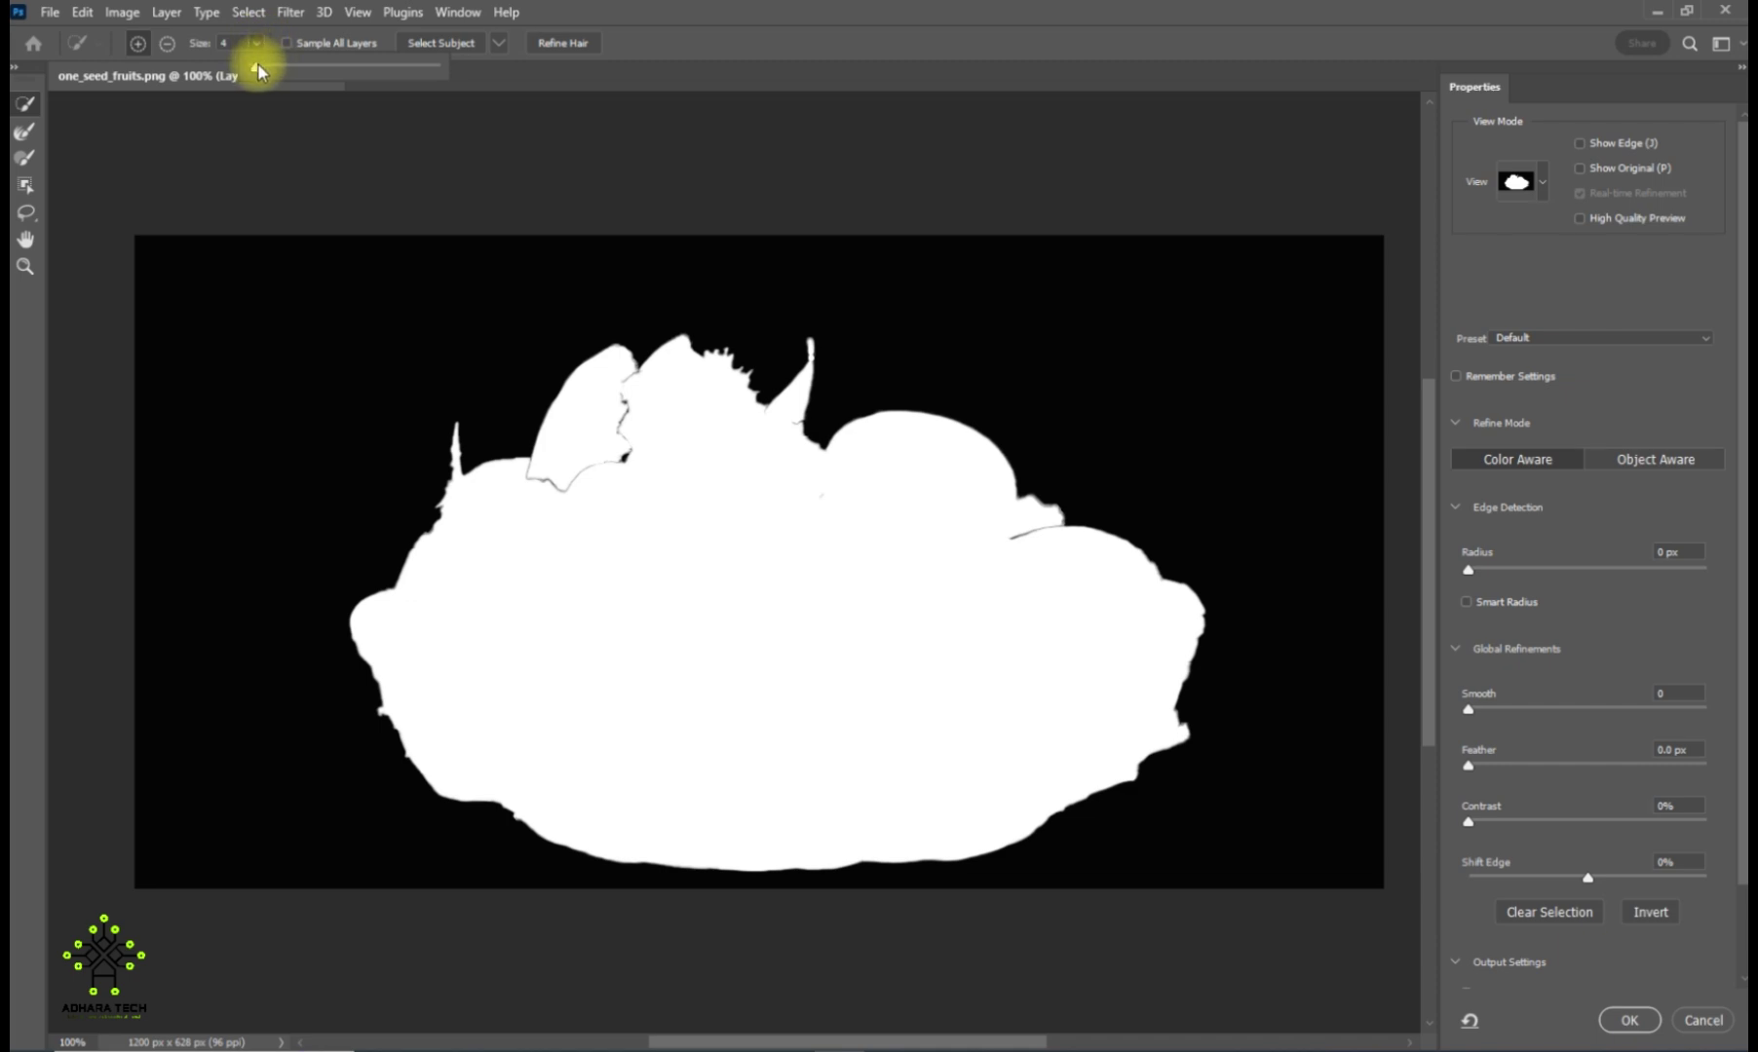
pyautogui.click(255, 42)
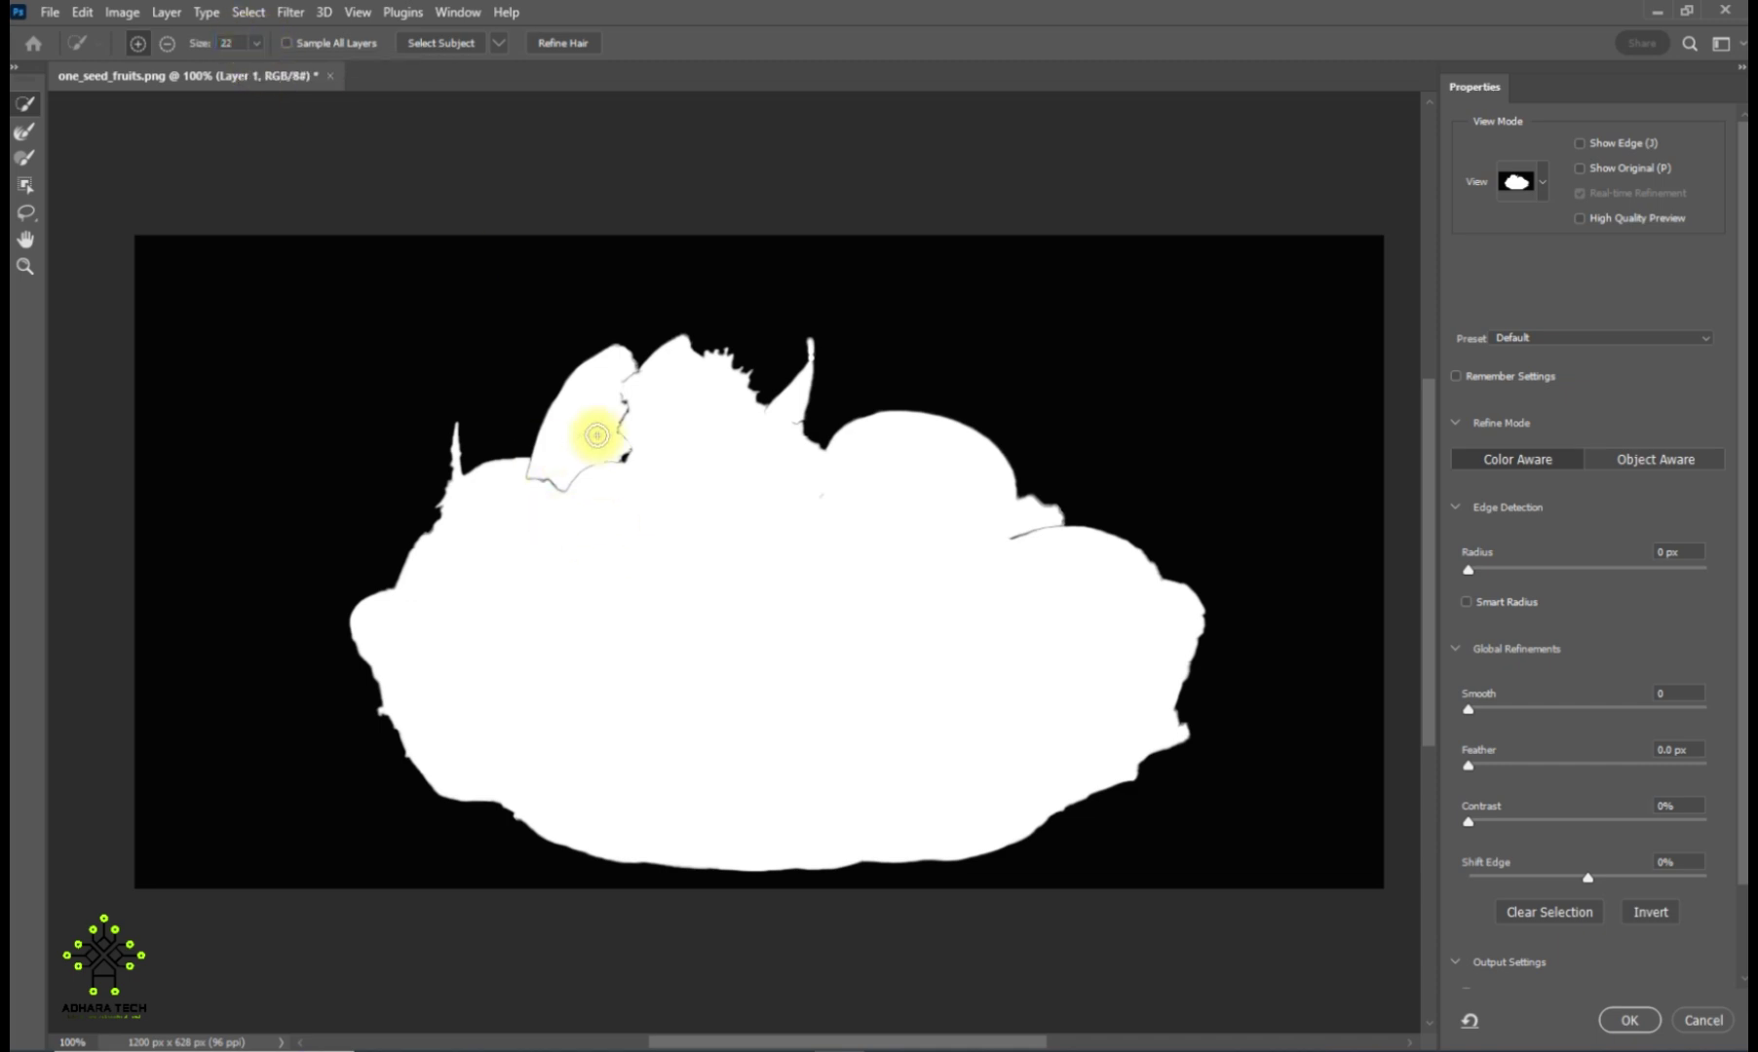
pyautogui.moveTo(624, 438)
pyautogui.mouseDown()
pyautogui.moveTo(628, 471)
pyautogui.moveTo(620, 381)
pyautogui.moveTo(583, 483)
pyautogui.moveTo(525, 477)
pyautogui.moveTo(530, 510)
pyautogui.mouseUp()
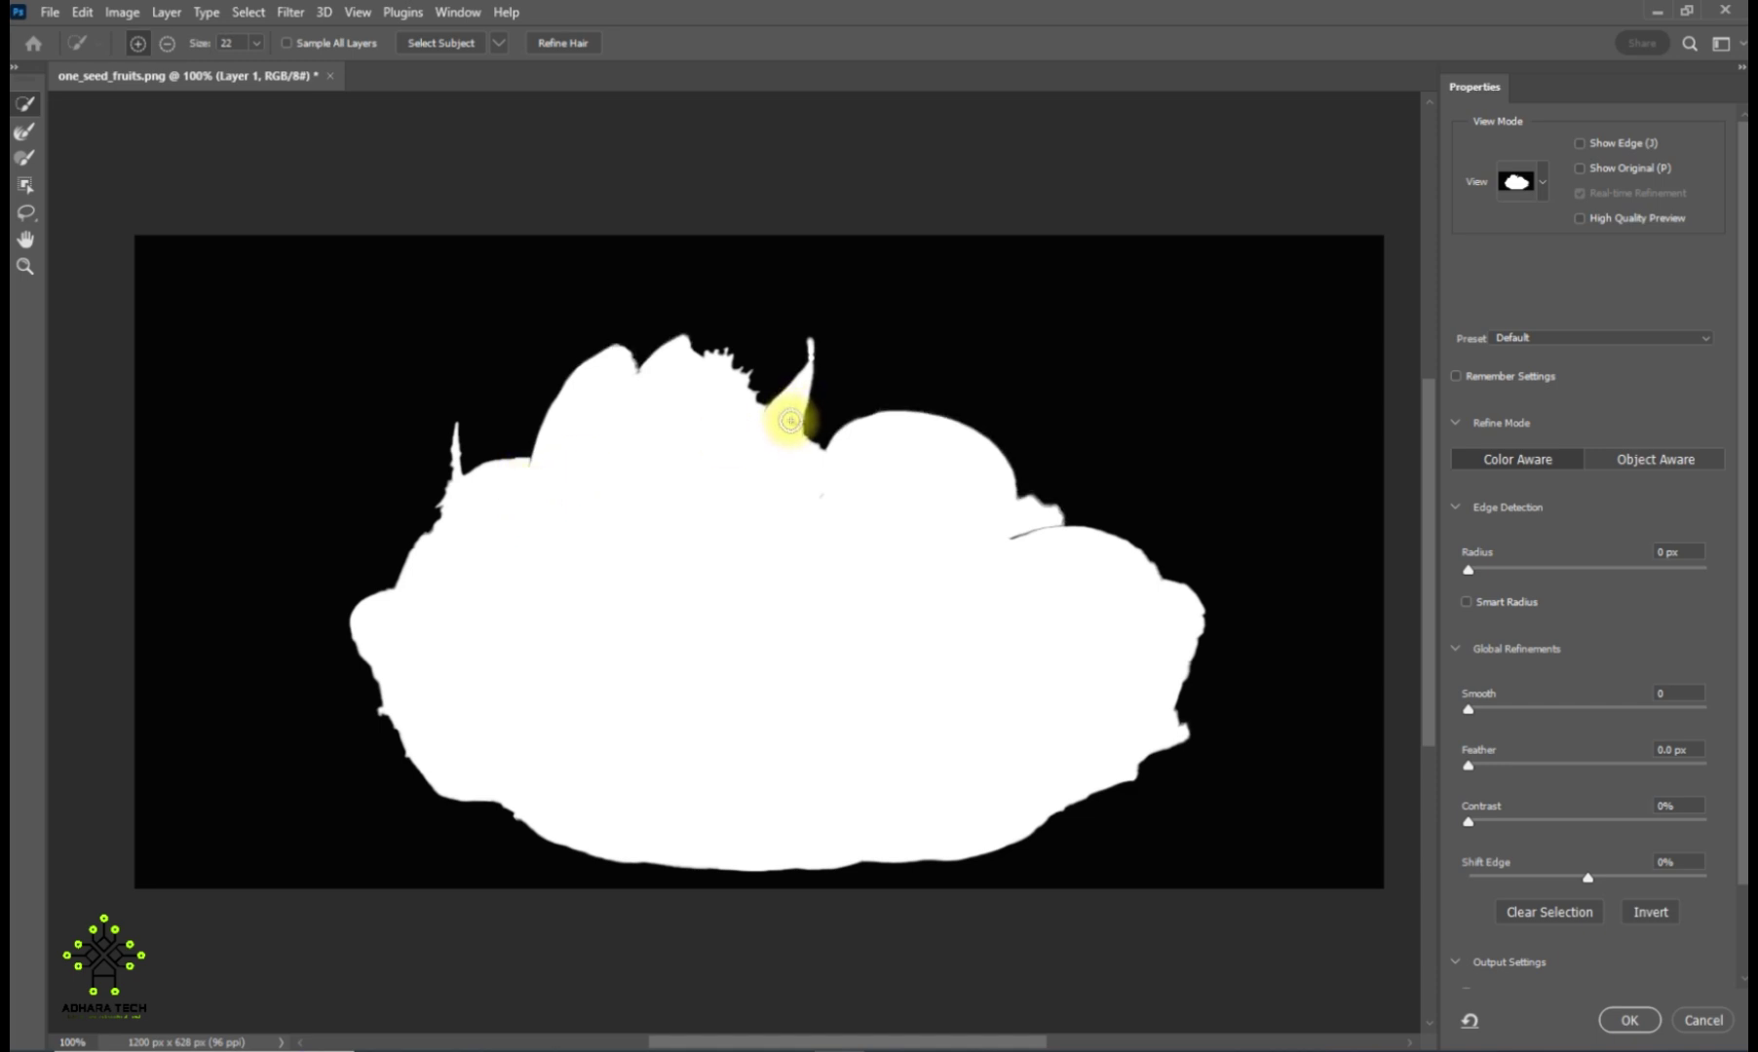
pyautogui.moveTo(791, 421)
pyautogui.mouseDown()
pyautogui.moveTo(746, 490)
pyautogui.moveTo(875, 557)
pyautogui.moveTo(993, 569)
pyautogui.moveTo(1014, 537)
pyautogui.moveTo(1032, 565)
pyautogui.moveTo(1049, 533)
pyautogui.moveTo(821, 842)
pyautogui.moveTo(691, 819)
pyautogui.moveTo(886, 843)
pyautogui.moveTo(1073, 595)
pyautogui.moveTo(1098, 640)
pyautogui.moveTo(497, 592)
pyautogui.moveTo(473, 672)
pyautogui.moveTo(651, 809)
pyautogui.mouseUp()
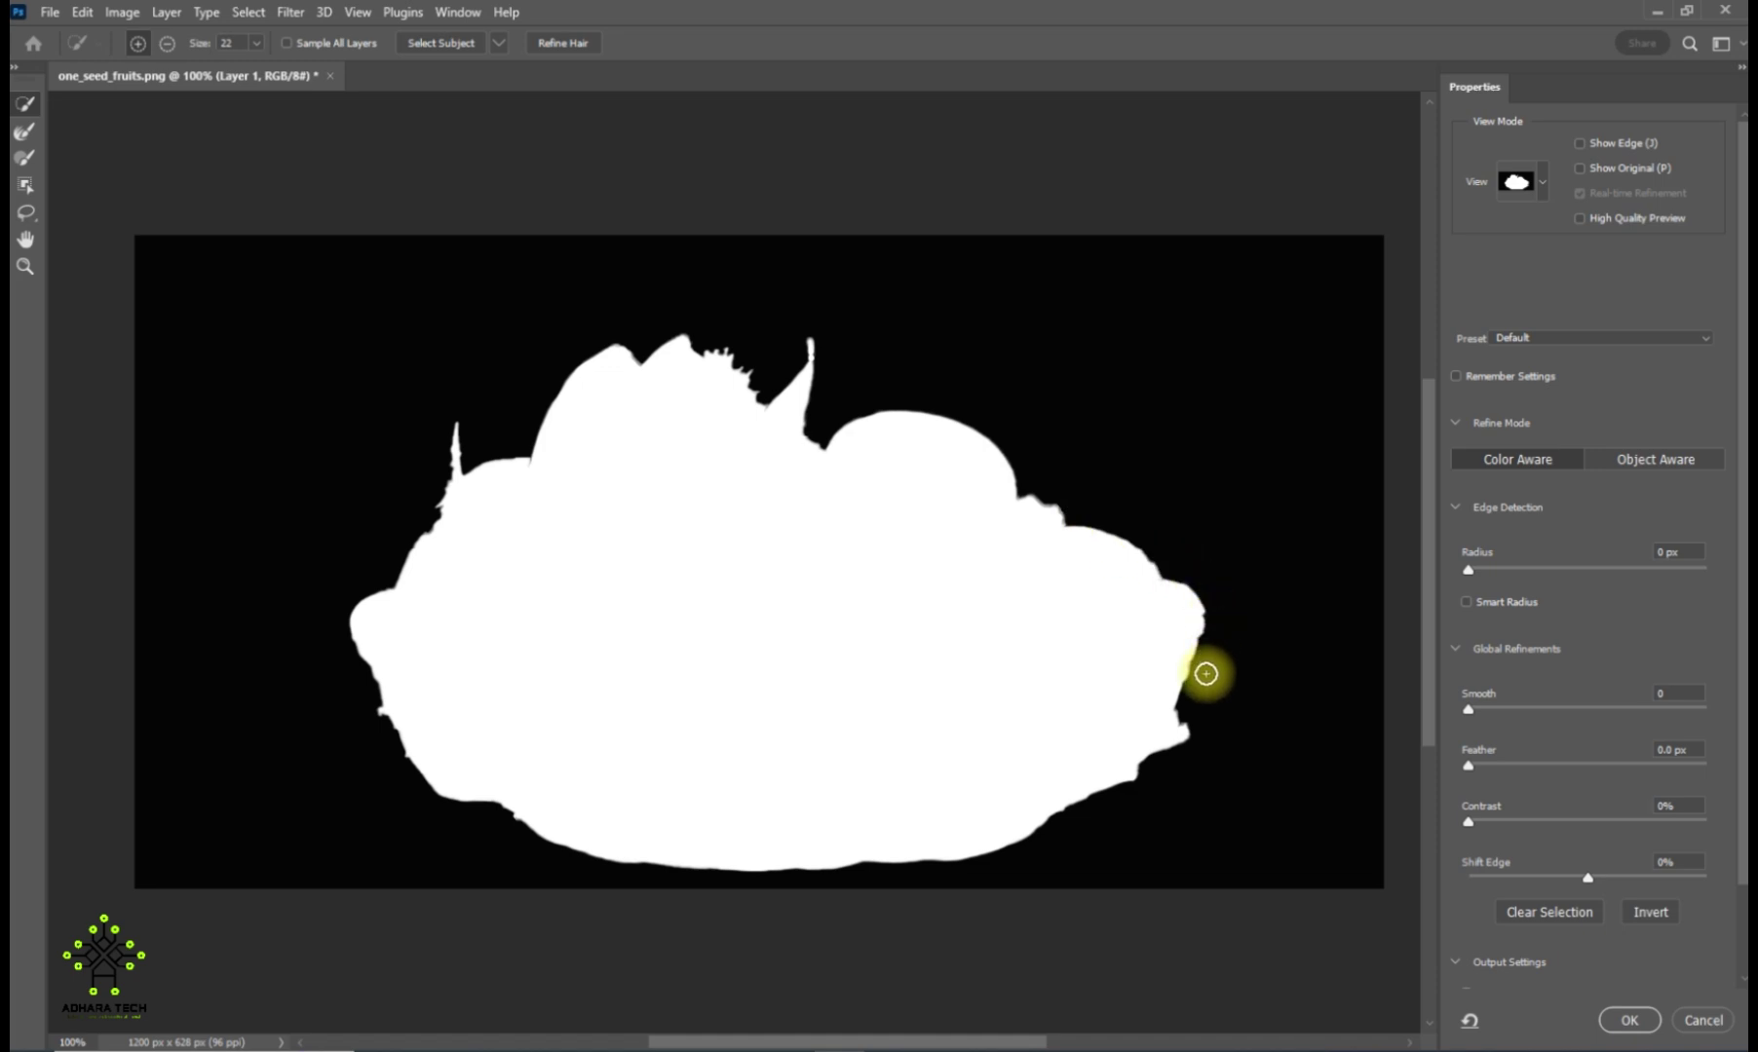
# Step: Refine the basket mask's edge by setting Smooth to 6 and Contrast to 9%
pyautogui.scroll(-2, 1554, 759)
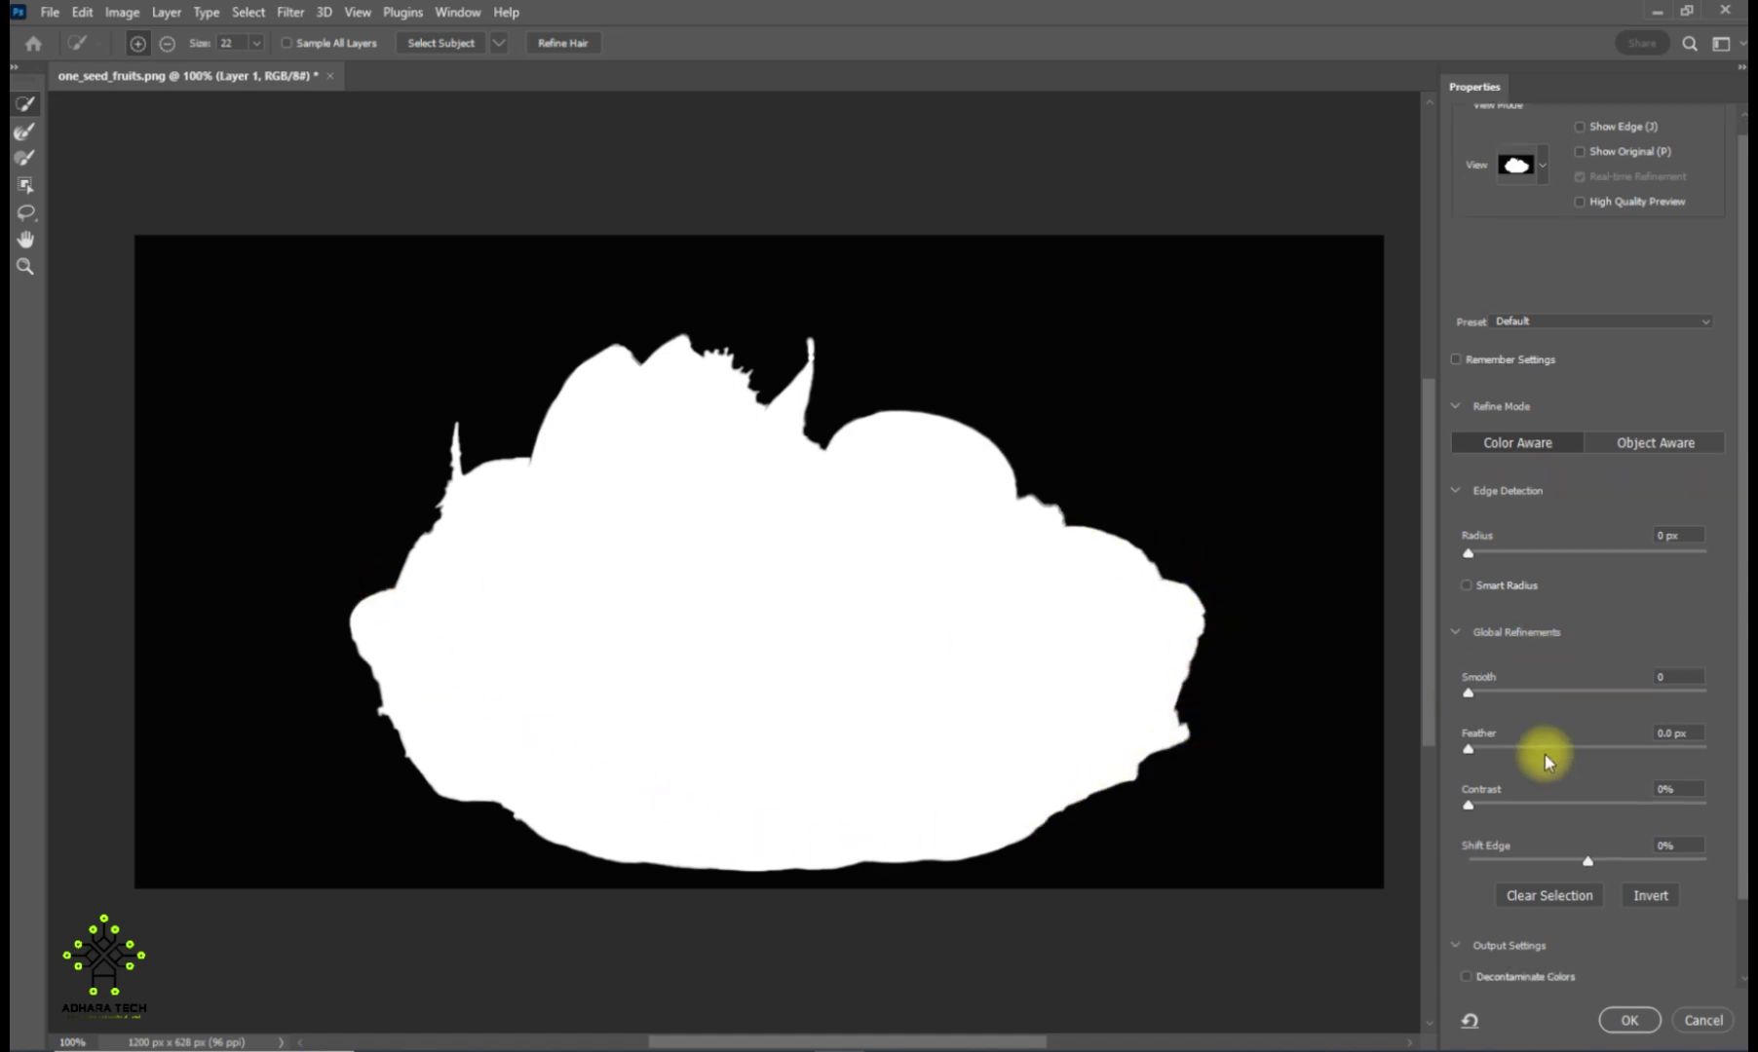
pyautogui.scroll(-2, 1524, 635)
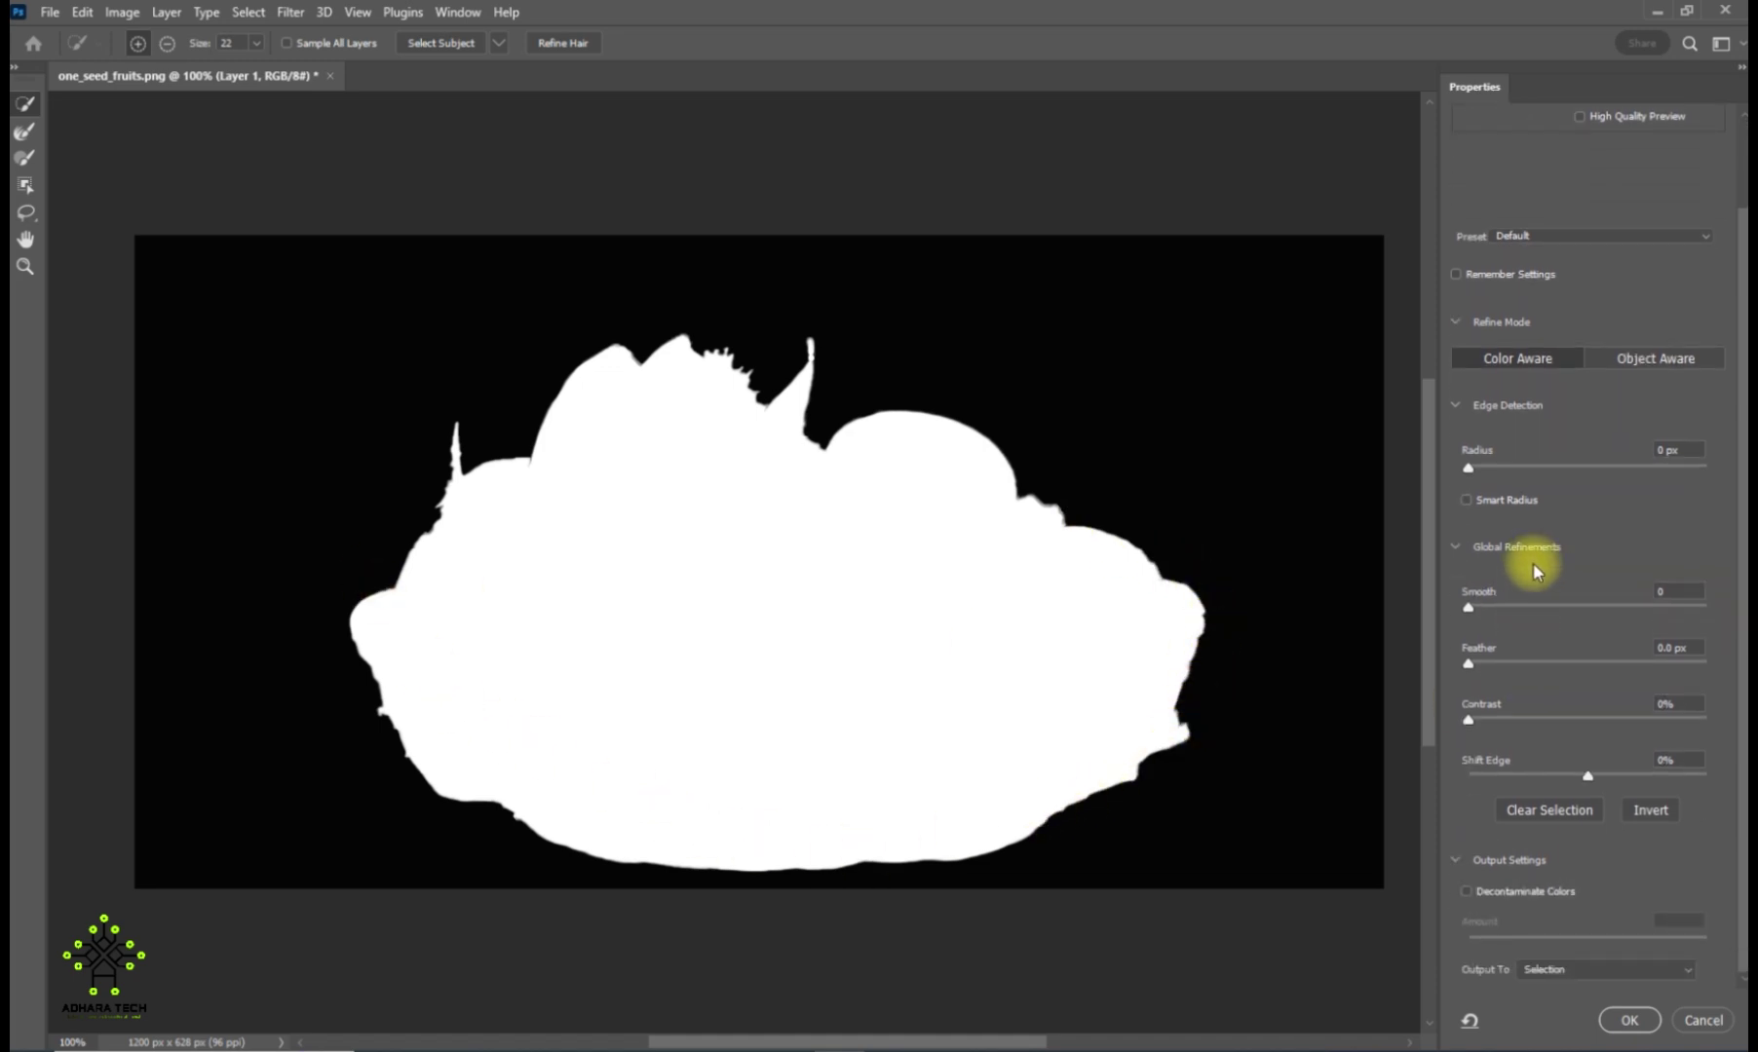
pyautogui.click(1467, 467)
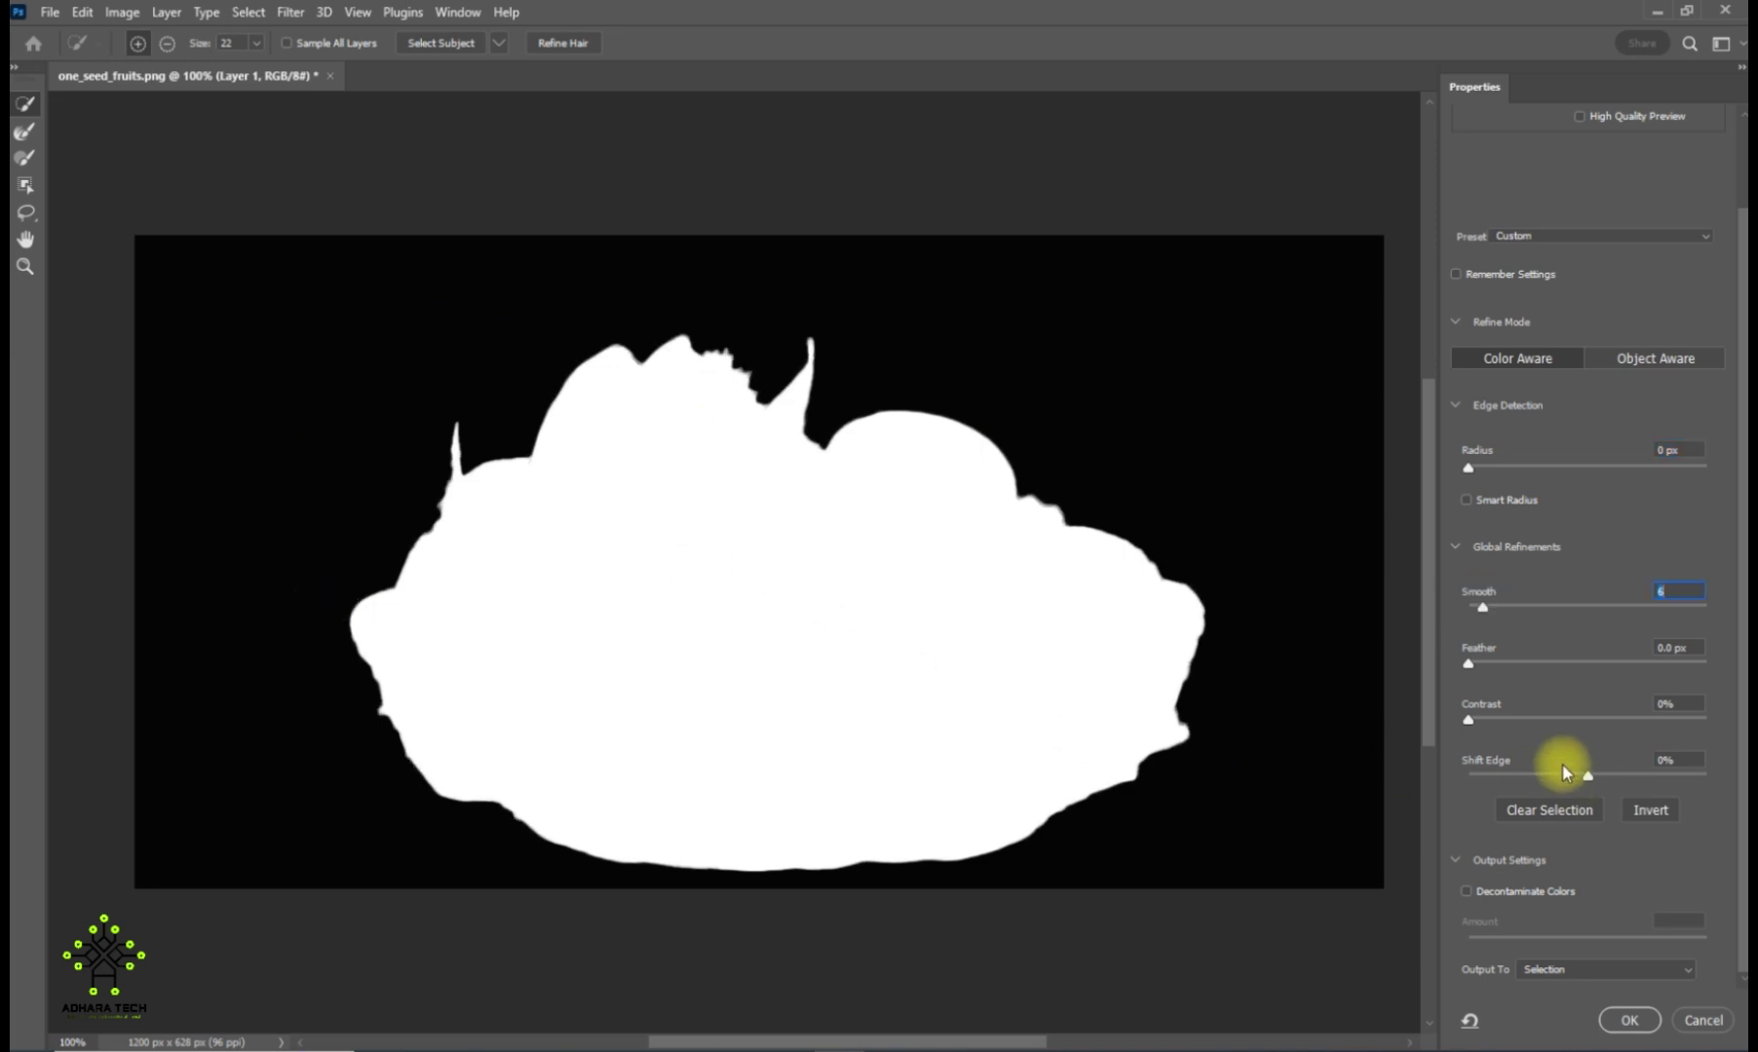
pyautogui.moveTo(1467, 726)
pyautogui.mouseDown()
pyautogui.moveTo(1530, 699)
pyautogui.moveTo(1469, 733)
pyautogui.mouseUp()
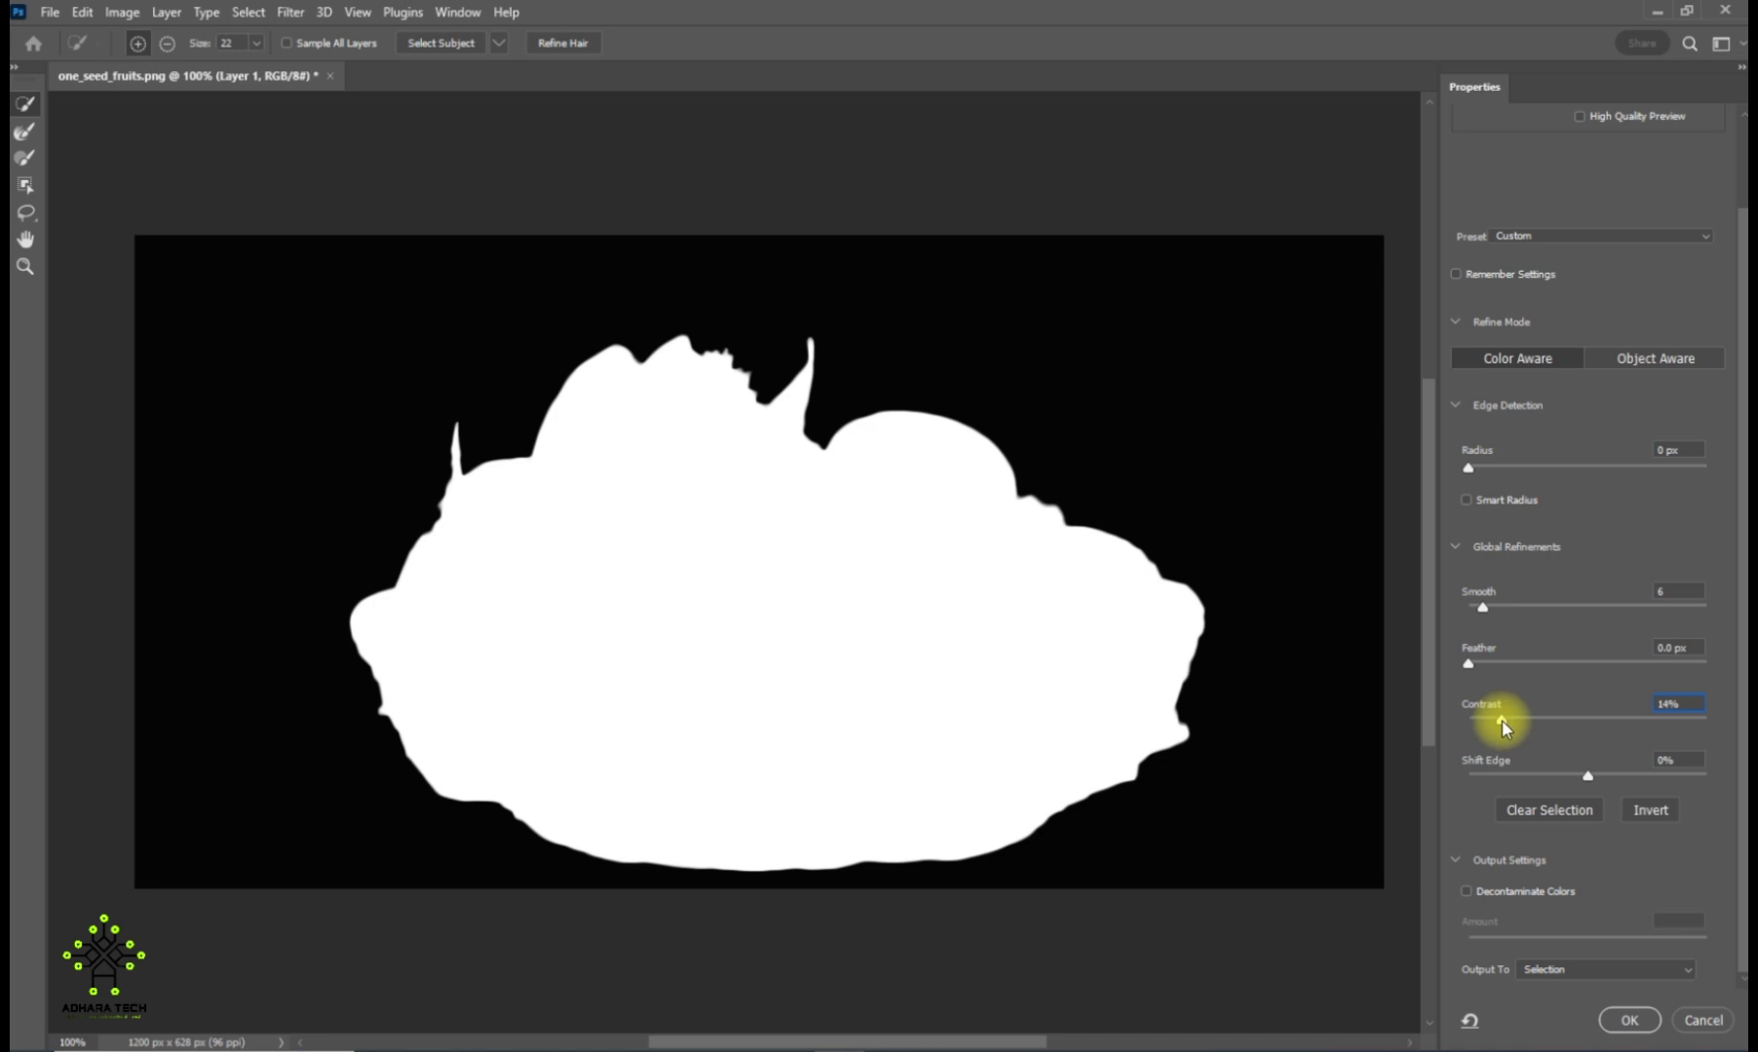
pyautogui.press('Down')
pyautogui.press('Down')
pyautogui.press('Down')
pyautogui.press('Down')
pyautogui.press('Down')
# Step: Preview the fruit basket cutout against its faded background in the Onion Skin view mode
pyautogui.scroll(2, 1506, 178)
pyautogui.scroll(1, 1517, 208)
pyautogui.click(1545, 190)
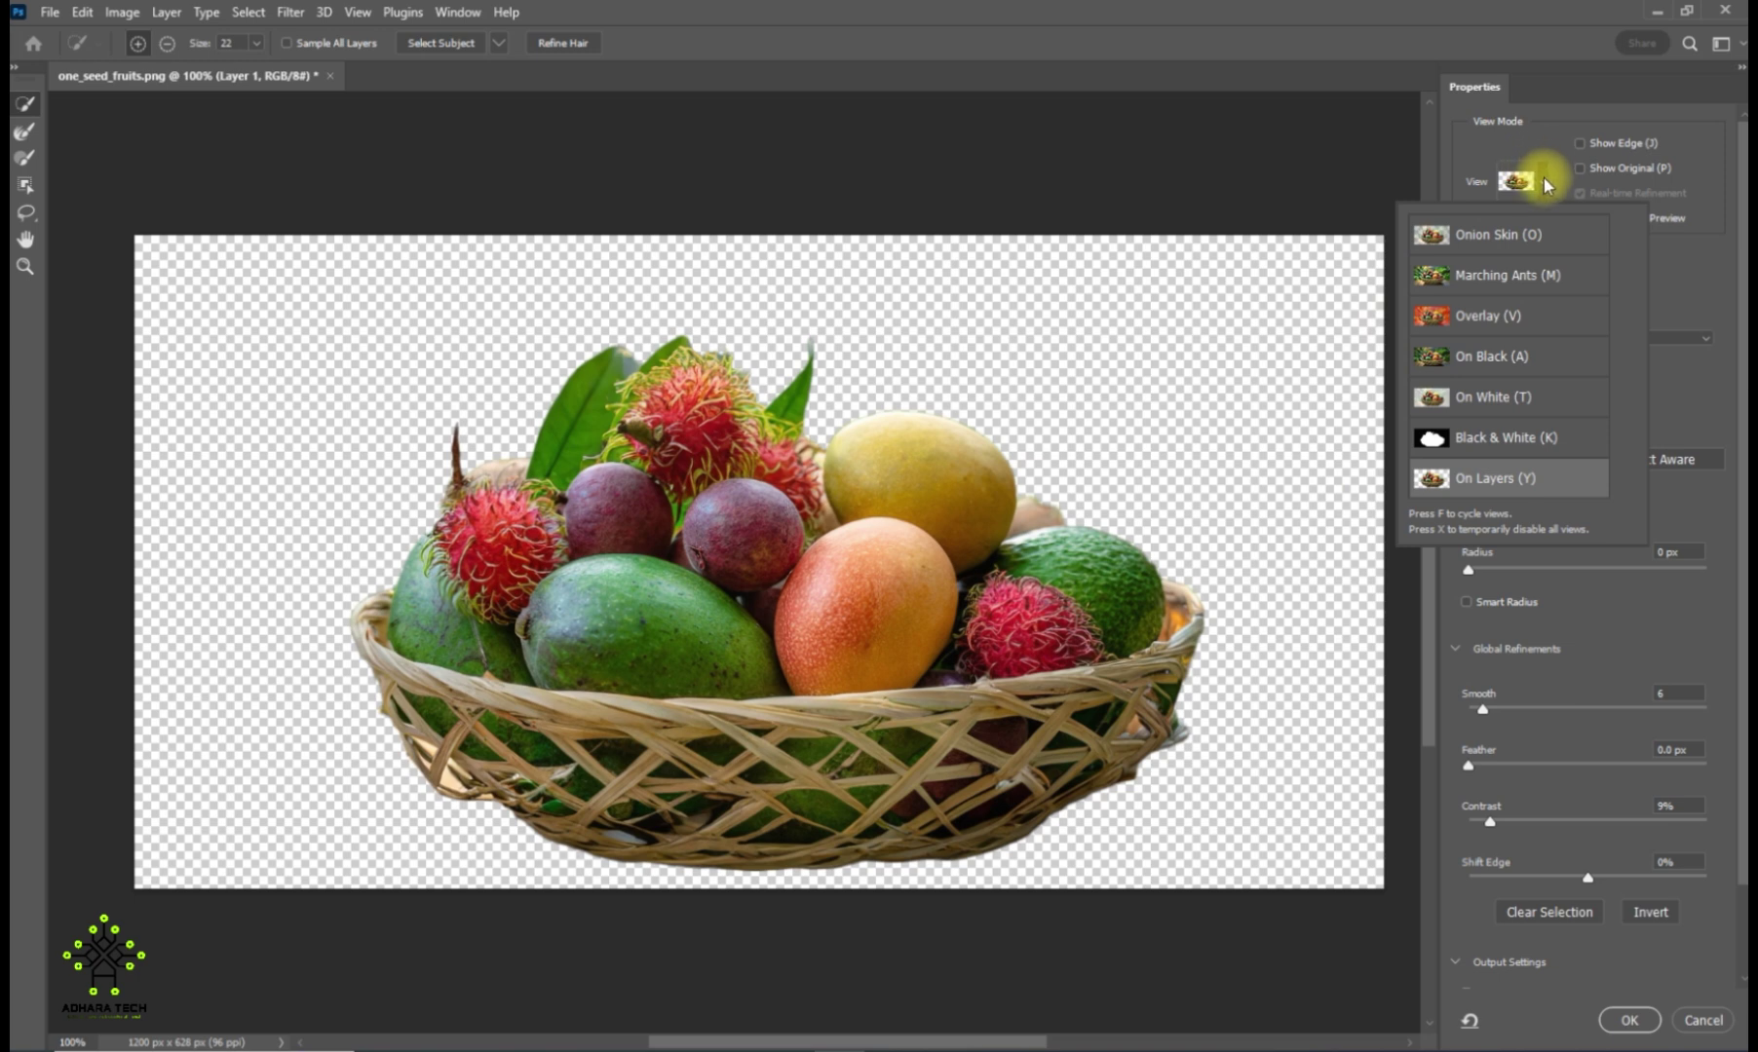
pyautogui.click(1516, 244)
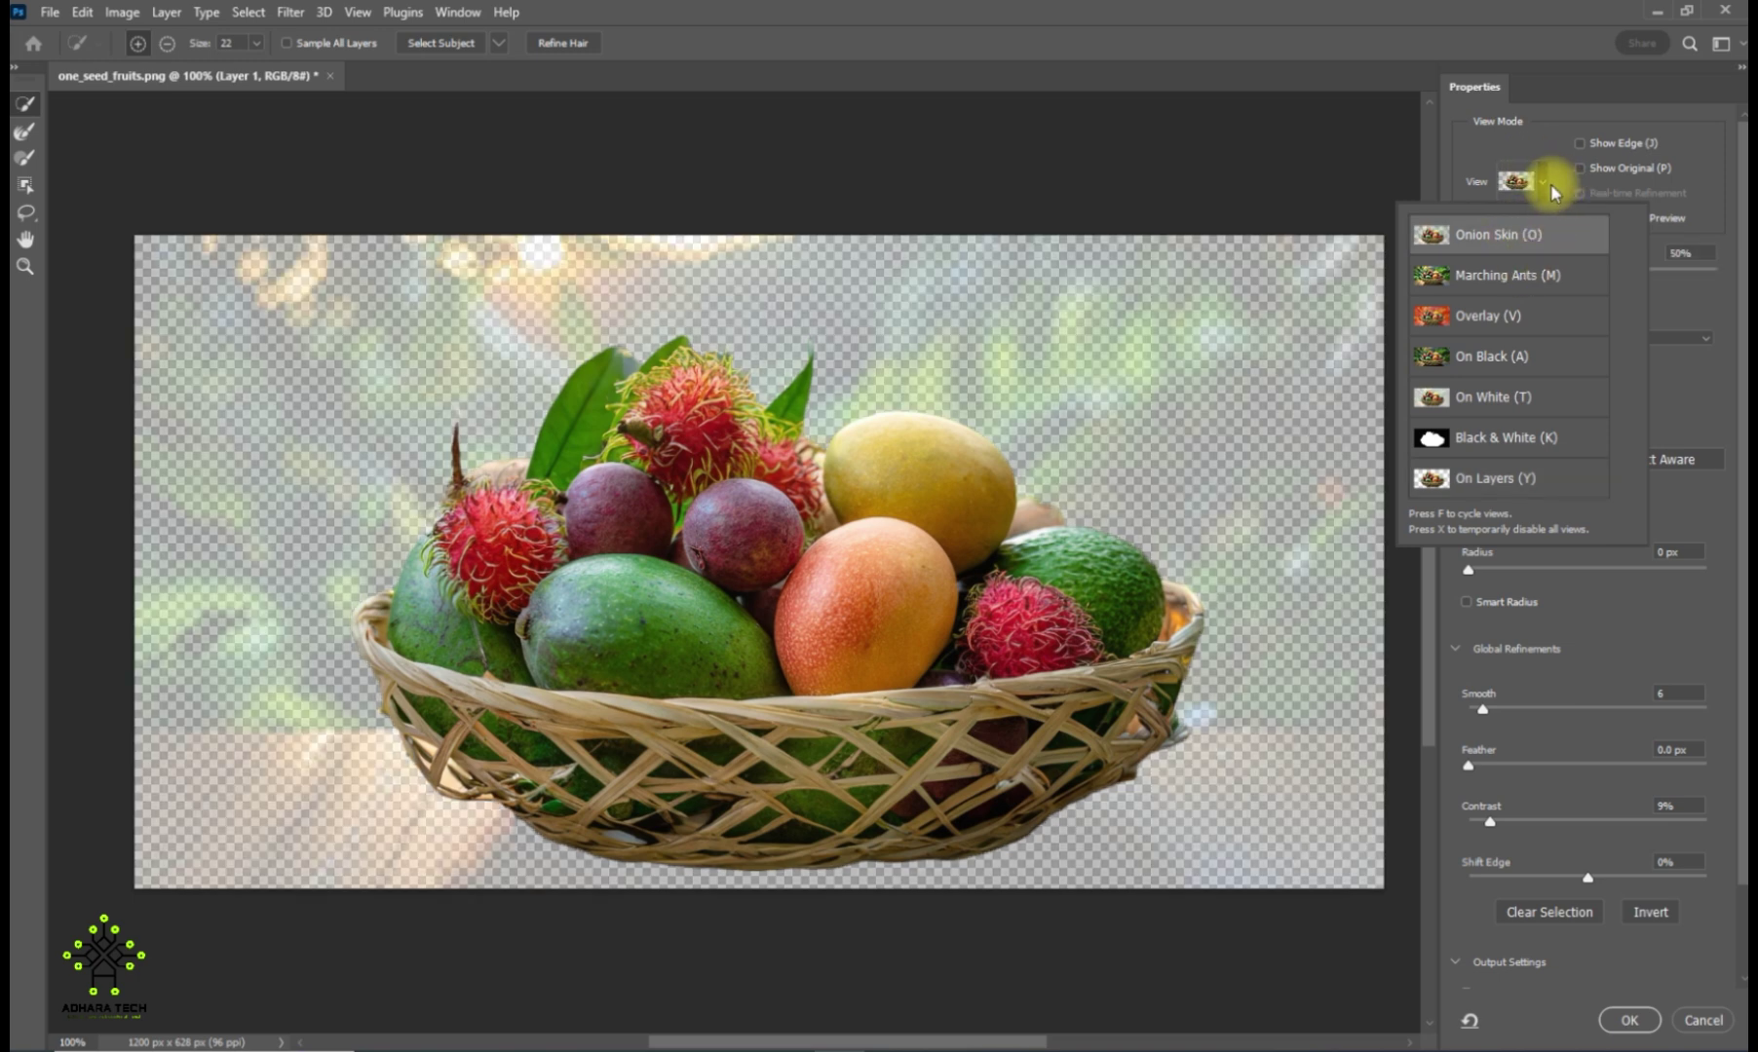
pyautogui.click(1551, 182)
# Step: Output the refined basket selection to a New Layer and apply Select and Mask
pyautogui.scroll(-3, 1548, 718)
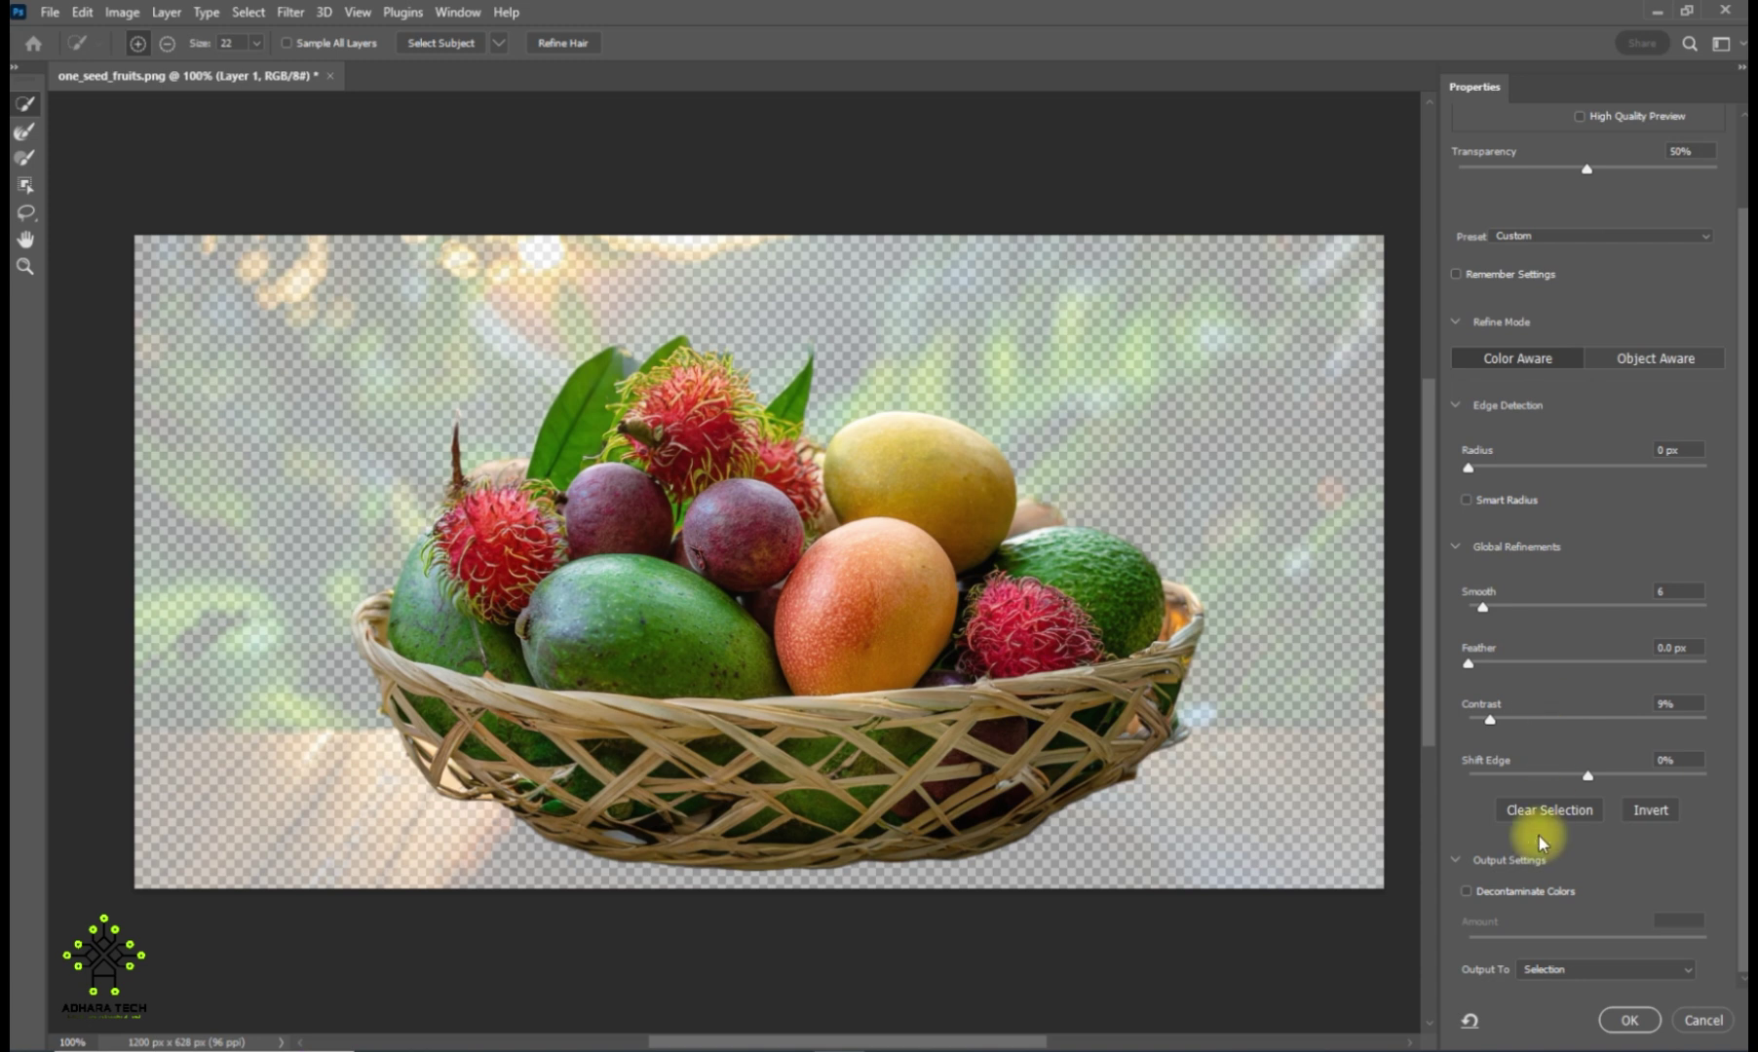
pyautogui.click(1623, 970)
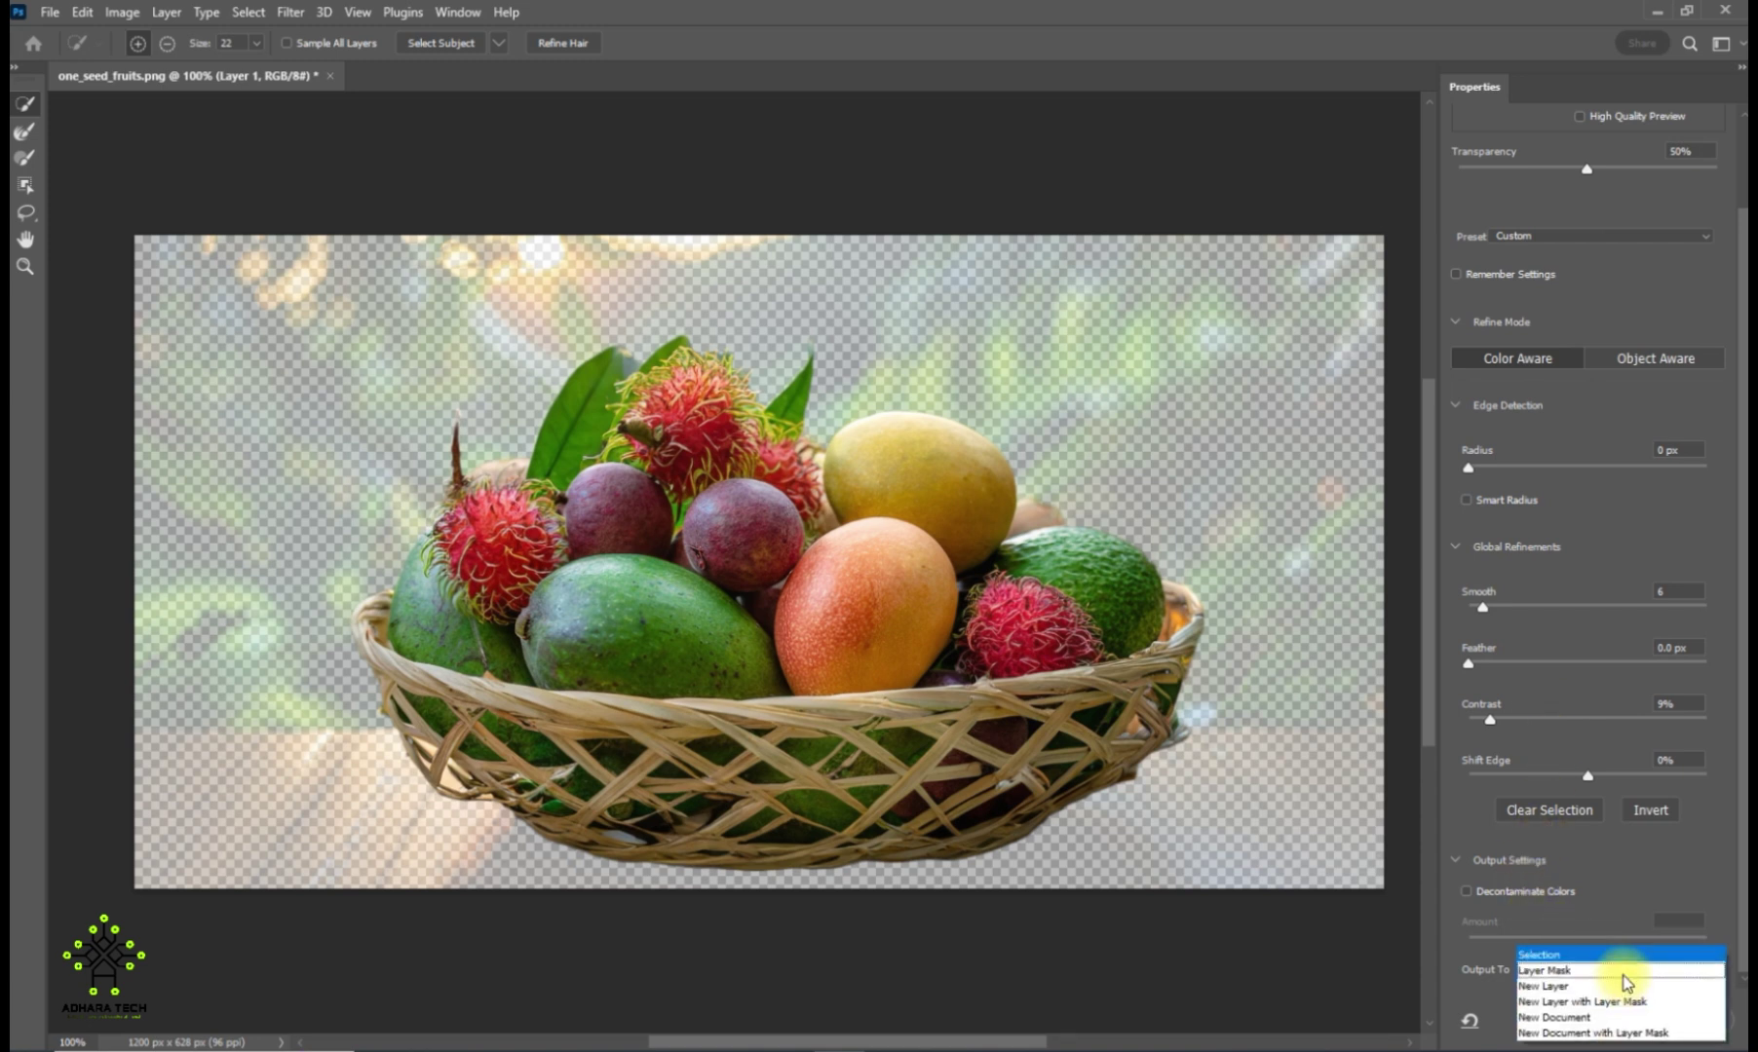
pyautogui.click(1562, 987)
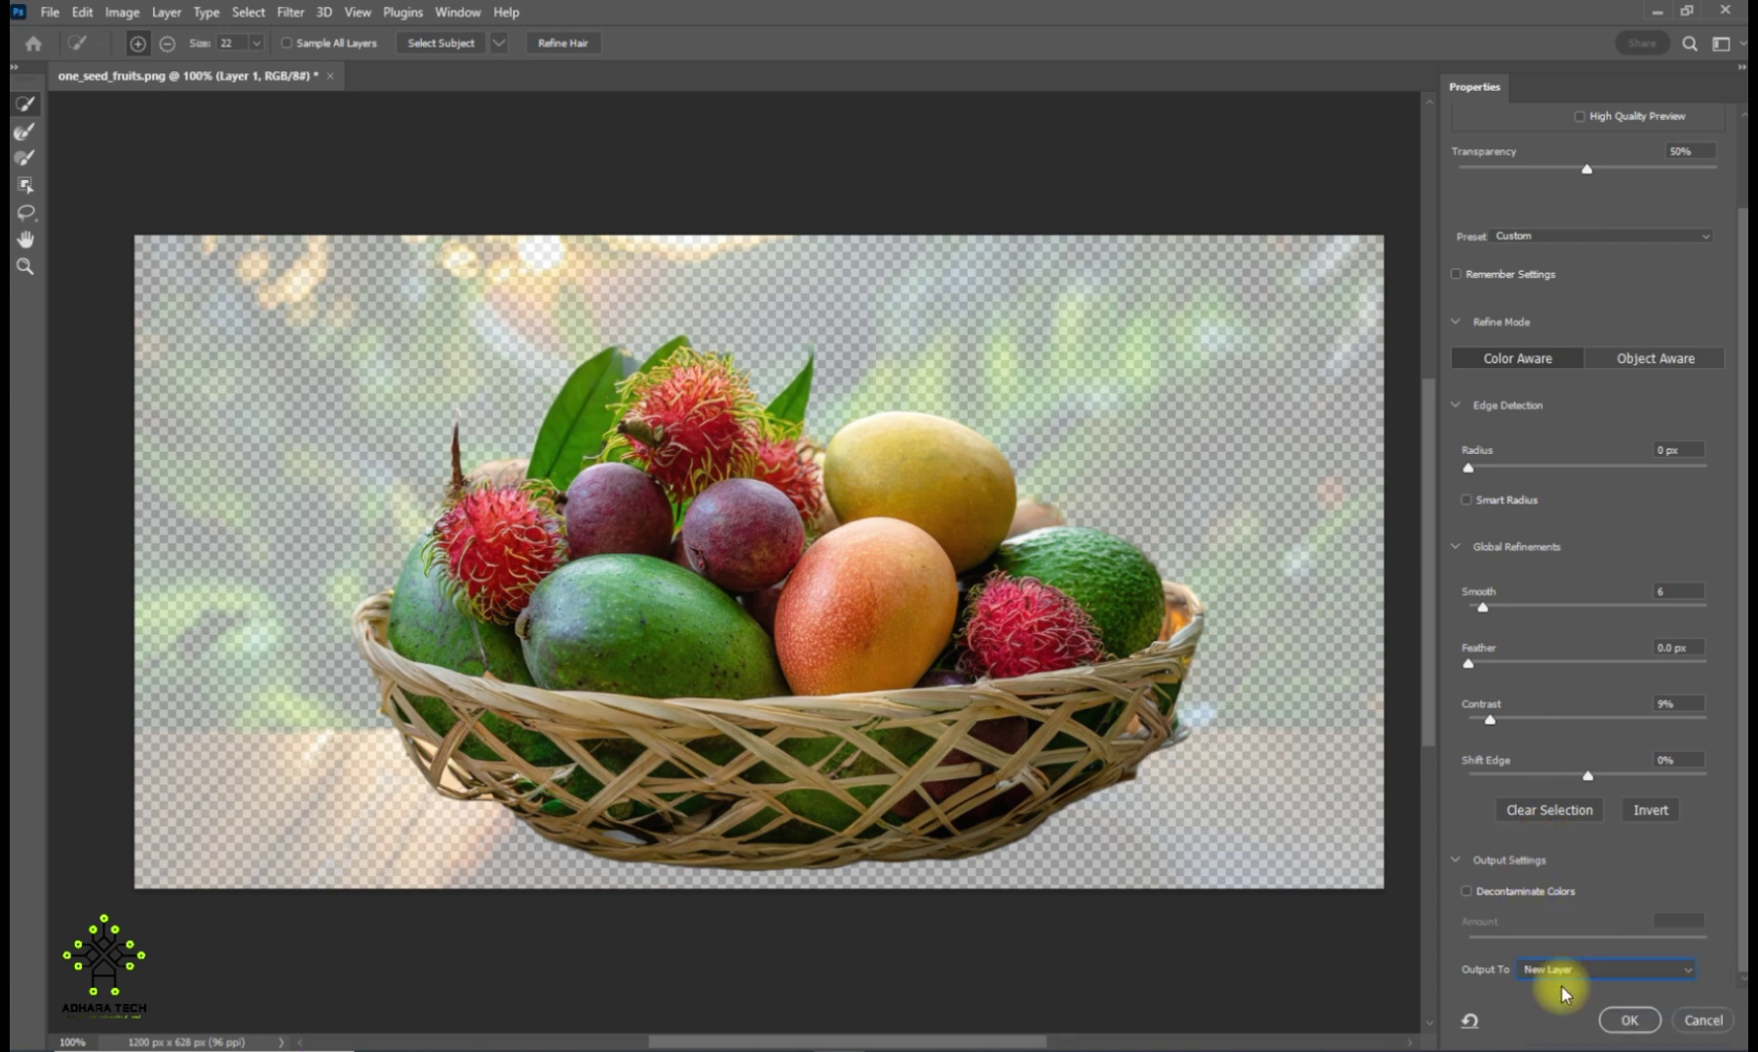
pyautogui.click(1630, 1021)
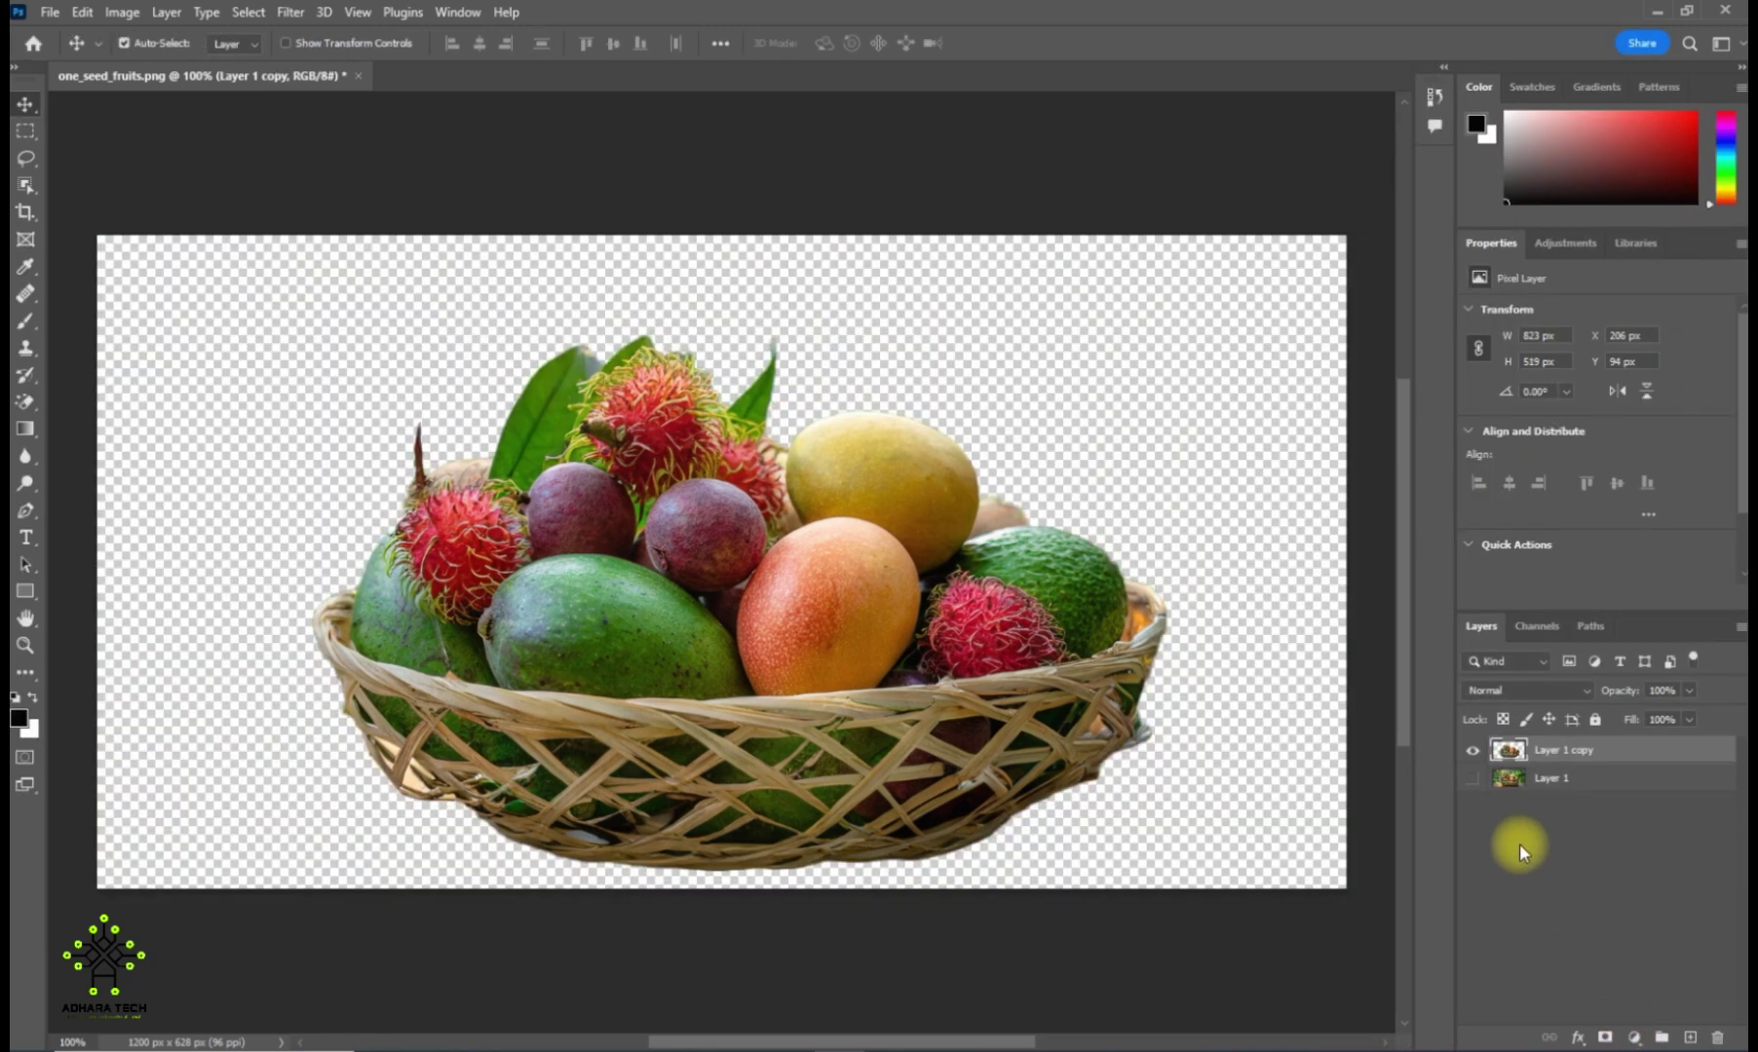
# Step: Toggle the visibility of the original Layer 1 to compare the basket cutout with the full photo
pyautogui.click(1472, 779)
pyautogui.click(1473, 780)
pyautogui.click(1473, 780)
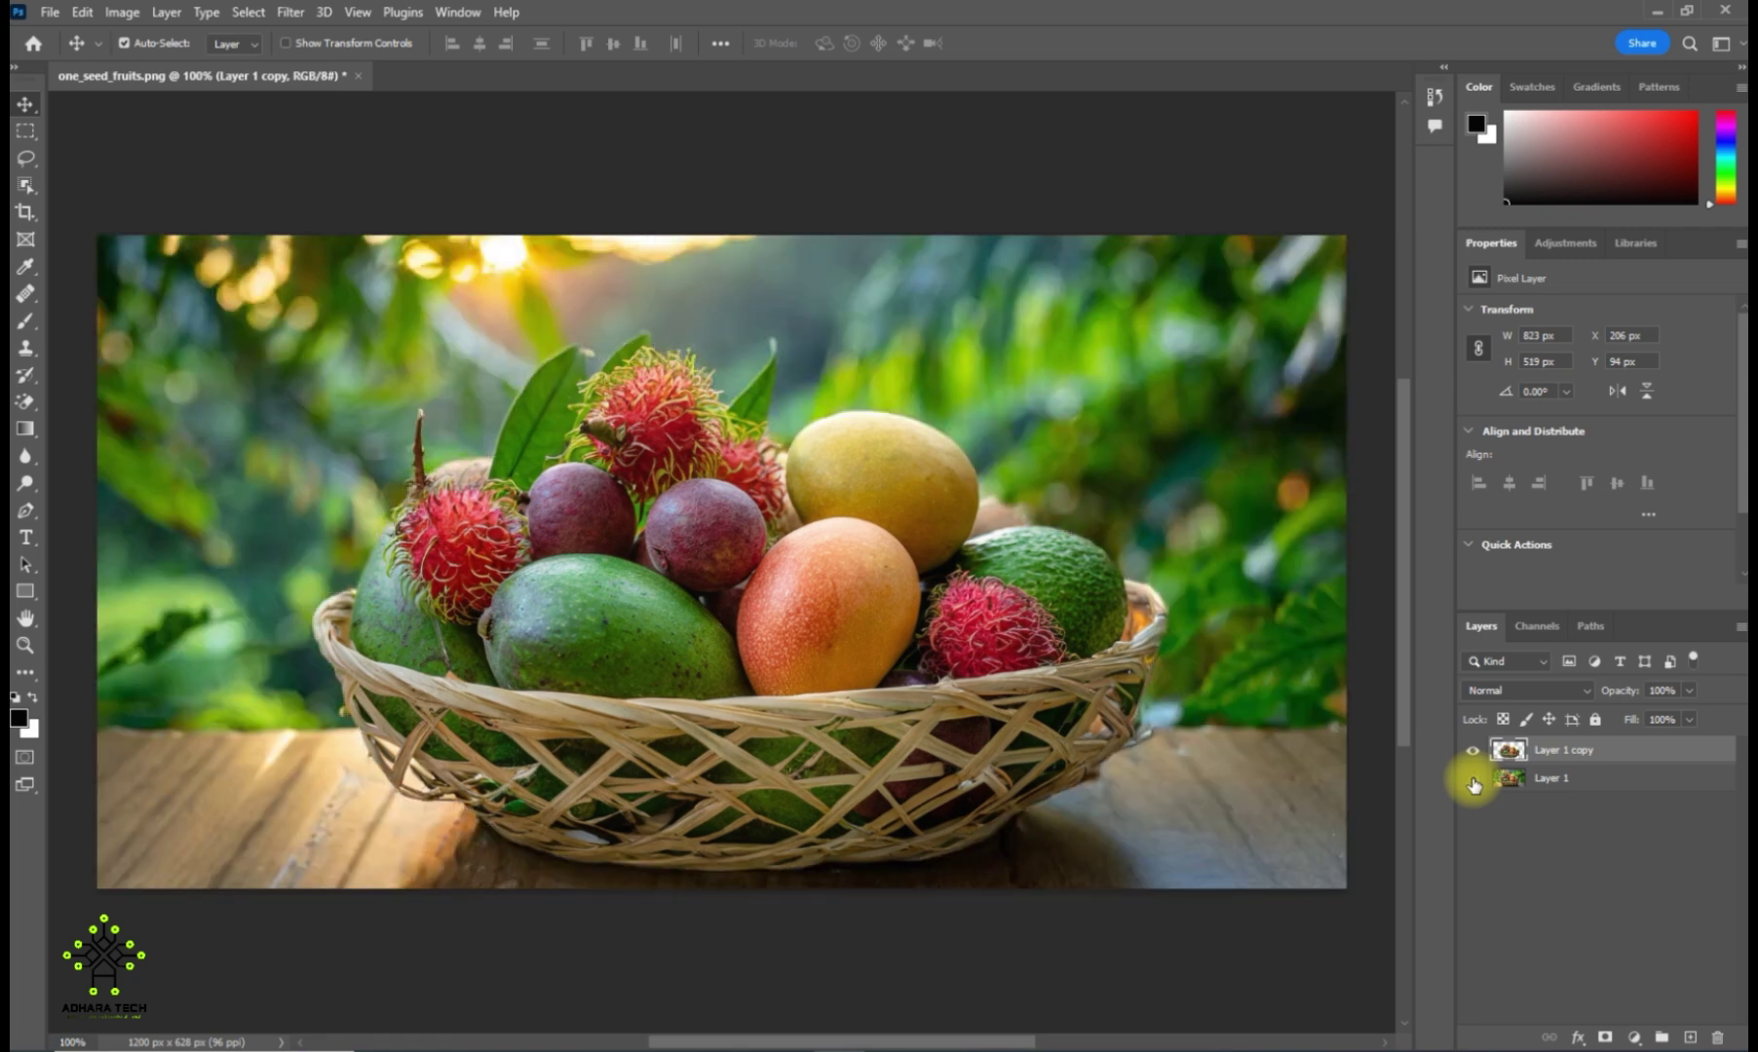
pyautogui.click(1473, 779)
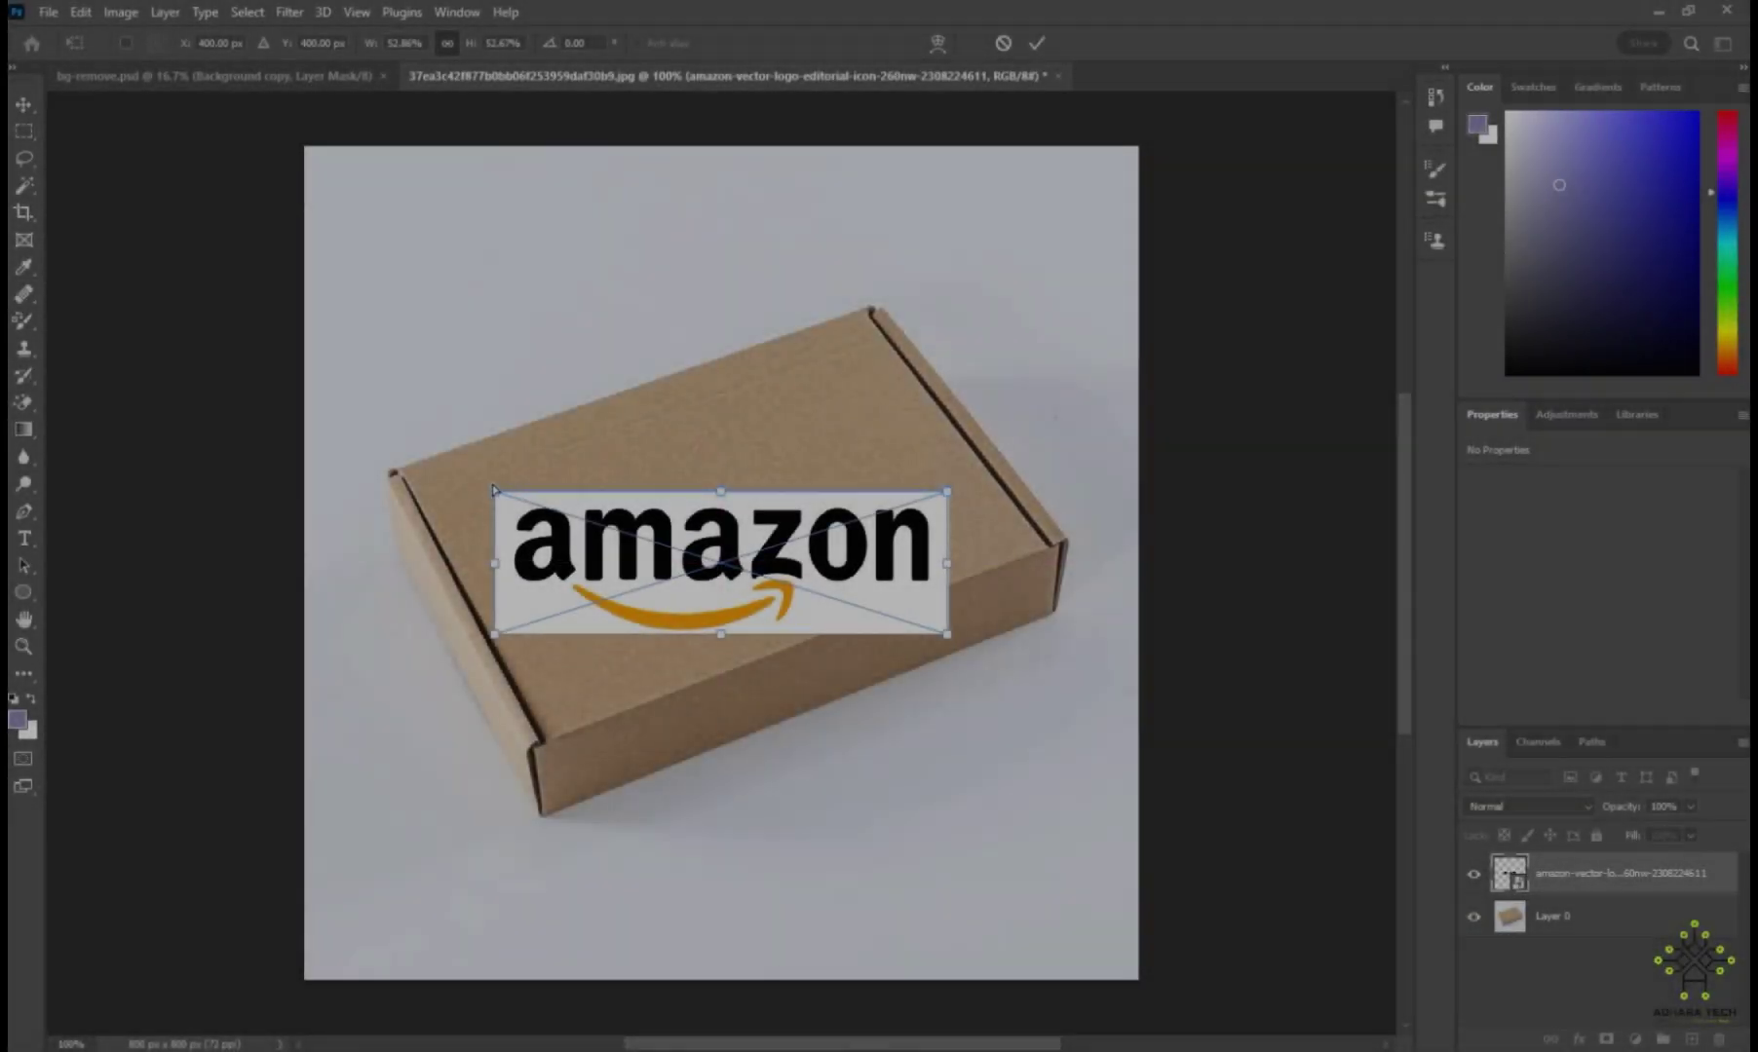
pyautogui.moveTo(493, 490); pyautogui.dragTo(441, 492)
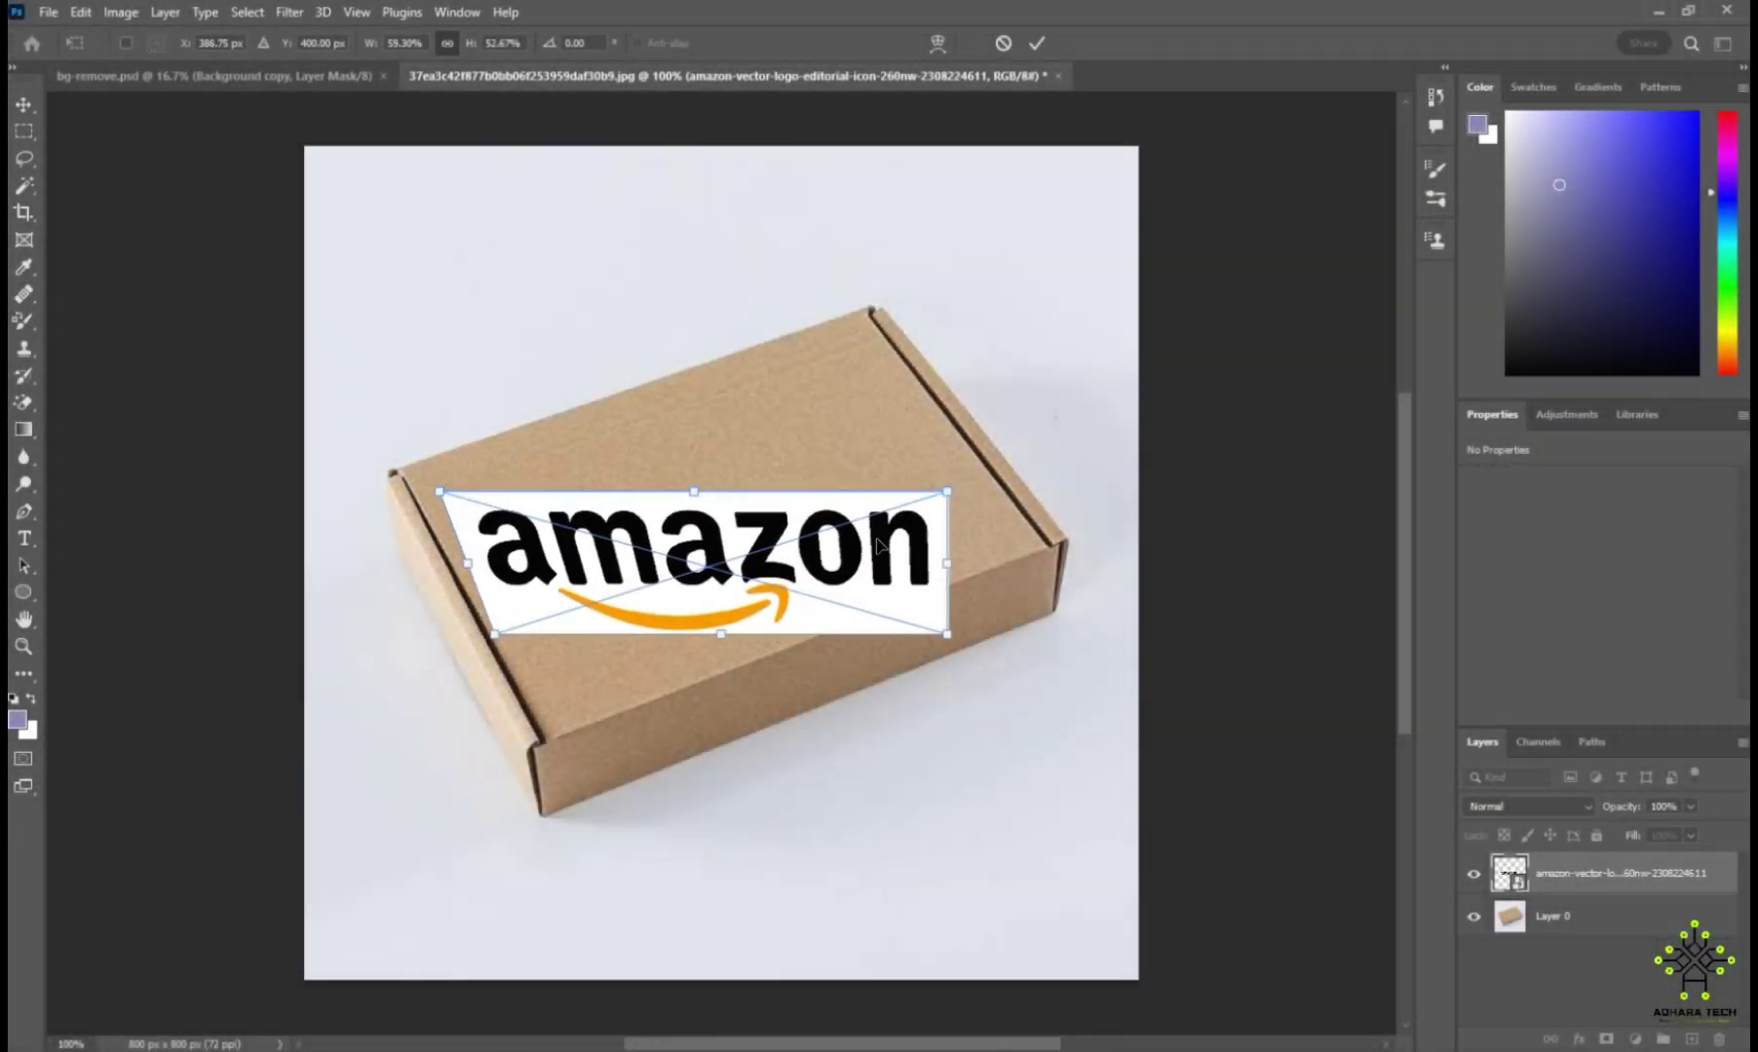
pyautogui.moveTo(953, 495); pyautogui.dragTo(947, 336)
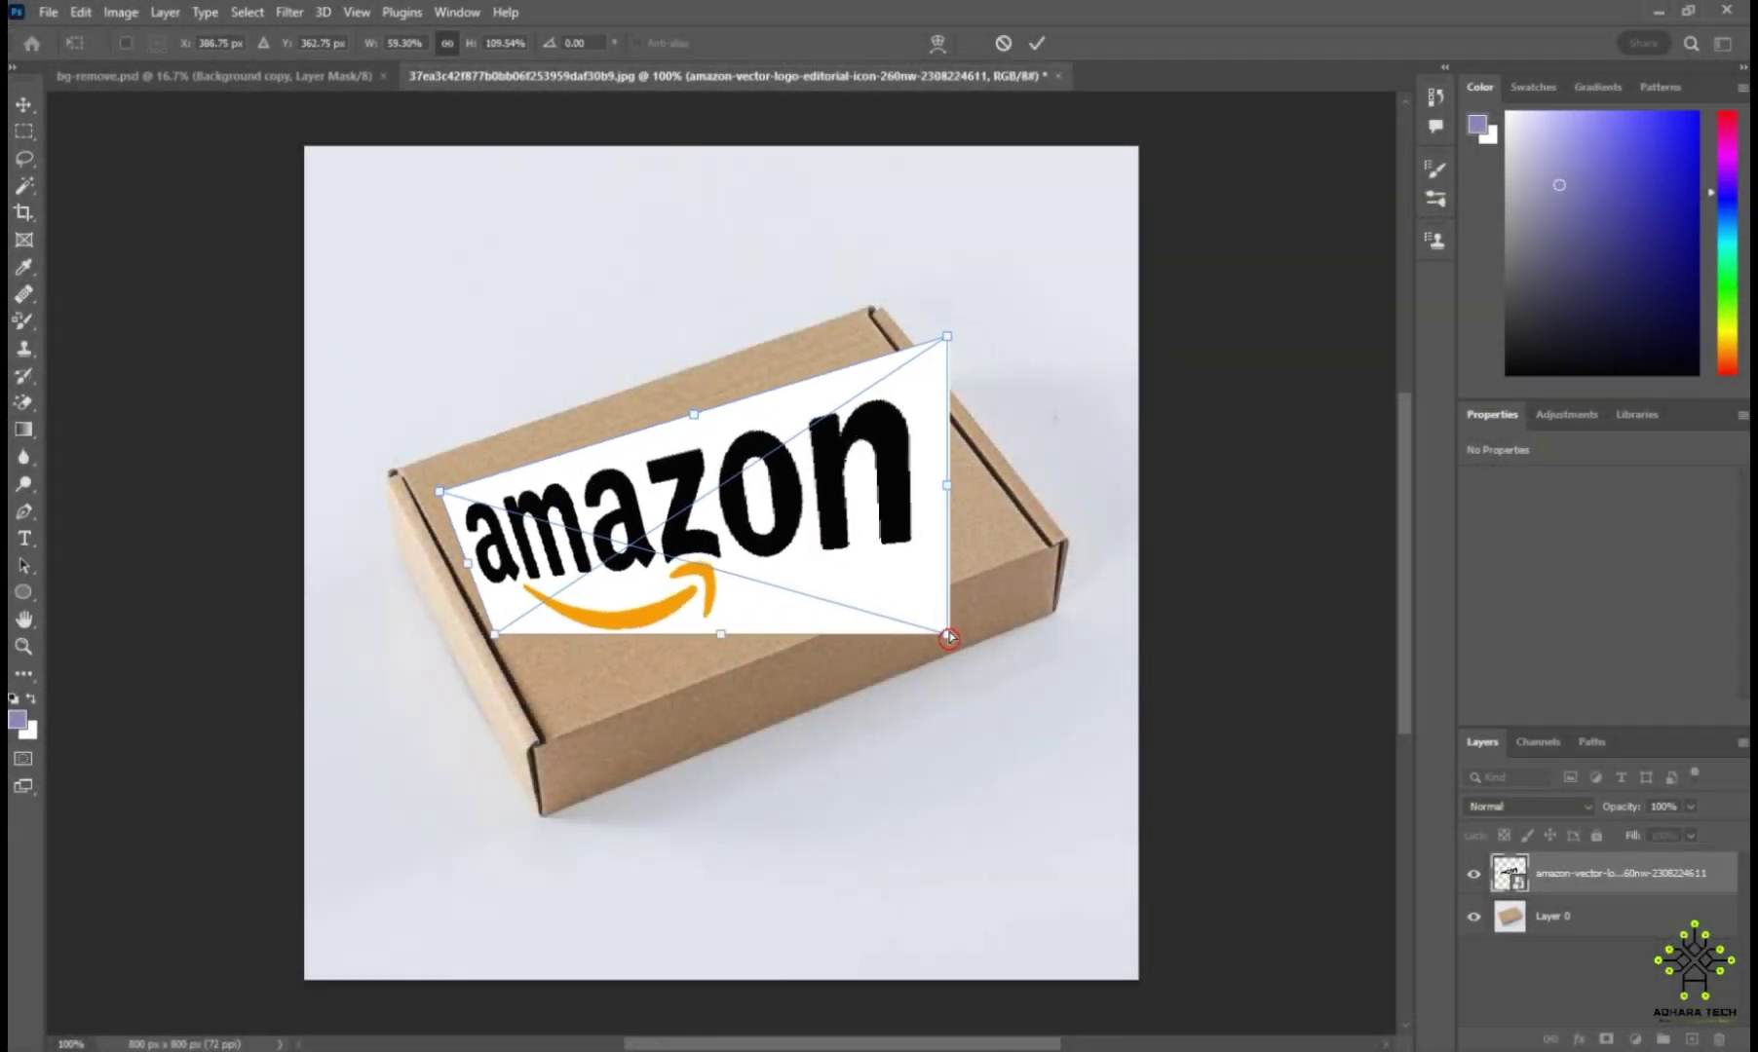
pyautogui.moveTo(948, 638); pyautogui.dragTo(948, 518)
pyautogui.moveTo(496, 644); pyautogui.dragTo(520, 703)
pyautogui.click(1003, 43)
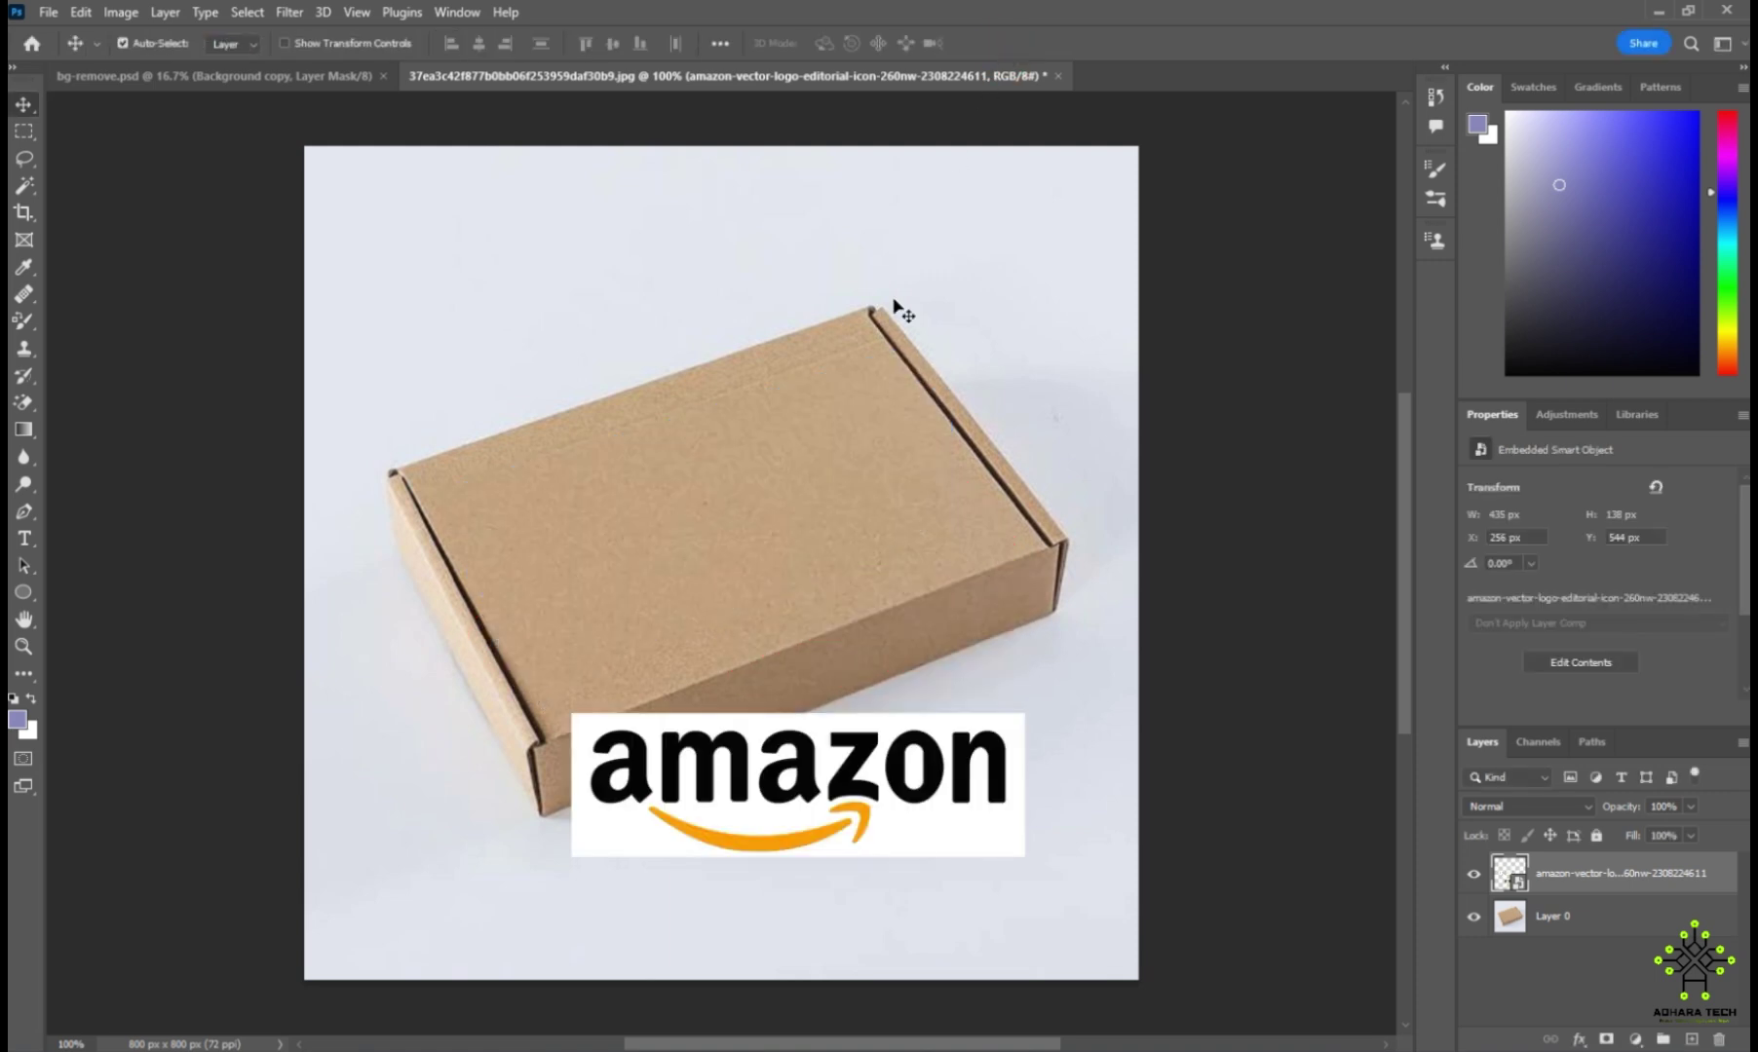
# Step: Move the Amazon logo below the cardboard box, enclose it in a rectangular marquee selection and cut it
pyautogui.moveTo(723, 795); pyautogui.dragTo(796, 875)
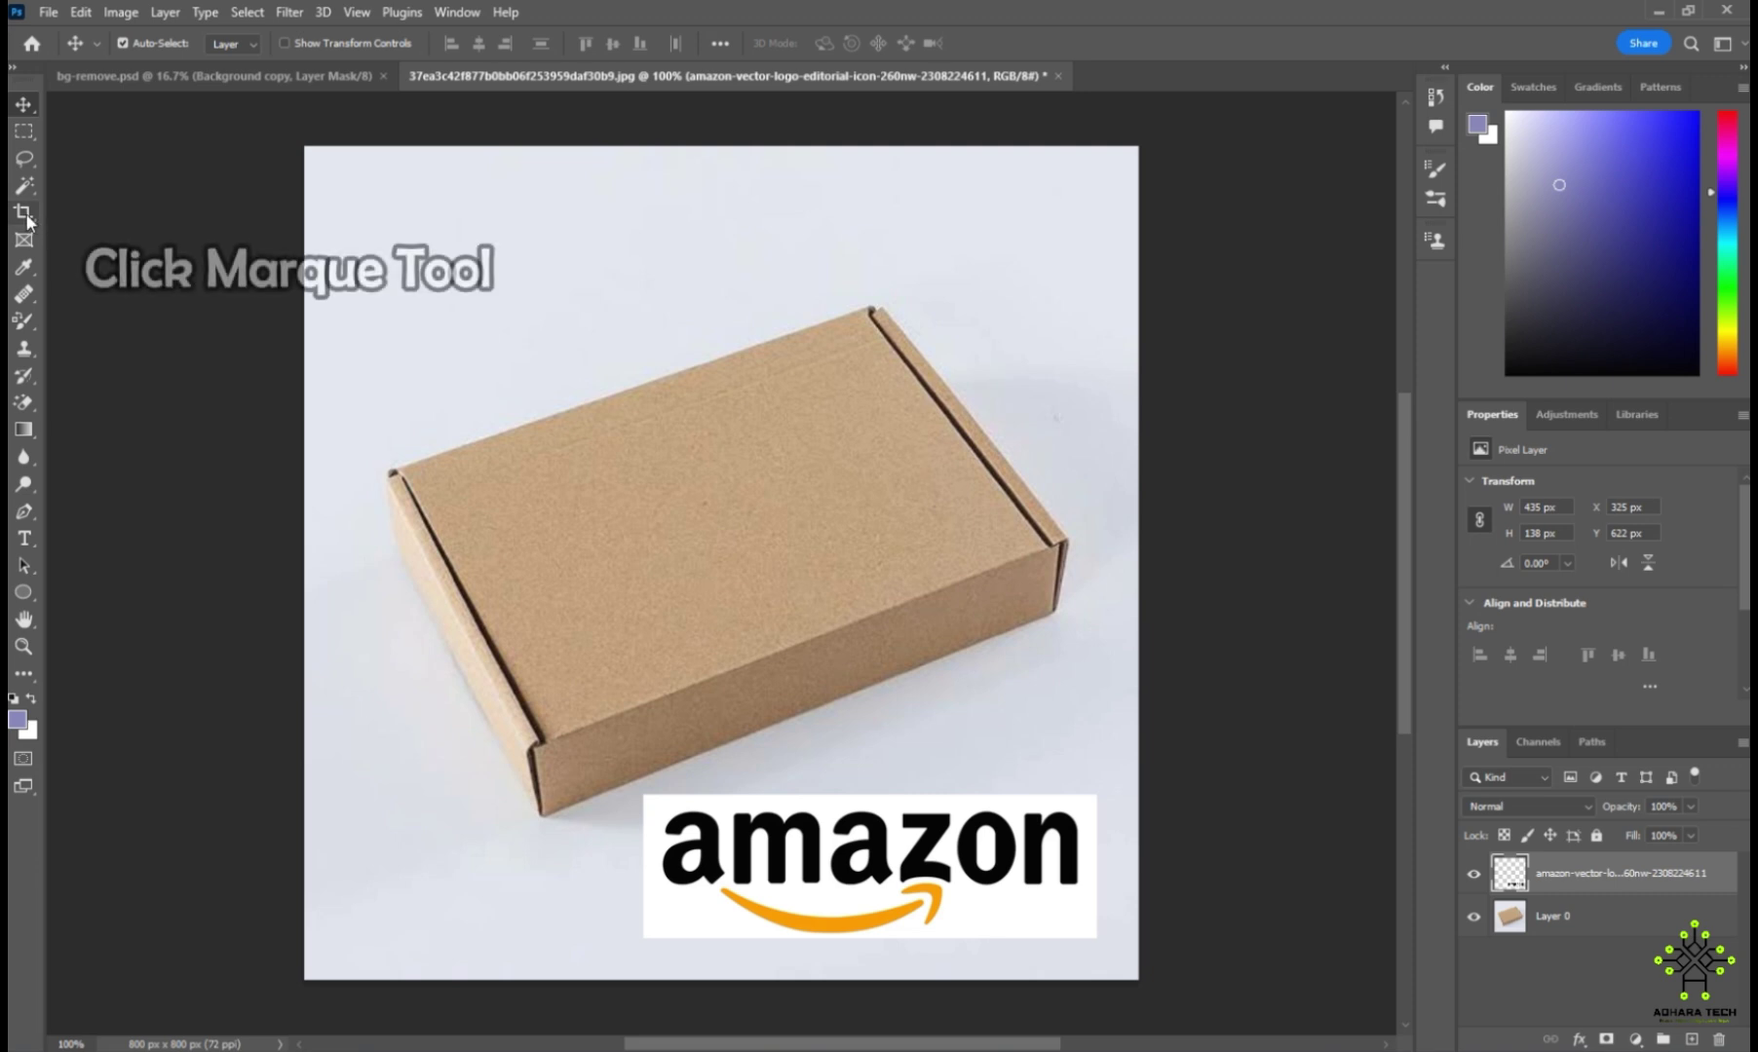
pyautogui.click(25, 133)
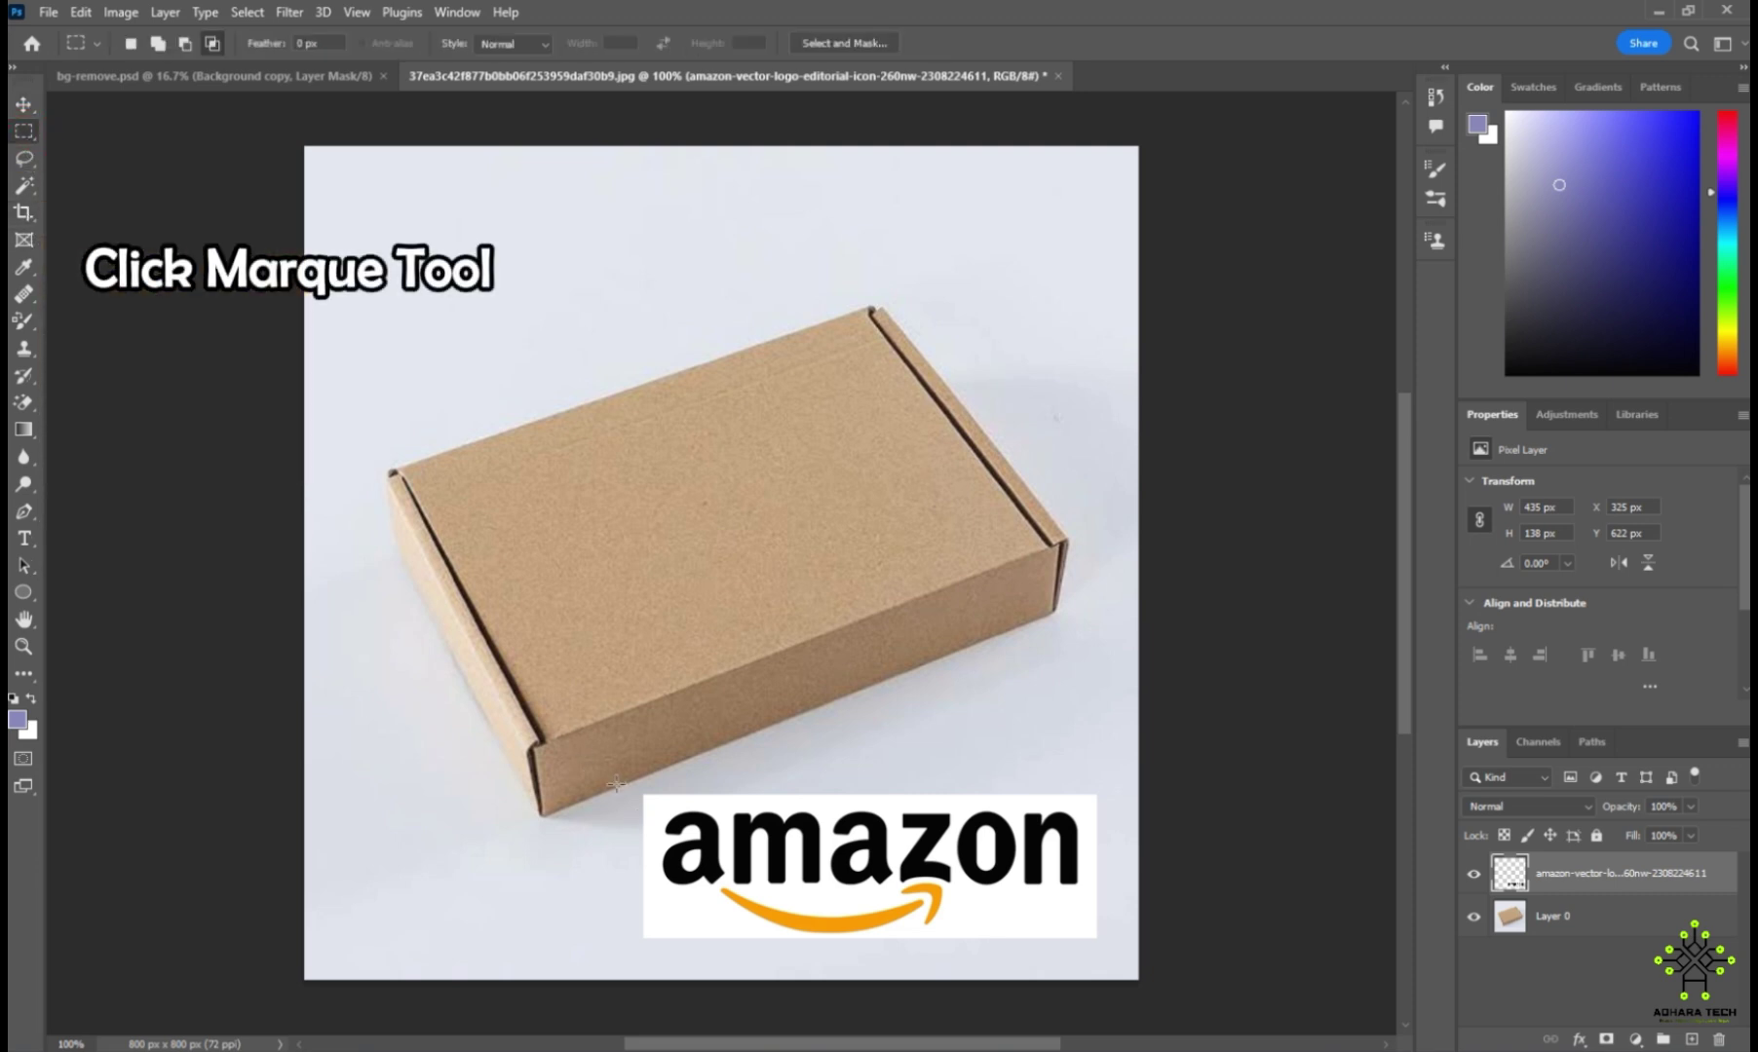
pyautogui.moveTo(626, 792); pyautogui.dragTo(1118, 953)
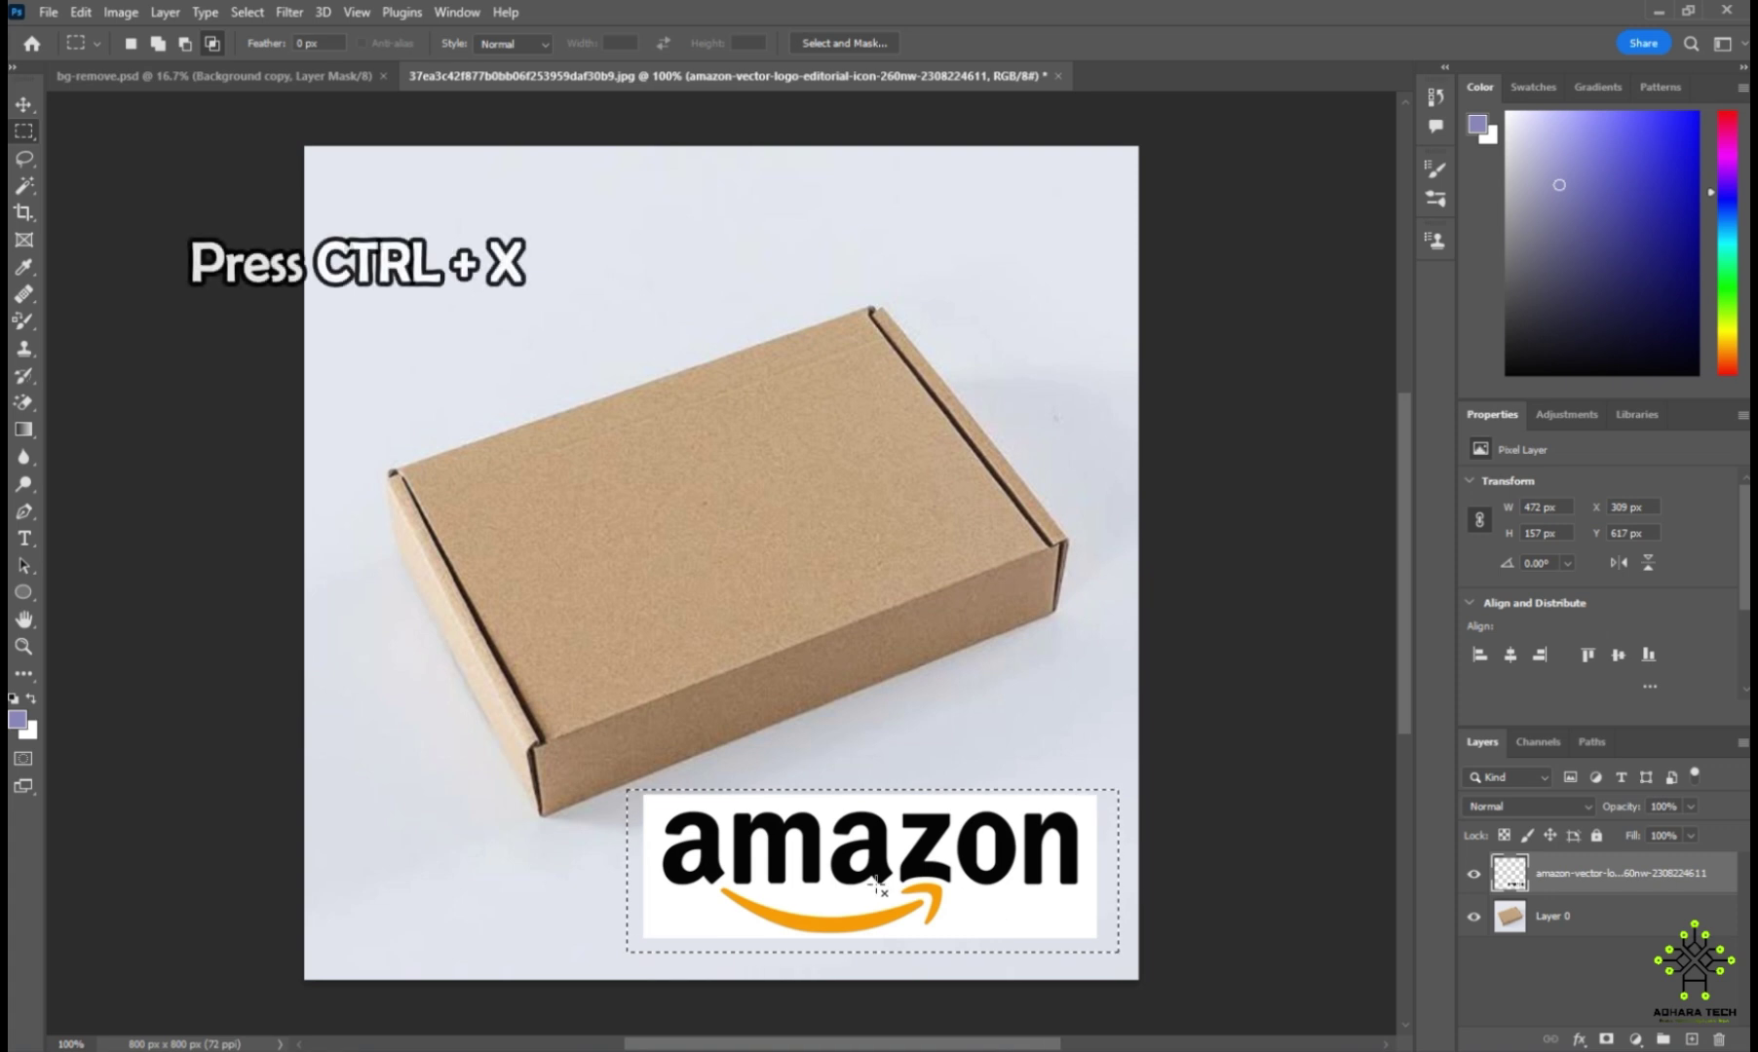
pyautogui.hotkey('ctrl', 'x')
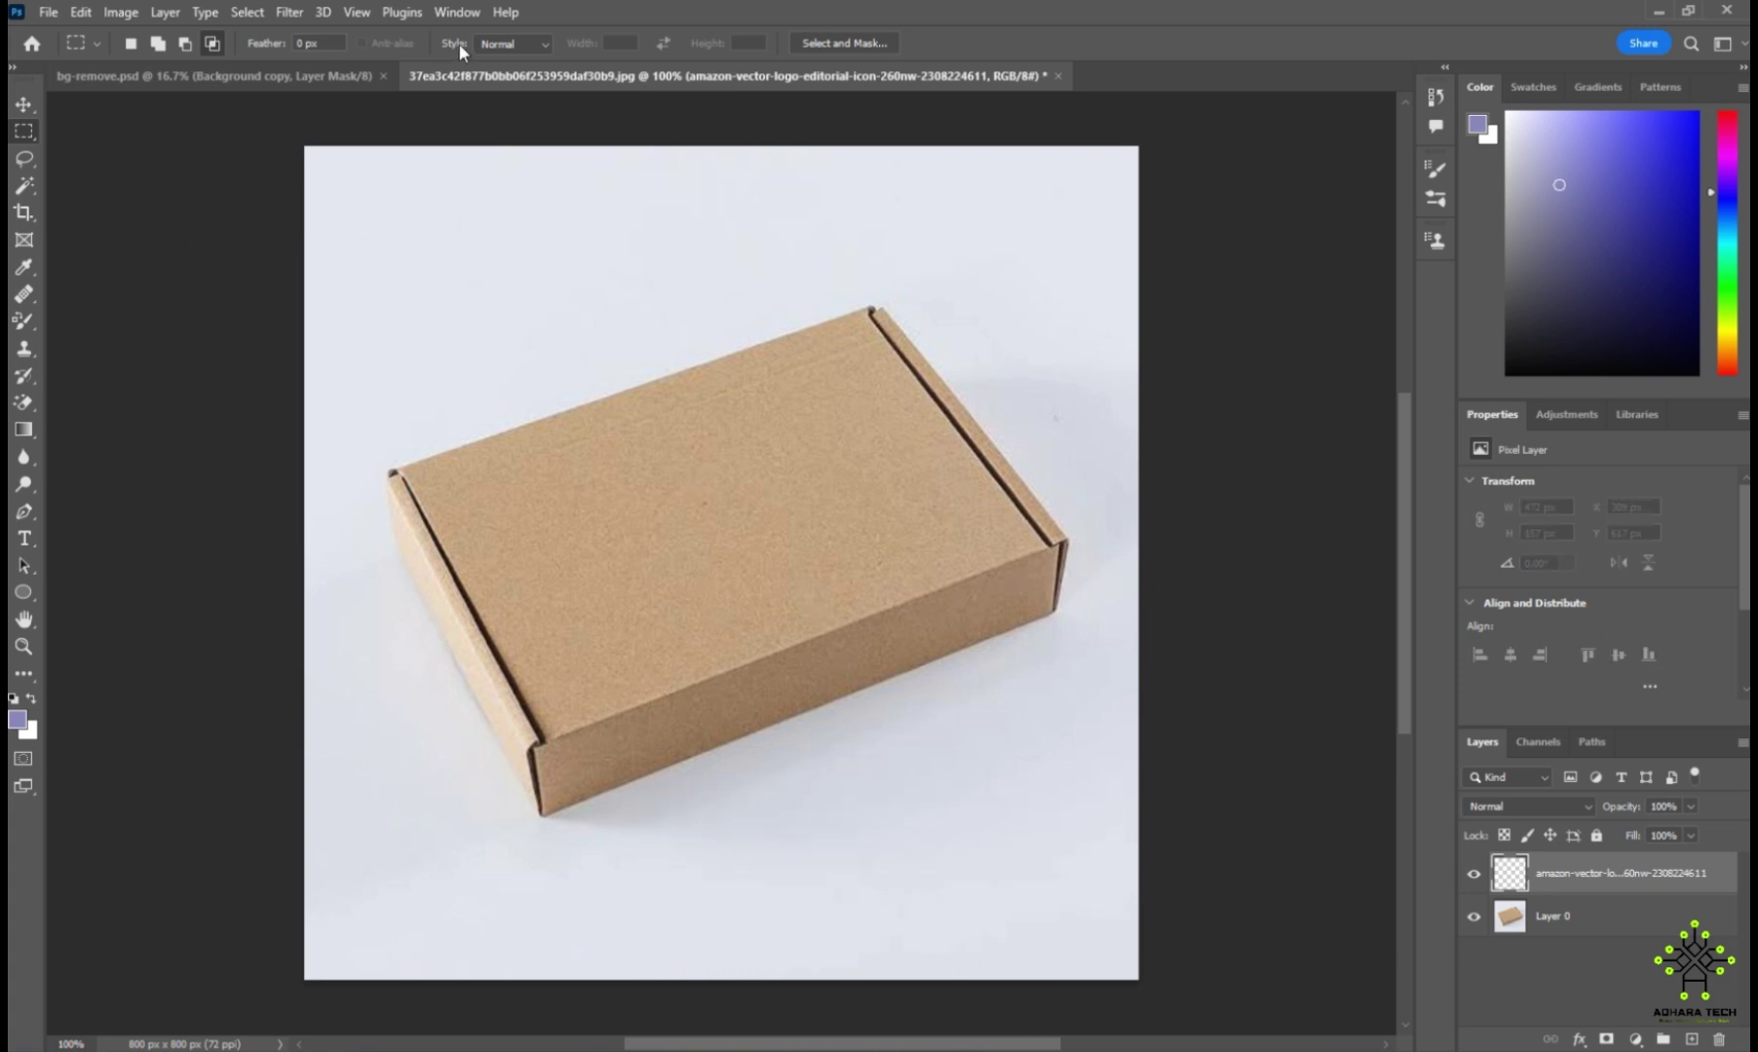
# Step: Start the Vanishing Point filter on the emptied logo layer and create a perspective plane over the box's top face
pyautogui.click(287, 12)
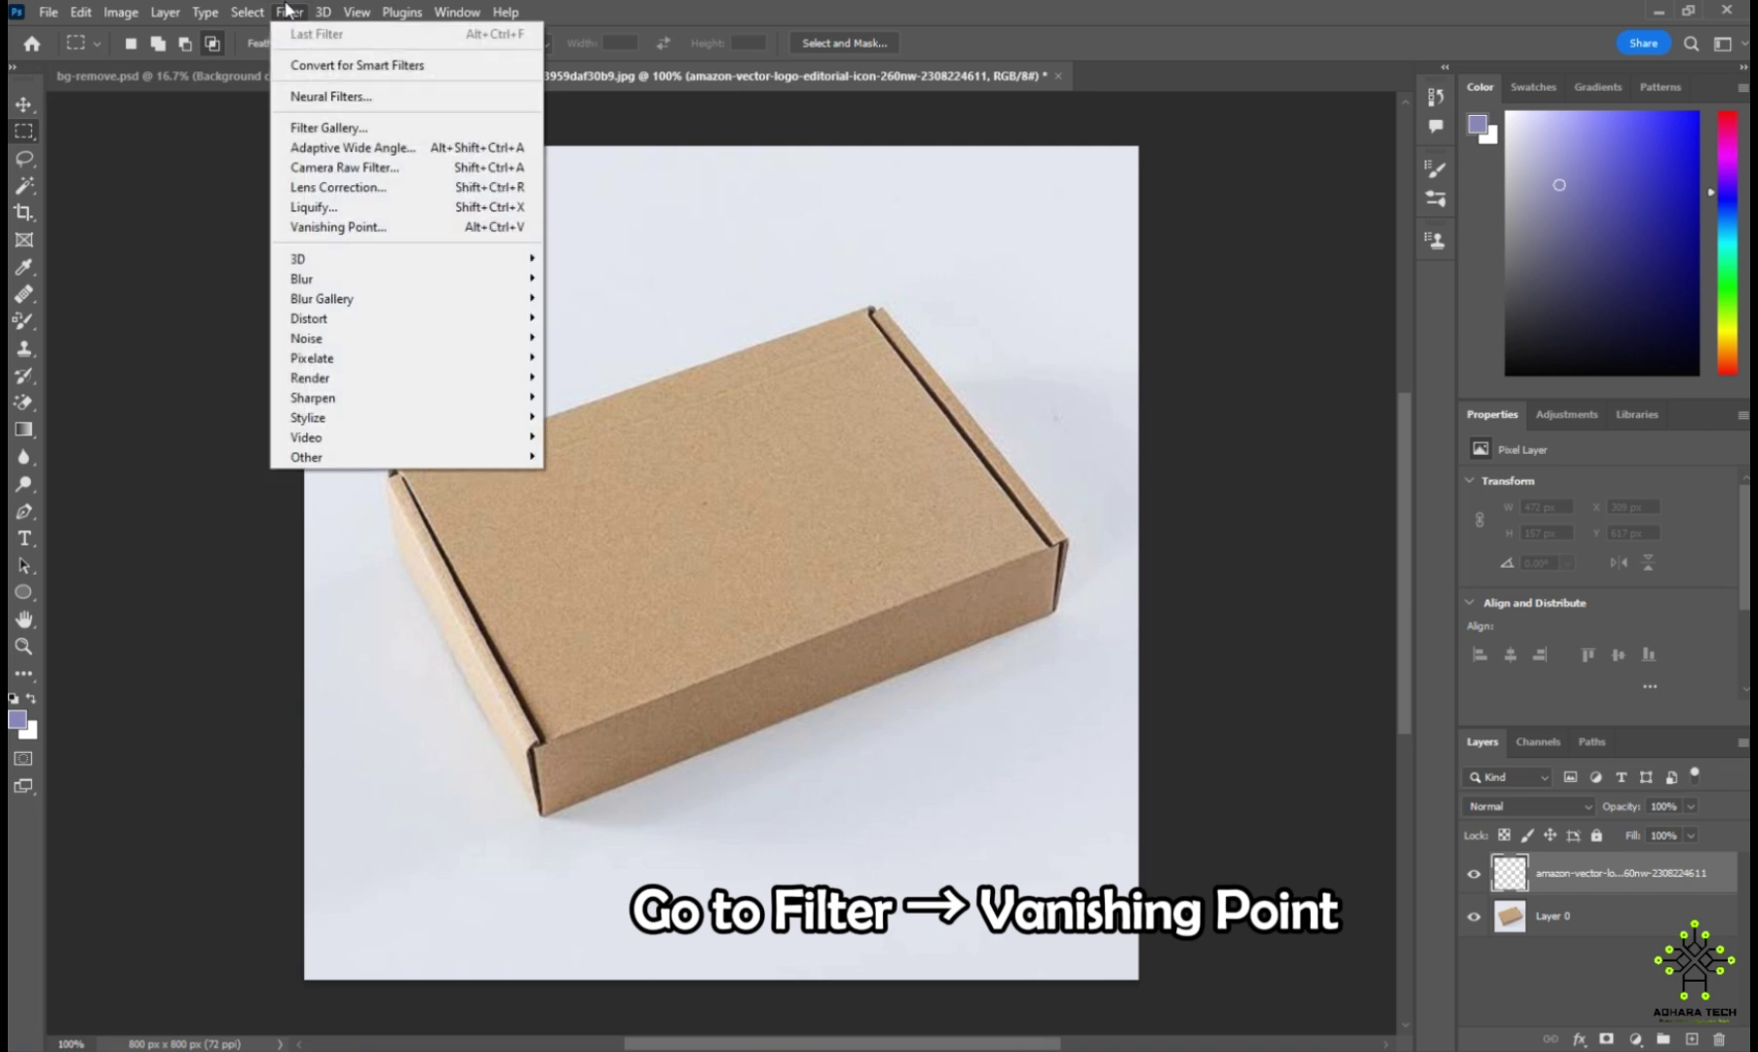
pyautogui.click(323, 228)
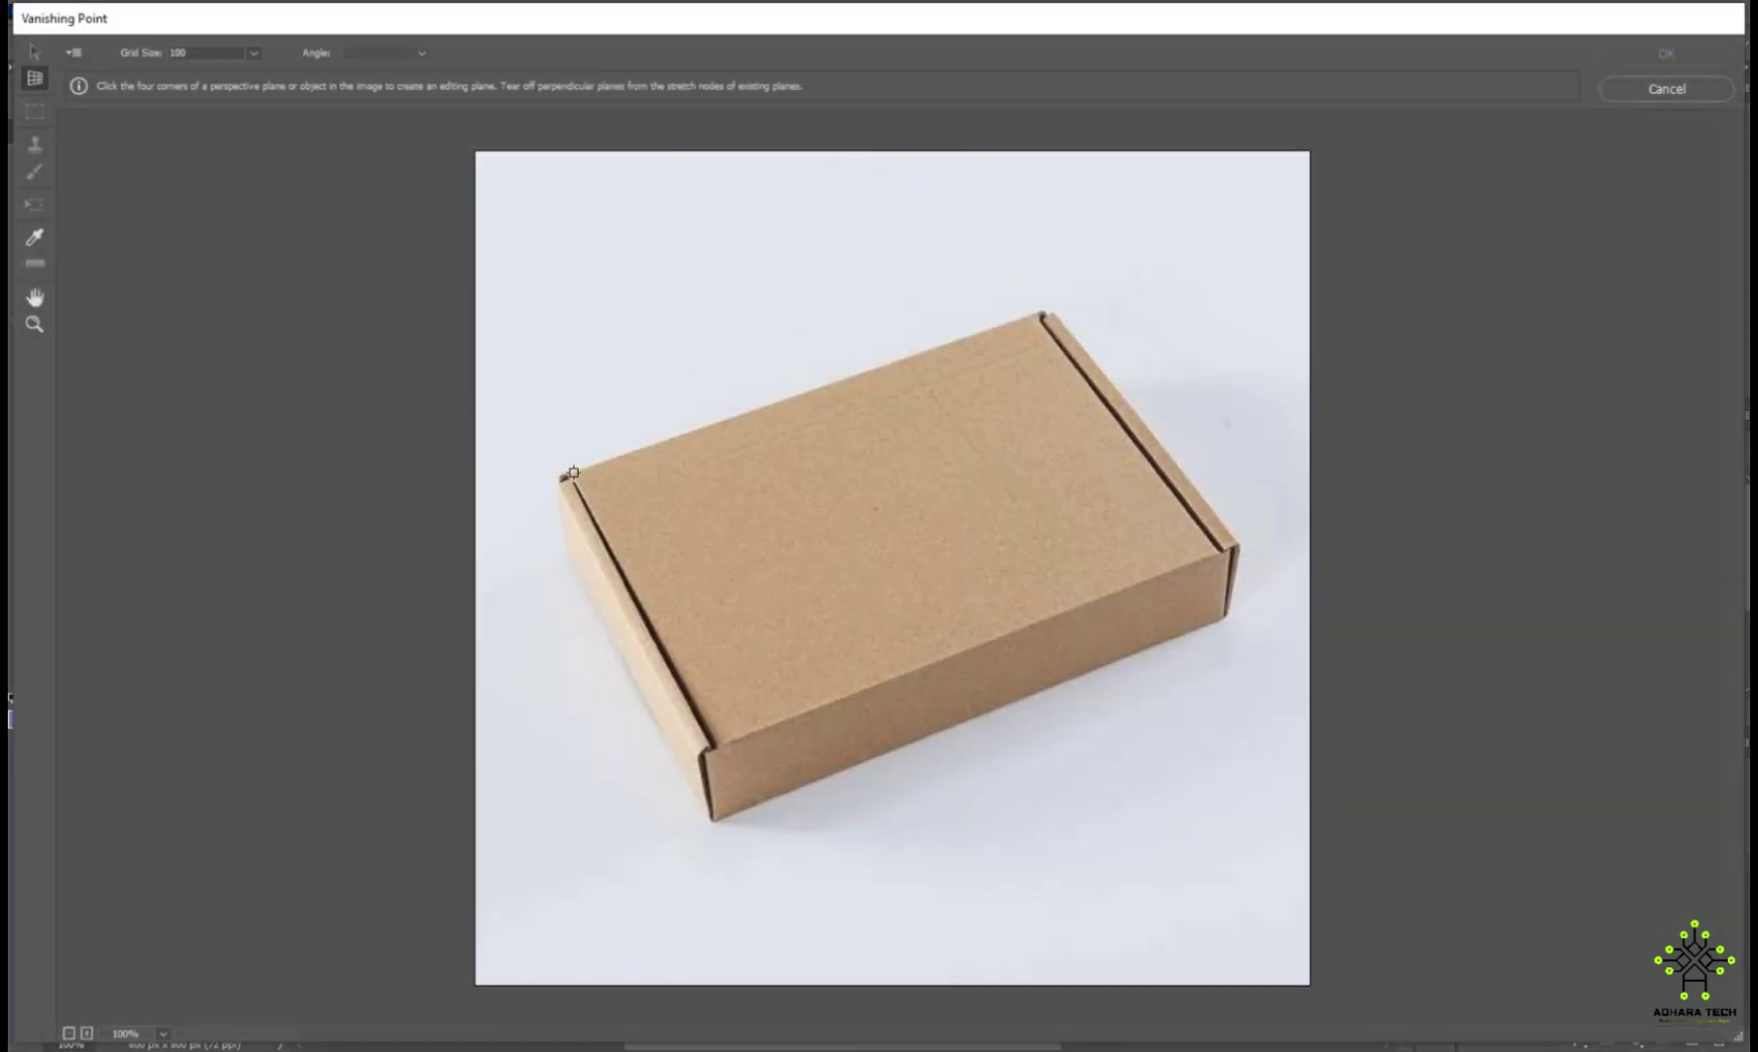
pyautogui.click(573, 474)
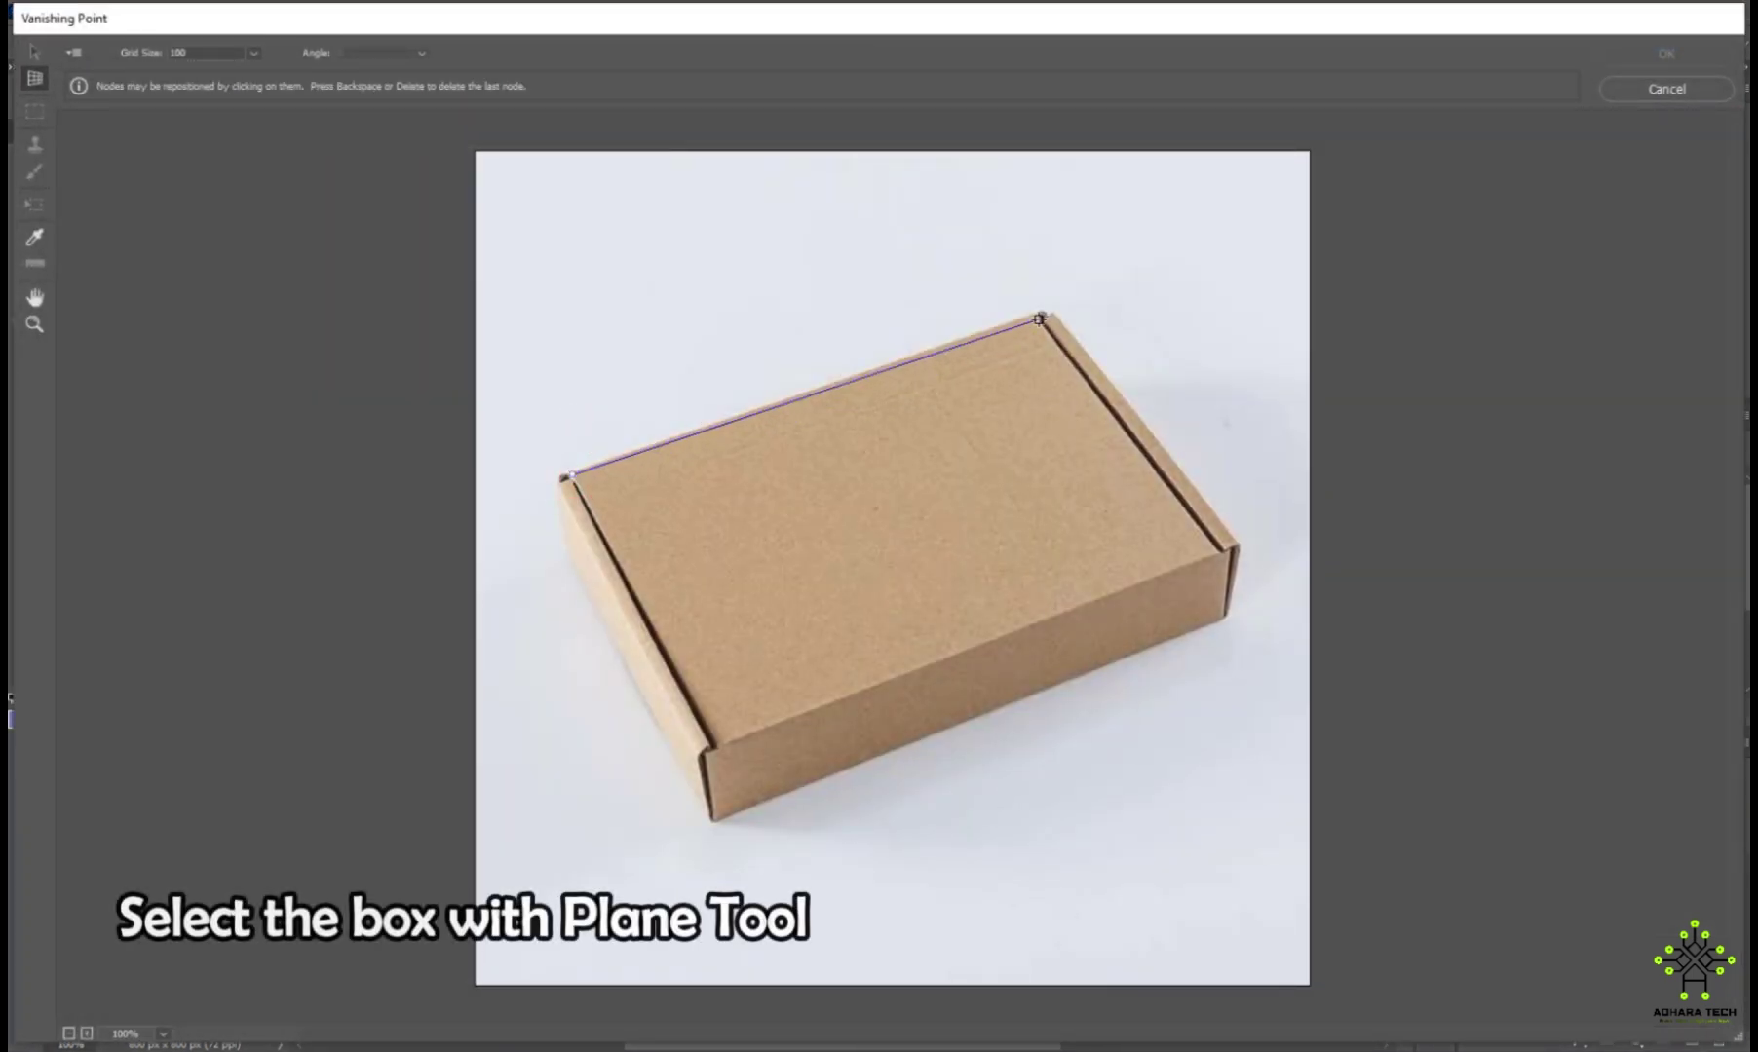
pyautogui.click(1221, 553)
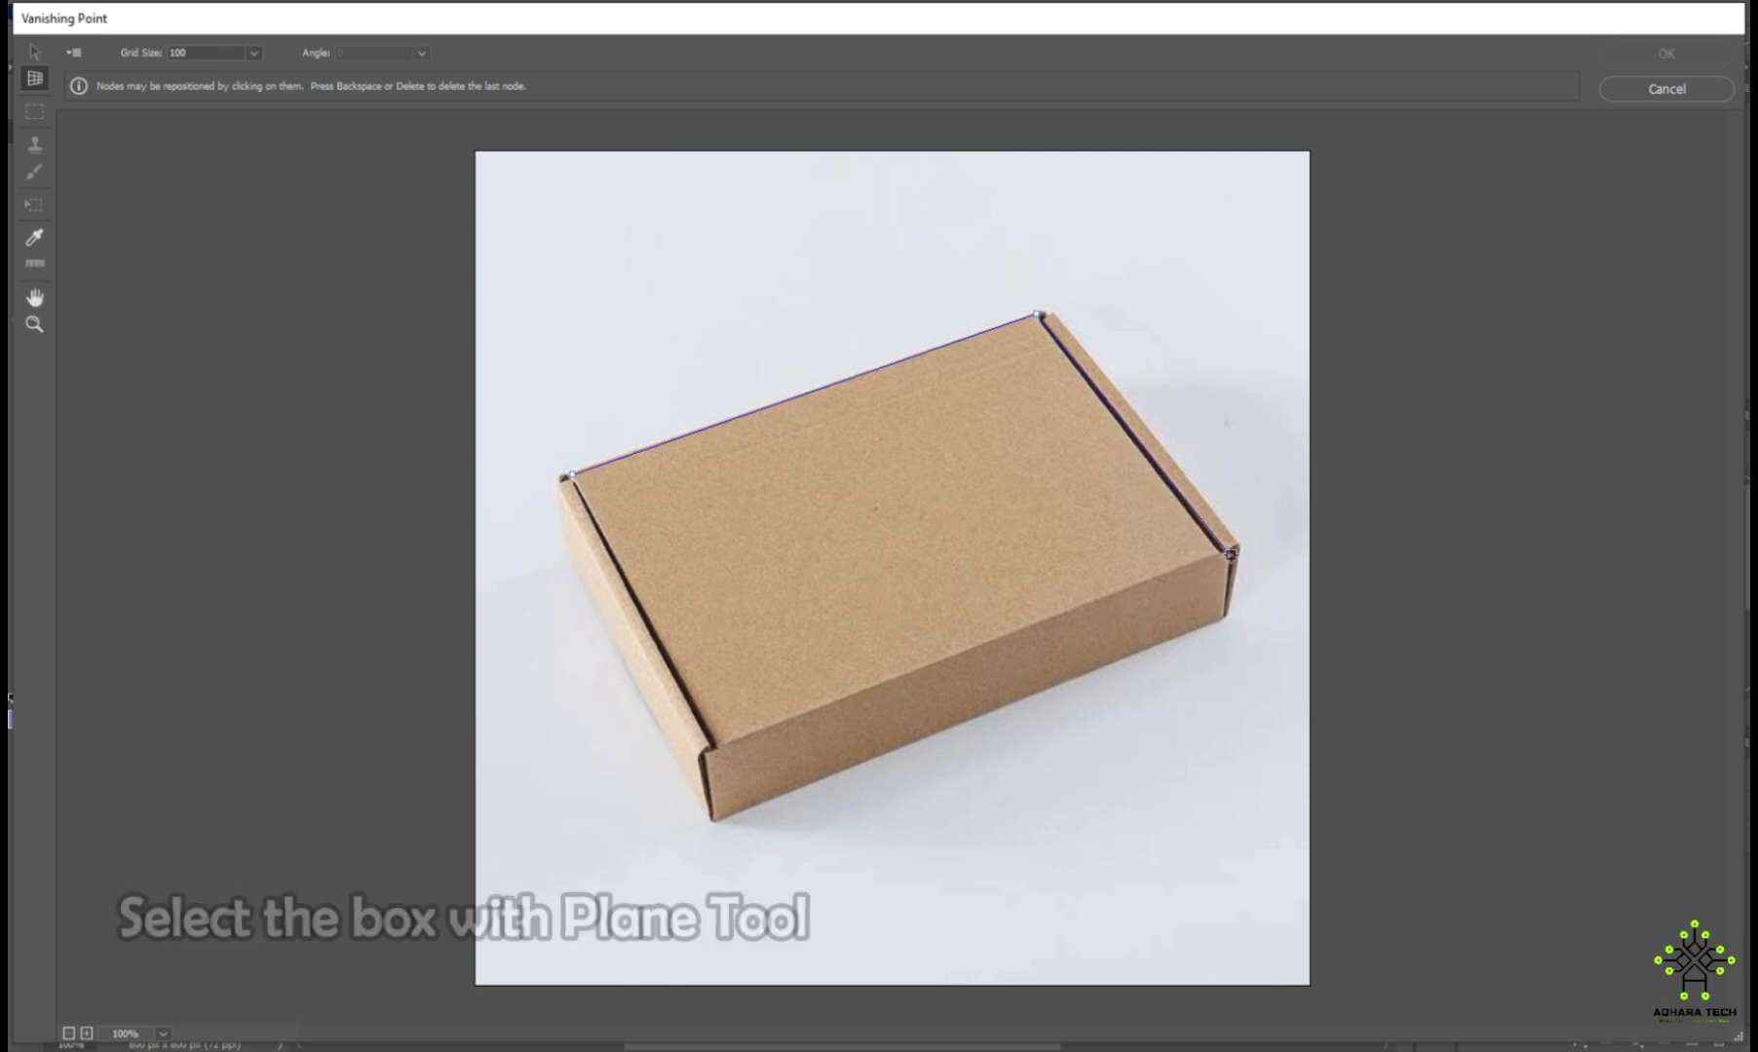
pyautogui.click(713, 746)
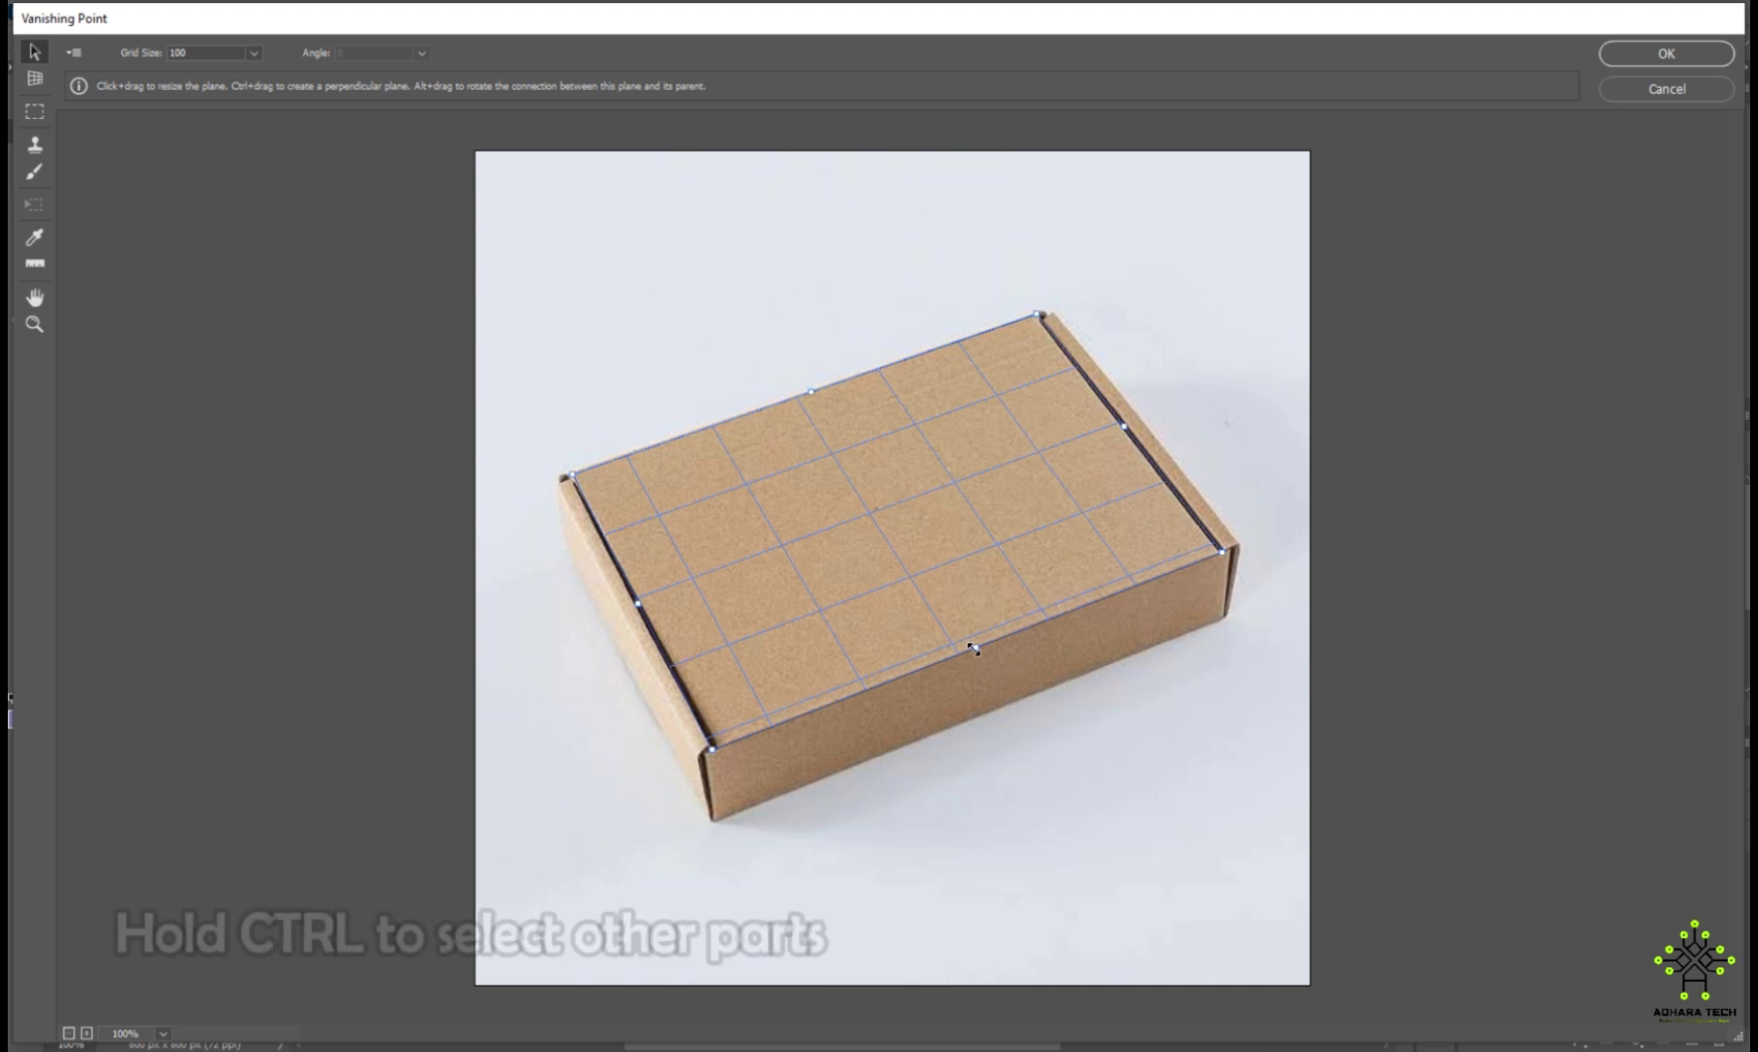
# Step: Pull a perpendicular plane down over the box's long front side and align its ends with the side's edges
pyautogui.moveTo(973, 648); pyautogui.dragTo(977, 718)
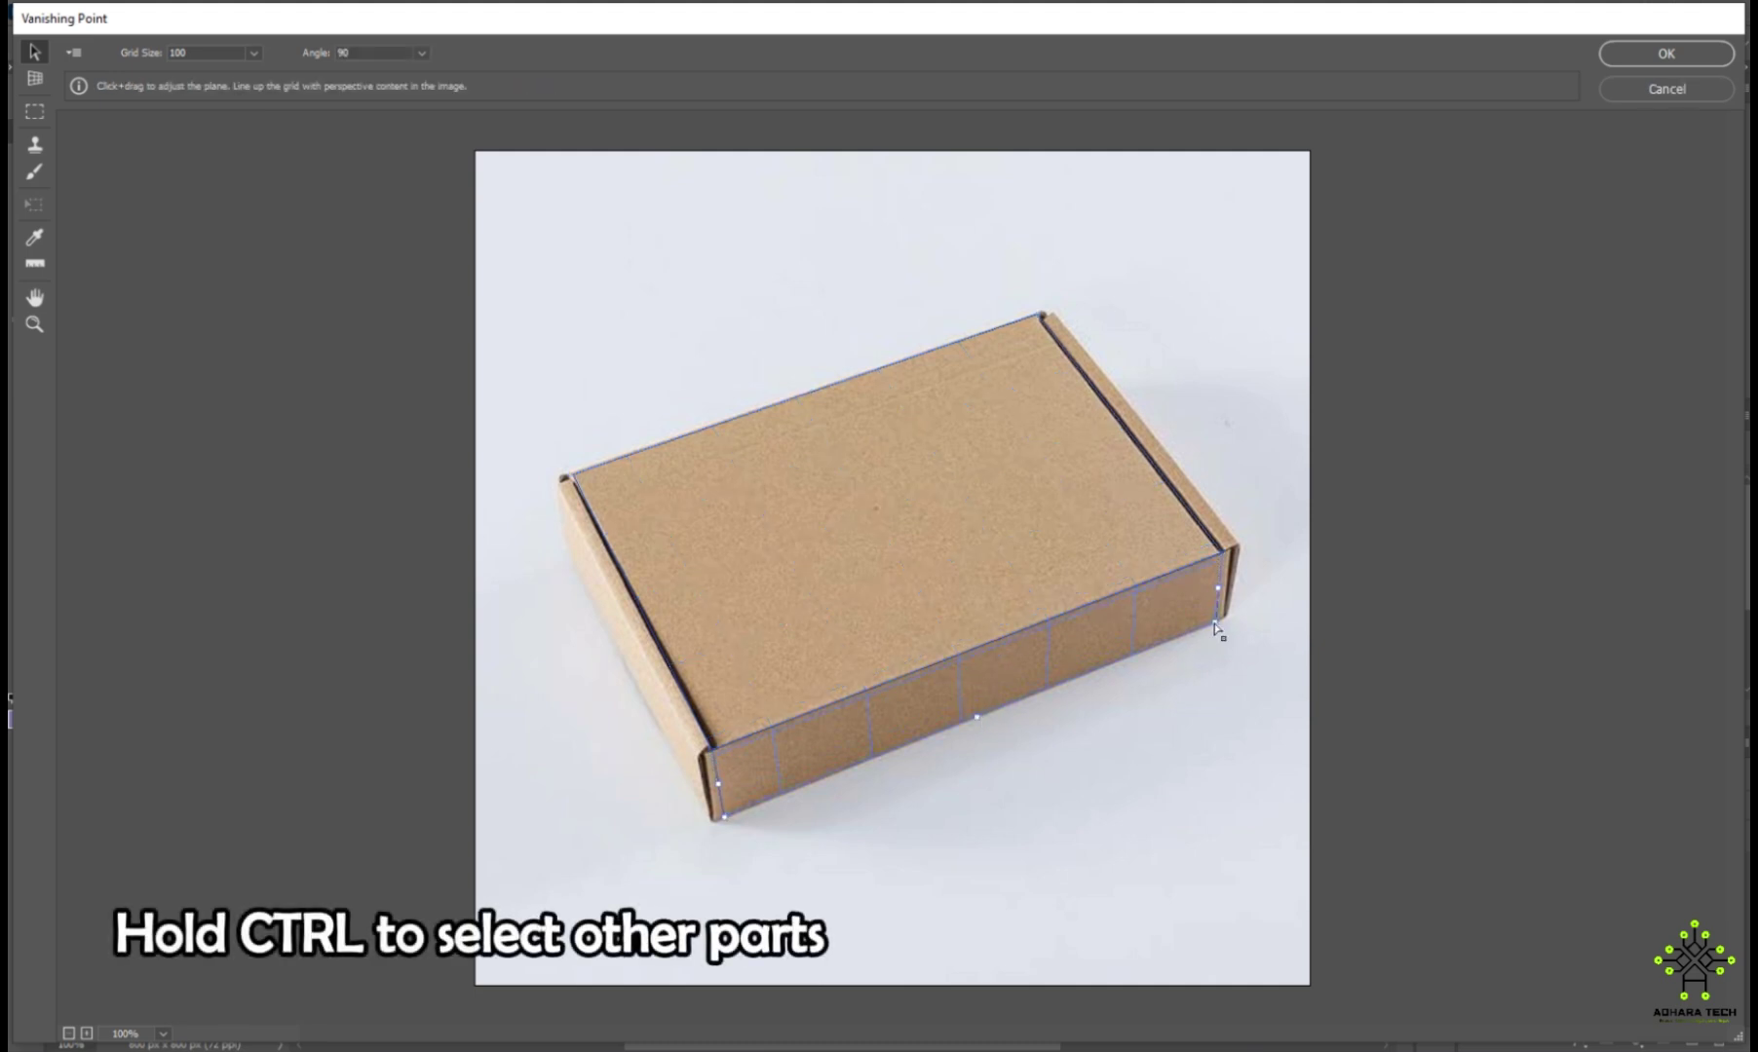
pyautogui.moveTo(1218, 587); pyautogui.dragTo(1228, 585)
pyautogui.moveTo(716, 783); pyautogui.dragTo(709, 785)
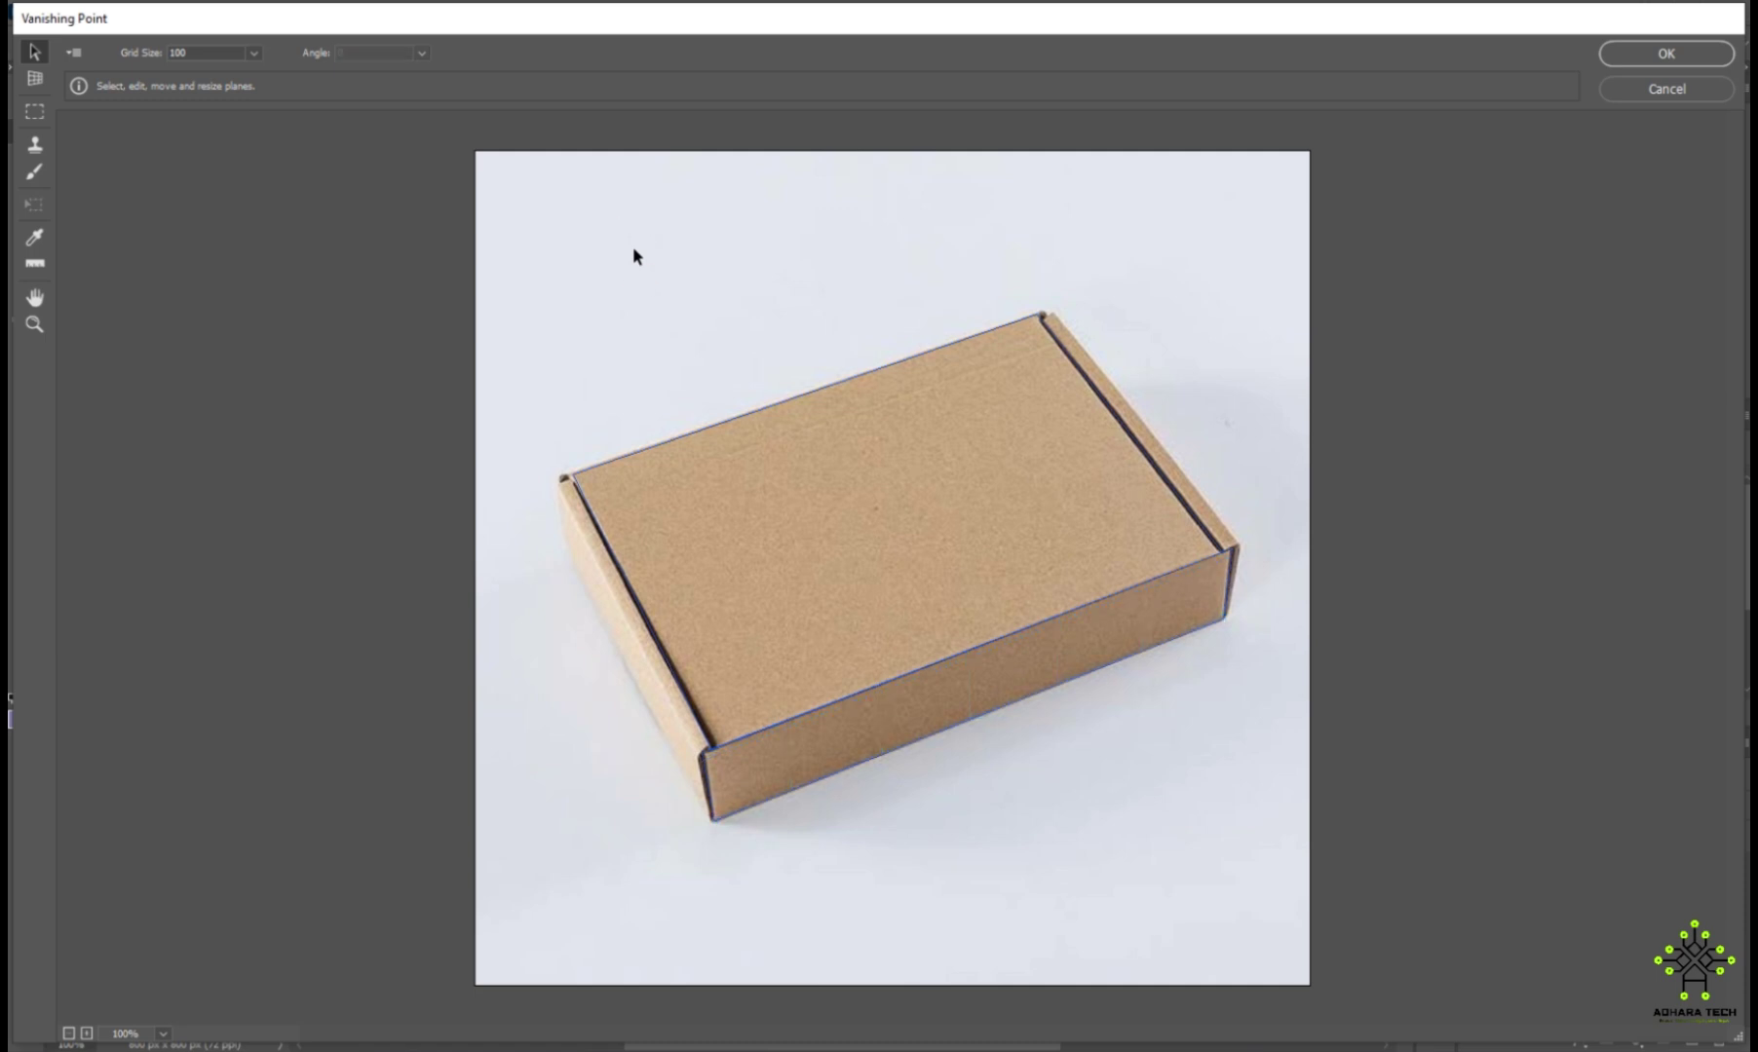
# Step: Paste the Amazon logo, scale it down with the Transform tool and place it in perspective on the box's top face
pyautogui.hotkey('ctrl', 'v')
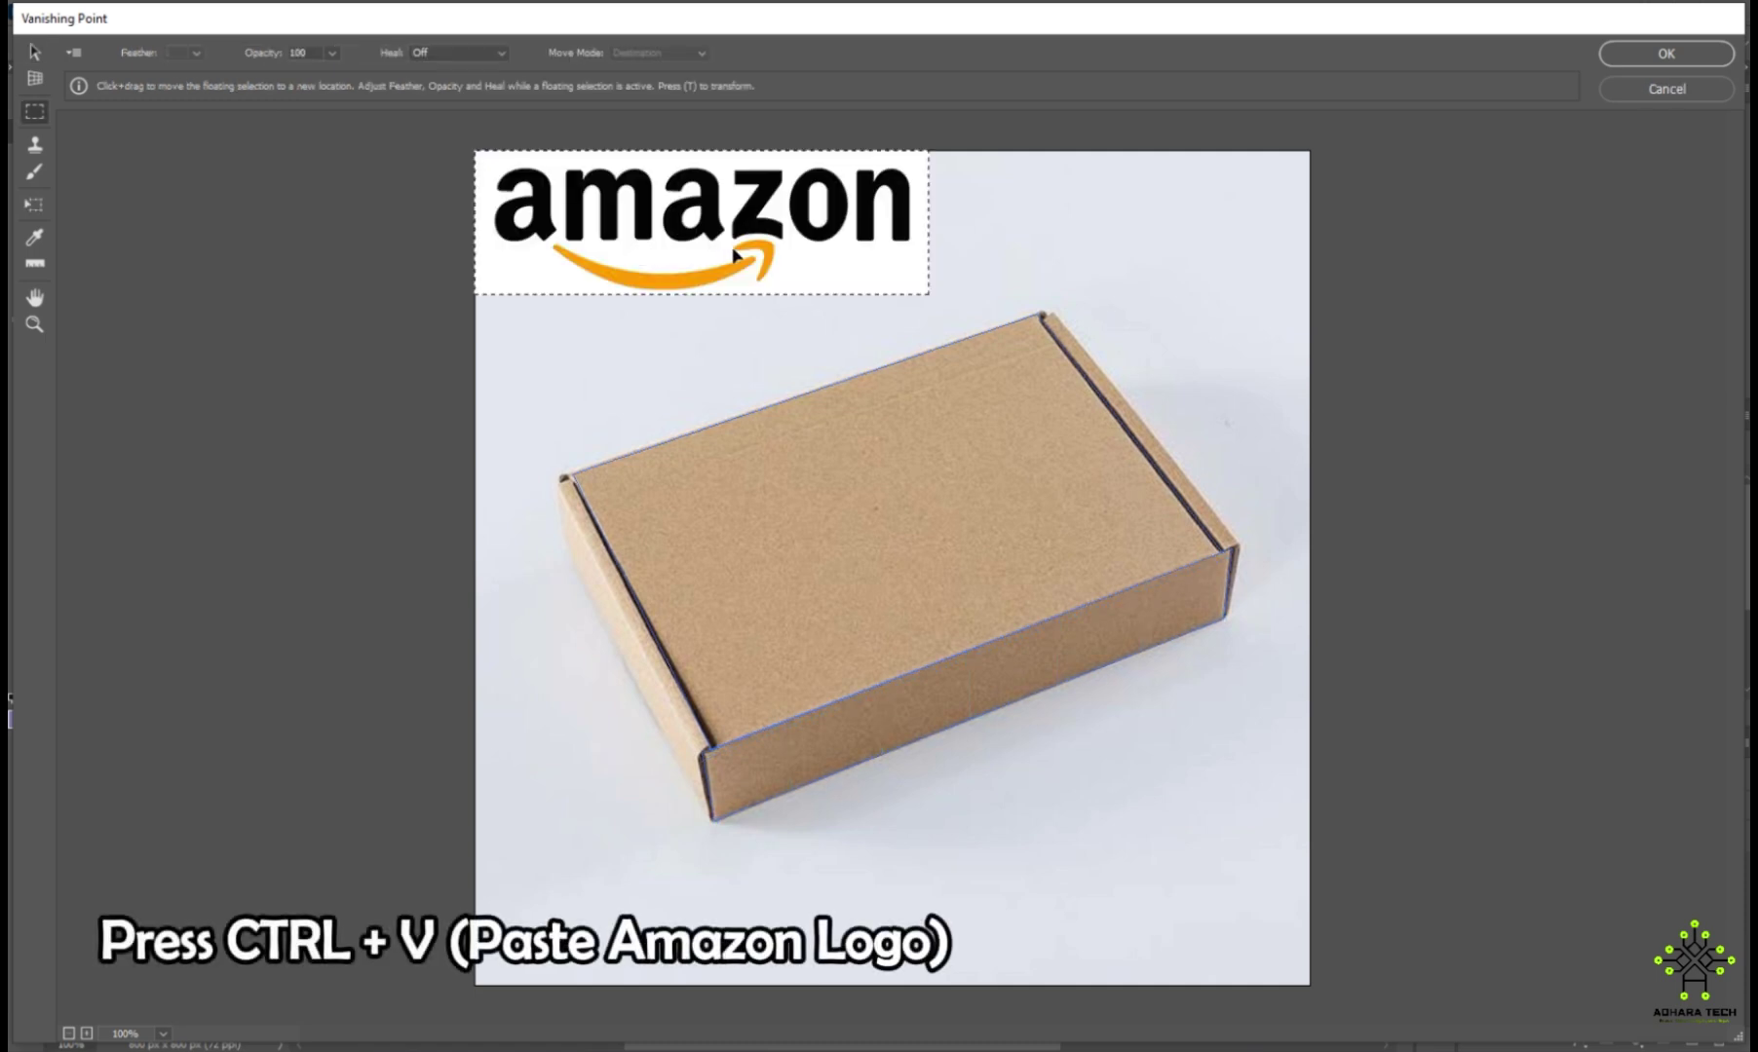
pyautogui.hotkey('ctrl', 't')
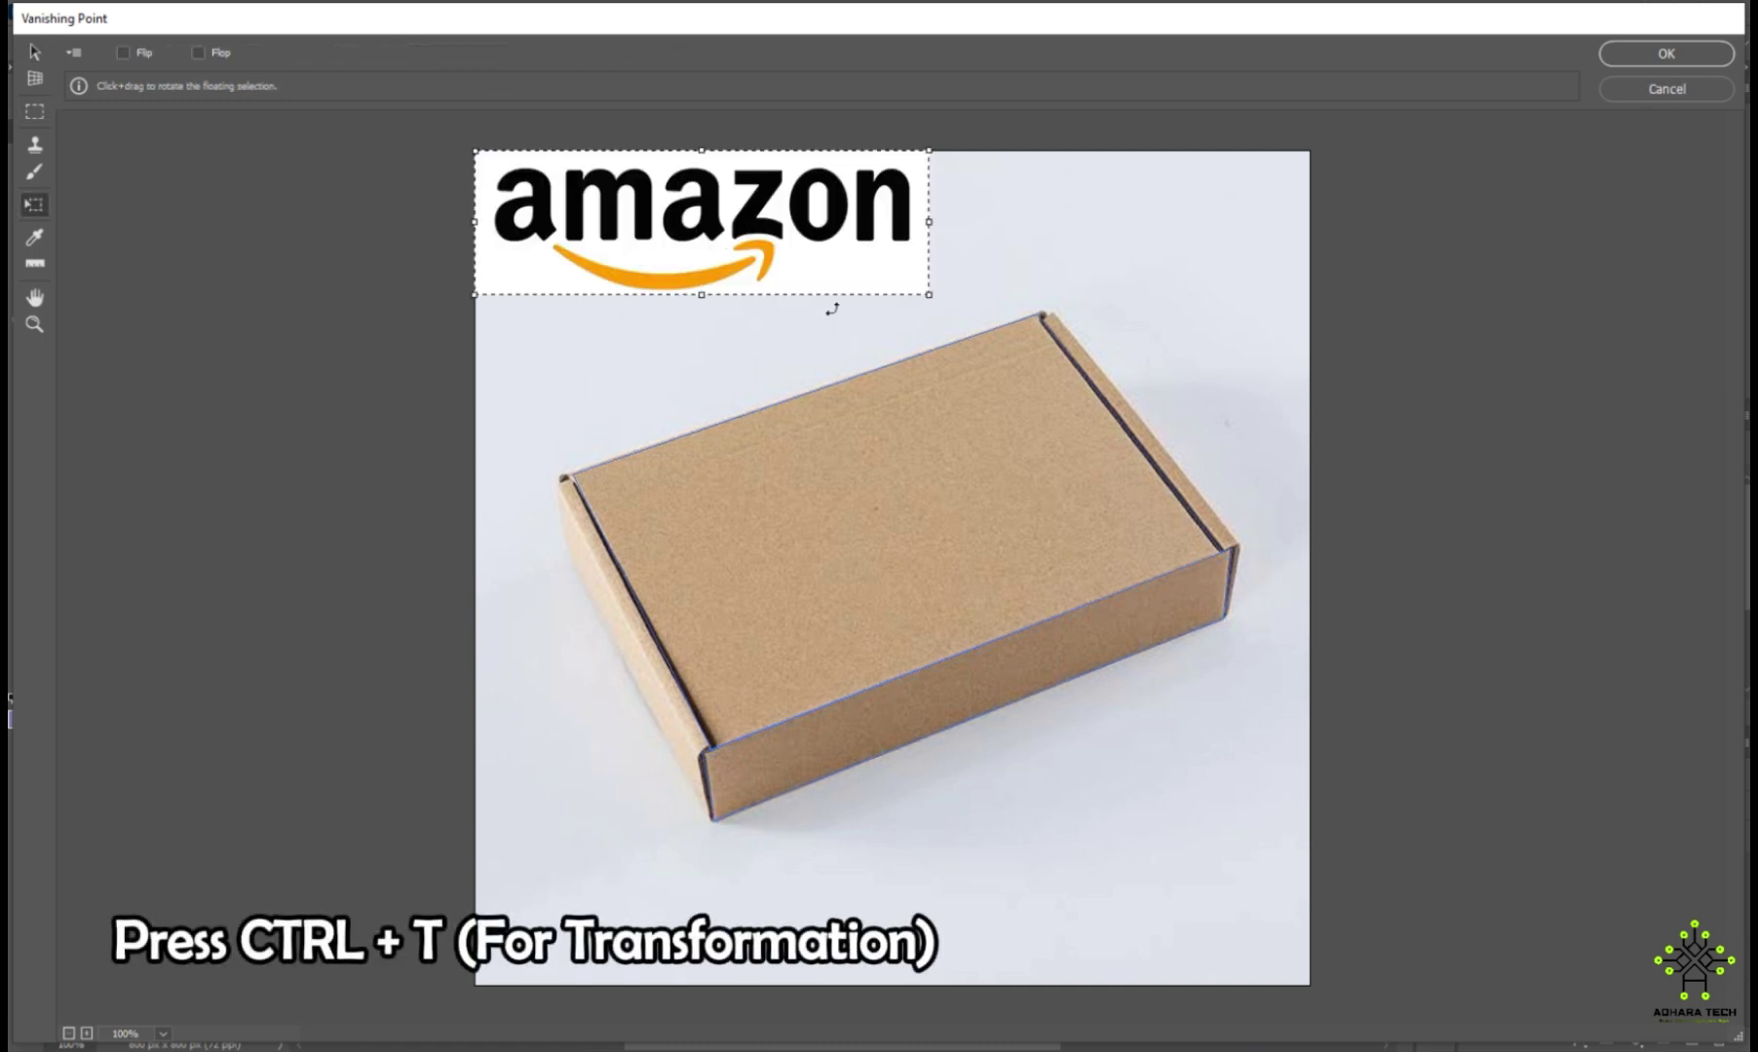
pyautogui.moveTo(770, 251); pyautogui.dragTo(808, 290)
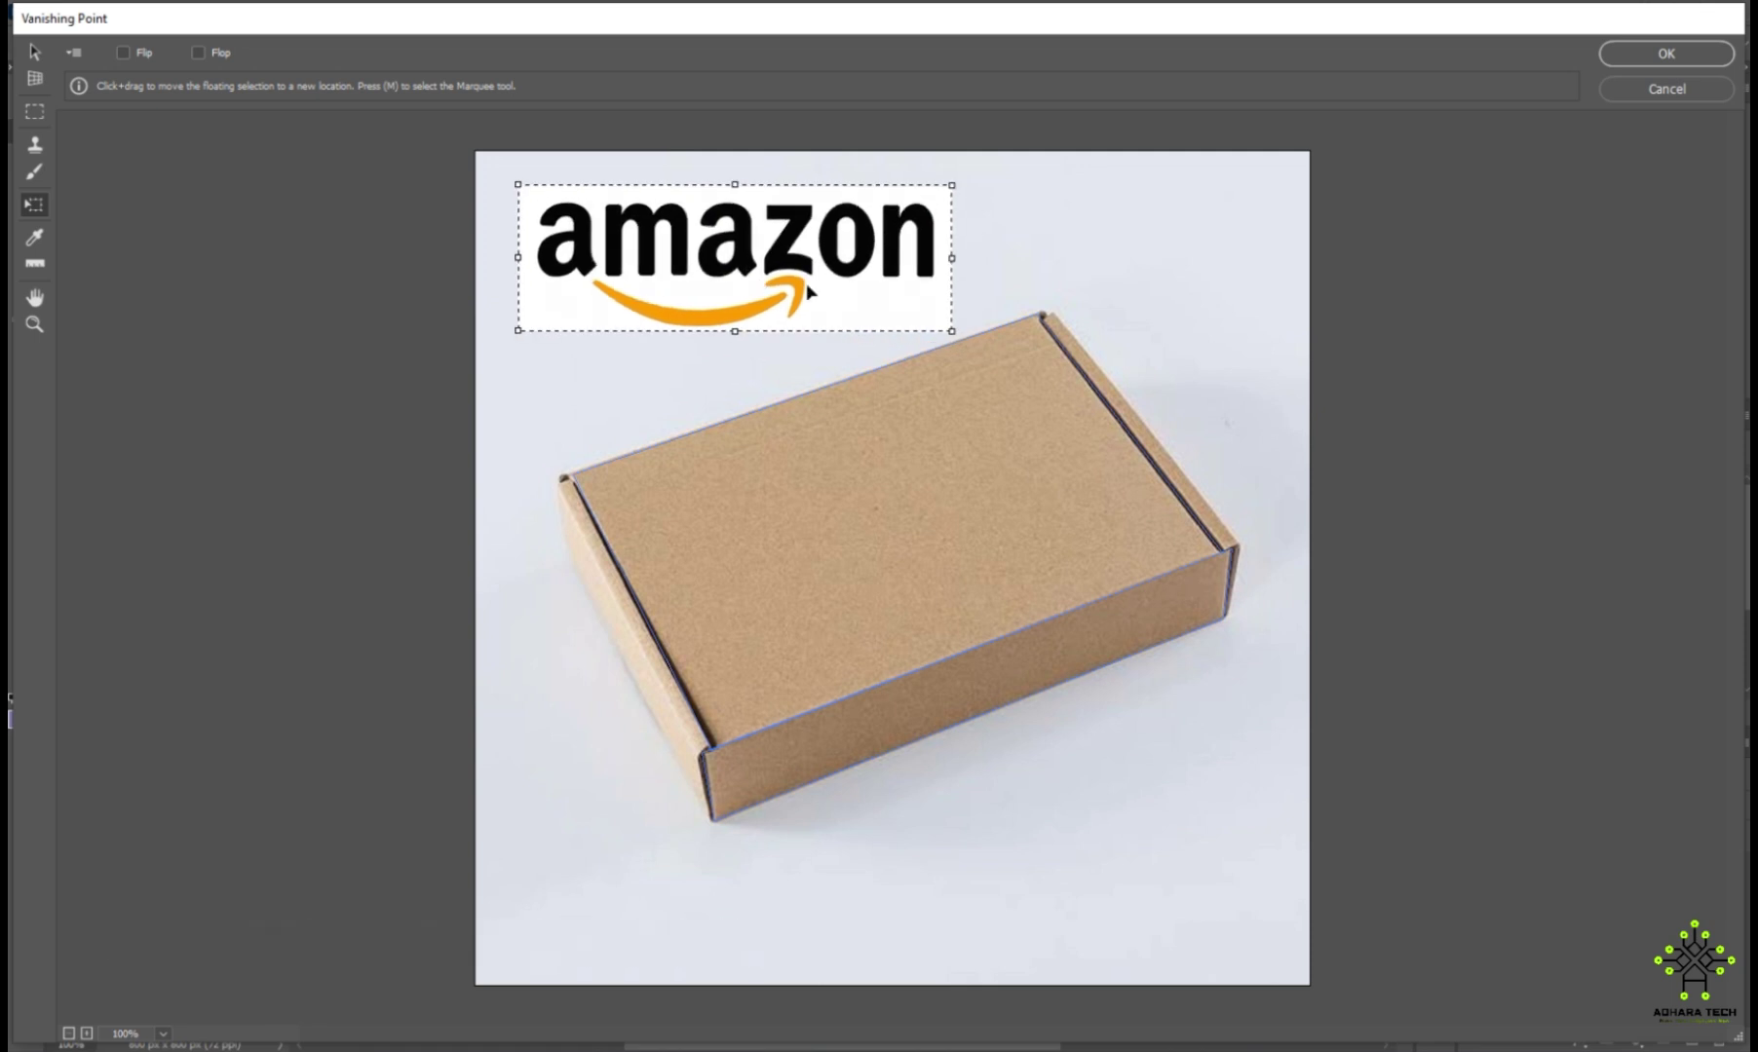
pyautogui.moveTo(952, 332); pyautogui.dragTo(897, 302)
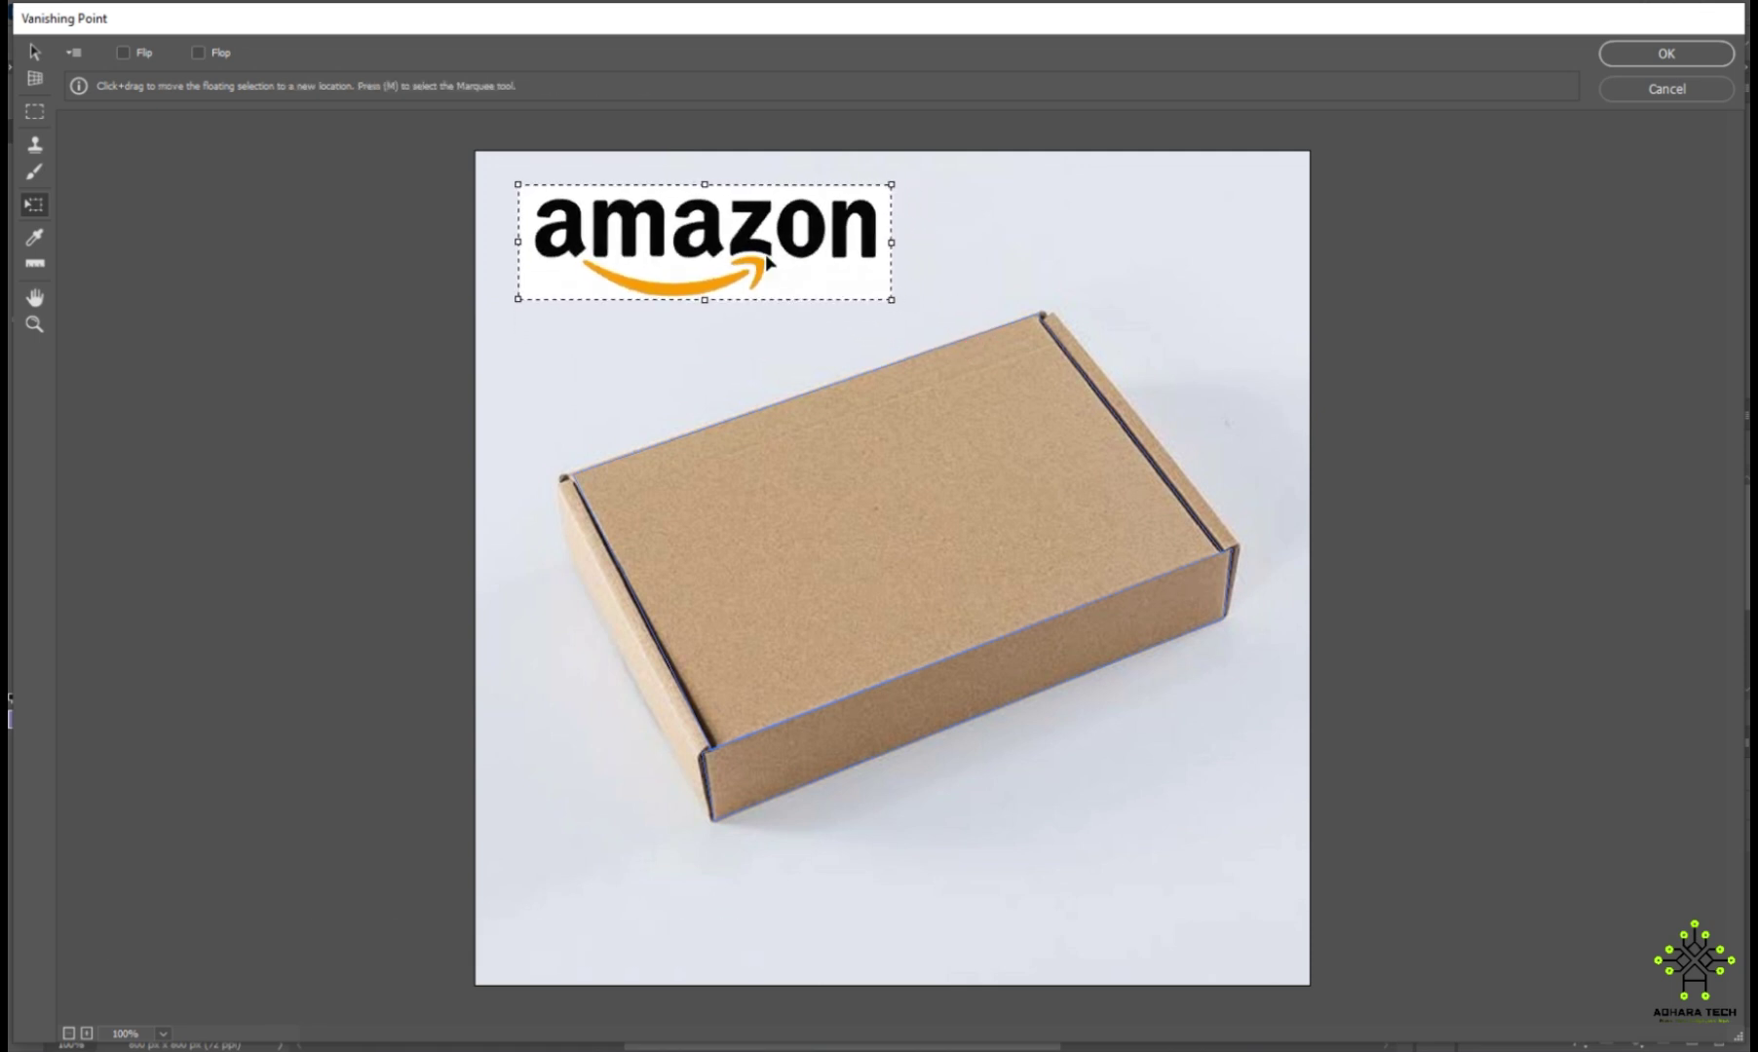
pyautogui.moveTo(762, 255); pyautogui.dragTo(946, 505)
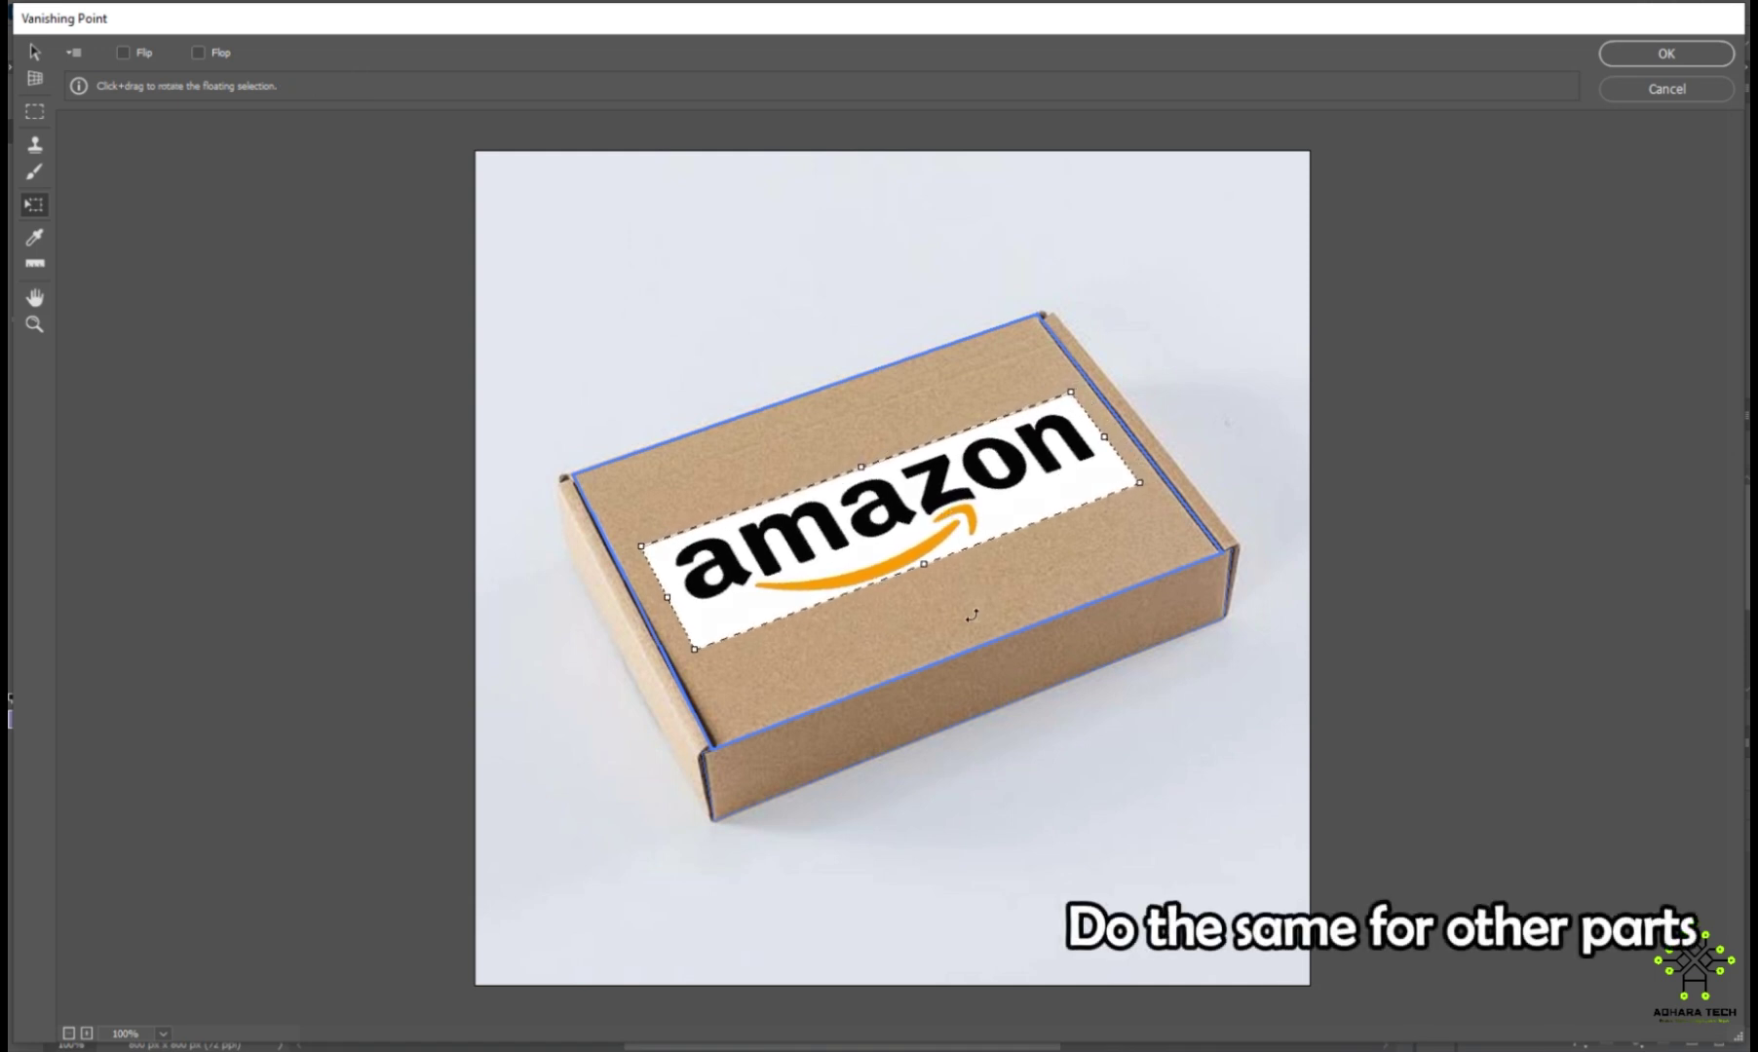
# Step: Paste a second Amazon logo, shrink it and fit it in perspective onto the box's long front side
pyautogui.hotkey('ctrl', 'v')
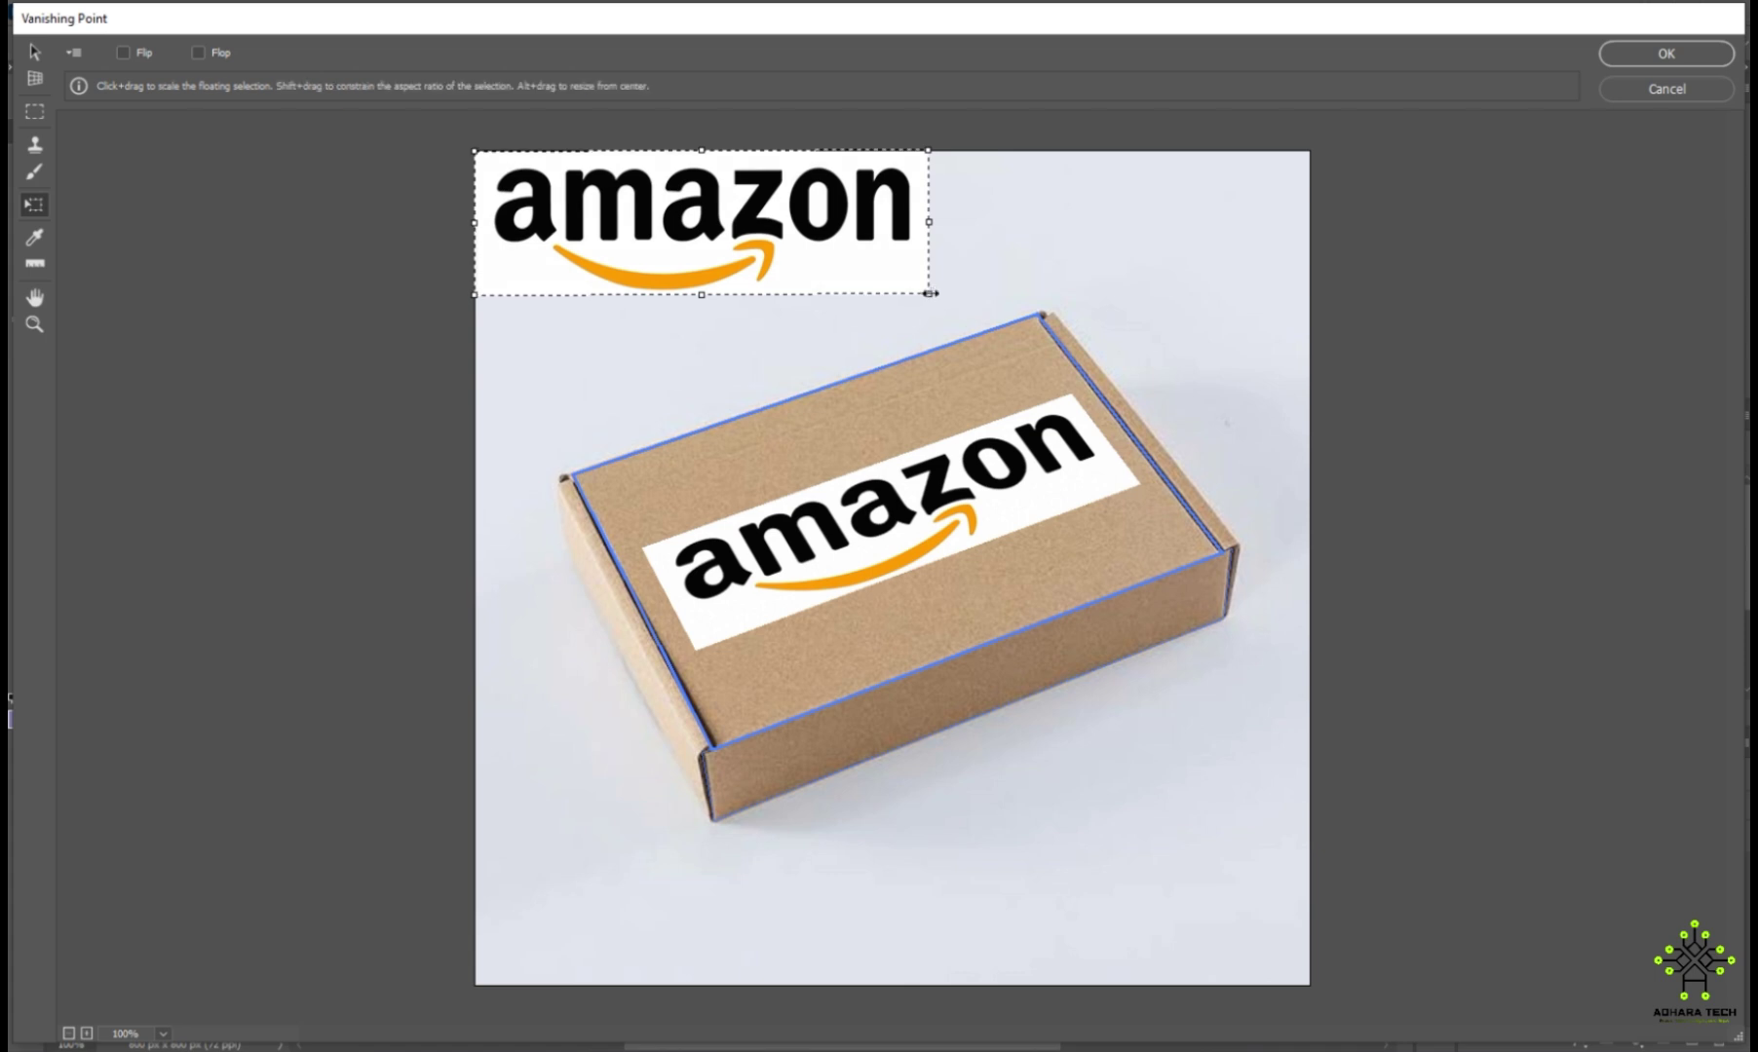
pyautogui.moveTo(927, 294); pyautogui.dragTo(794, 240)
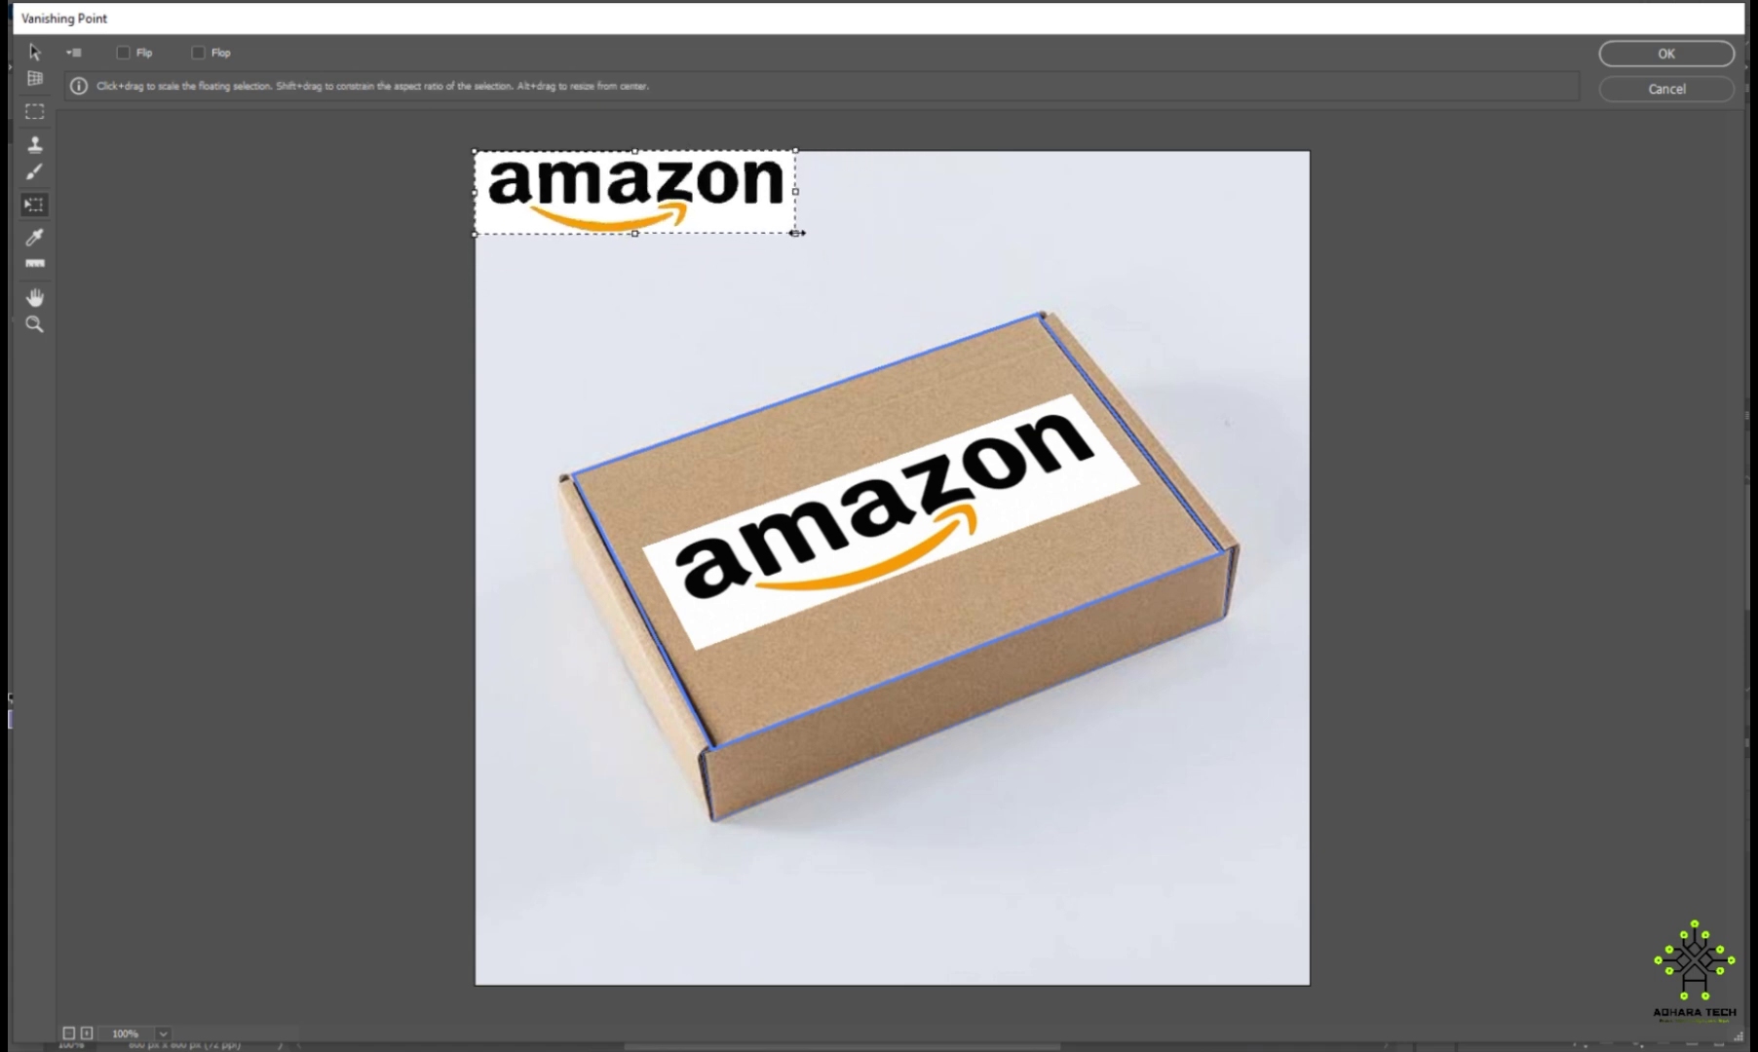
pyautogui.moveTo(604, 229); pyautogui.dragTo(971, 667)
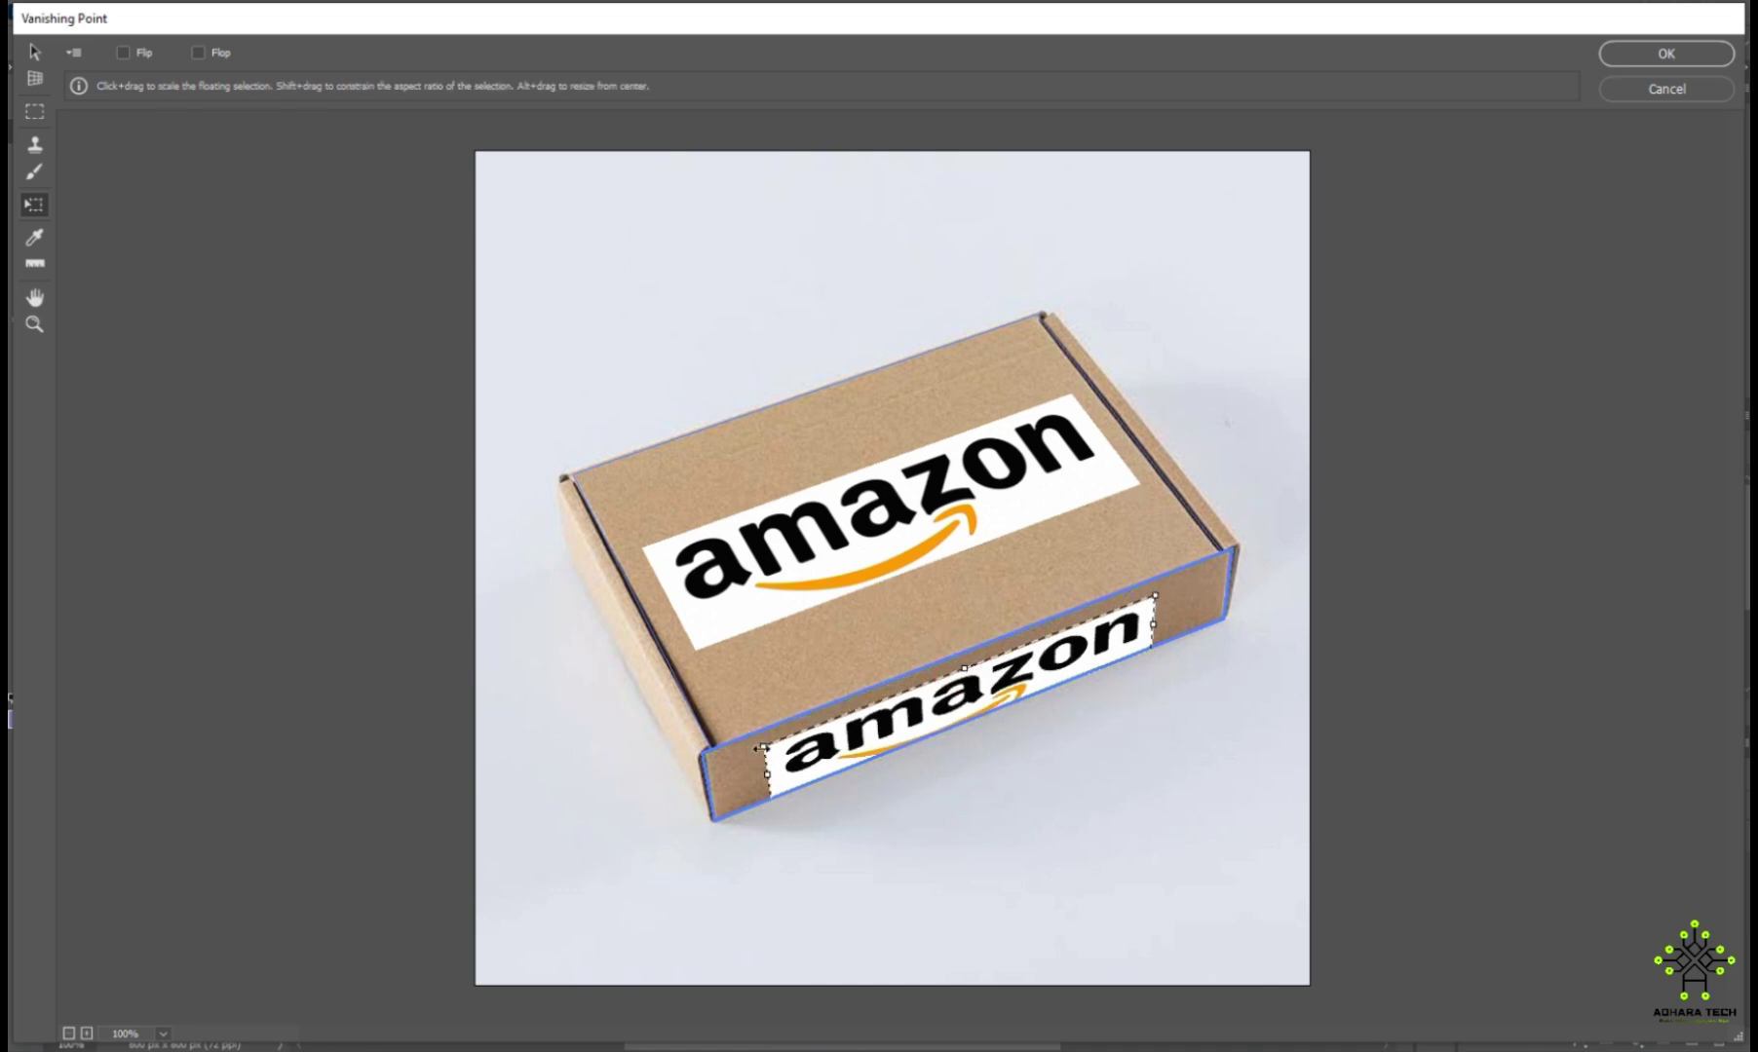
pyautogui.moveTo(763, 749); pyautogui.dragTo(890, 712)
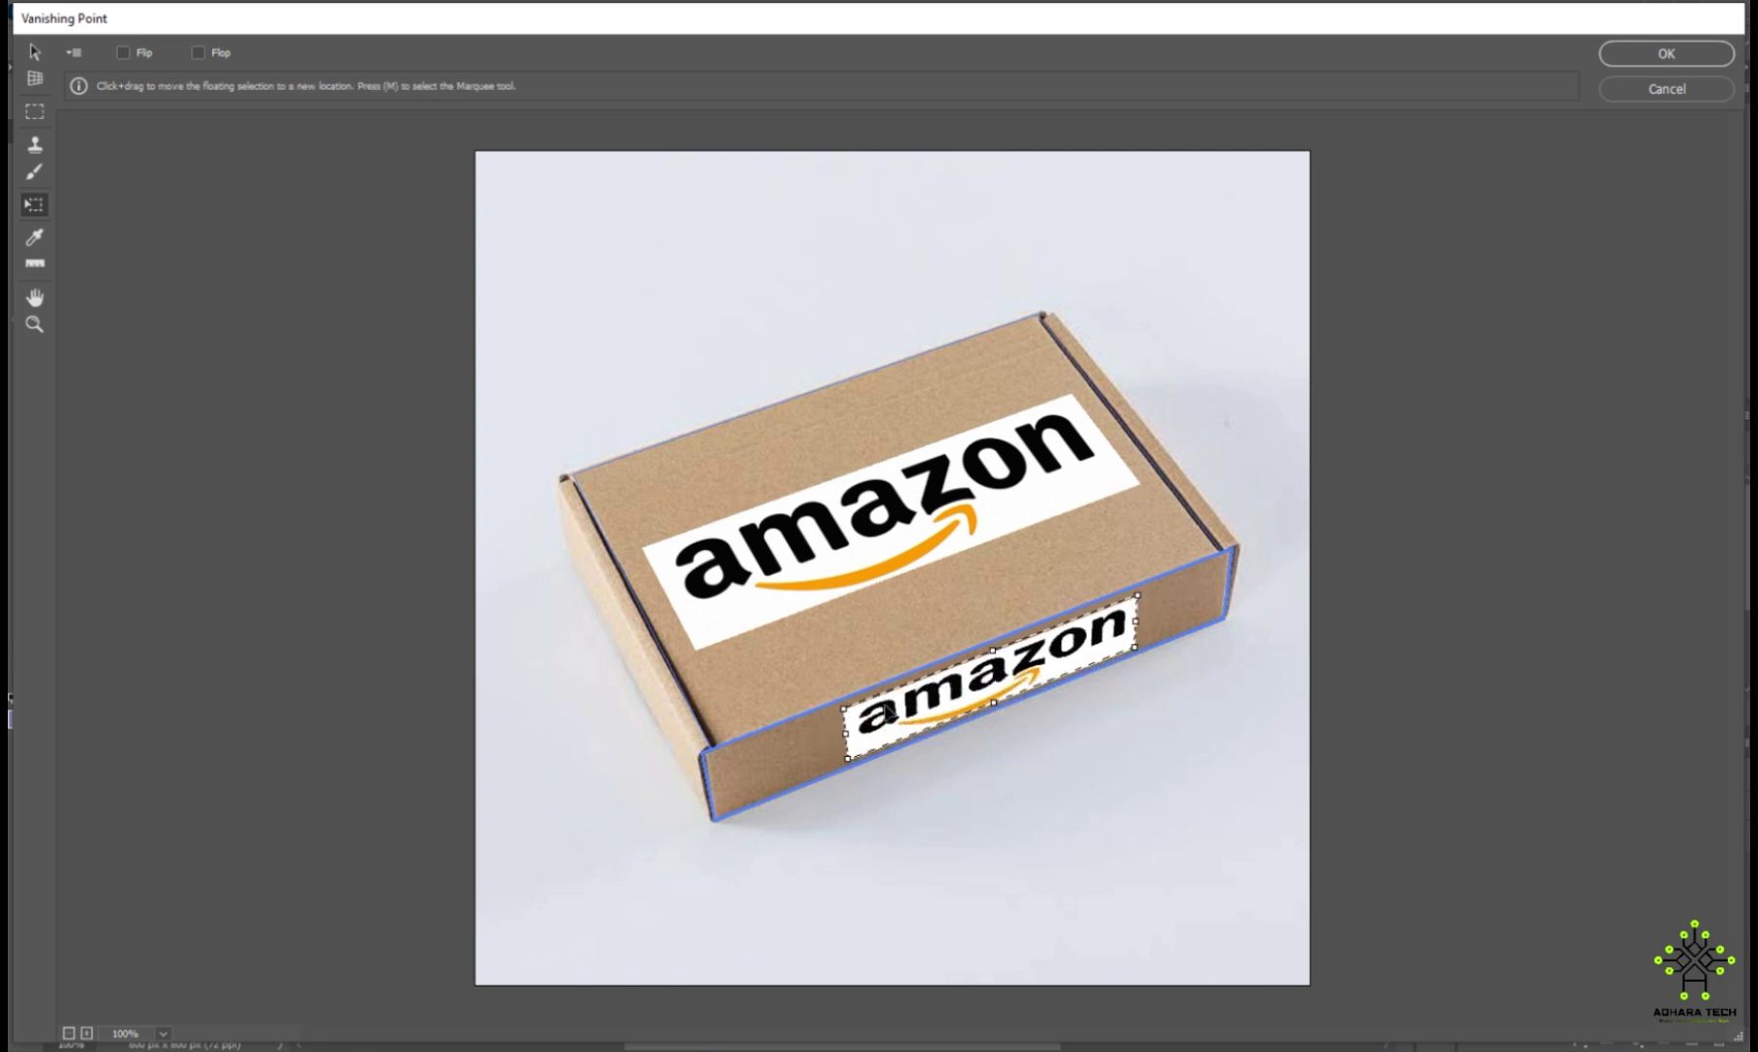
# Step: Apply the Vanishing Point filter and set the Amazon logo layer's blending mode to Multiply
pyautogui.click(1636, 49)
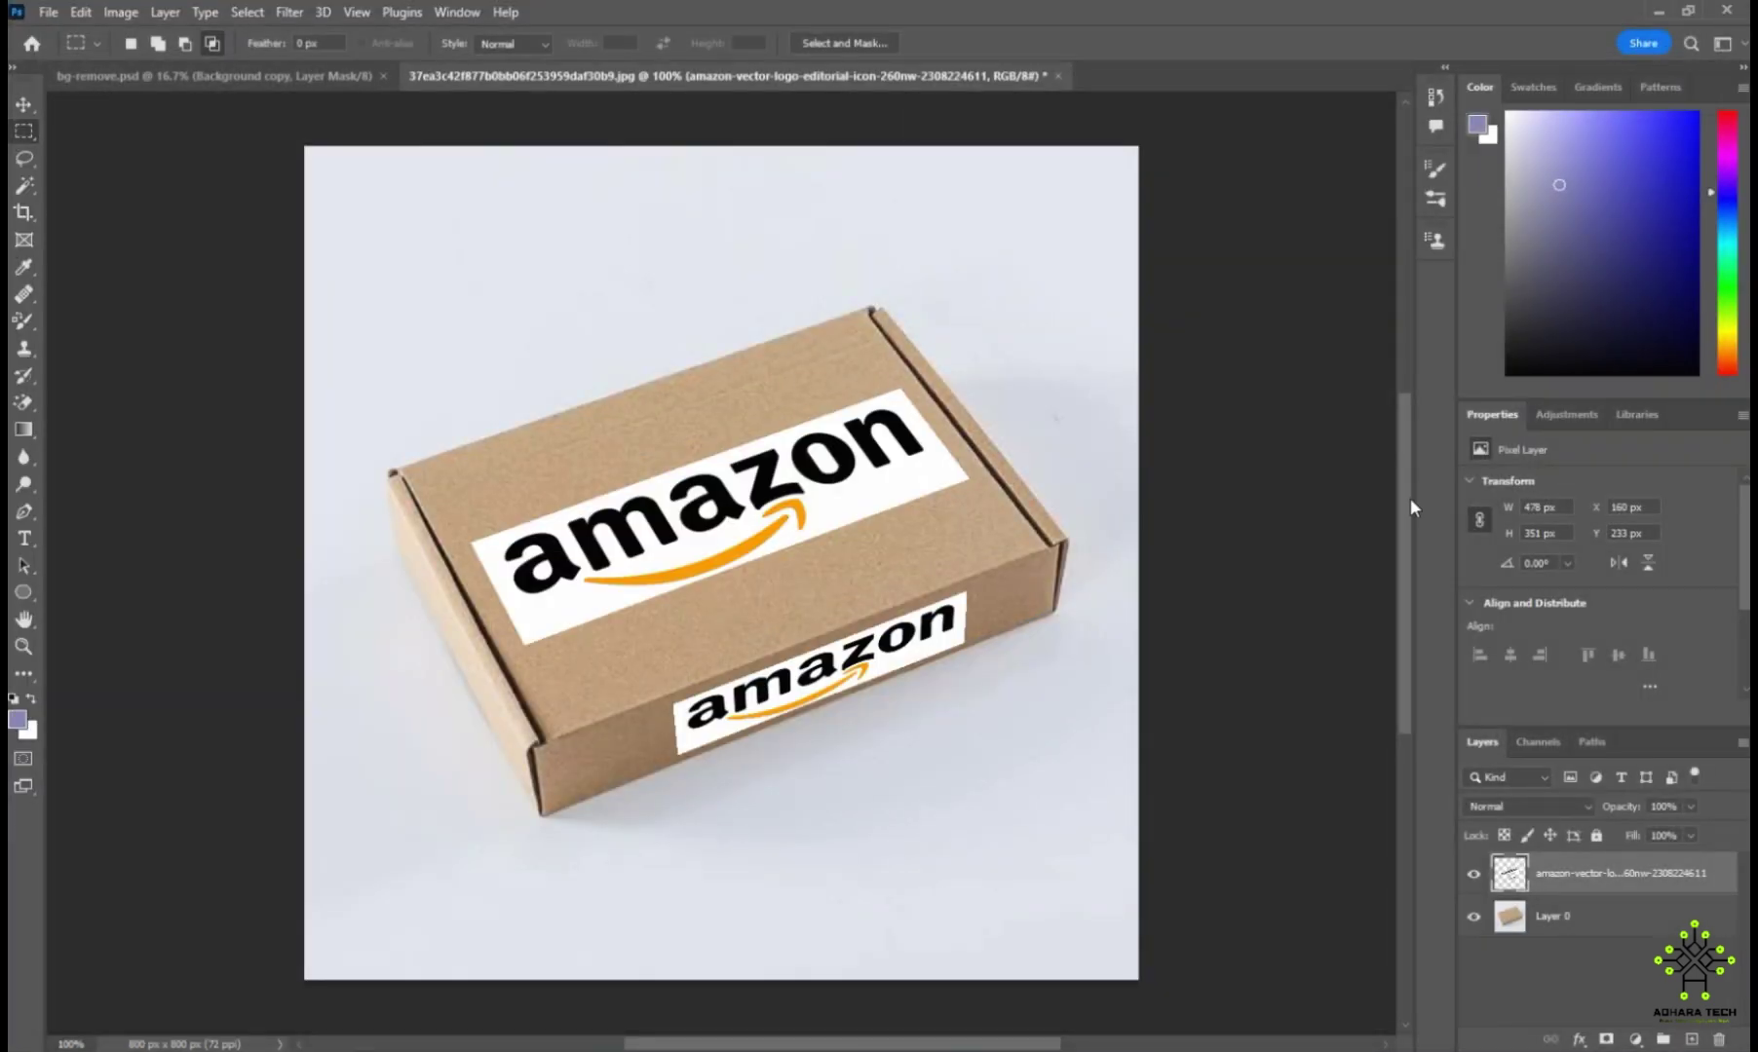
pyautogui.click(1554, 806)
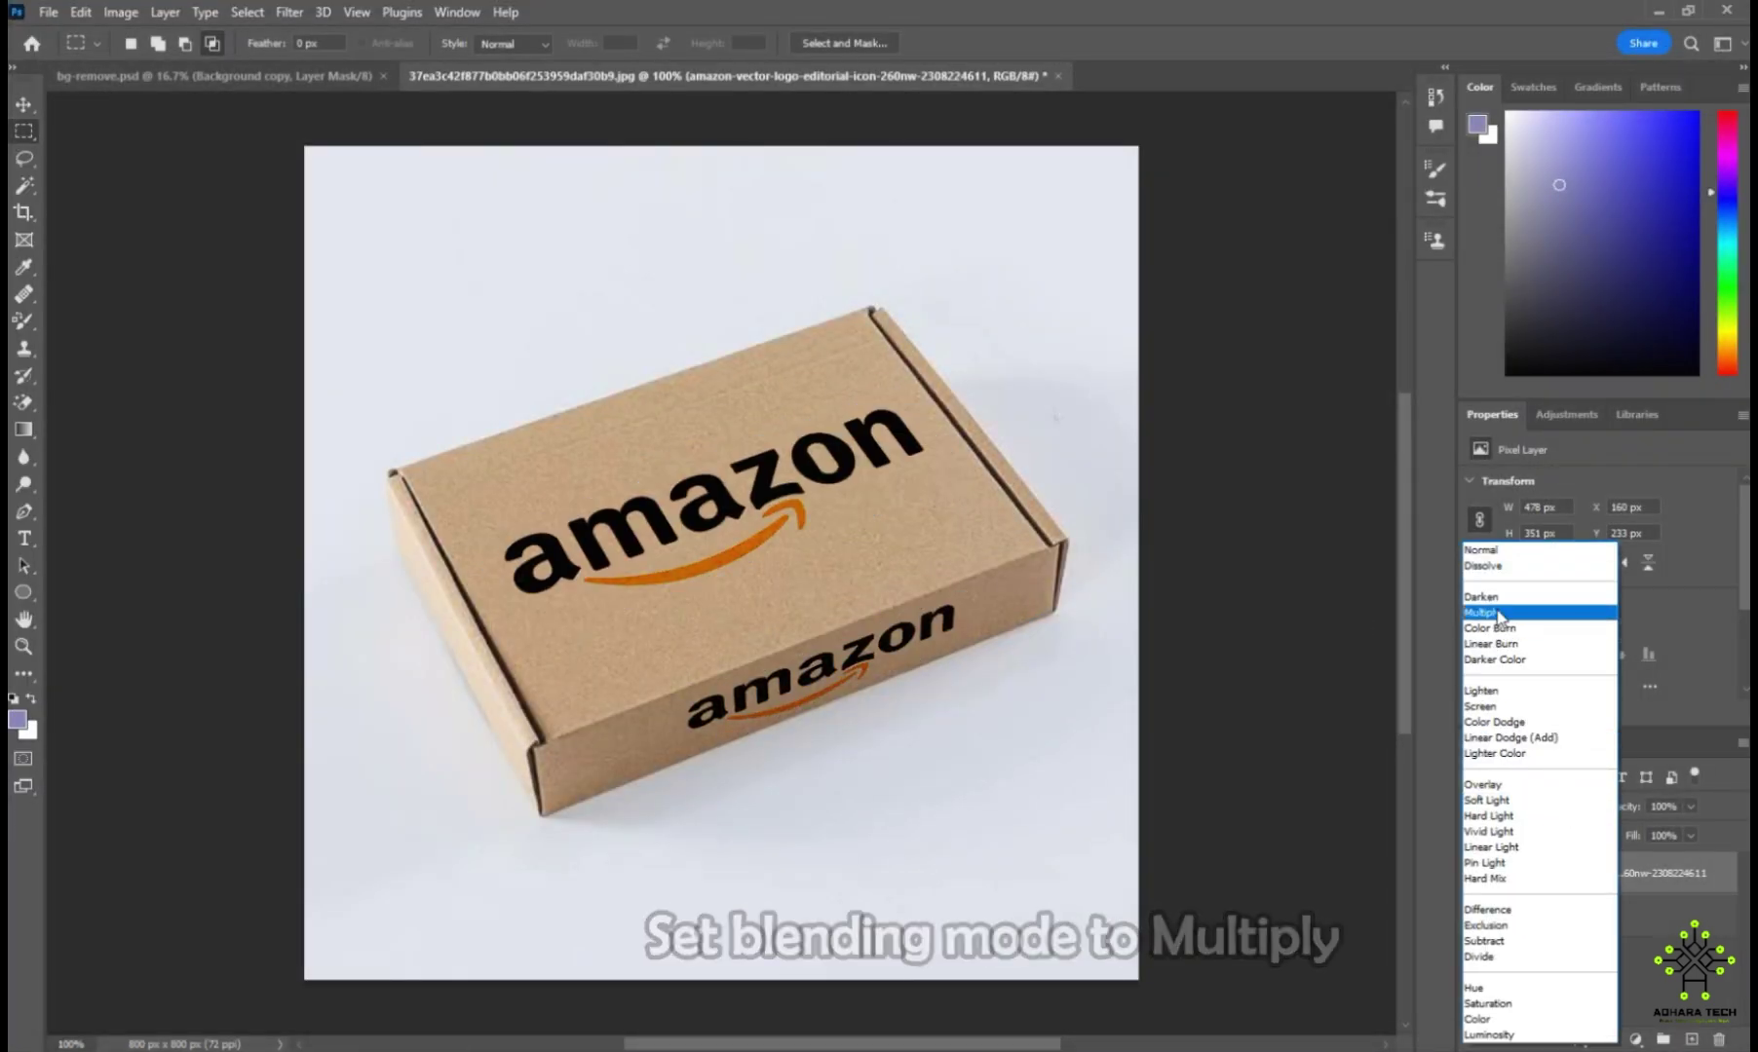
pyautogui.click(1485, 612)
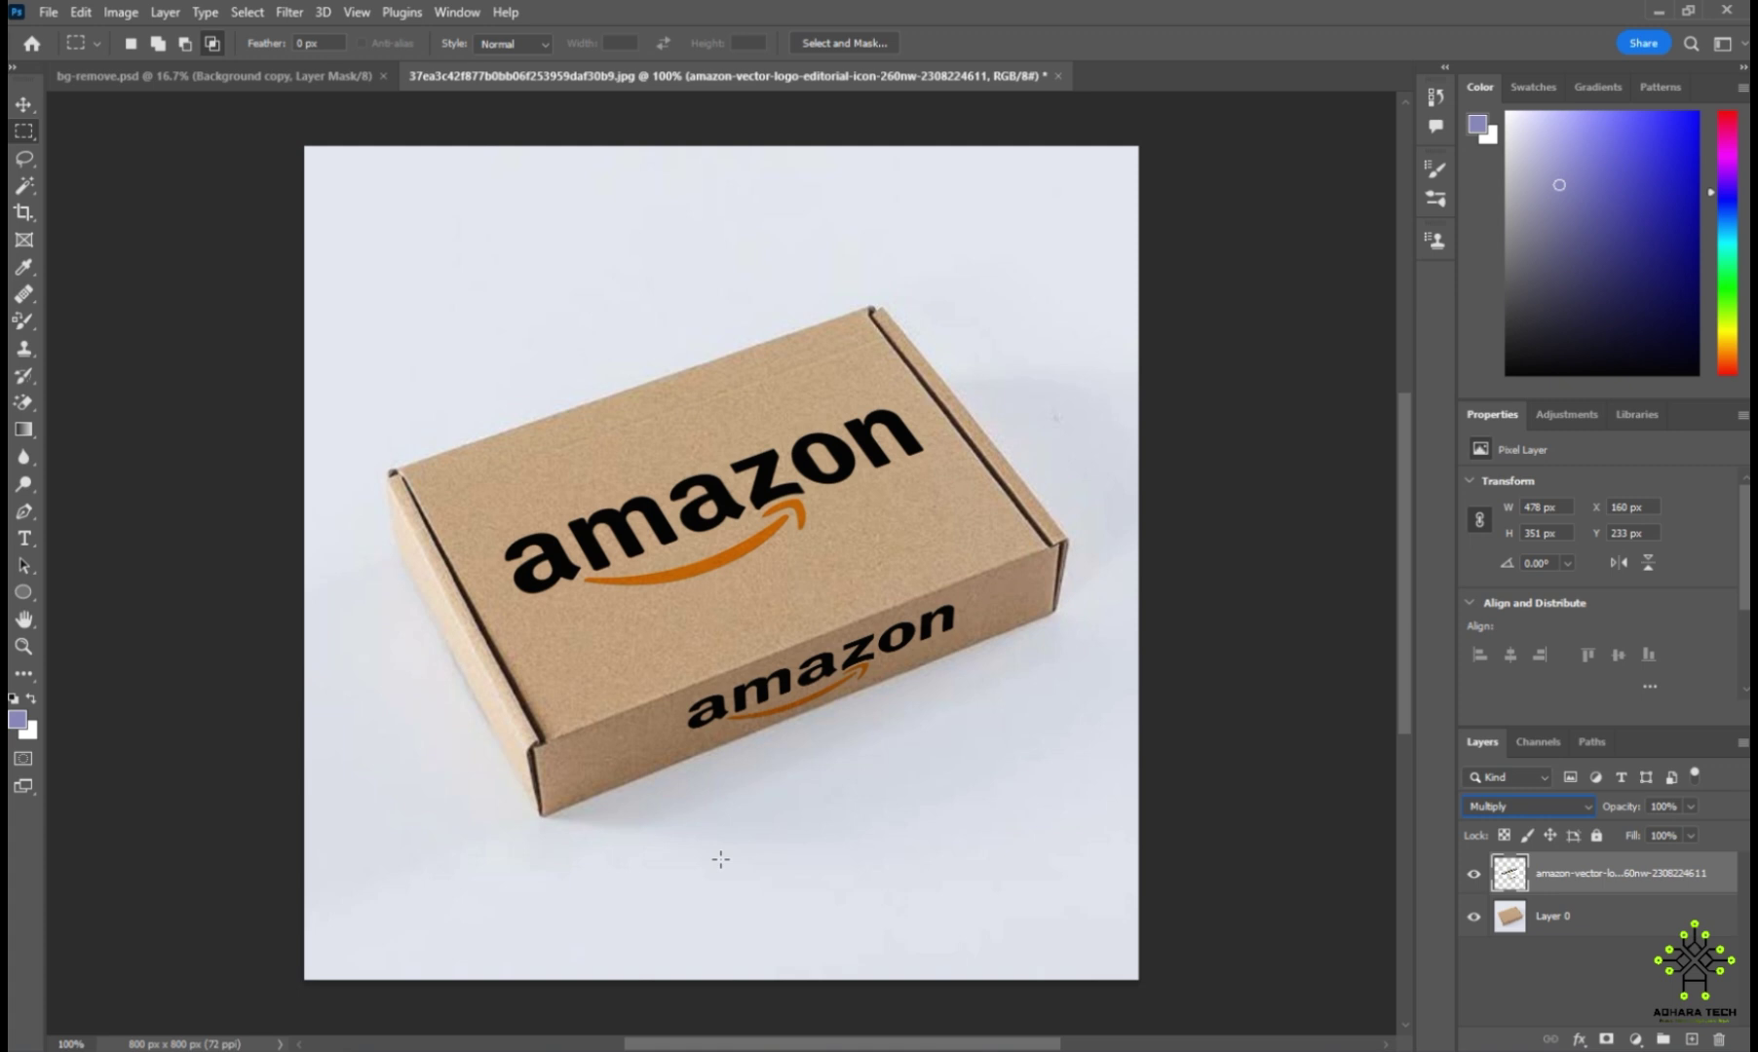
# Step: In the logo layer's blending options, split the Underlying Layer Blend If sliders to 91/120 and 170/216, apply them and switch to the Move tool
pyautogui.doubleClick(1717, 882)
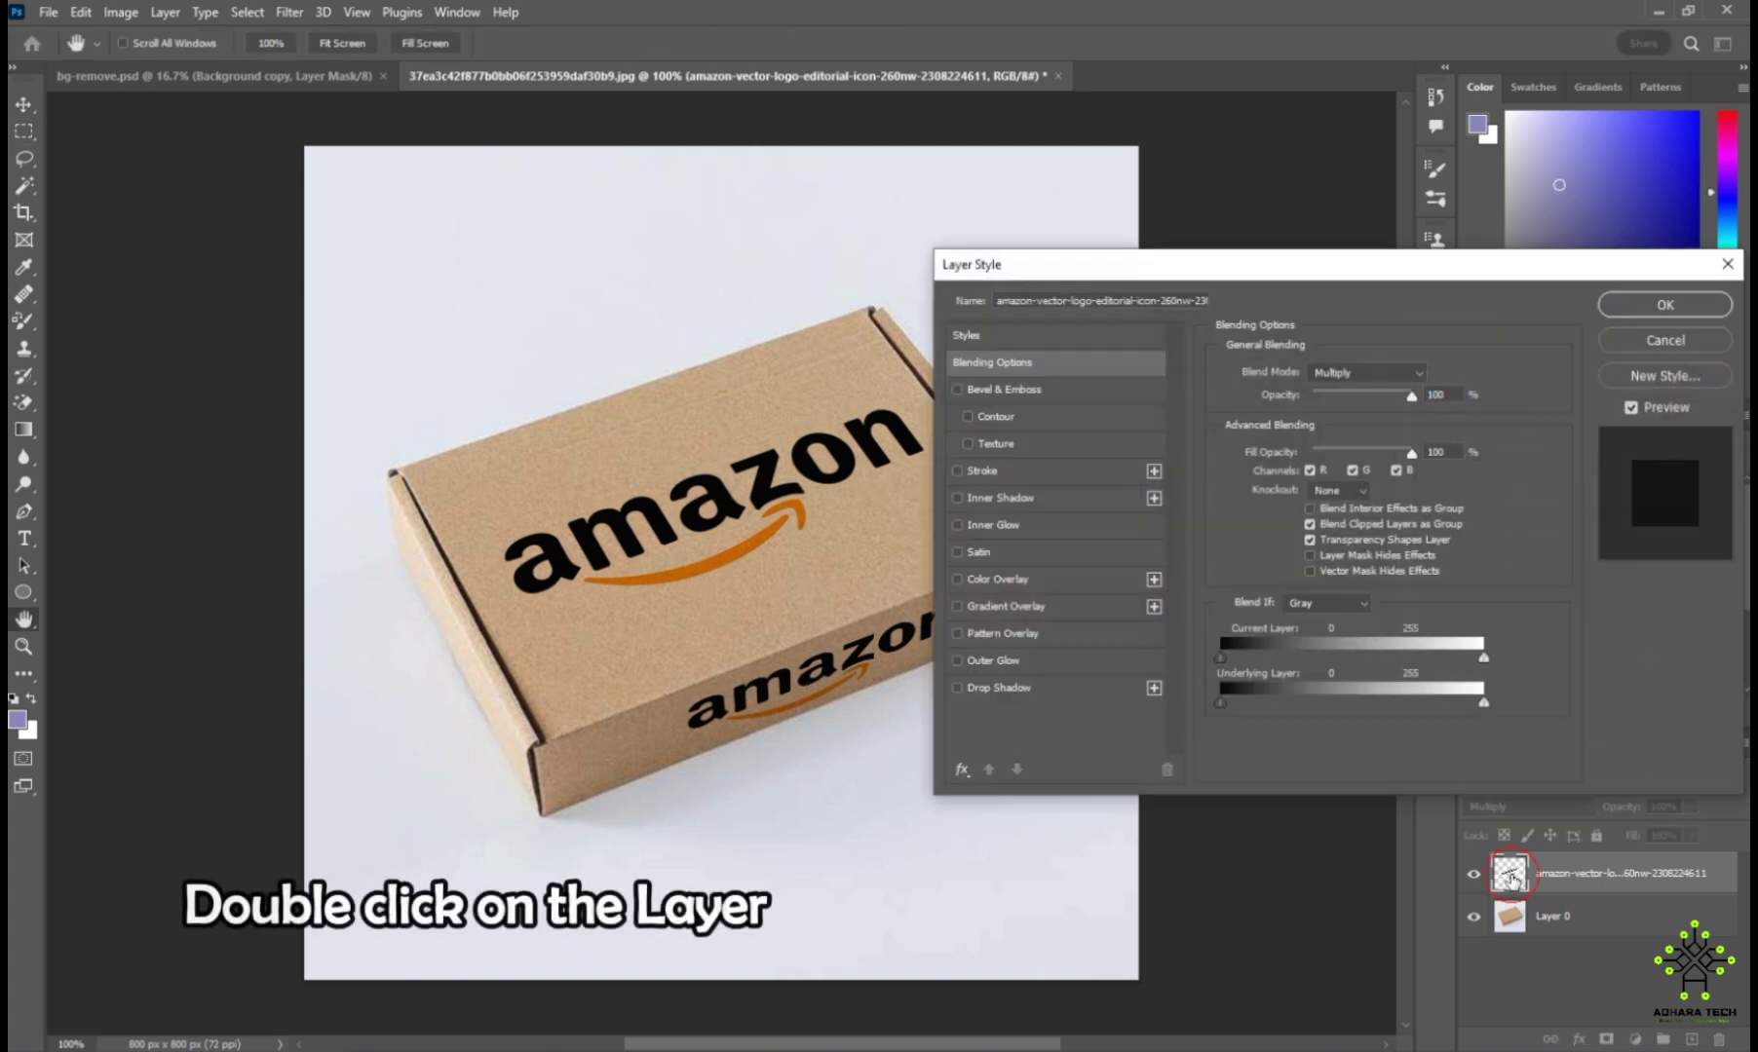
pyautogui.moveTo(1301, 285); pyautogui.dragTo(1215, 317)
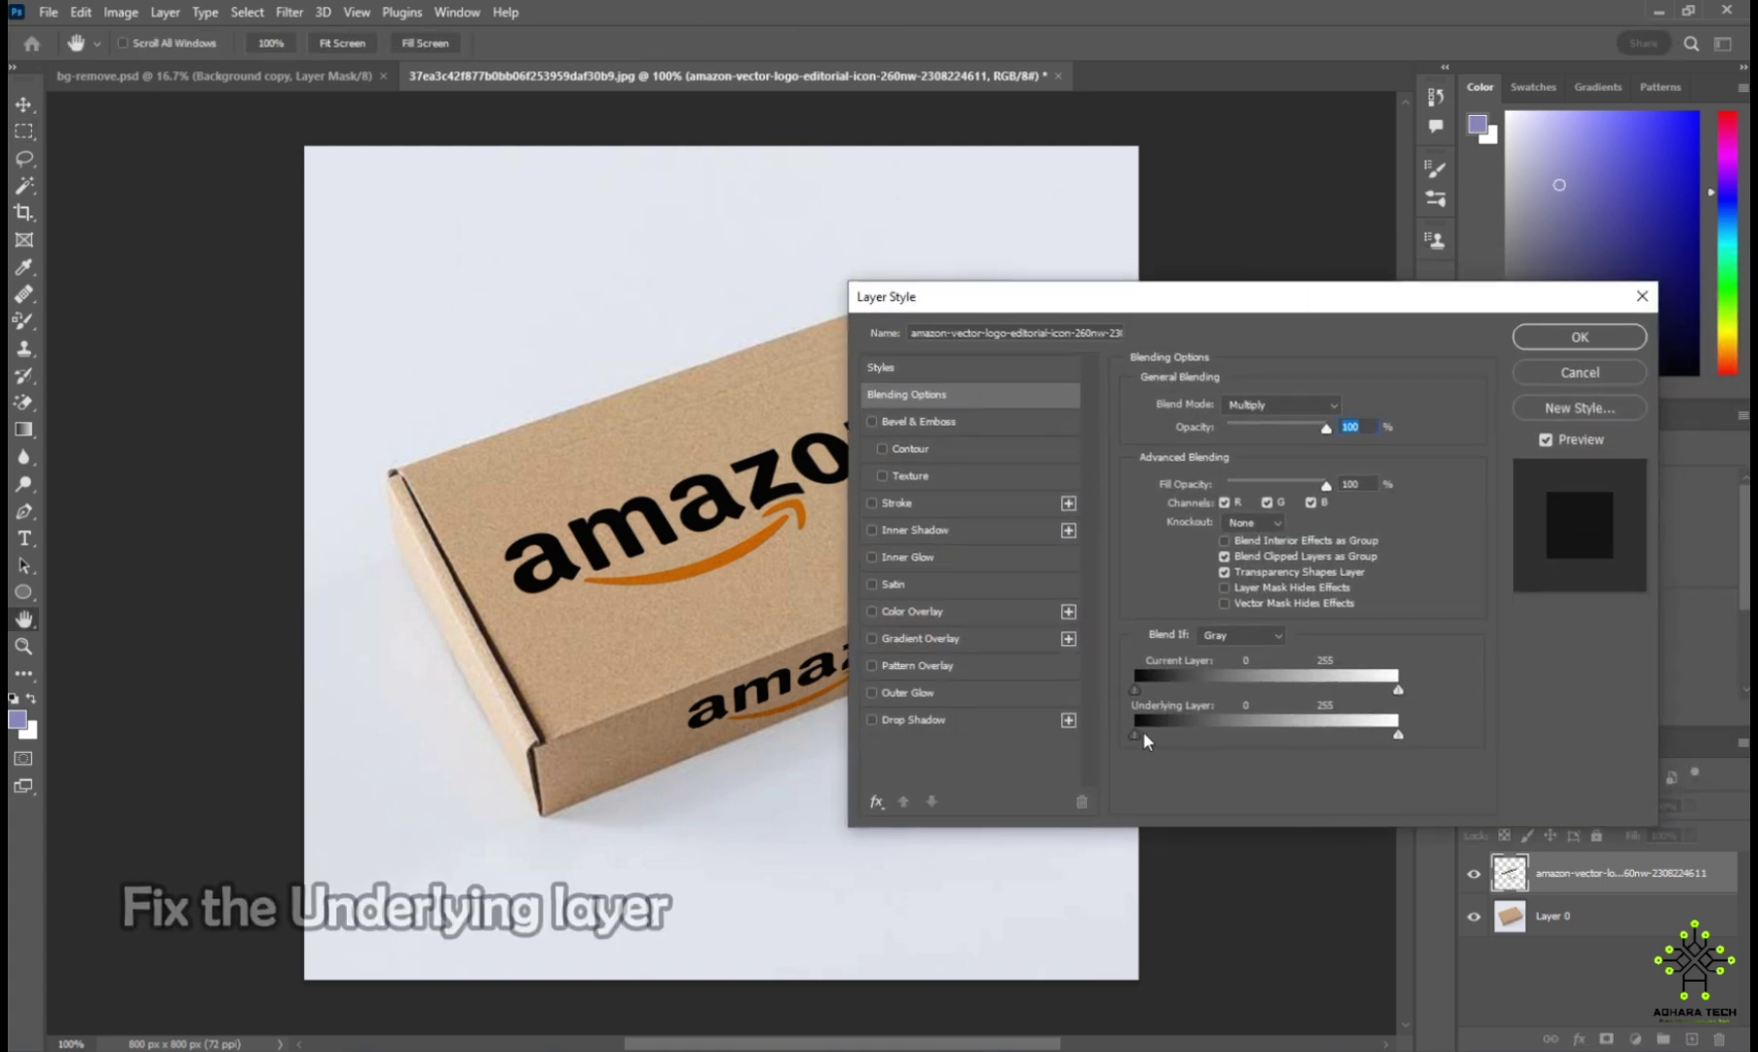
pyautogui.moveTo(1192, 739); pyautogui.dragTo(1206, 739)
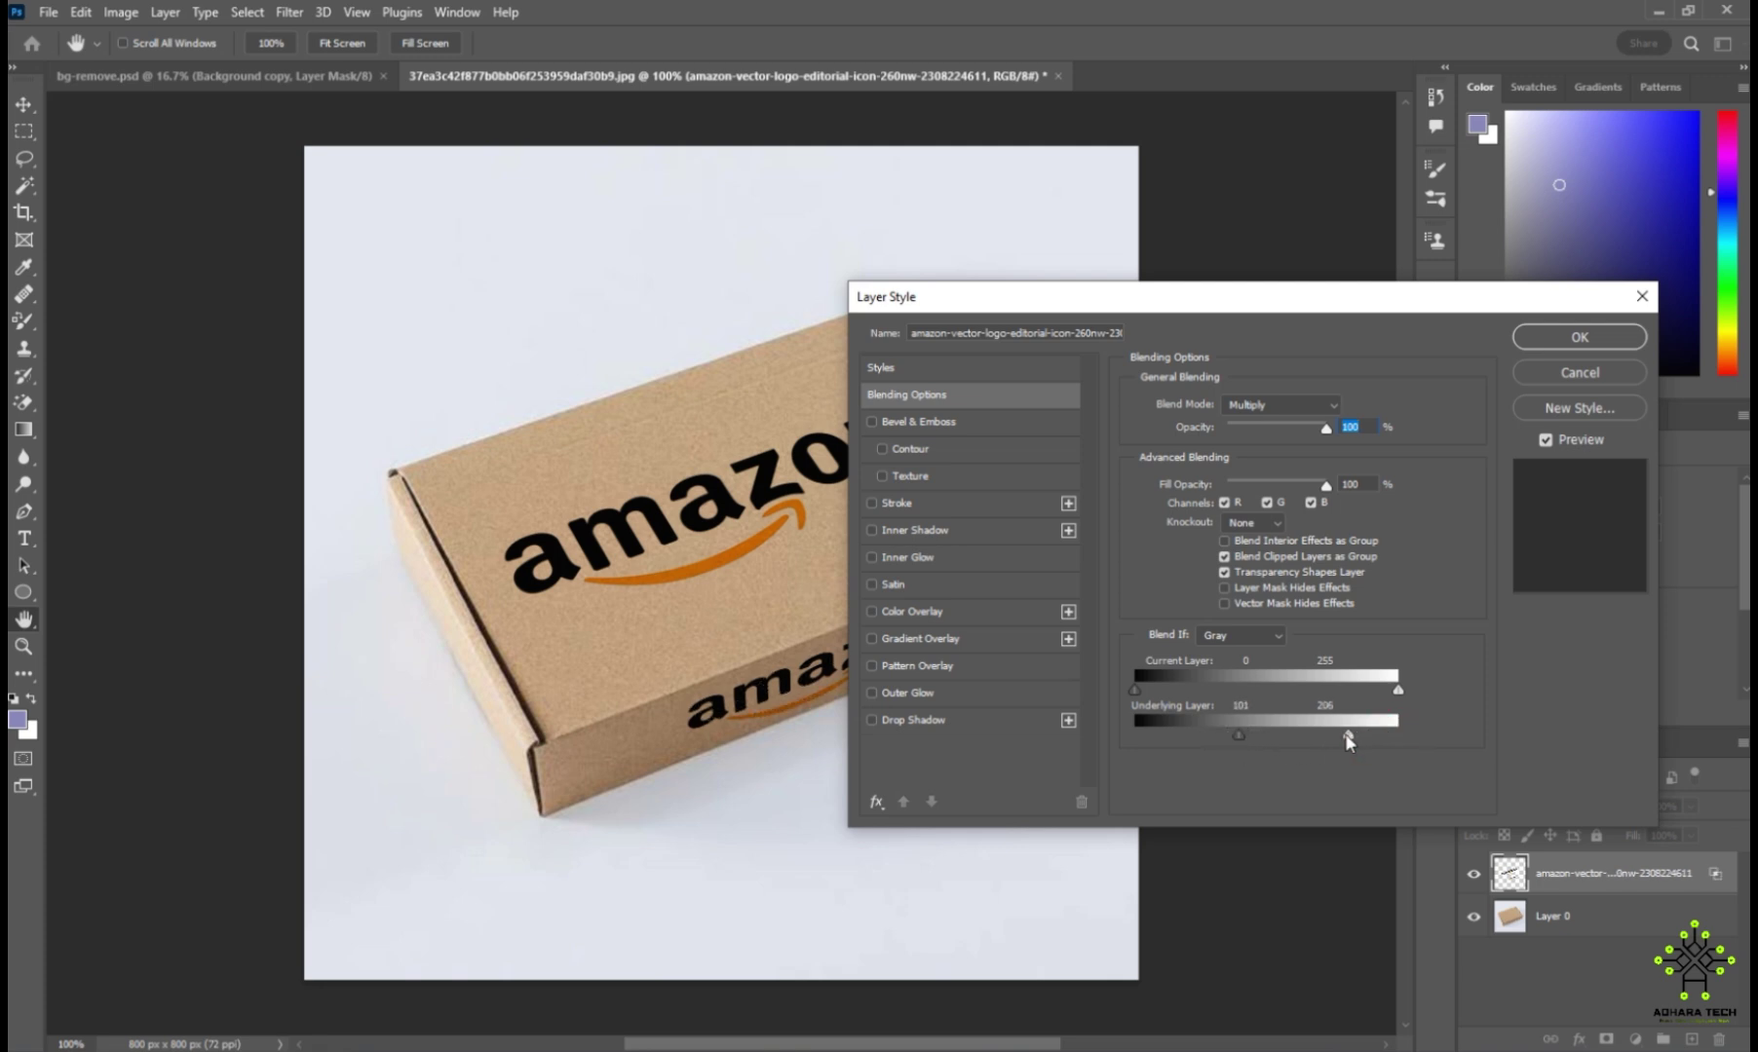
pyautogui.moveTo(1348, 738); pyautogui.dragTo(1252, 729)
pyautogui.moveTo(1335, 734)
pyautogui.mouseDown()
pyautogui.moveTo(1289, 734)
pyautogui.moveTo(1306, 736)
pyautogui.mouseUp()
pyautogui.moveTo(1198, 303); pyautogui.dragTo(873, 270)
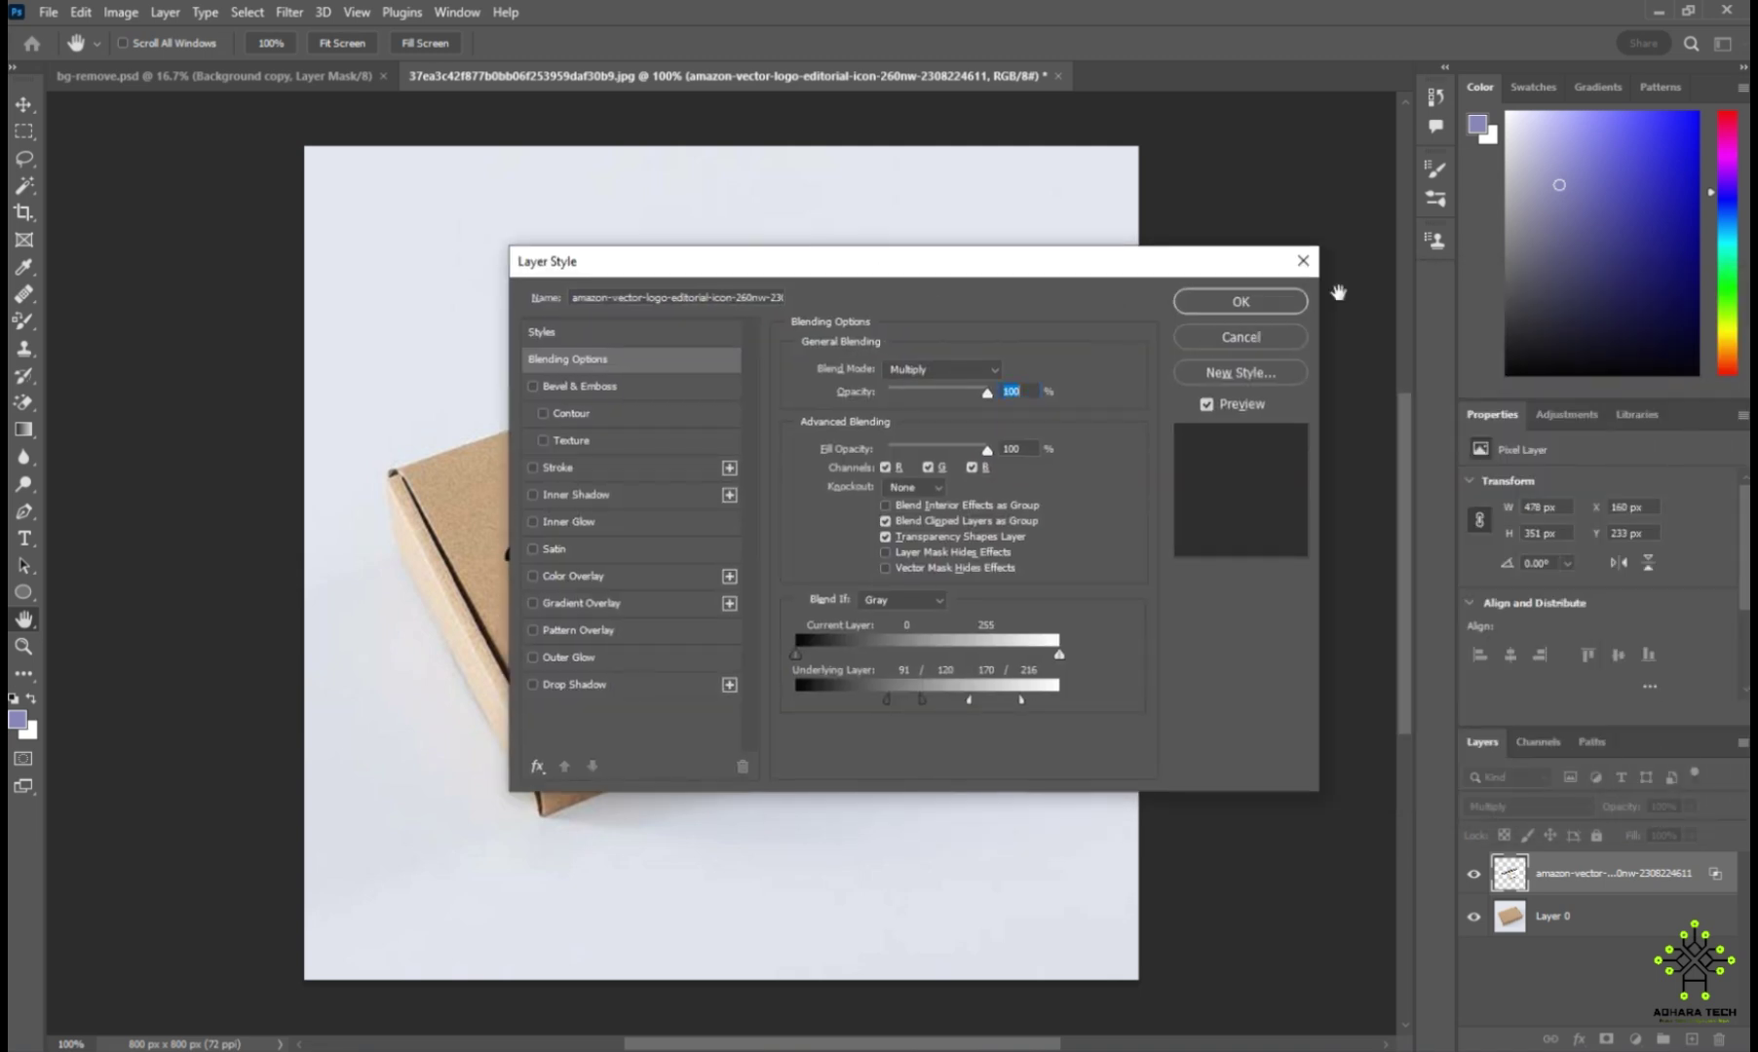
pyautogui.click(1241, 301)
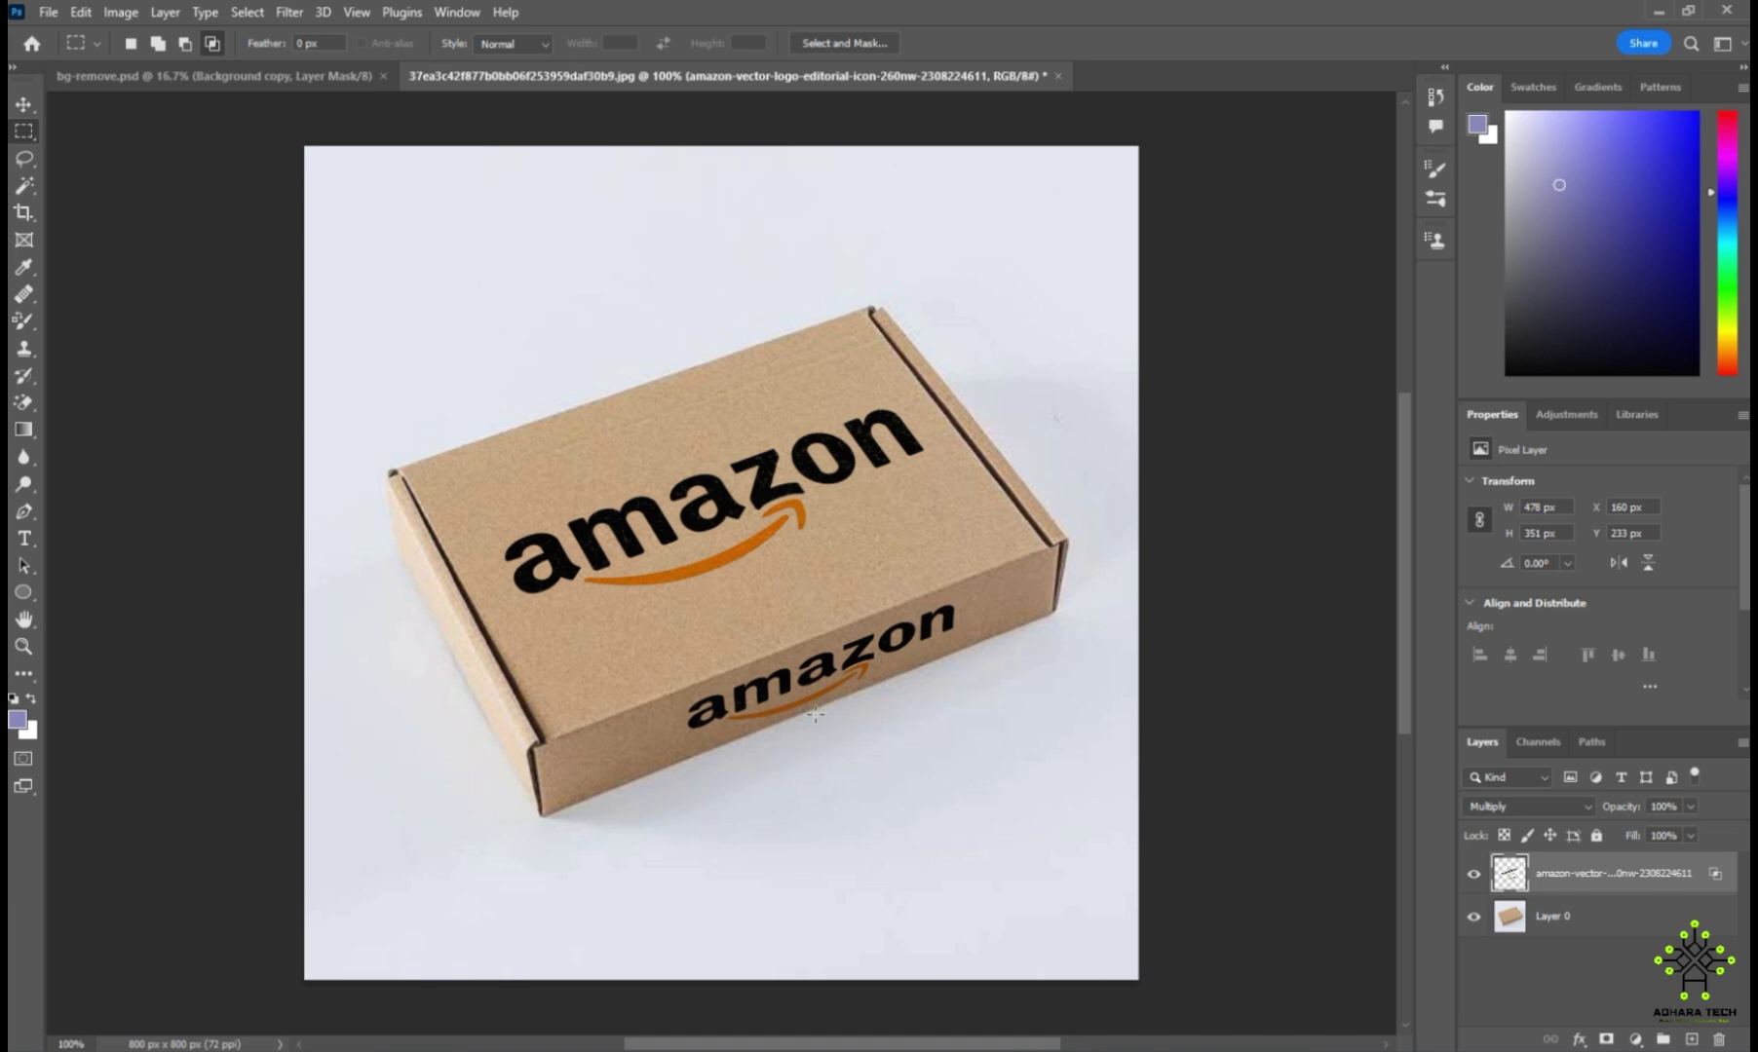
pyautogui.click(26, 107)
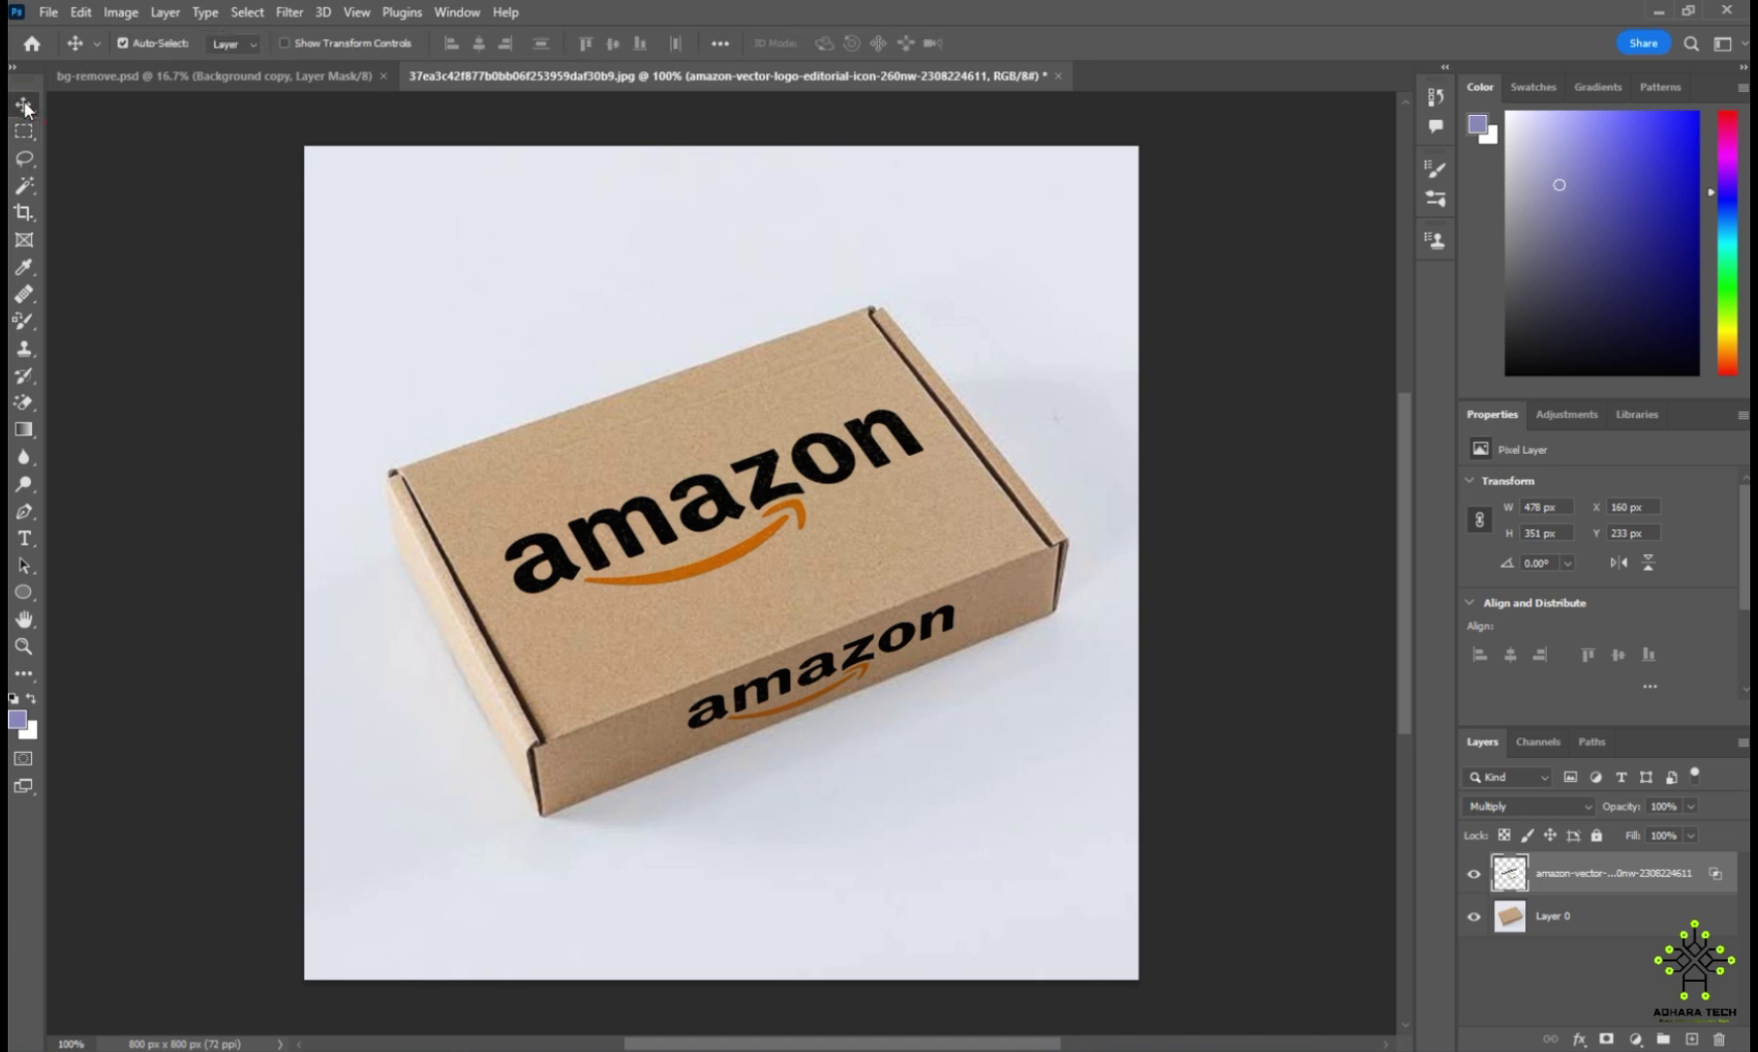